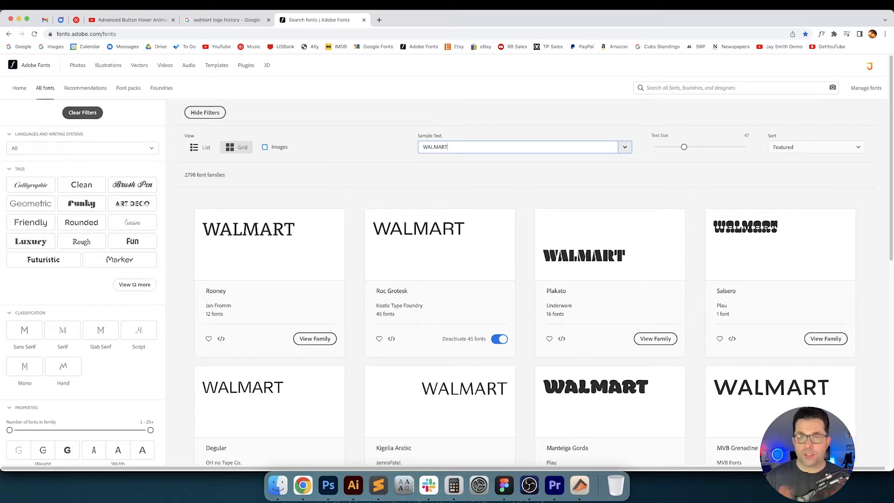
# Browse the geometric font families with heavy weight and regular width for candidates to set the WALMART sample text.
pyautogui.scroll(-1, 28, 177)
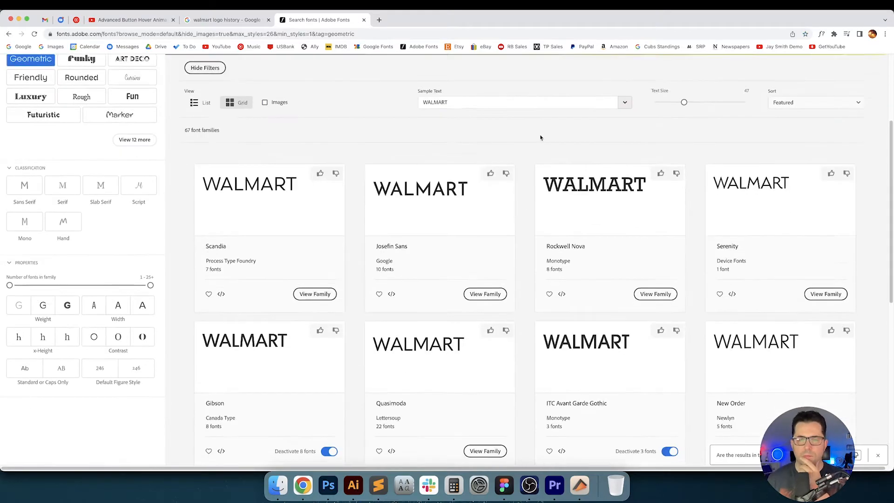
pyautogui.scroll(-5, 142, 282)
pyautogui.scroll(5, 142, 282)
pyautogui.click(142, 282)
pyautogui.scroll(-10, 522, 279)
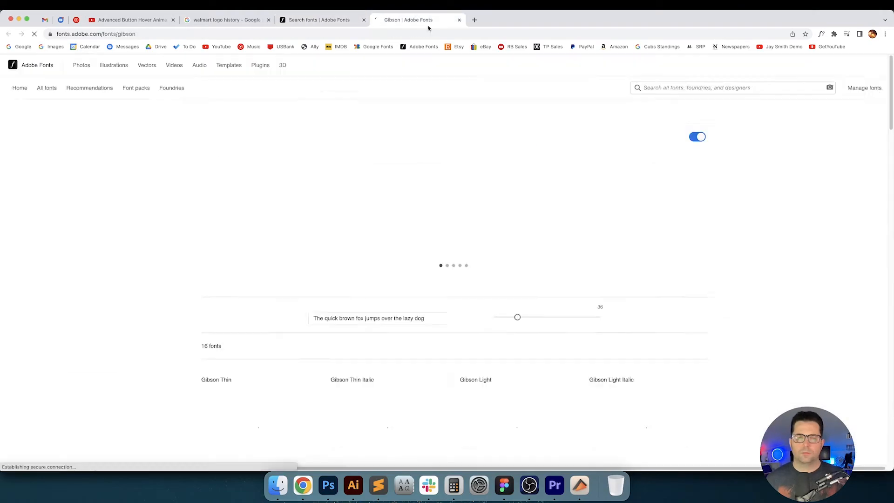
pyautogui.scroll(-10, 889, 201)
pyautogui.press('super+w')
pyautogui.scroll(1, 559, 279)
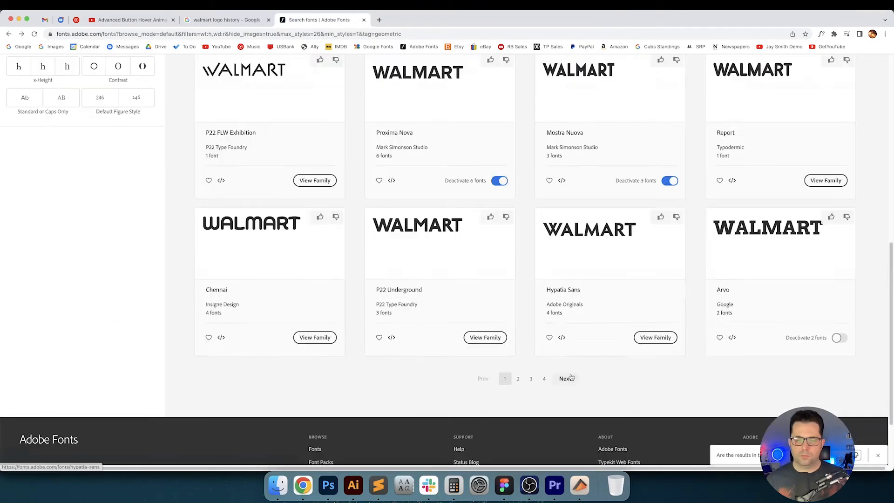
pyautogui.click(566, 378)
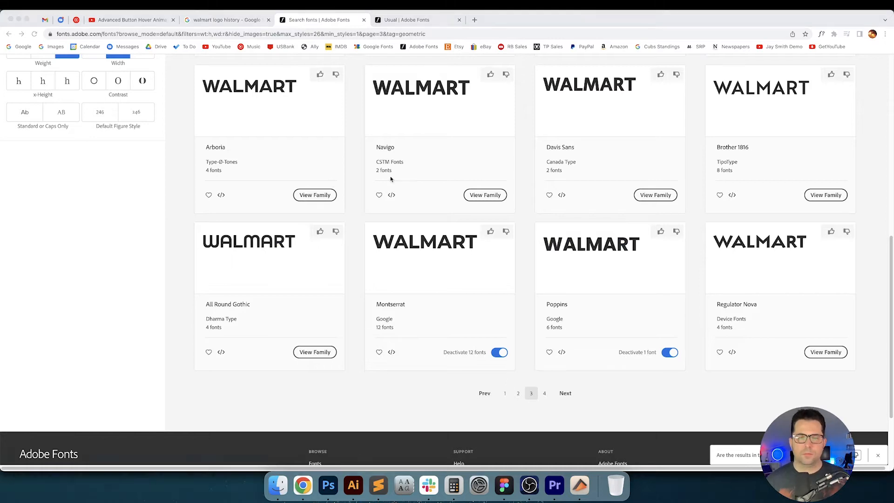
# Switch to Illustrator, add the text "ARVO" on the blank artboard, and scale it up to about 88 pt.
pyautogui.click(355, 483)
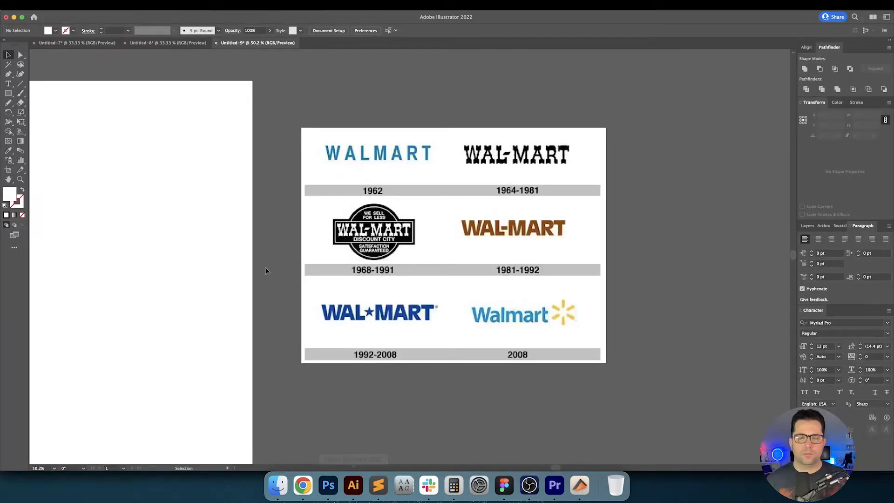
pyautogui.moveTo(191, 249); pyautogui.dragTo(523, 230)
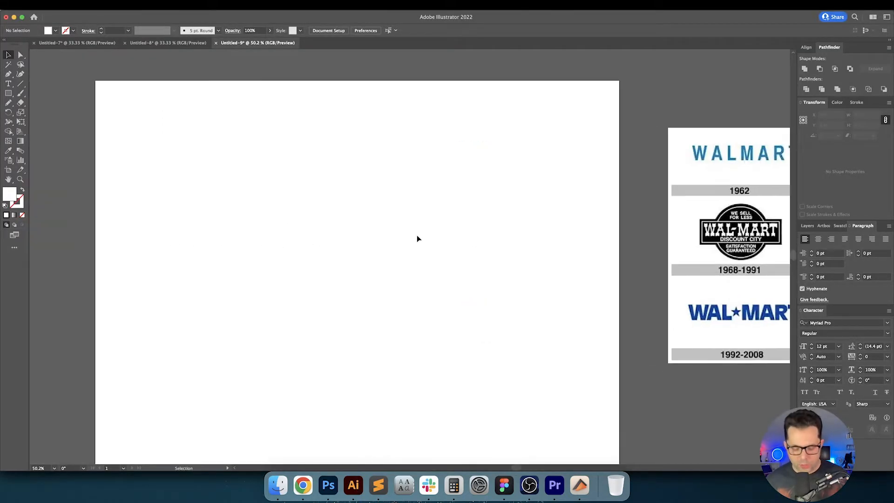
pyautogui.press('t')
pyautogui.click(343, 213)
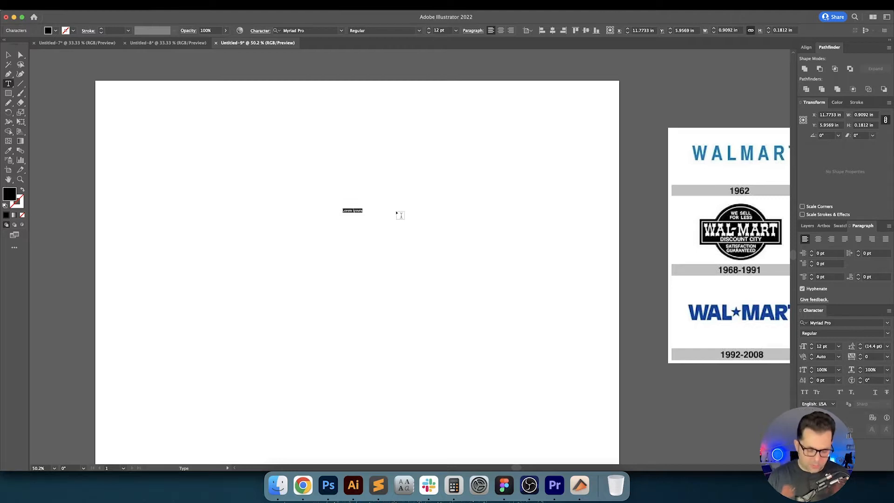
pyautogui.write('ARVO')
pyautogui.press('Escape')
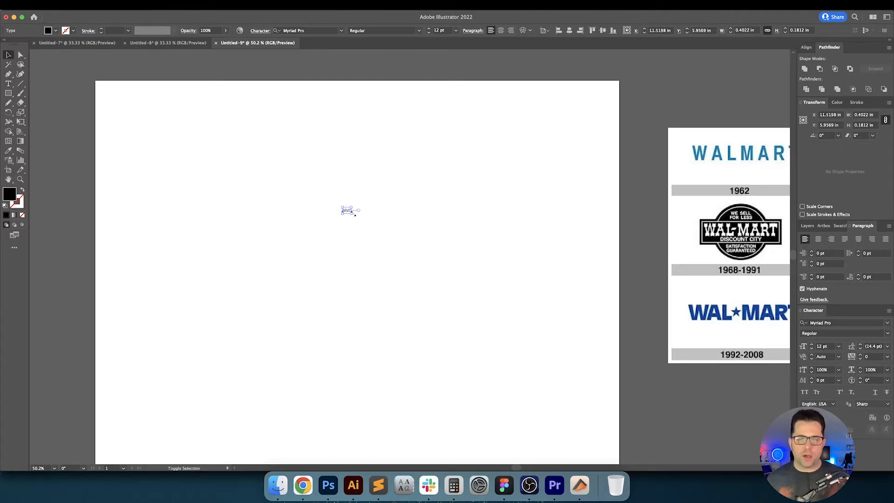
pyautogui.moveTo(355, 215); pyautogui.dragTo(389, 233)
# Duplicate the ARVO text directly below itself and change the copy to "GIBSON".
pyautogui.moveTo(343, 206); pyautogui.dragTo(303, 229)
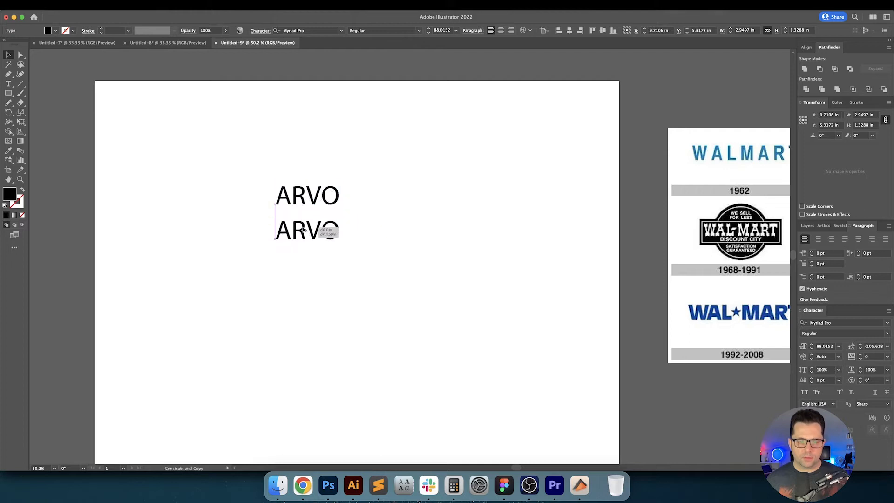
pyautogui.doubleClick(304, 229)
pyautogui.write('GIB')
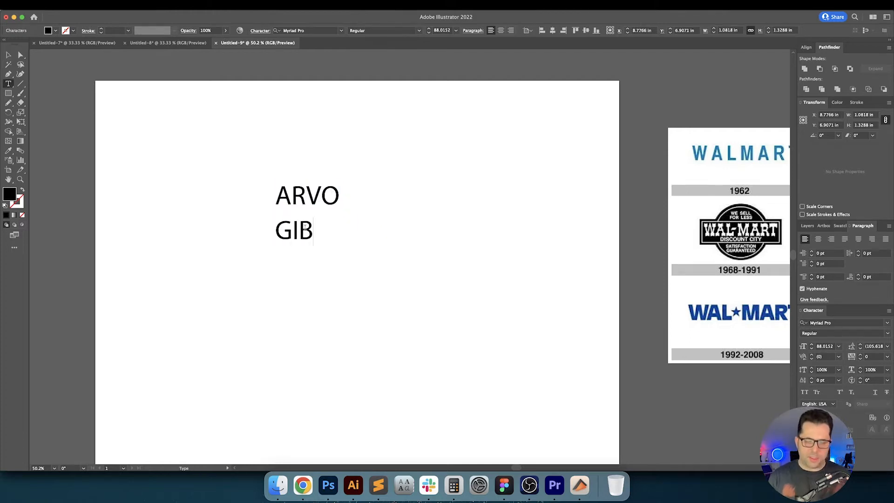
pyautogui.write('SON')
pyautogui.press('Escape')
# Duplicate the GIBSON text below itself, change the copy to "USUAL", and move it slightly further down.
pyautogui.press('super+equal')
pyautogui.moveTo(315, 228); pyautogui.dragTo(314, 266)
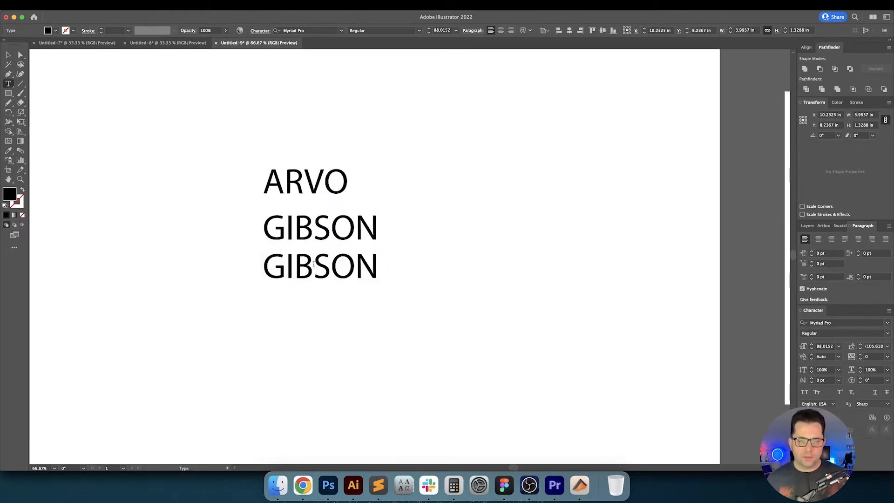
pyautogui.doubleClick(314, 265)
pyautogui.write('USUAL')
pyautogui.press('Escape')
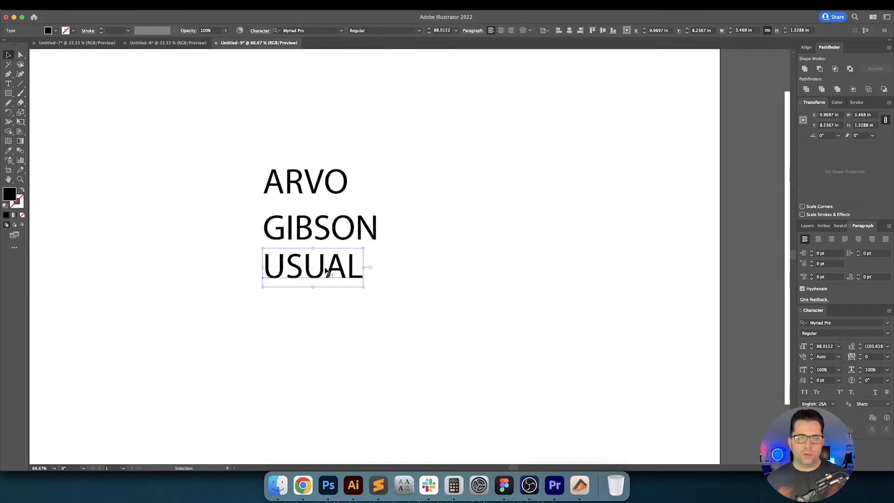
pyautogui.moveTo(341, 274); pyautogui.dragTo(341, 293)
pyautogui.click(419, 281)
pyautogui.moveTo(424, 279); pyautogui.dragTo(467, 300)
# Move the three font-name texts together toward the upper-left corner of the artboard.
pyautogui.press('super+minus')
pyautogui.moveTo(246, 172); pyautogui.dragTo(399, 335)
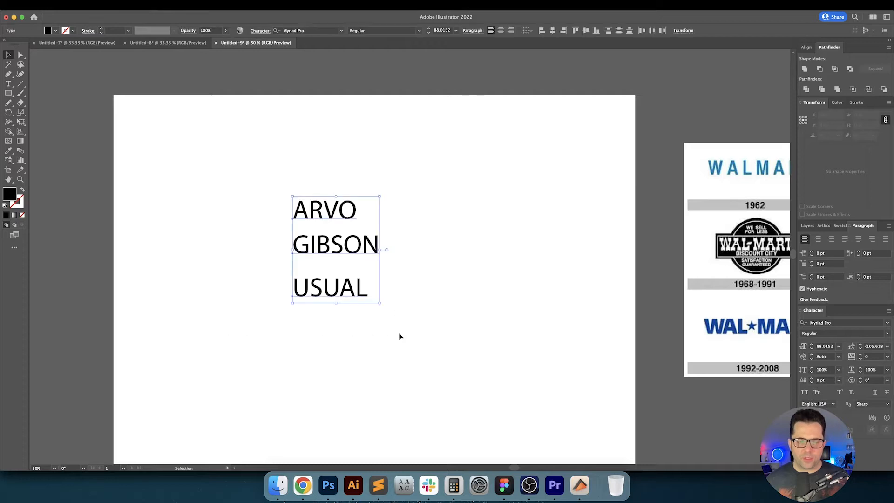
pyautogui.moveTo(351, 286); pyautogui.dragTo(235, 237)
pyautogui.click(325, 234)
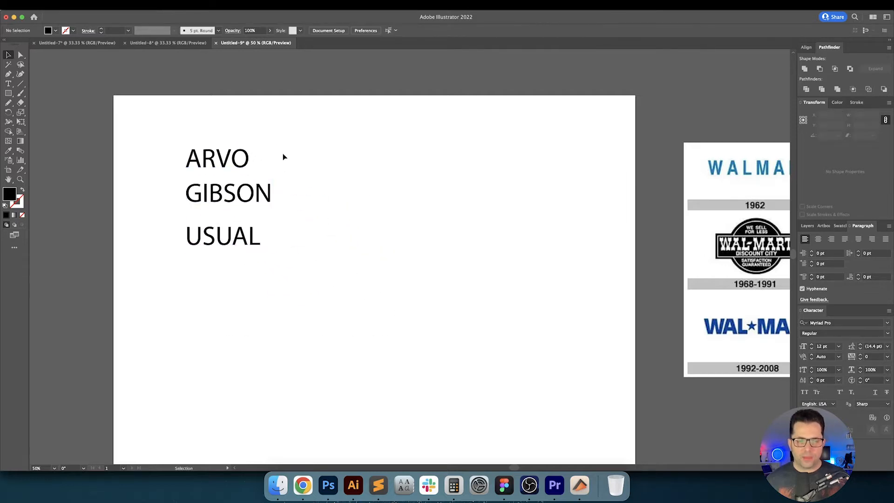
# Duplicate the three font-name texts horizontally to form a second column in the artboard's right half.
pyautogui.moveTo(283, 153); pyautogui.dragTo(221, 261)
pyautogui.moveTo(313, 160); pyautogui.dragTo(224, 261)
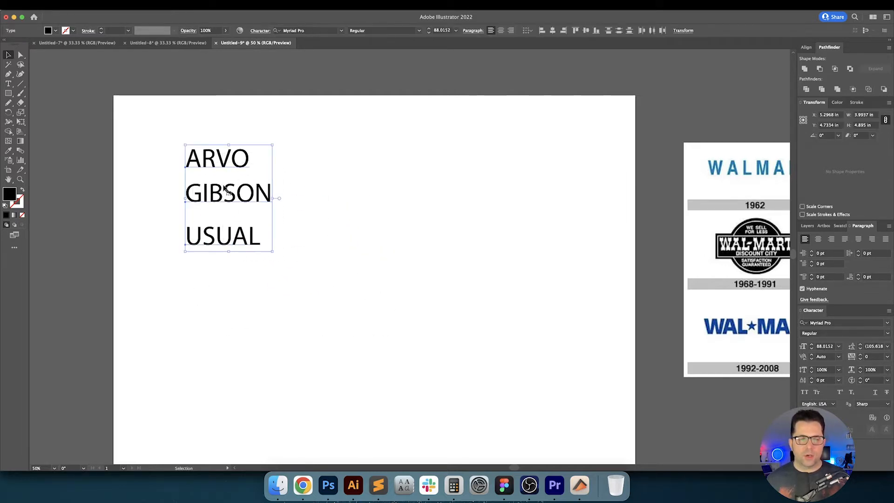
pyautogui.moveTo(228, 172); pyautogui.dragTo(434, 168)
pyautogui.click(508, 168)
# Search for the Arvo font for the second-column ARVO text and clear the handwritten filter from the font list.
pyautogui.click(423, 158)
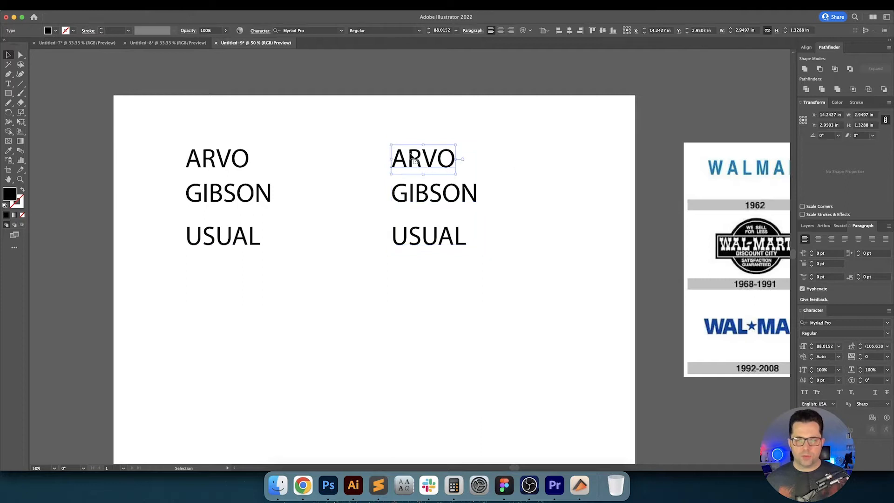
pyautogui.click(318, 30)
pyautogui.write('ARVO')
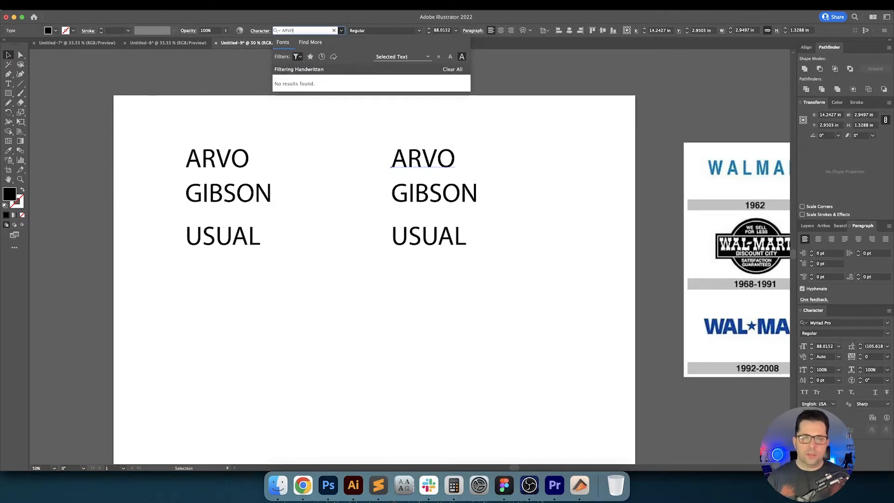
pyautogui.press('Return')
pyautogui.click(343, 33)
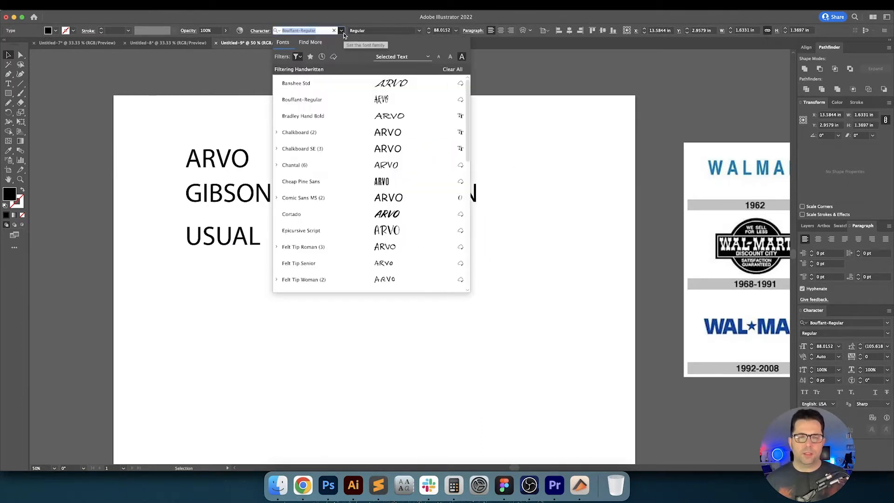
pyautogui.click(299, 57)
pyautogui.click(287, 71)
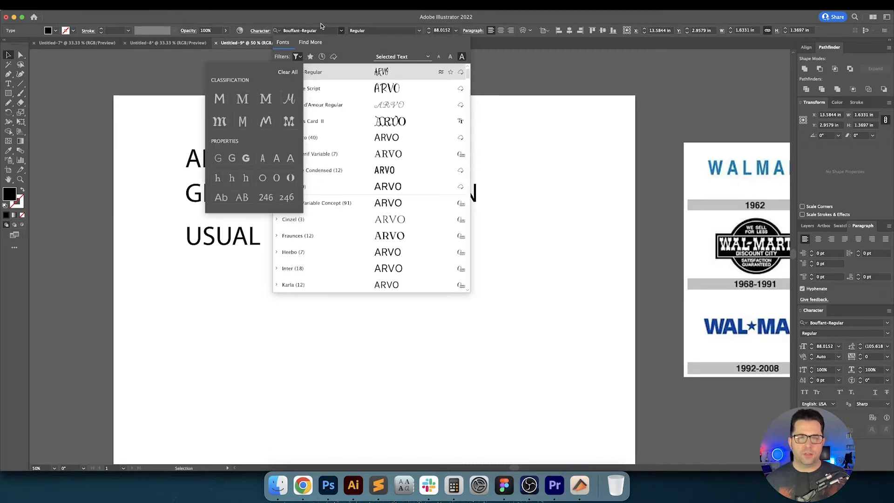
# Set the second-column ARVO text in the Arvo Bold font.
pyautogui.click(321, 30)
pyautogui.write('ARVO')
pyautogui.press('Down')
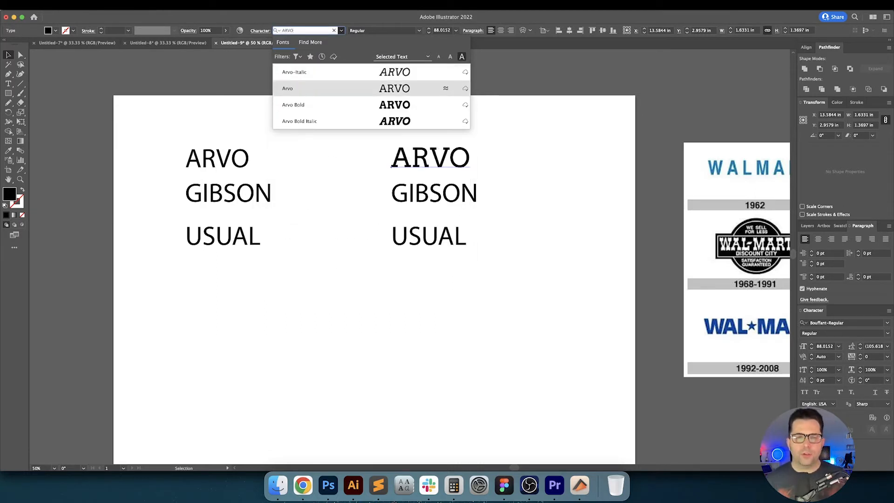
pyautogui.press('Down')
pyautogui.press('Up')
pyautogui.press('Down')
pyautogui.press('Return')
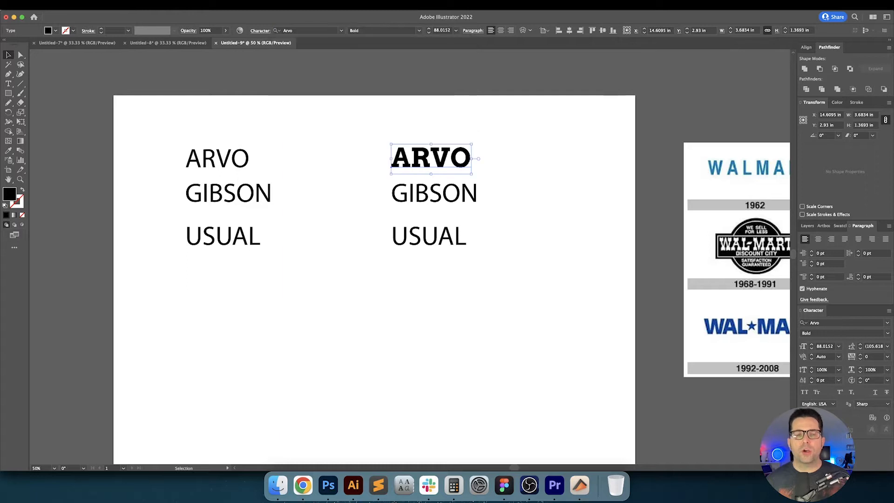
pyautogui.click(569, 150)
# Set the second-column GIBSON text in the Gibson SemiBold font.
pyautogui.hscroll(5, 572, 233)
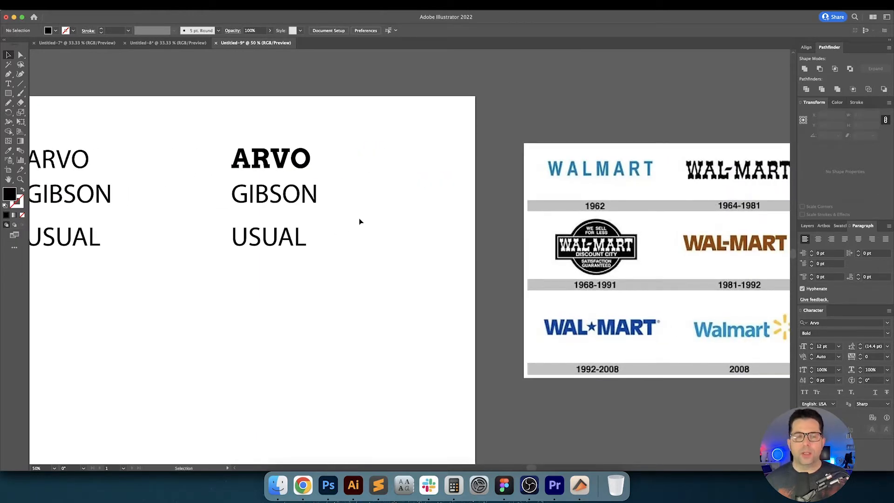
pyautogui.moveTo(373, 204); pyautogui.dragTo(383, 207)
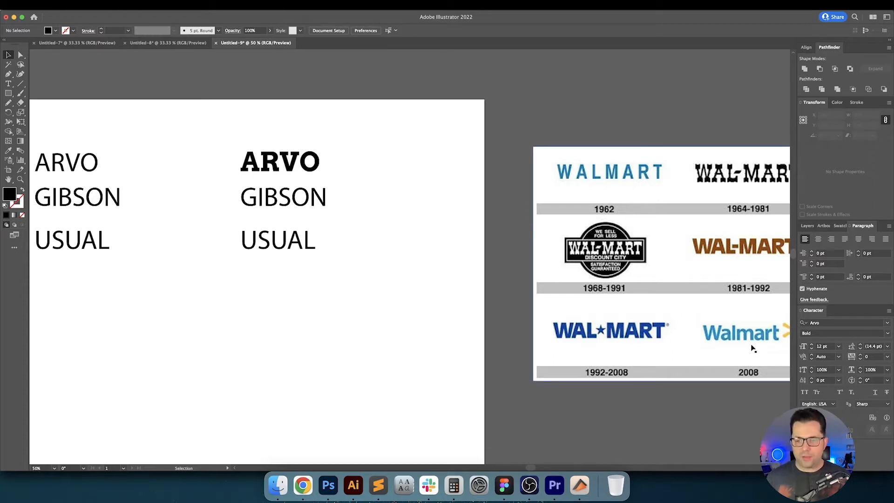
pyautogui.hscroll(3, 729, 339)
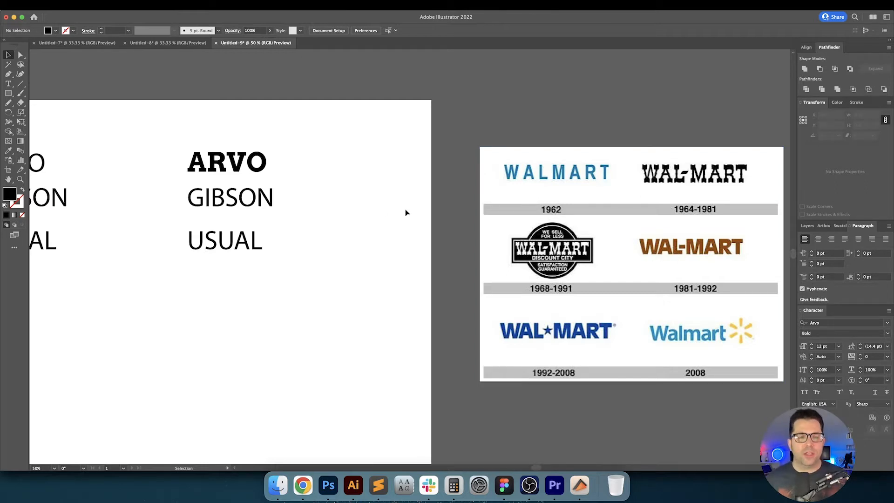
pyautogui.click(284, 198)
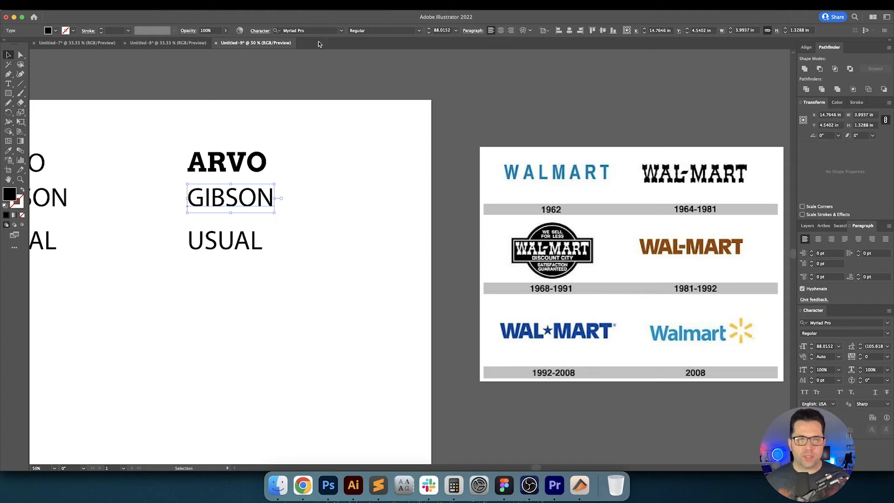
pyautogui.click(315, 31)
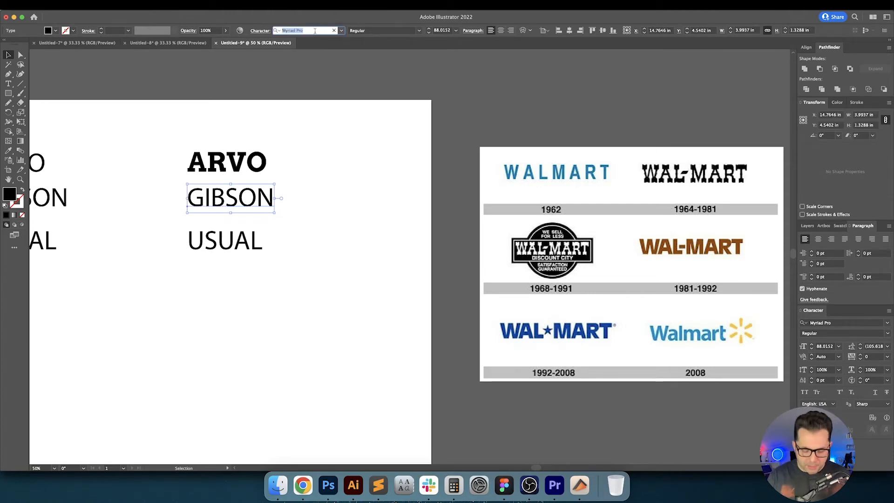
pyautogui.write('Gu')
pyautogui.press('BackSpace')
pyautogui.write('ib')
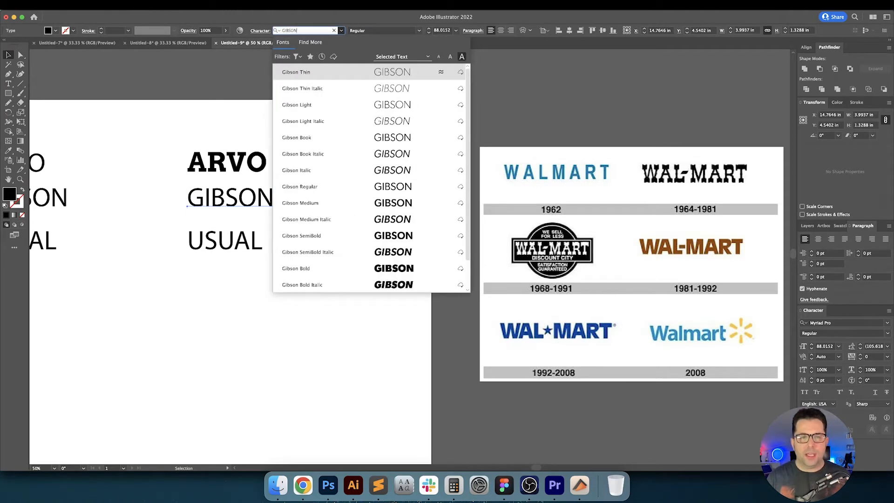
pyautogui.press('Down')
pyautogui.press('Down')
pyautogui.press('Down')
pyautogui.press('Down')
pyautogui.press('Down')
pyautogui.press('Down')
pyautogui.press('Down')
pyautogui.press('Down')
pyautogui.press('Down')
pyautogui.press('Down')
pyautogui.press('Down')
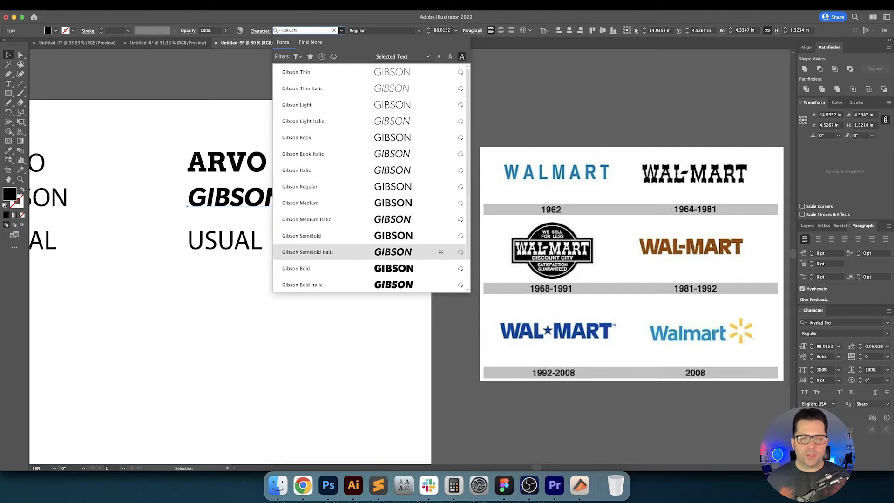
pyautogui.press('Down')
pyautogui.press('Up')
pyautogui.press('Up')
pyautogui.press('Return')
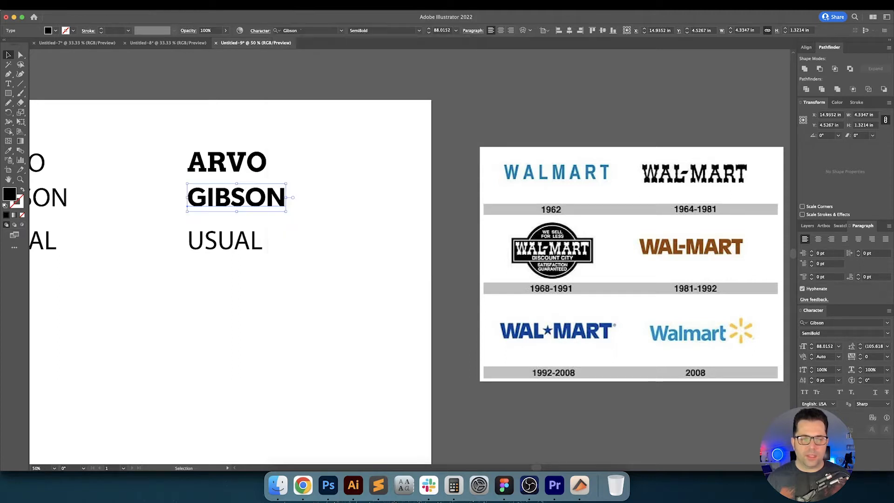
# Set the second-column USUAL text in the Usual ExtraBold font.
pyautogui.click(196, 246)
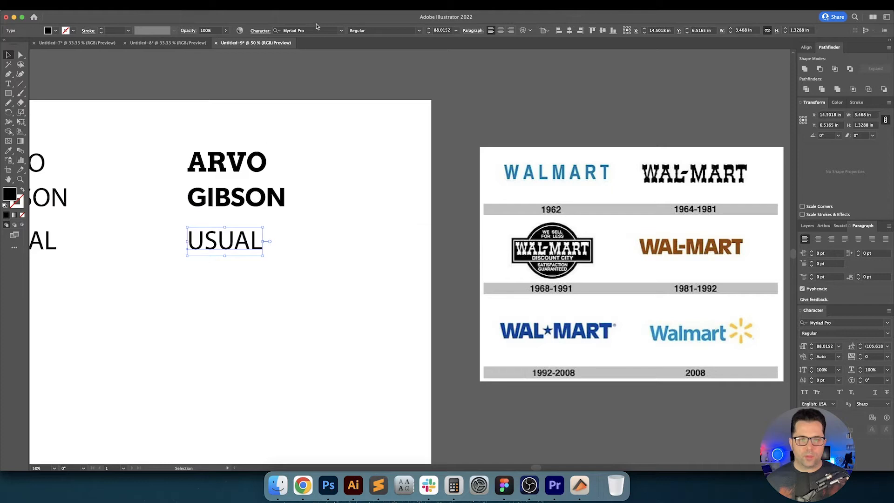
pyautogui.click(314, 30)
pyautogui.write('usu')
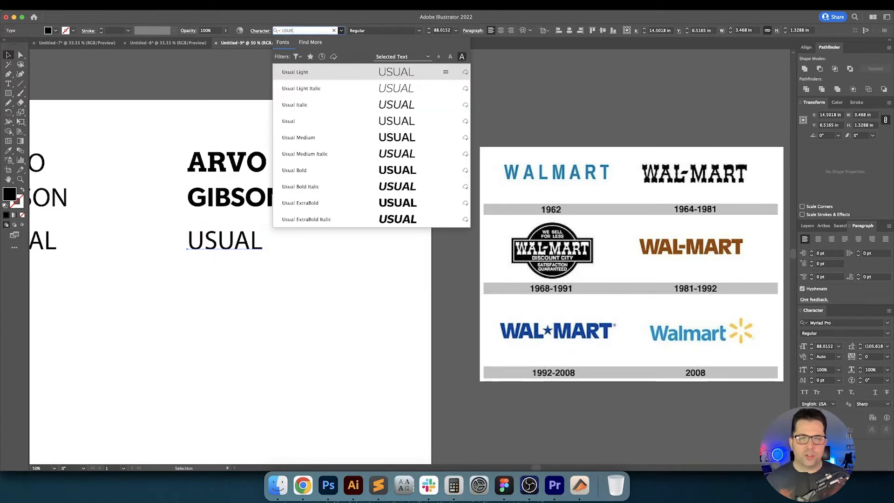
pyautogui.press('Down')
pyautogui.press('Down')
pyautogui.press('Down')
pyautogui.press('Down')
pyautogui.press('Down')
pyautogui.press('Down')
pyautogui.press('Down')
pyautogui.press('Down')
pyautogui.press('Down')
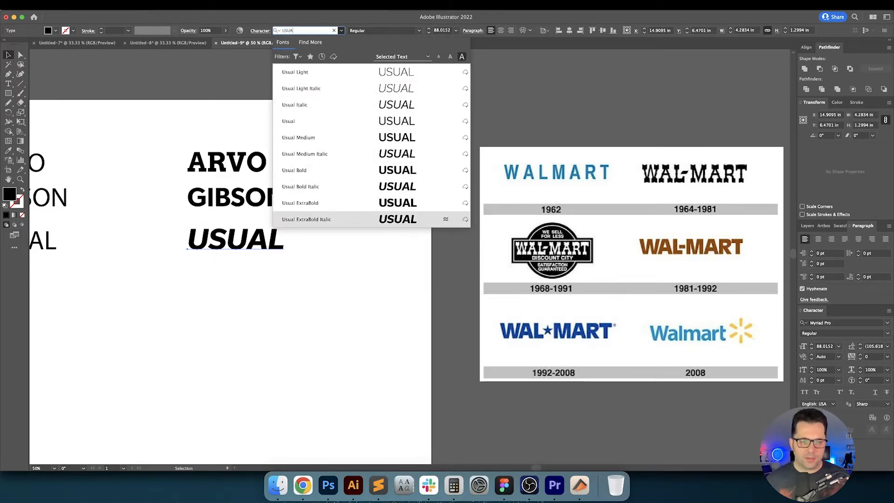
pyautogui.press('Up')
pyautogui.press('Down')
pyautogui.press('Up')
pyautogui.press('Return')
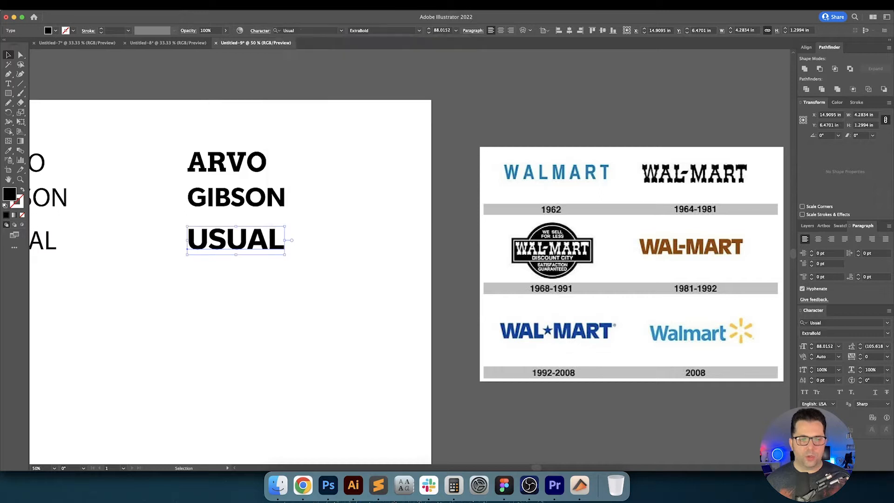
pyautogui.click(333, 242)
# Replace the wording of the Arvo Bold text in the second column with "WALMART".
pyautogui.moveTo(334, 241); pyautogui.dragTo(402, 228)
pyautogui.doubleClick(304, 146)
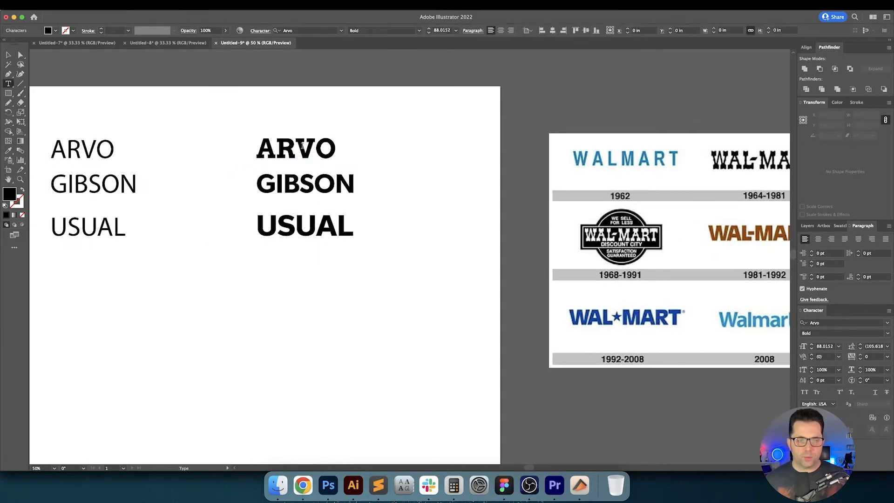
pyautogui.press('super+a')
pyautogui.write('WALMART')
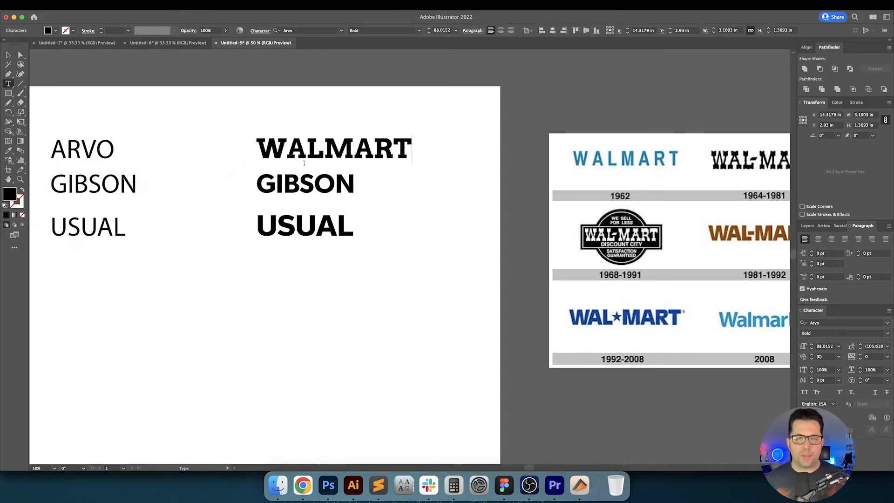
pyautogui.click(307, 170)
pyautogui.press('Escape')
pyautogui.press('\\')
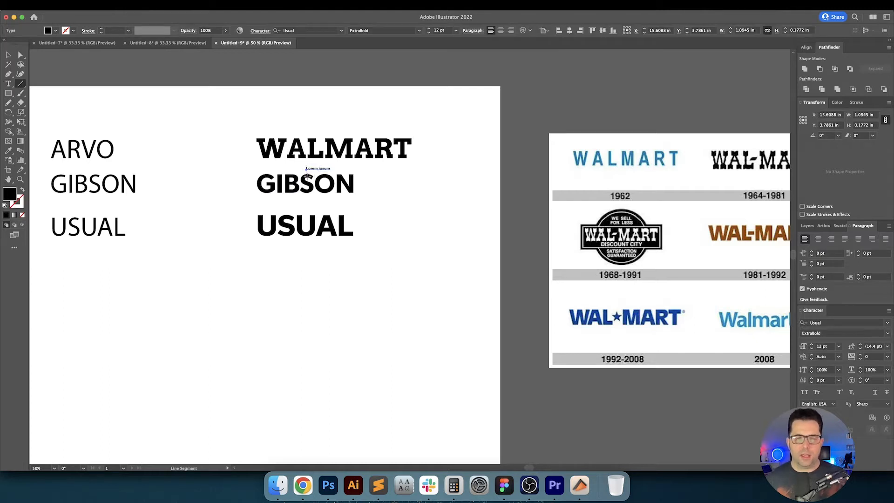
pyautogui.press('v')
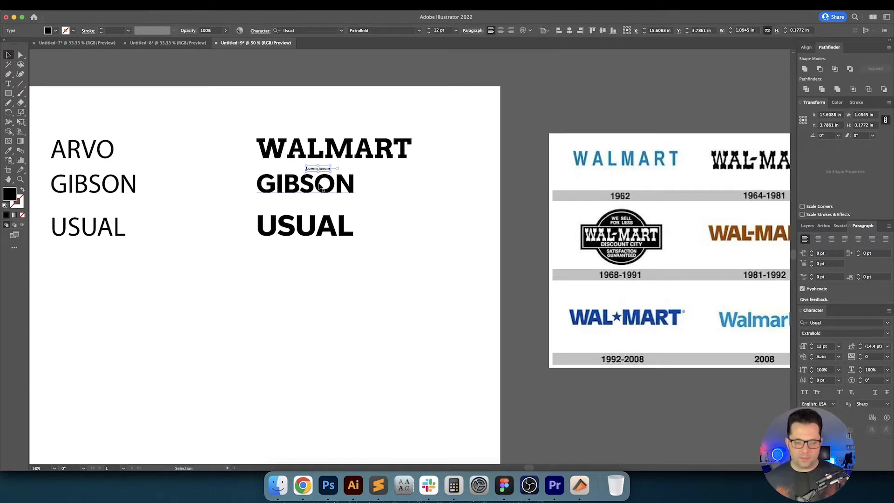
pyautogui.press('Delete')
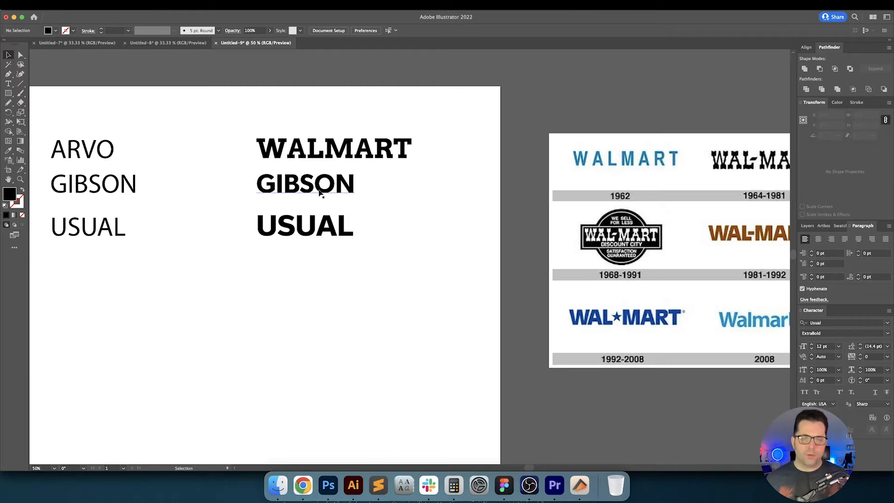
# Switch to Chrome, search Google for "TIMER" in a new tab, and start a 20-minute countdown.
pyautogui.click(306, 493)
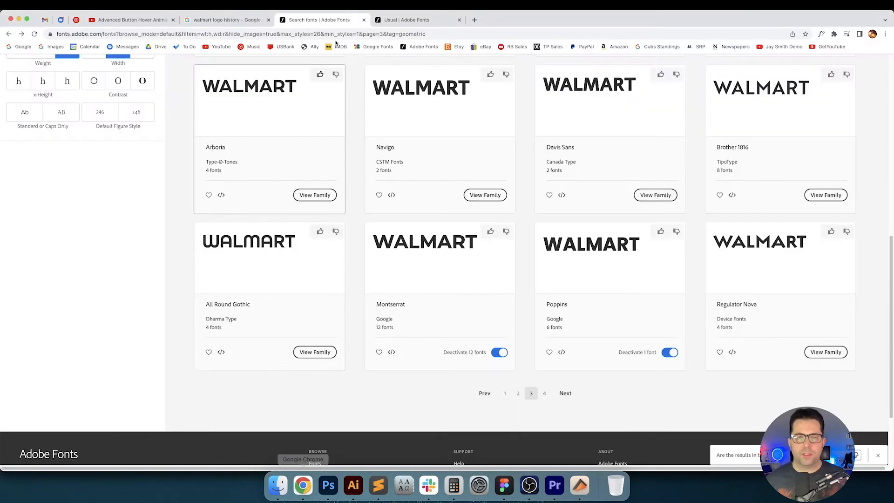
pyautogui.click(473, 20)
pyautogui.write('TIMER')
pyautogui.press('Return')
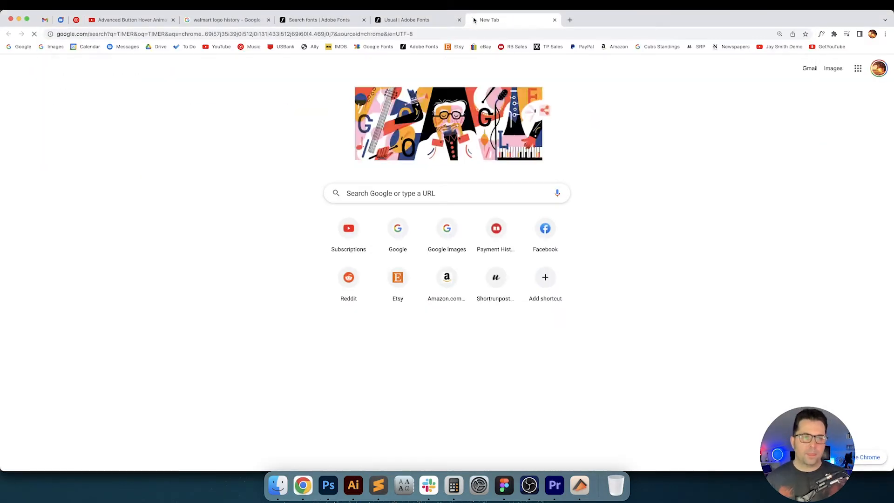
pyautogui.click(107, 180)
pyautogui.write('2000')
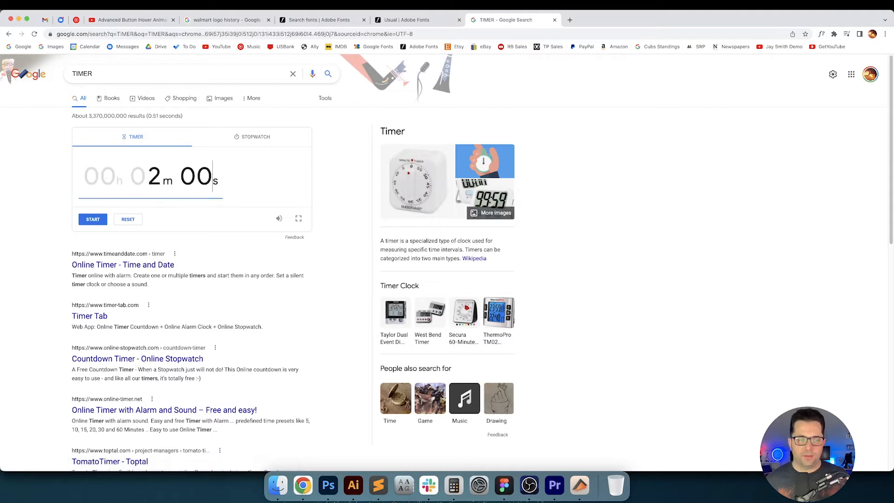
pyautogui.press('Return')
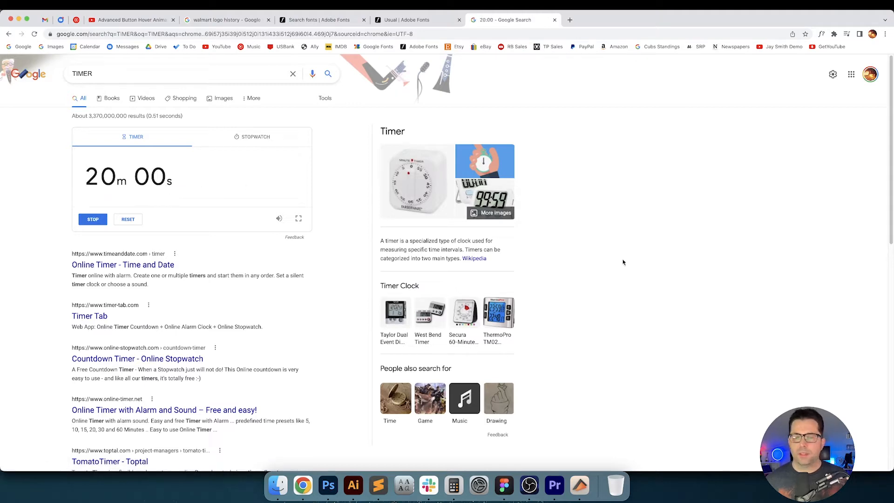
# Switch back to Illustrator and replace the wording of the second-column GIBSON text with "WALMART".
pyautogui.click(353, 486)
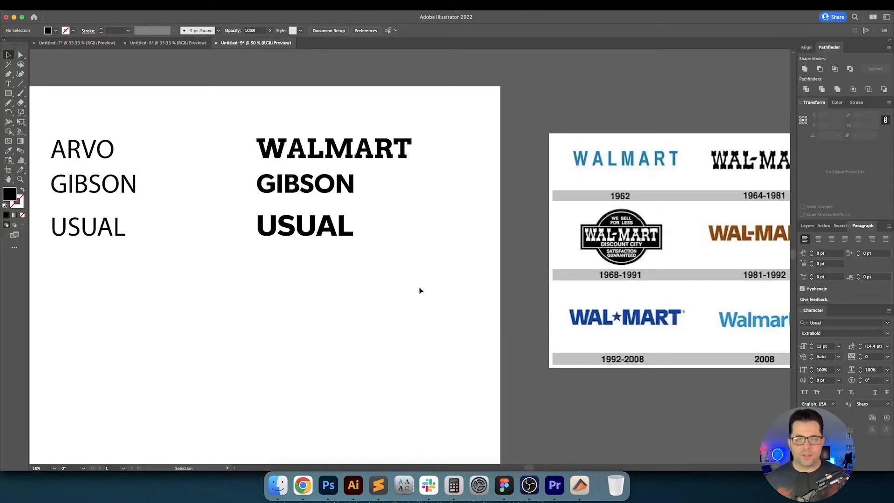
pyautogui.click(305, 189)
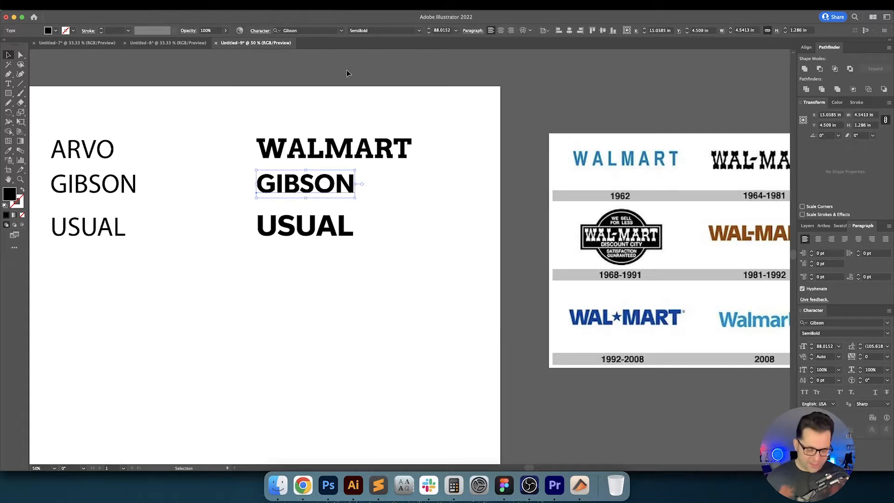
pyautogui.press('t')
pyautogui.doubleClick(312, 184)
pyautogui.write('W')
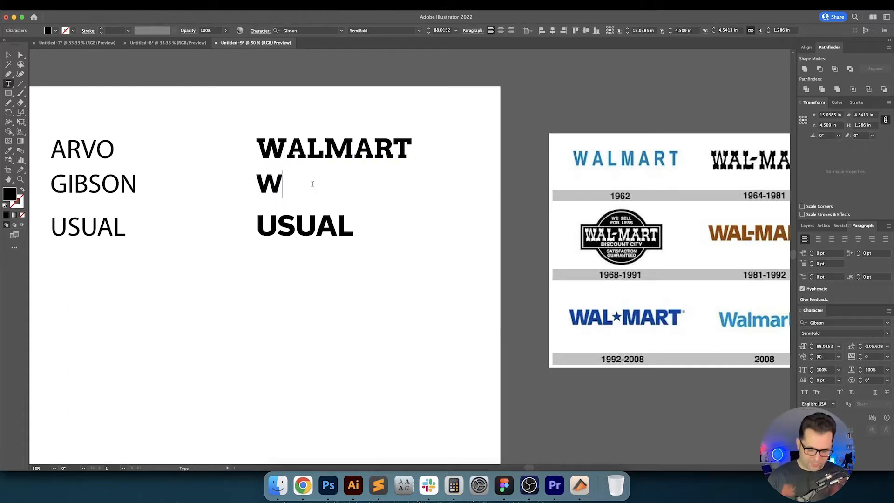
pyautogui.write('ALMART')
# Replace the wording of the second-column USUAL text with "WALMART" and deselect it.
pyautogui.doubleClick(319, 232)
pyautogui.write('W')
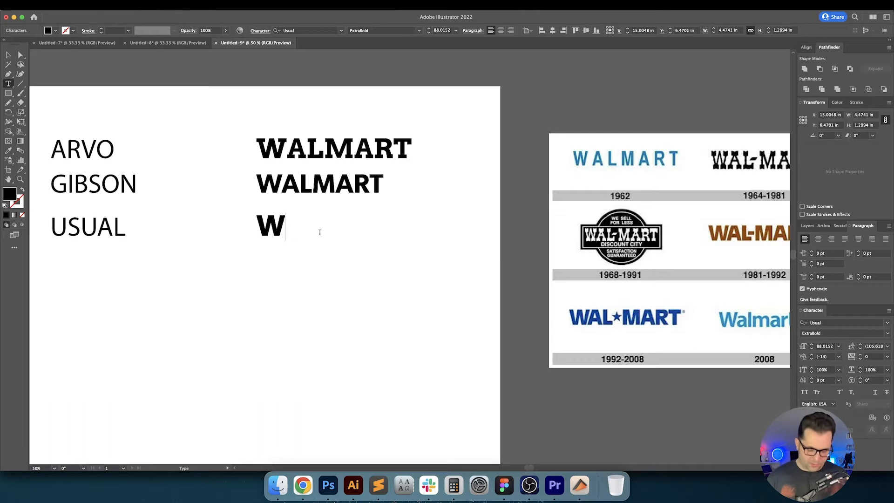
pyautogui.write('ALMART')
pyautogui.press('Escape')
pyautogui.click(404, 289)
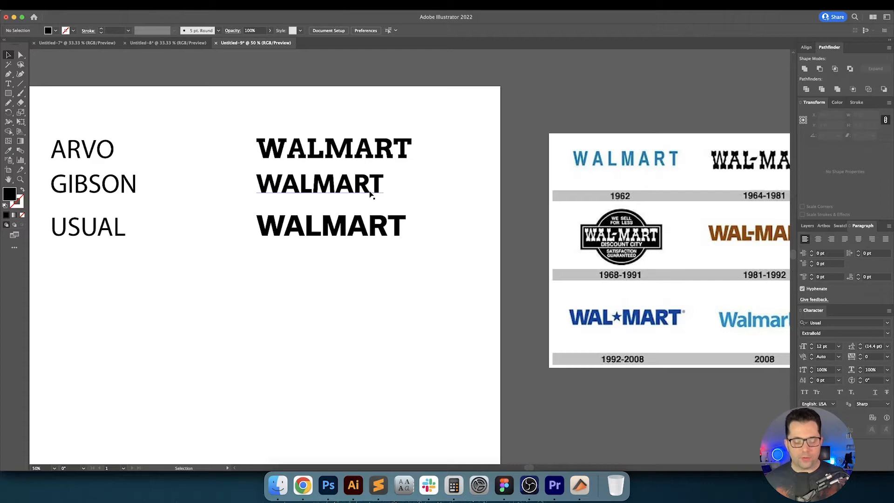
# Move the ARVO, GIBSON and USUAL font labels off the artboard, past its left edge.
pyautogui.moveTo(421, 197); pyautogui.dragTo(473, 203)
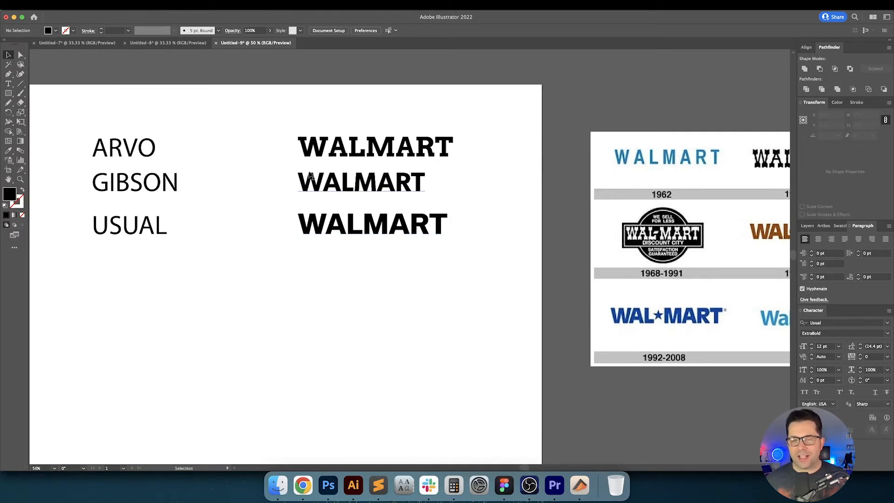
pyautogui.moveTo(392, 229); pyautogui.dragTo(464, 247)
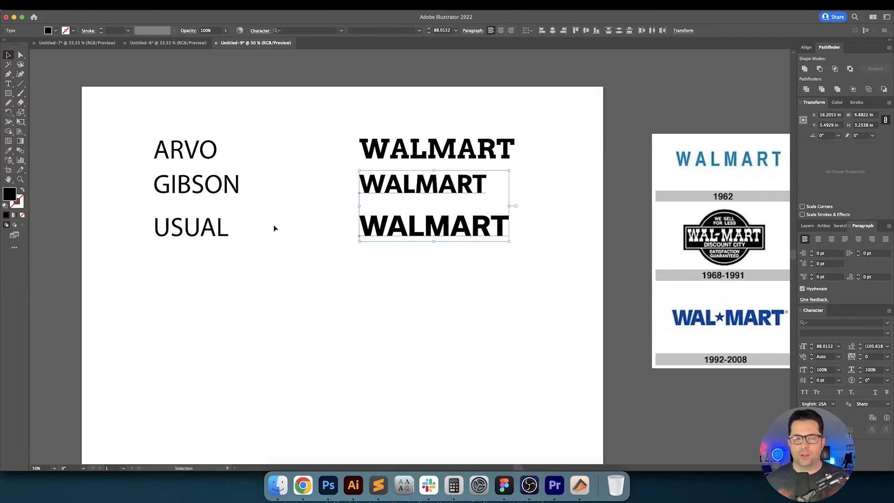
pyautogui.click(273, 226)
pyautogui.moveTo(269, 256); pyautogui.dragTo(366, 262)
pyautogui.moveTo(234, 160); pyautogui.dragTo(233, 160)
pyautogui.moveTo(225, 171); pyautogui.dragTo(370, 172)
pyautogui.moveTo(421, 159); pyautogui.dragTo(199, 159)
pyautogui.click(484, 182)
pyautogui.moveTo(490, 182); pyautogui.dragTo(333, 160)
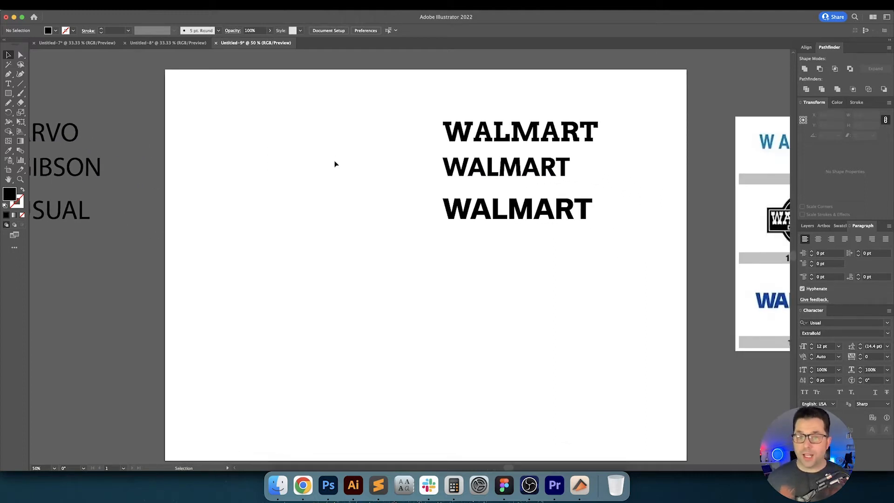
# Set the kerning of all three WALMART texts to Optical.
pyautogui.moveTo(527, 185); pyautogui.dragTo(418, 115)
pyautogui.press('super+equal')
pyautogui.click(564, 258)
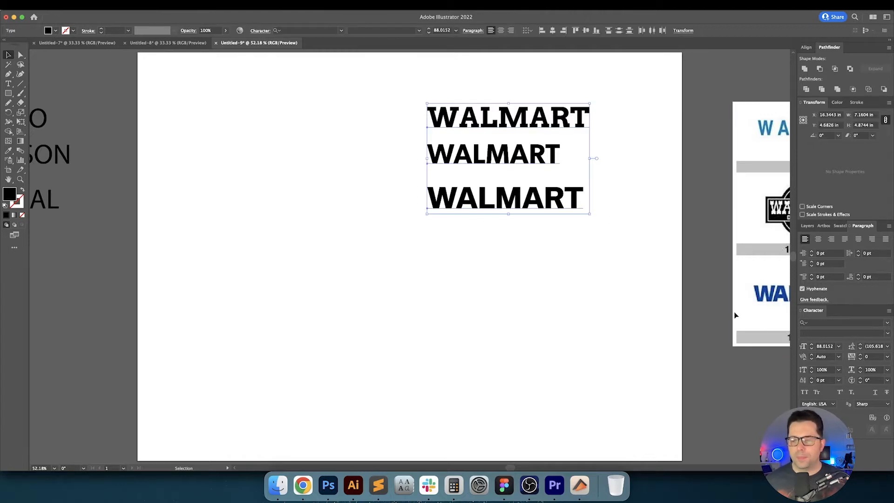
pyautogui.click(838, 356)
pyautogui.click(792, 211)
pyautogui.click(515, 237)
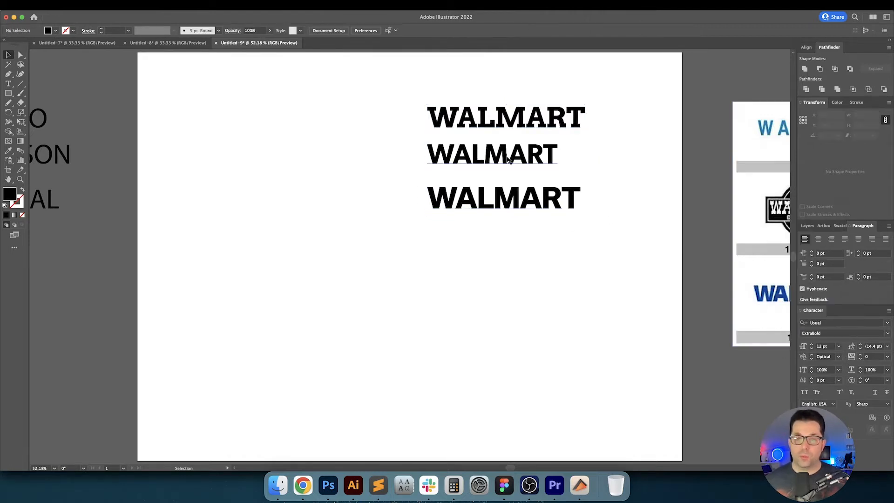
# Move the three WALMART texts together to the left half of the artboard.
pyautogui.moveTo(483, 154); pyautogui.dragTo(252, 154)
pyautogui.press('cmd+z')
pyautogui.moveTo(327, 94); pyautogui.dragTo(636, 289)
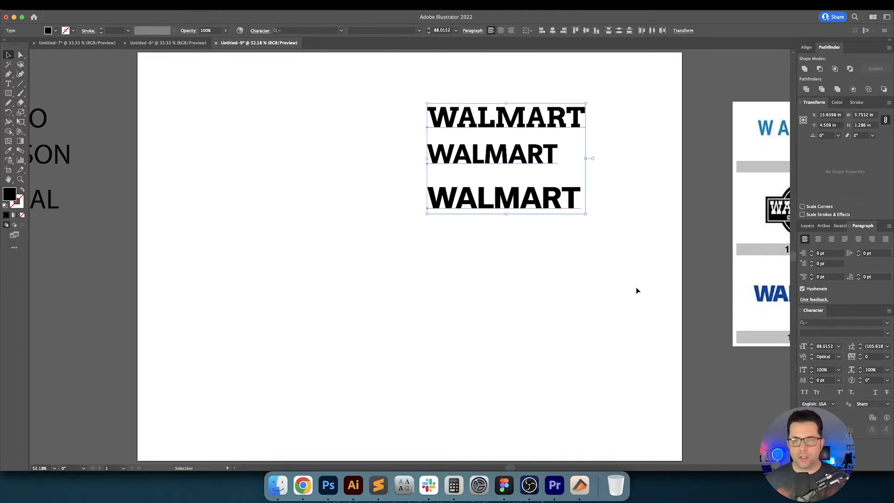
pyautogui.moveTo(542, 206); pyautogui.dragTo(341, 206)
pyautogui.click(394, 223)
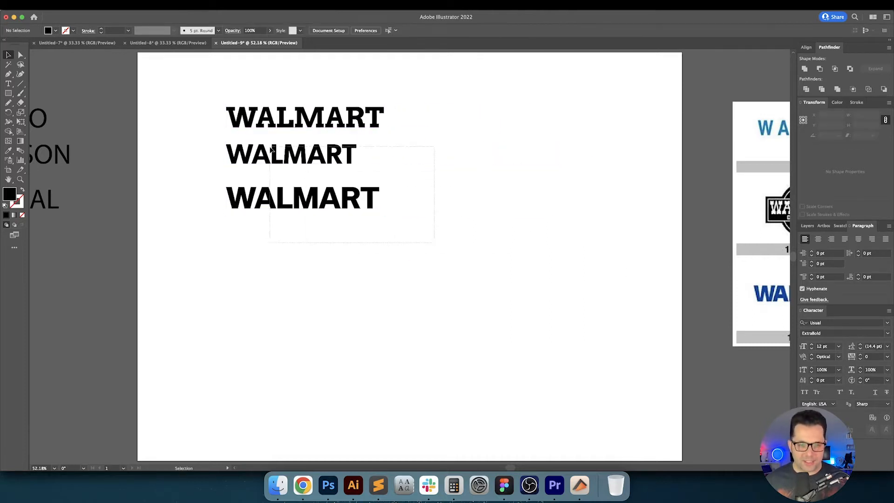
# Space the three WALMART texts evenly vertically, using the Arvo Bold one as the key object.
pyautogui.moveTo(270, 147); pyautogui.dragTo(254, 123)
pyautogui.click(319, 122)
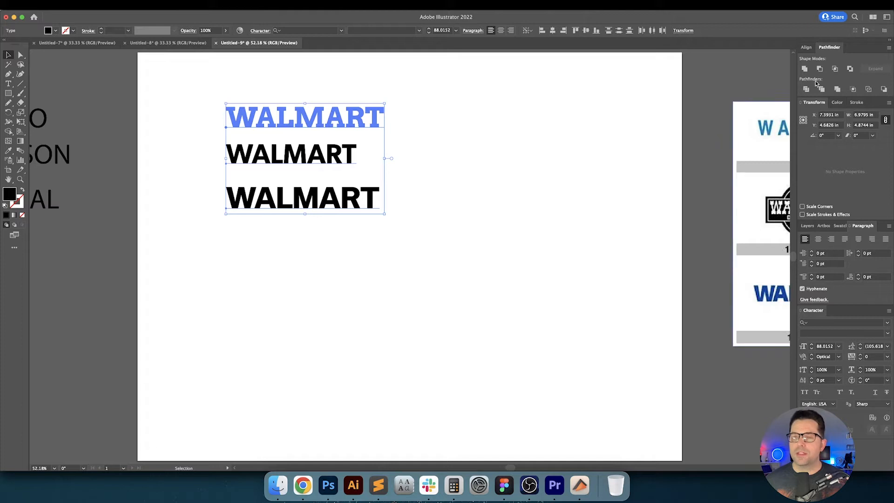
pyautogui.click(807, 47)
pyautogui.moveTo(493, 63); pyautogui.dragTo(300, 149)
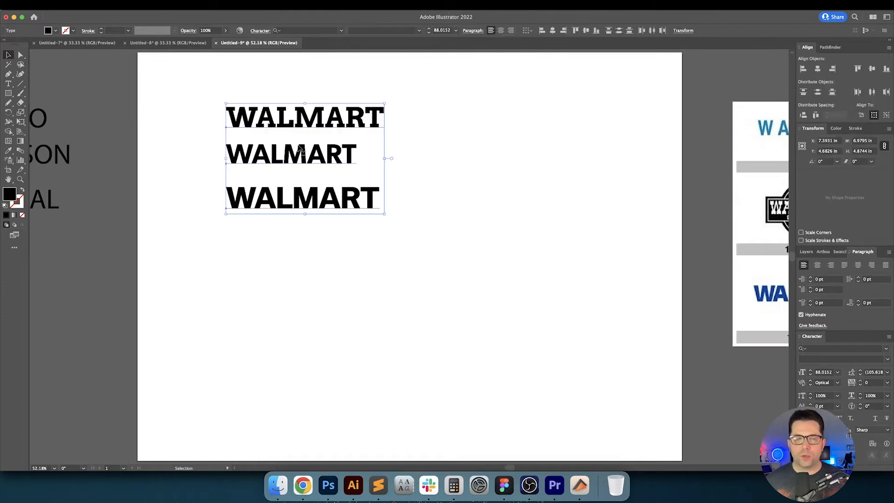
pyautogui.click(309, 130)
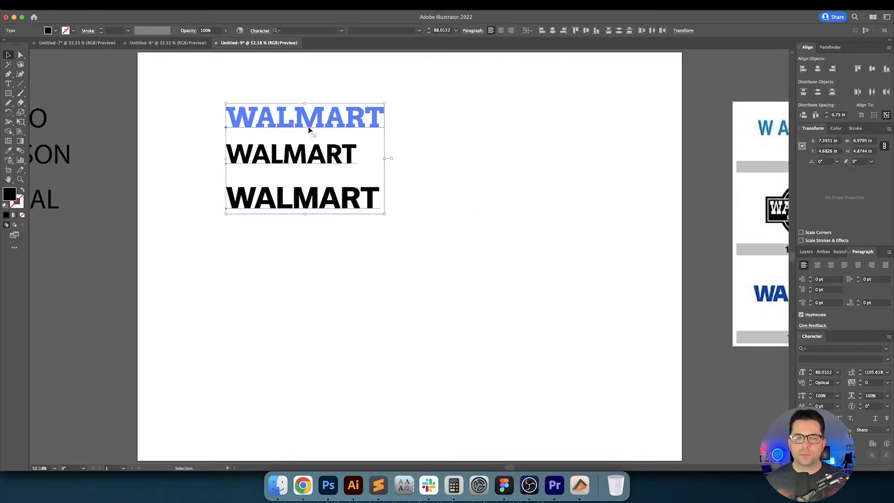
pyautogui.click(803, 115)
pyautogui.click(429, 168)
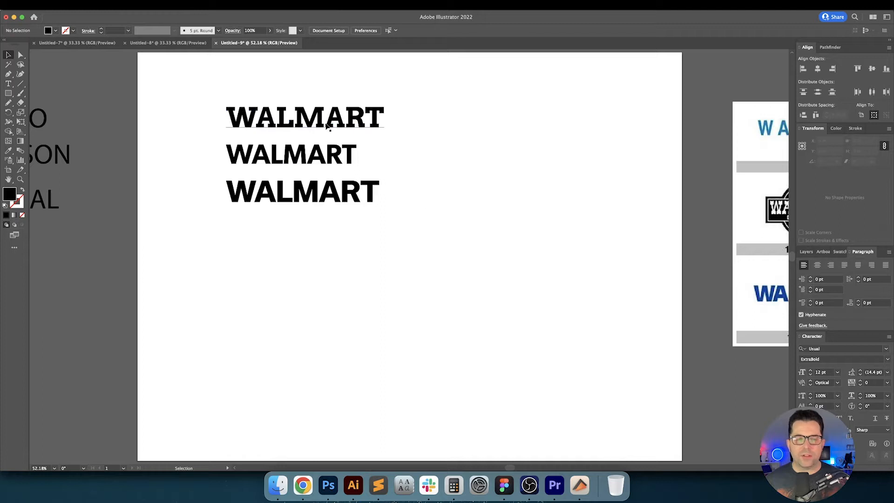
# Draw a black five-pointed star about 1.59 in wide to the right of the WALMART texts.
pyautogui.moveTo(8, 96); pyautogui.dragTo(36, 129)
pyautogui.moveTo(494, 144); pyautogui.dragTo(512, 152)
pyautogui.press('v')
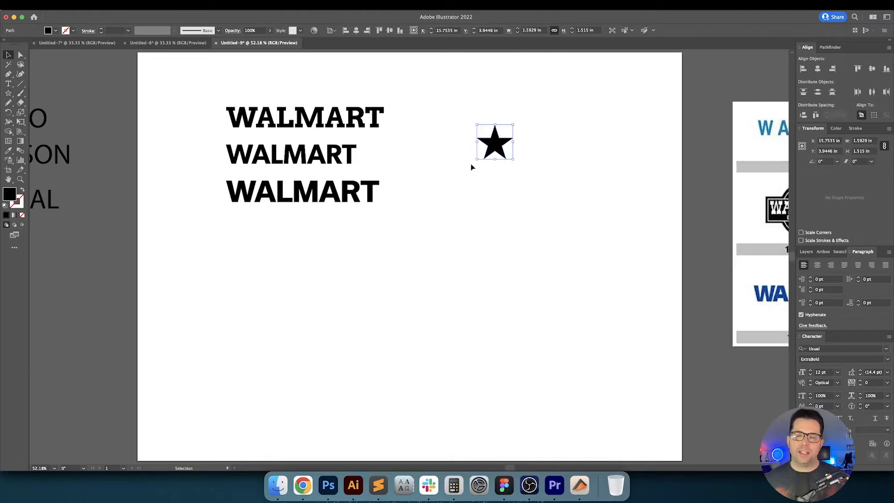
pyautogui.click(518, 109)
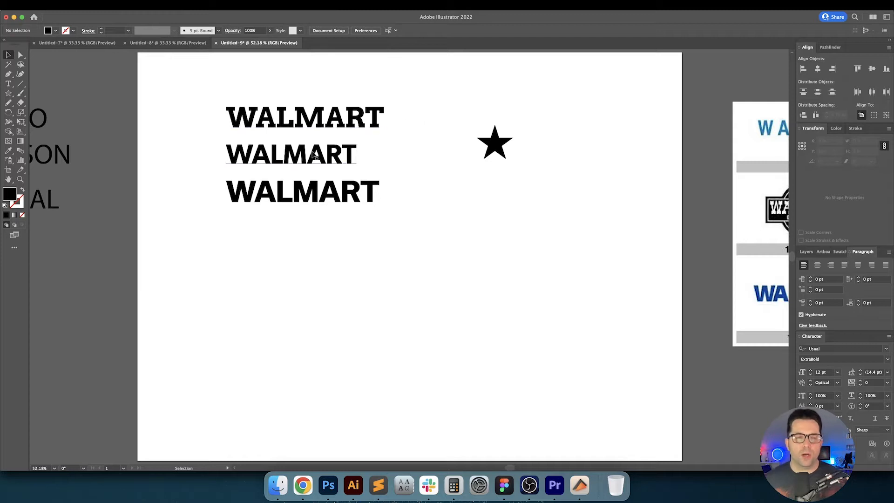
# Move the Gibson and Usual WALMART texts off the artboard, past its left edge.
pyautogui.moveTo(200, 153); pyautogui.dragTo(235, 351)
pyautogui.click(433, 305)
pyautogui.moveTo(457, 296); pyautogui.dragTo(245, 295)
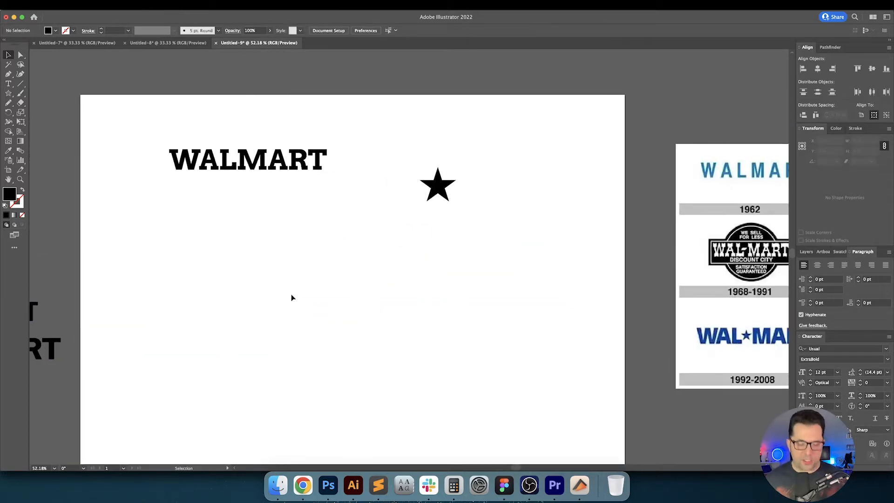
# Move the Arvo Bold WALMART text toward the artboard's upper middle and shift the star further right.
pyautogui.moveTo(280, 161); pyautogui.dragTo(348, 193)
pyautogui.moveTo(437, 187); pyautogui.dragTo(477, 185)
pyautogui.click(405, 164)
pyautogui.hscroll(-2, 406, 164)
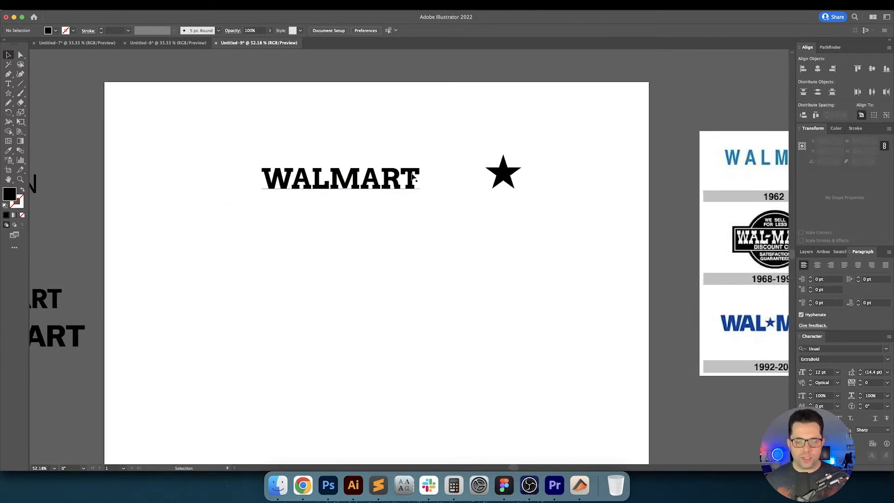
# Draw a square about 6.54 in wide below and slightly left of the WALMART text.
pyautogui.moveTo(7, 97); pyautogui.dragTo(42, 94)
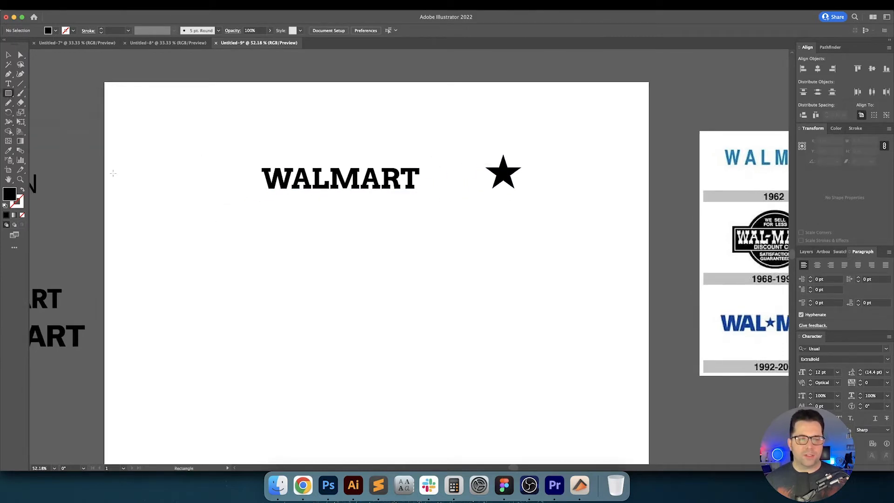
pyautogui.moveTo(200, 244); pyautogui.dragTo(348, 349)
pyautogui.press('v')
# Fill the square with the orange #e04500 and deselect it.
pyautogui.doubleClick(10, 195)
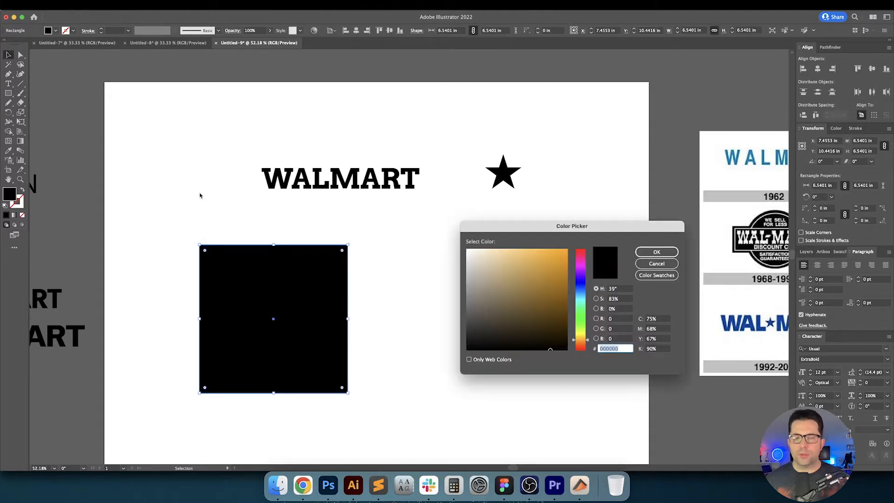
pyautogui.moveTo(587, 343); pyautogui.dragTo(587, 347)
pyautogui.click(570, 261)
pyautogui.moveTo(570, 262)
pyautogui.mouseDown()
pyautogui.moveTo(554, 275)
pyautogui.moveTo(573, 268)
pyautogui.mouseUp()
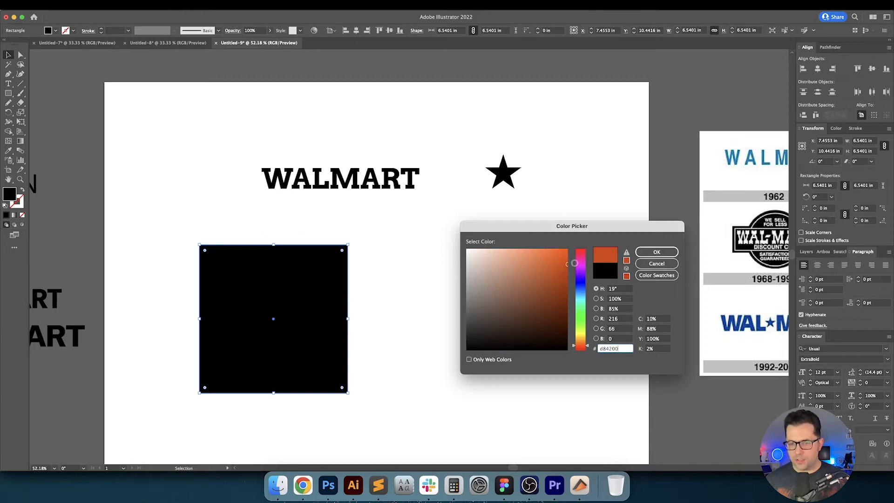
pyautogui.click(656, 252)
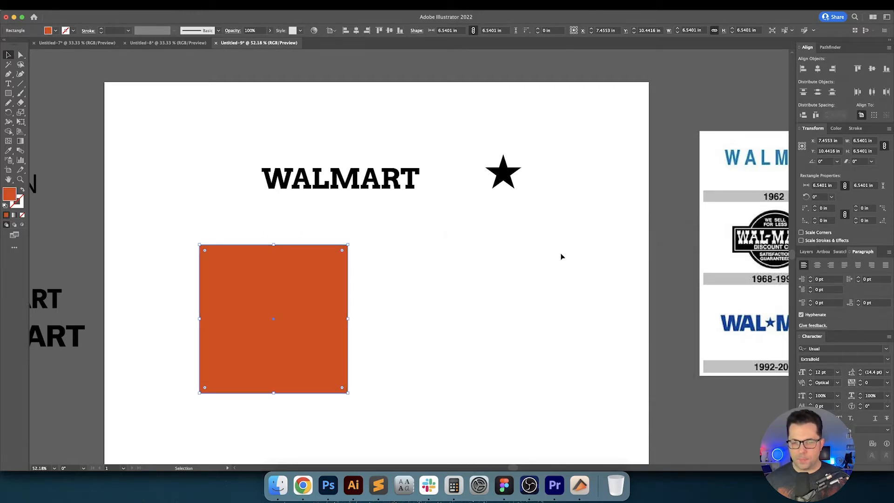
pyautogui.click(435, 272)
pyautogui.scroll(-2, 341, 259)
pyautogui.hscroll(-1, 340, 259)
pyautogui.click(341, 259)
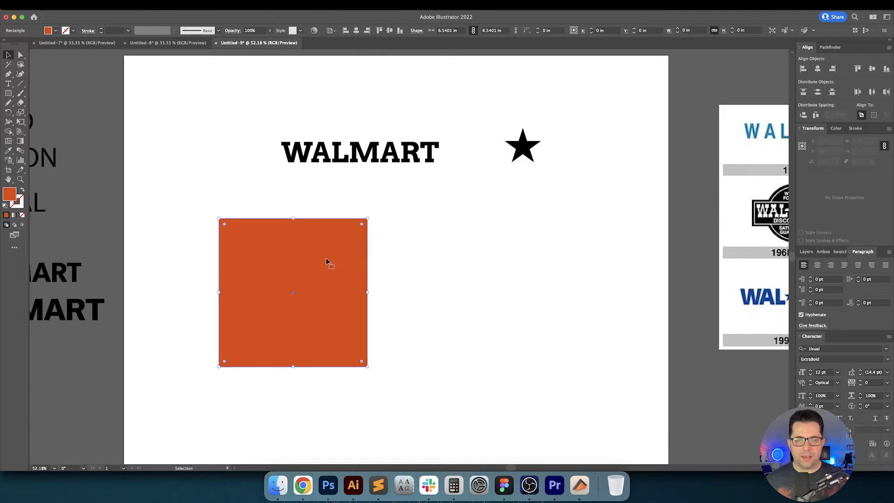
pyautogui.click(399, 189)
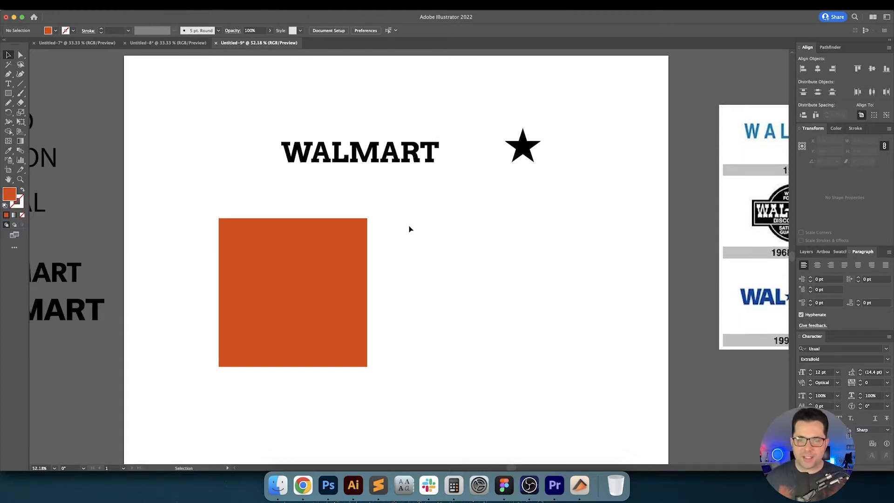
# Change the square's fill to the orange #e54100 and deselect it.
pyautogui.click(244, 275)
pyautogui.doubleClick(8, 194)
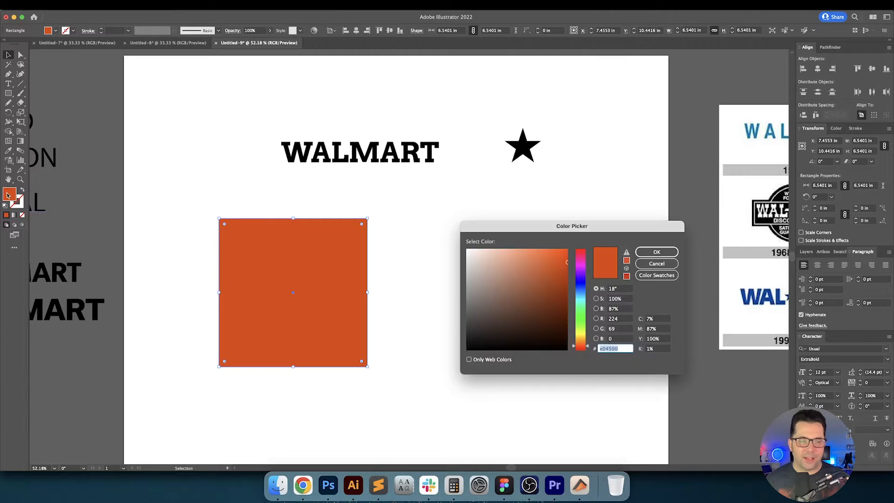
pyautogui.write('e54100')
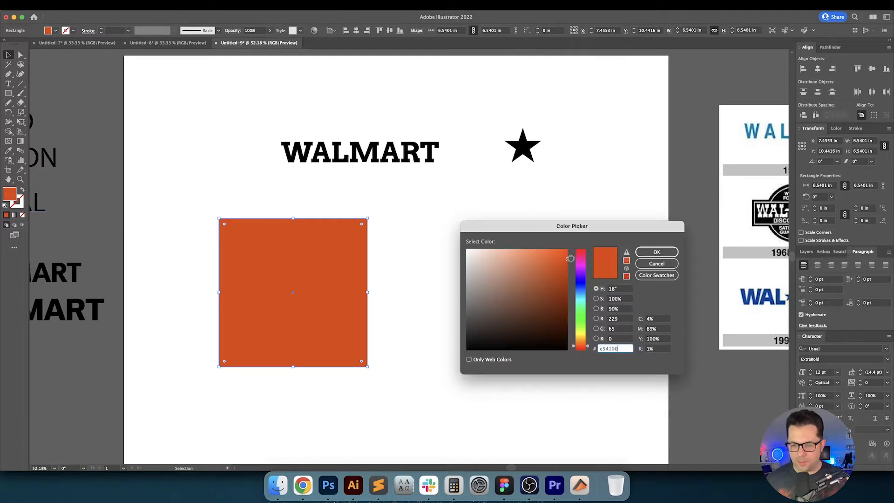
pyautogui.press('Return')
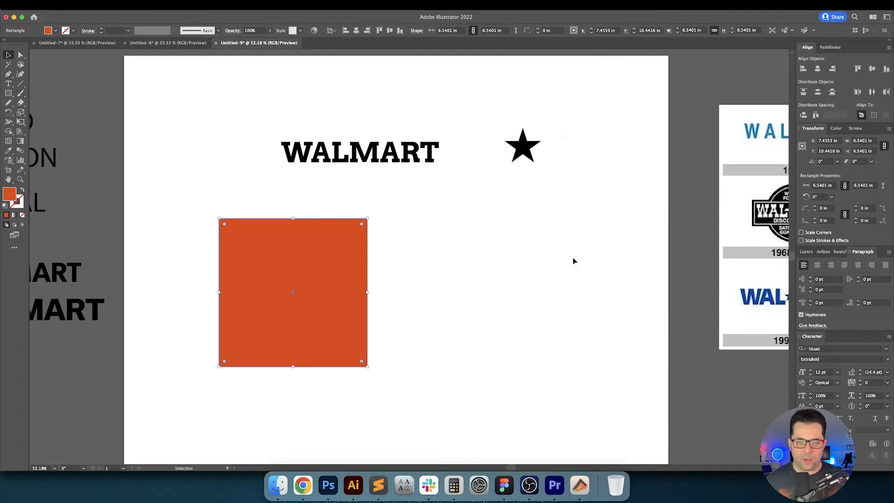
pyautogui.click(572, 258)
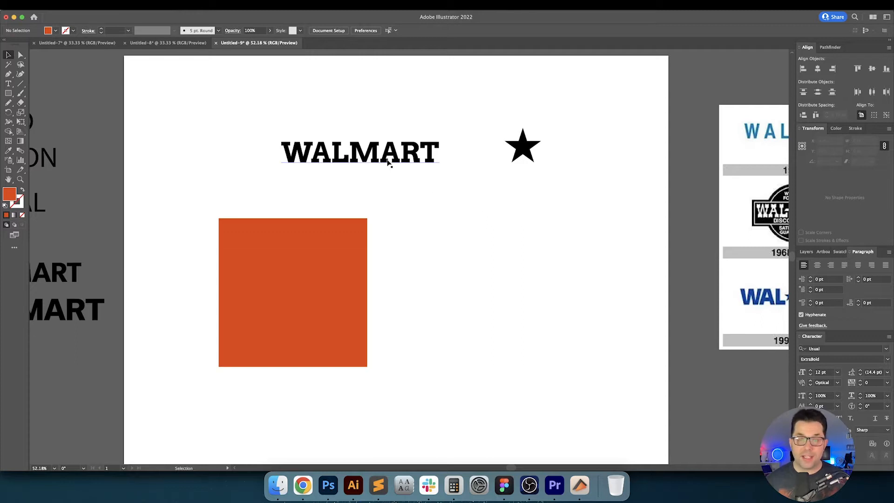
# Enlarge the WALMART text proportionally from its centre to about 9.61 in wide.
pyautogui.click(430, 163)
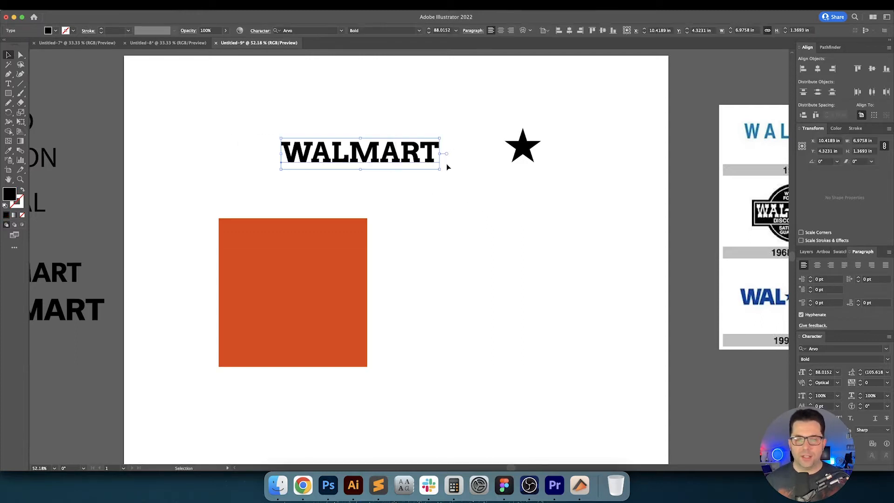
pyautogui.moveTo(439, 169); pyautogui.dragTo(470, 176)
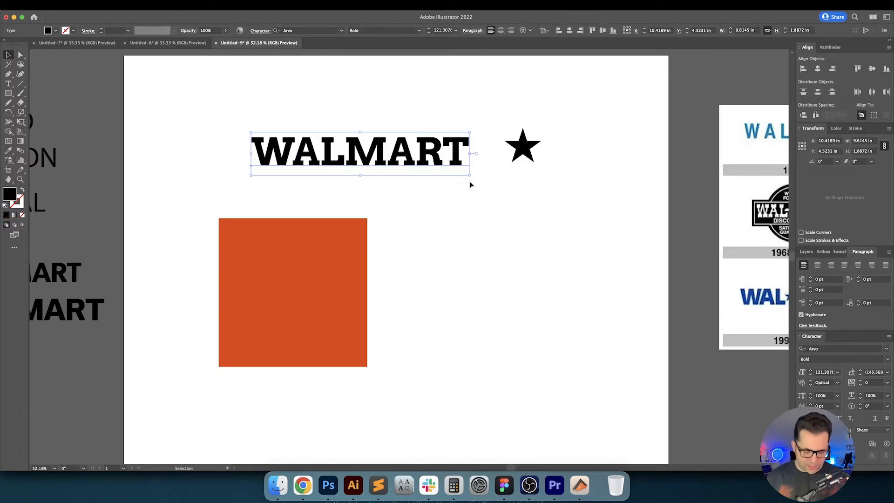
pyautogui.press('super+shift+o')
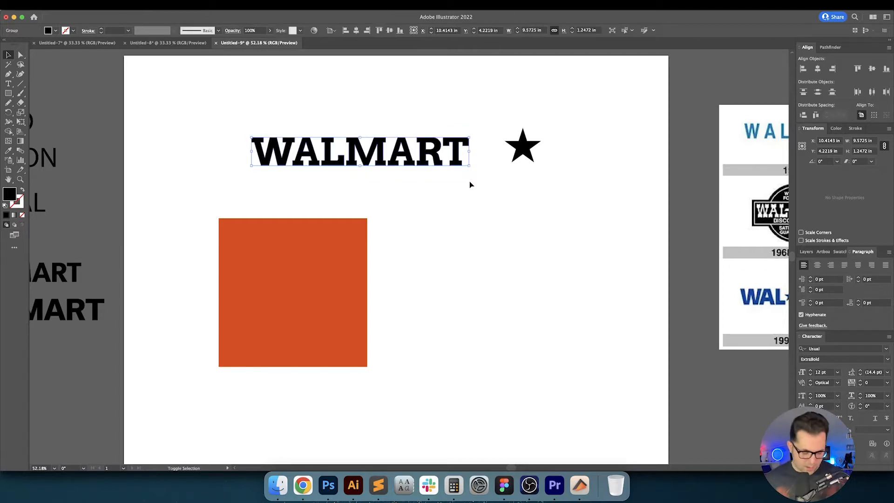
pyautogui.click(433, 196)
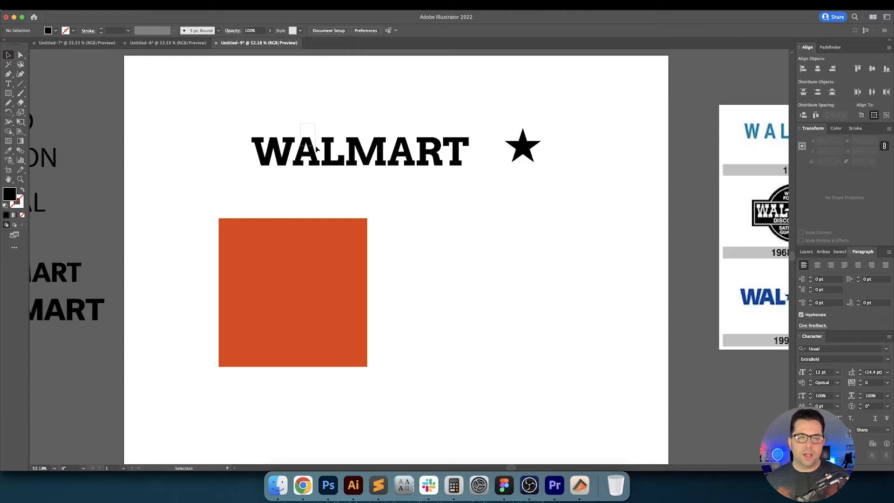
pyautogui.press('super+z')
pyautogui.press('super+z')
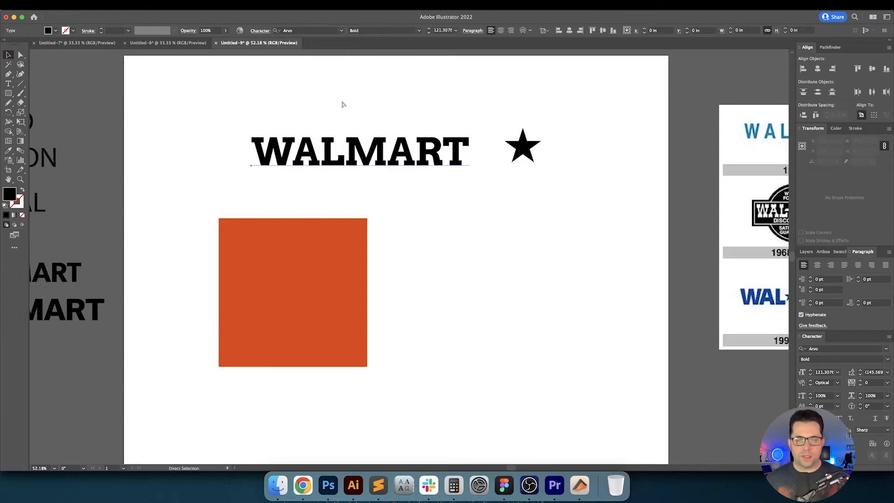
# Place an editable copy of the WALMART text above the artboard and turn the one on the artboard into ungrouped letter outlines.
pyautogui.moveTo(359, 153); pyautogui.dragTo(365, 235)
pyautogui.moveTo(369, 111); pyautogui.dragTo(411, 78)
pyautogui.click(410, 163)
pyautogui.scroll(-2, 434, 133)
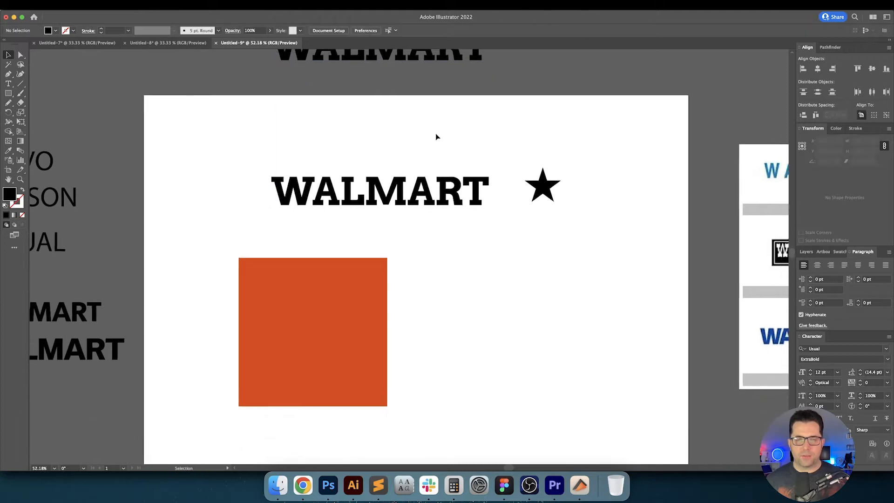
pyautogui.click(418, 206)
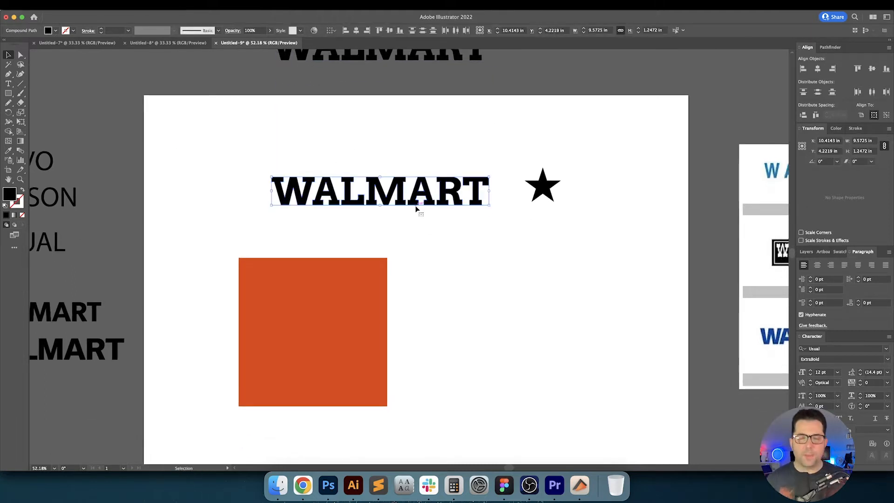
pyautogui.click(326, 166)
# Replace the first A of the outlined WALMART with the star and shift the LMART letters right to make room.
pyautogui.click(331, 202)
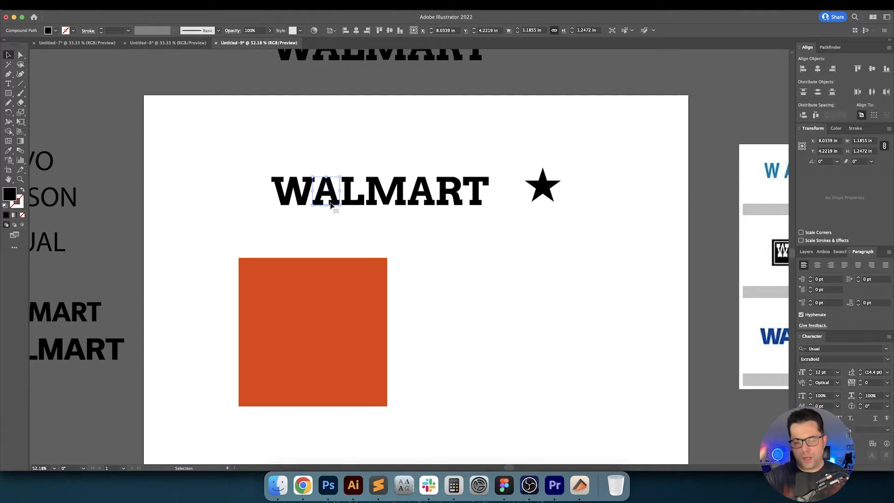
pyautogui.press('Delete')
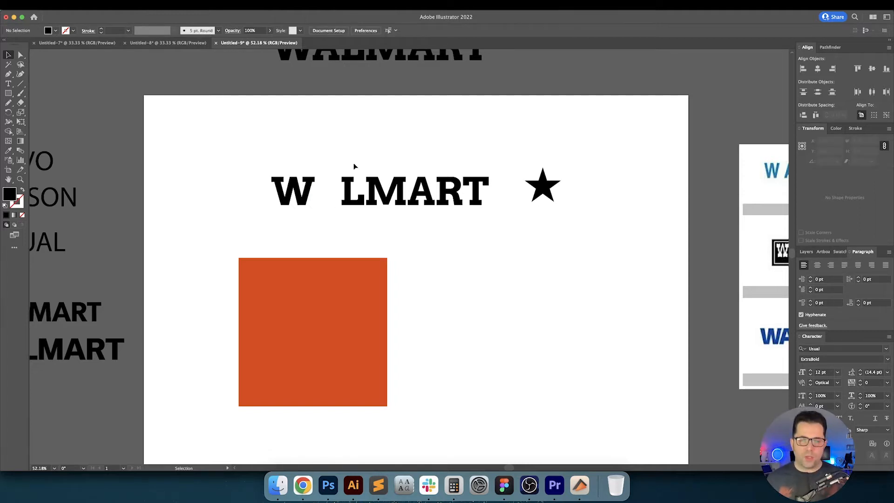
pyautogui.moveTo(435, 237); pyautogui.dragTo(627, 202)
pyautogui.moveTo(557, 189)
pyautogui.mouseDown()
pyautogui.moveTo(580, 190)
pyautogui.moveTo(326, 183)
pyautogui.moveTo(327, 197)
pyautogui.mouseUp()
pyautogui.moveTo(509, 161)
pyautogui.mouseDown()
pyautogui.moveTo(654, 230)
pyautogui.moveTo(632, 203)
pyautogui.moveTo(480, 202)
pyautogui.mouseUp()
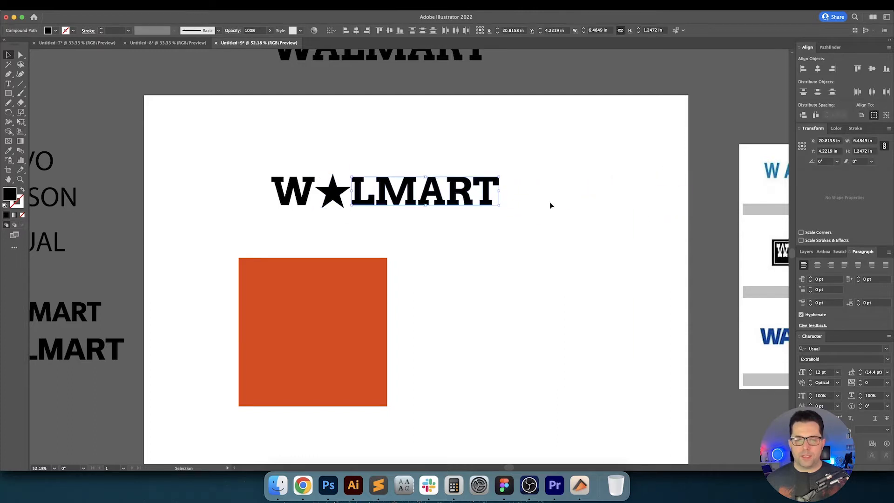
pyautogui.click(551, 203)
# Align the star's top edge with the top of the W.
pyautogui.click(348, 196)
pyautogui.press('super+equal')
pyautogui.press('super+equal')
pyautogui.press('super+equal')
pyautogui.press('super+equal')
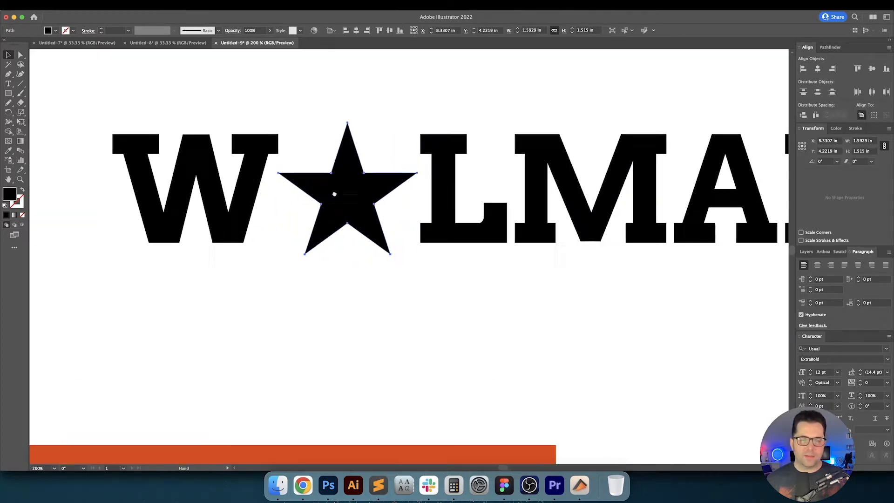
pyautogui.click(387, 144)
pyautogui.press('super+minus')
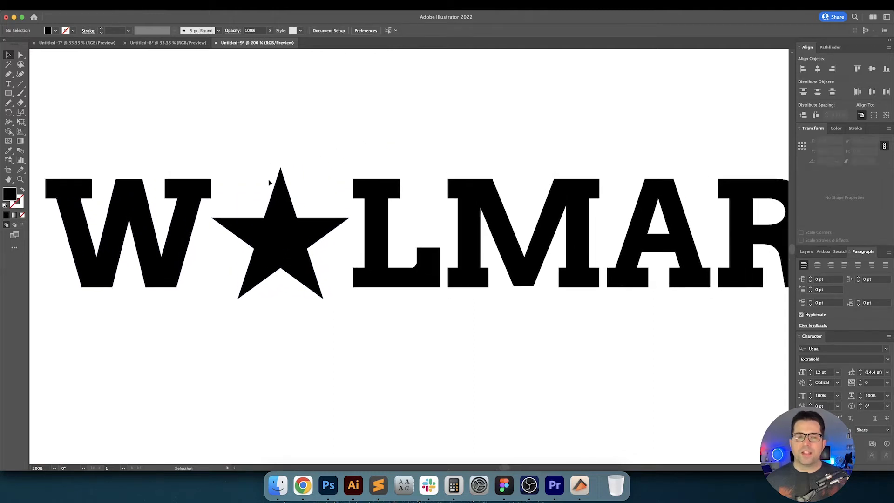
pyautogui.moveTo(284, 210); pyautogui.dragTo(284, 209)
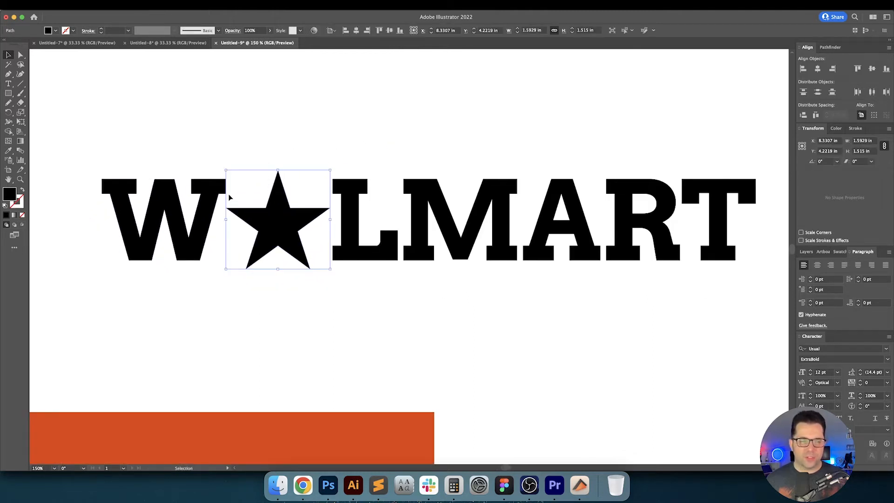
pyautogui.keyDown('shift'); pyautogui.click(218, 187); pyautogui.keyUp('shift')
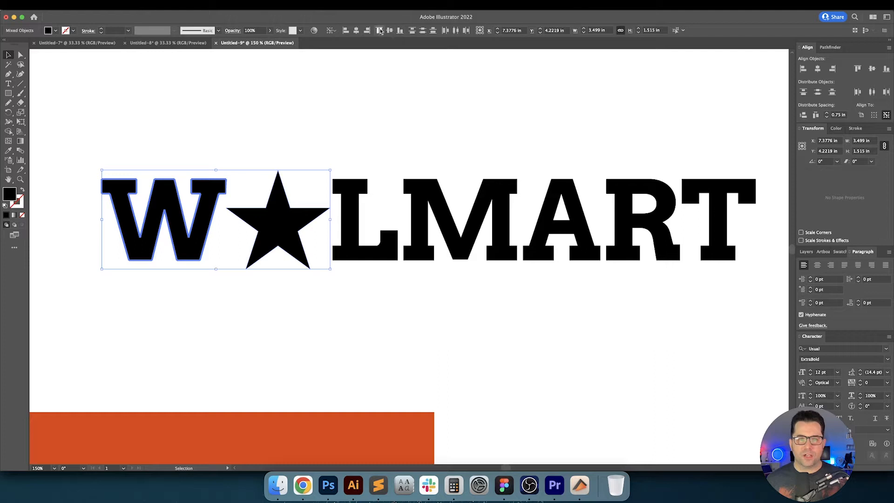
pyautogui.click(379, 30)
pyautogui.click(347, 104)
# Scale the star proportionally from its top-left reference point to a height of 1.25 in.
pyautogui.click(262, 221)
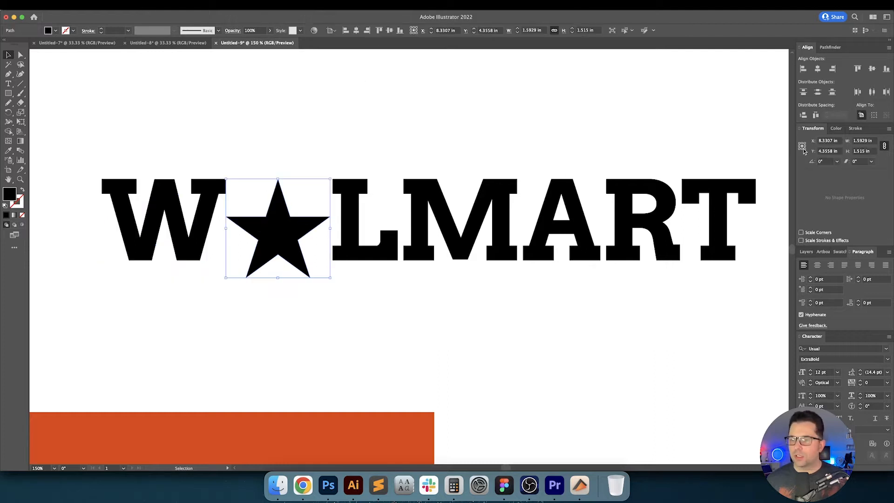
pyautogui.doubleClick(862, 152)
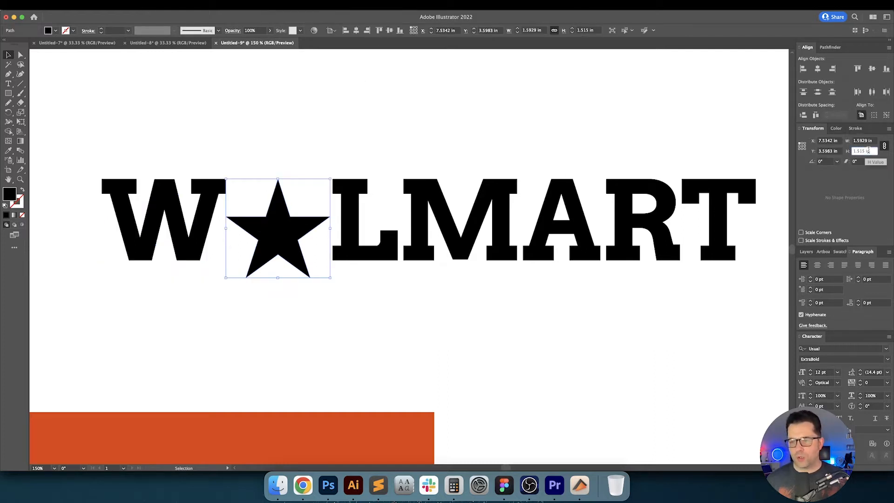
pyautogui.write('1')
pyautogui.press('Return')
pyautogui.press('Up')
pyautogui.press('Up')
pyautogui.press('Up')
pyautogui.press('Down')
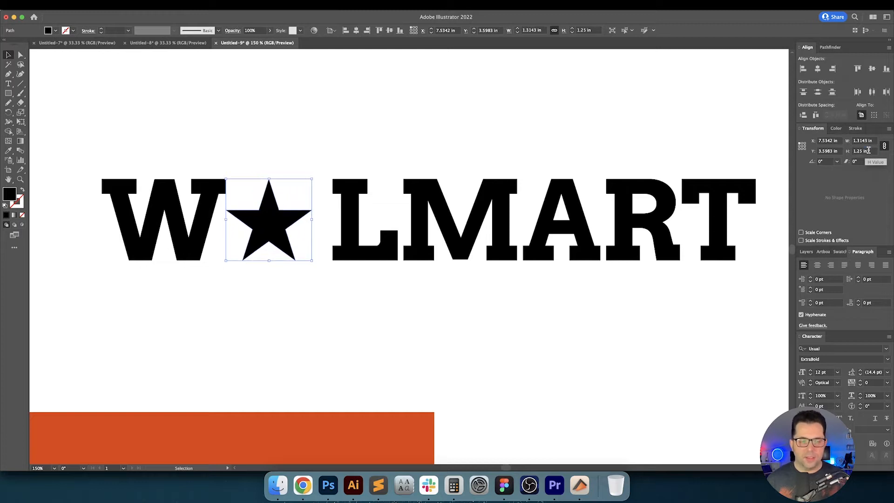
pyautogui.click(200, 144)
# Check the heights of the W and the star, and align the two on their vertical centres.
pyautogui.click(219, 217)
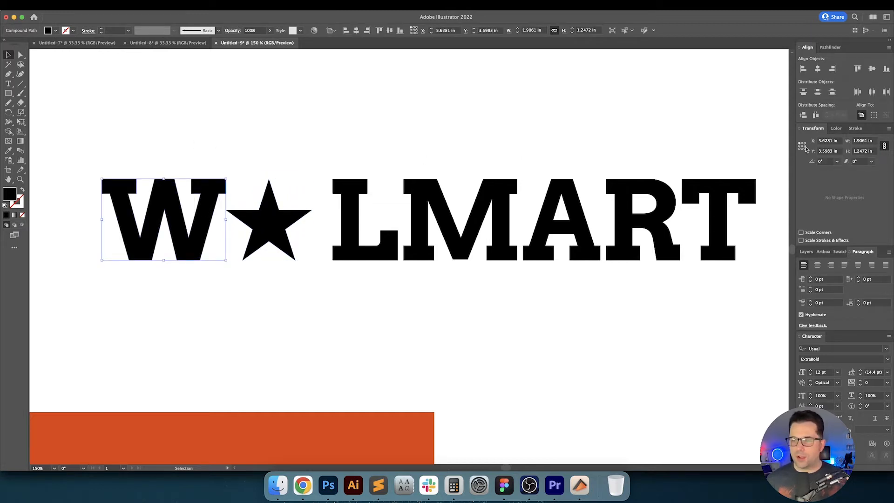
pyautogui.click(383, 135)
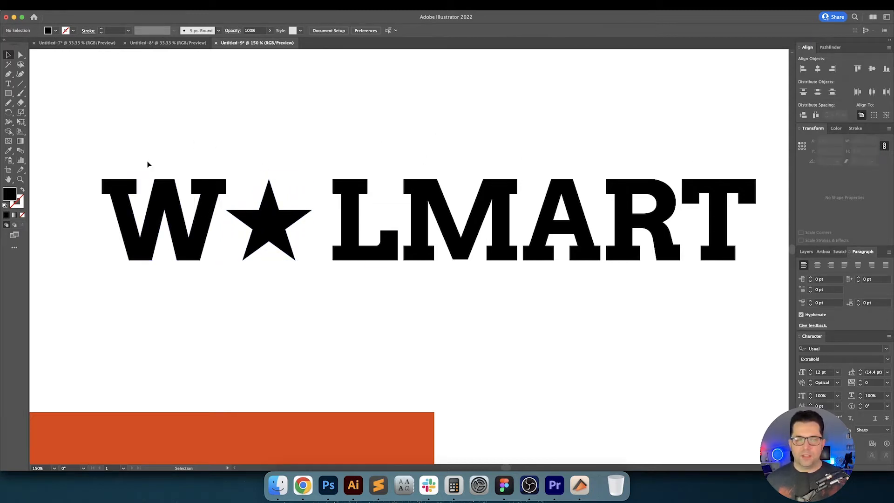
pyautogui.moveTo(129, 157); pyautogui.dragTo(188, 206)
pyautogui.moveTo(241, 153); pyautogui.dragTo(280, 219)
pyautogui.click(388, 159)
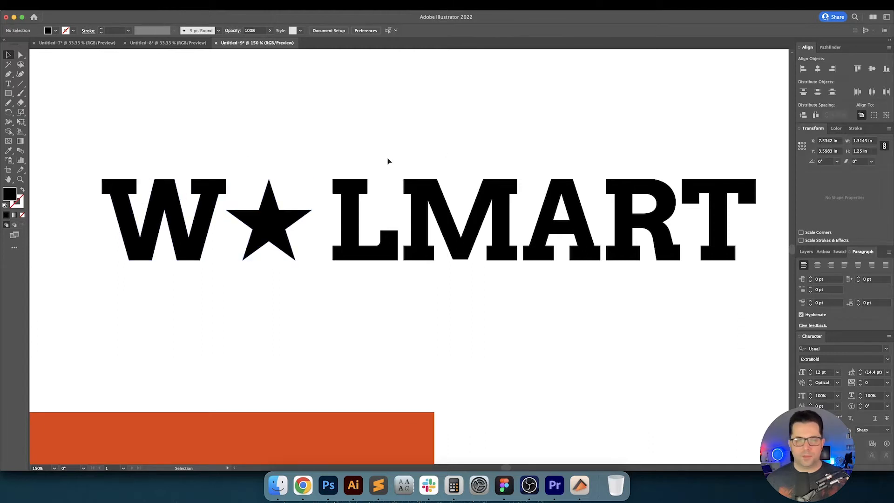
pyautogui.moveTo(270, 161); pyautogui.dragTo(169, 221)
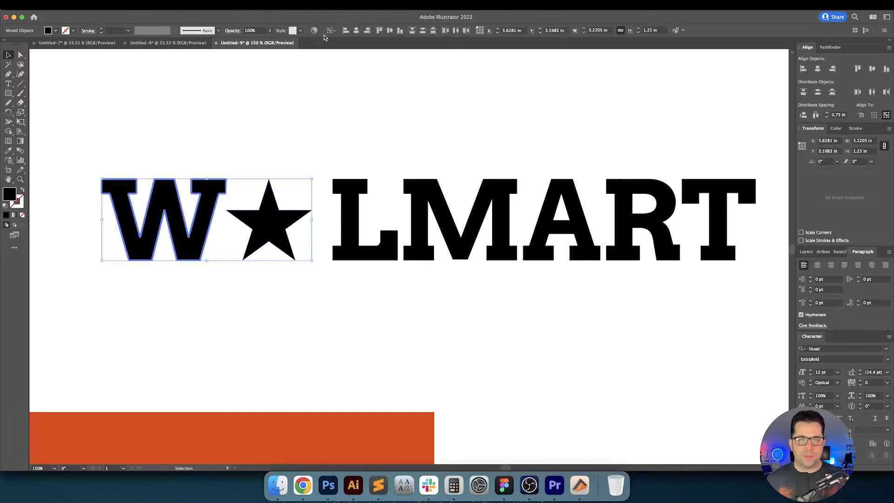
pyautogui.click(390, 33)
pyautogui.click(365, 63)
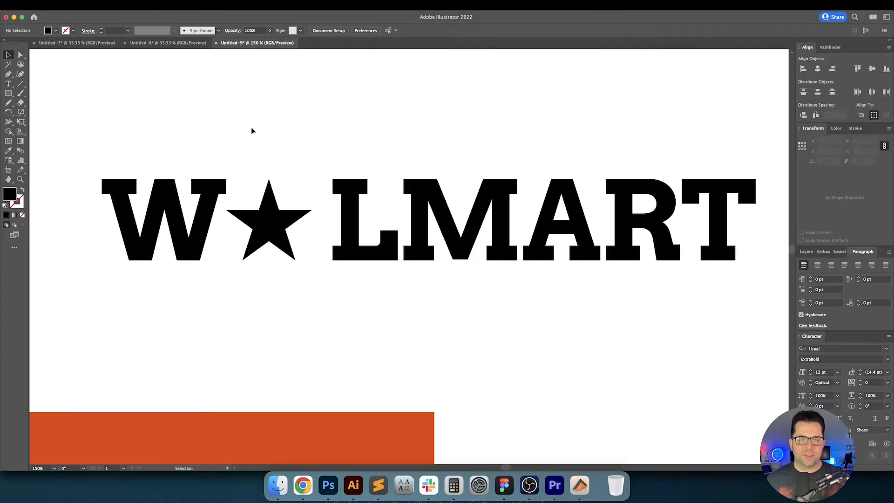
pyautogui.moveTo(251, 131); pyautogui.dragTo(213, 243)
pyautogui.click(209, 241)
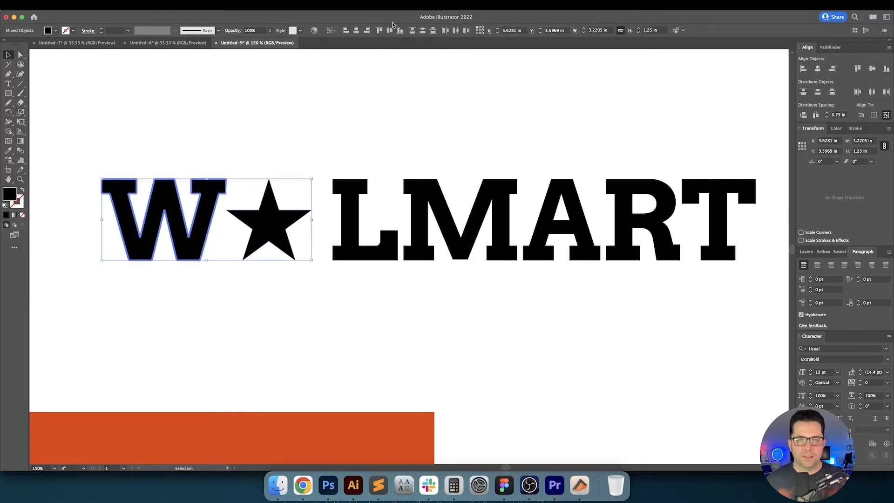
pyautogui.click(316, 162)
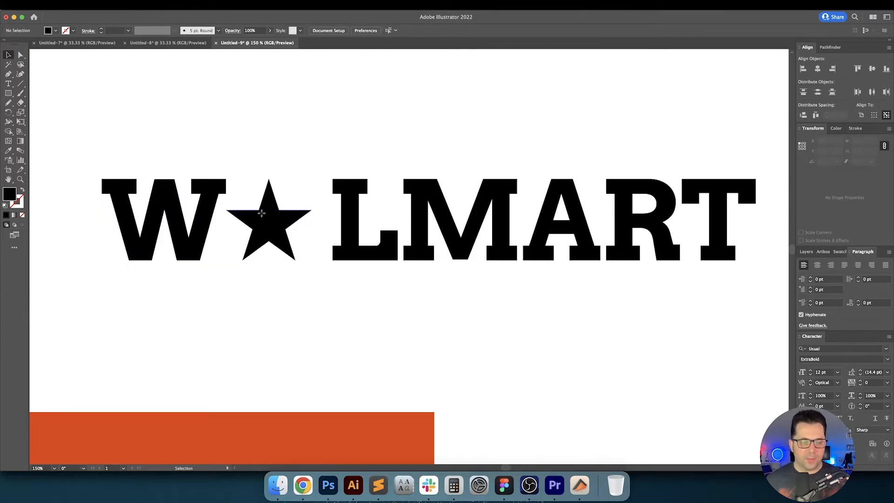
# Tighten the spacing by tucking the star under the W's serif and moving the LMART letters left against the star.
pyautogui.moveTo(259, 212); pyautogui.dragTo(263, 231)
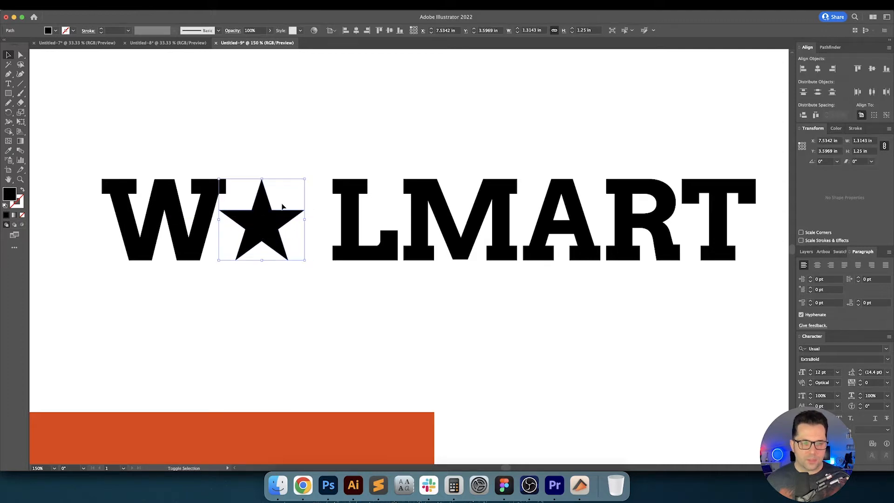
pyautogui.click(323, 155)
pyautogui.hscroll(2, 312, 154)
pyautogui.moveTo(301, 150); pyautogui.dragTo(658, 272)
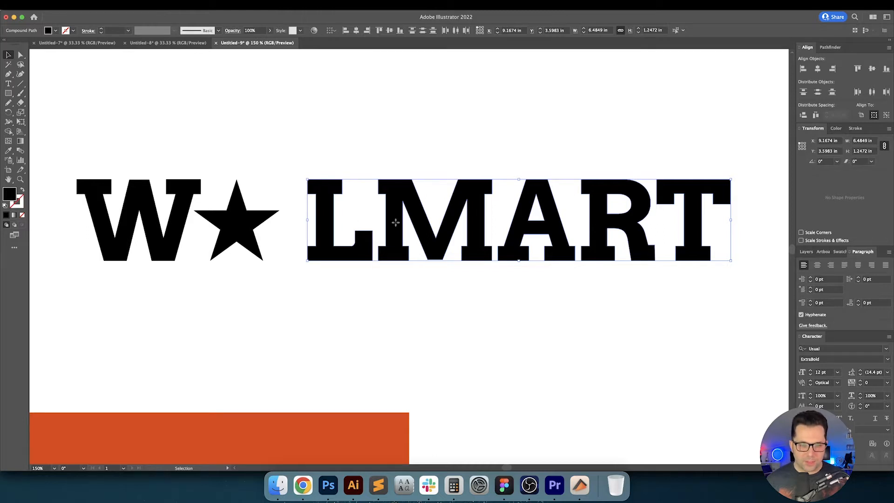
pyautogui.moveTo(395, 223); pyautogui.dragTo(366, 224)
pyautogui.moveTo(365, 221); pyautogui.dragTo(365, 221)
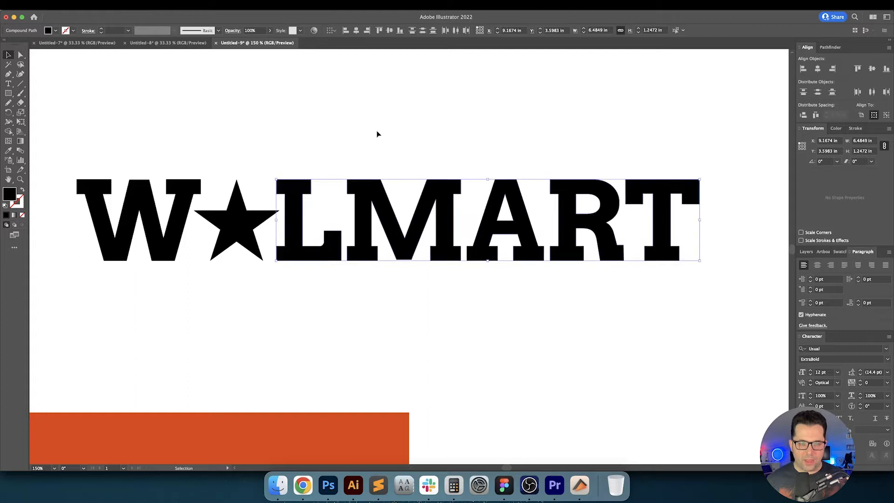
pyautogui.click(431, 107)
pyautogui.moveTo(431, 107); pyautogui.dragTo(441, 98)
pyautogui.moveTo(466, 126); pyautogui.dragTo(456, 127)
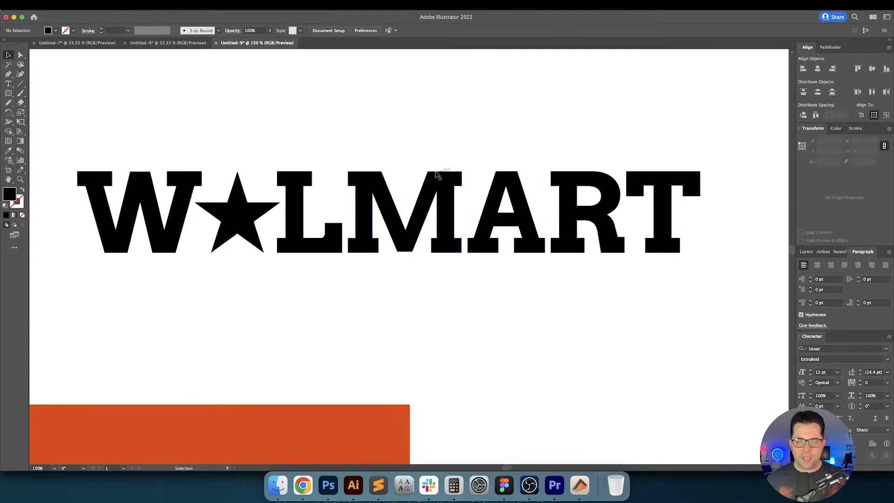
pyautogui.click(448, 184)
pyautogui.click(519, 145)
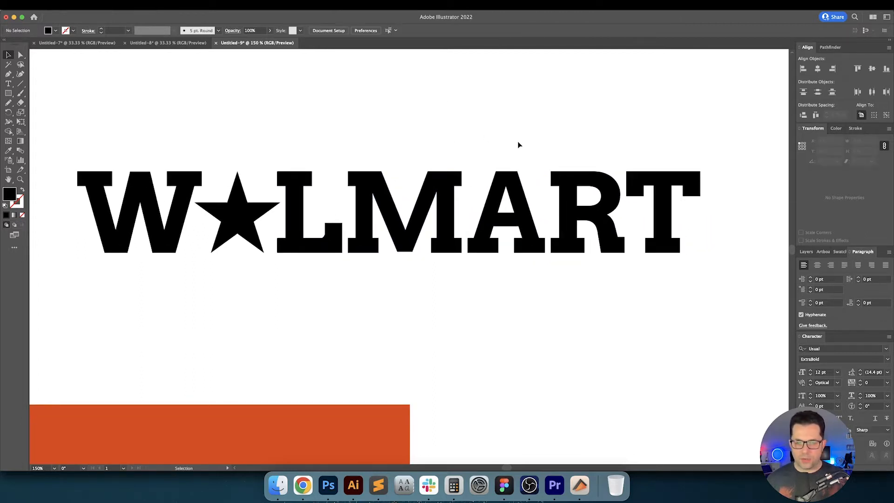
pyautogui.moveTo(539, 145); pyautogui.dragTo(532, 147)
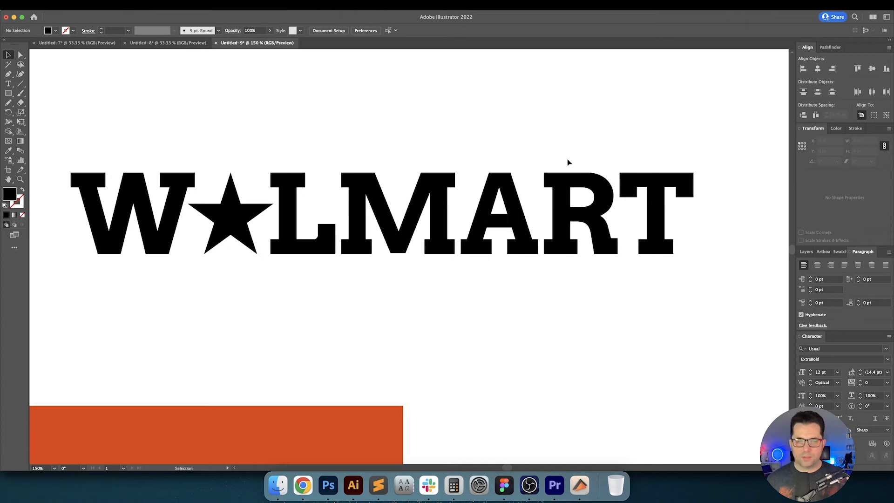
pyautogui.press('super+minus')
pyautogui.press('super+minus')
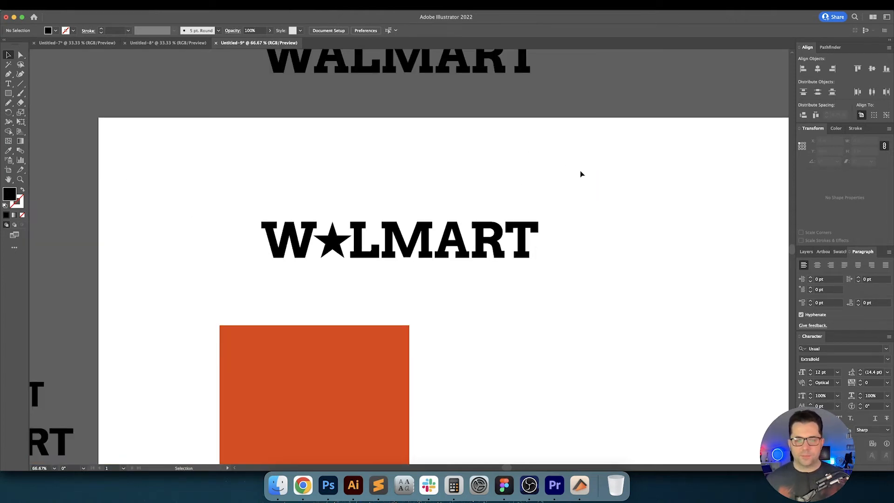
# Recolour the black star wordmark with the orange sampled from the square.
pyautogui.moveTo(589, 197); pyautogui.dragTo(567, 174)
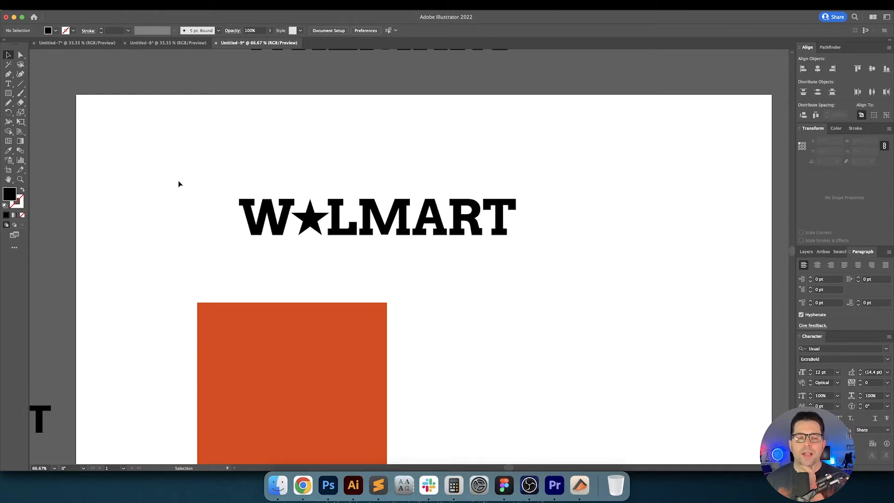
pyautogui.moveTo(385, 232); pyautogui.dragTo(531, 249)
pyautogui.click(523, 274)
pyautogui.scroll(-3, 443, 211)
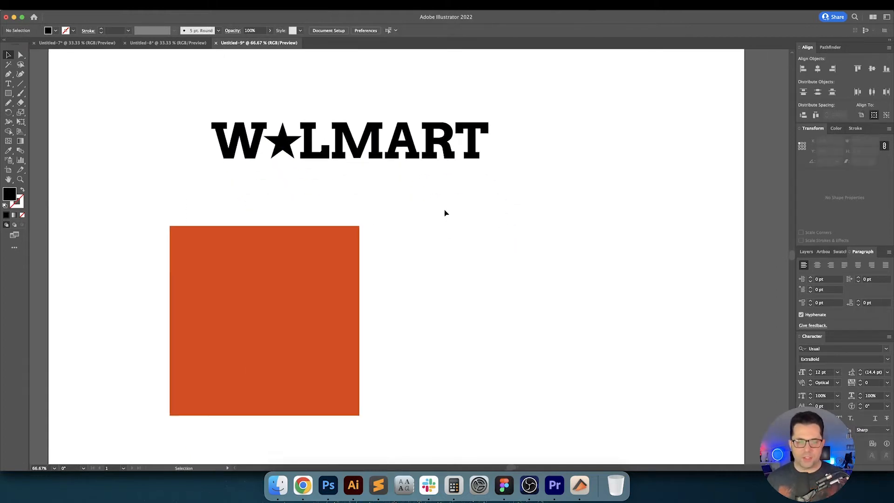
pyautogui.moveTo(231, 125); pyautogui.dragTo(553, 168)
pyautogui.press('i')
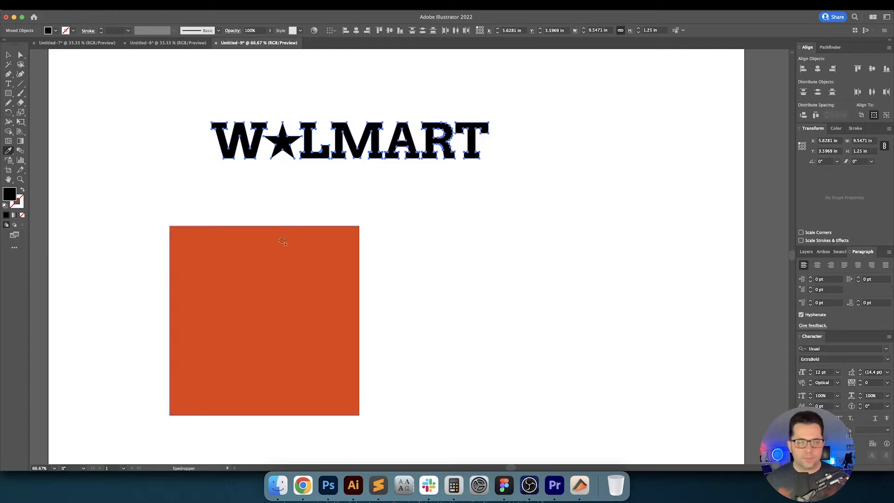
pyautogui.click(281, 247)
pyautogui.press('v')
pyautogui.click(417, 210)
pyautogui.moveTo(429, 199); pyautogui.dragTo(460, 264)
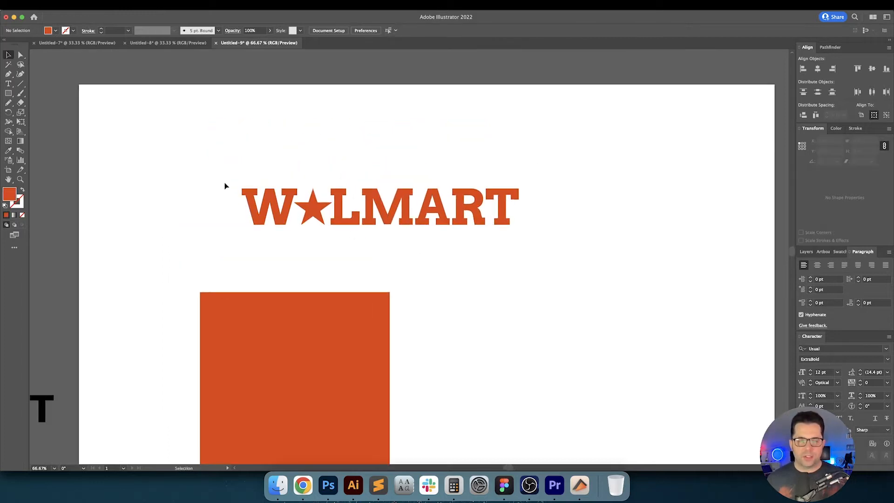
# Unite the letters and star of the orange wordmark with the Pathfinder.
pyautogui.scroll(-2, 225, 186)
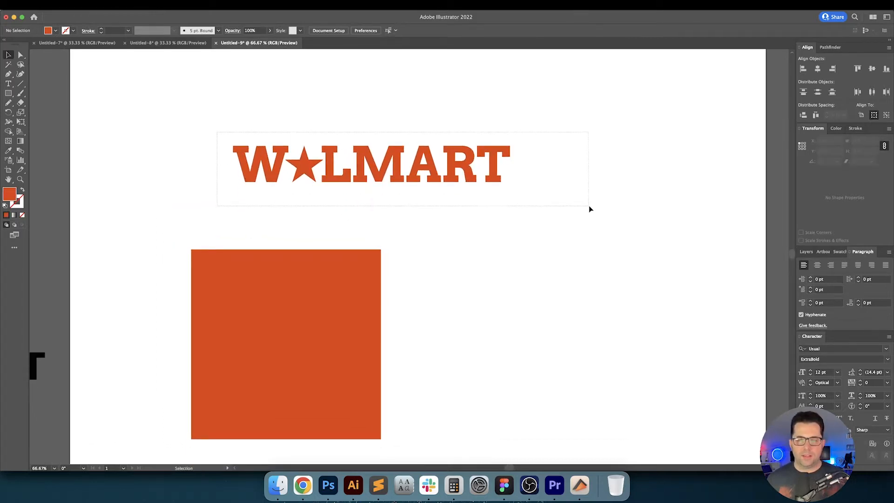
pyautogui.moveTo(590, 209); pyautogui.dragTo(589, 209)
pyautogui.click(830, 47)
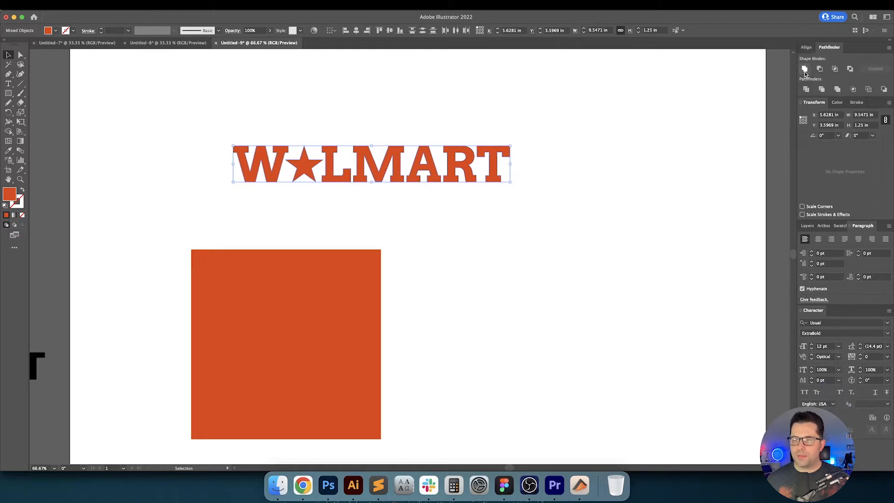
pyautogui.click(569, 166)
# Move the orange star wordmark towards the upper-left corner of the artboard.
pyautogui.moveTo(569, 166); pyautogui.dragTo(596, 253)
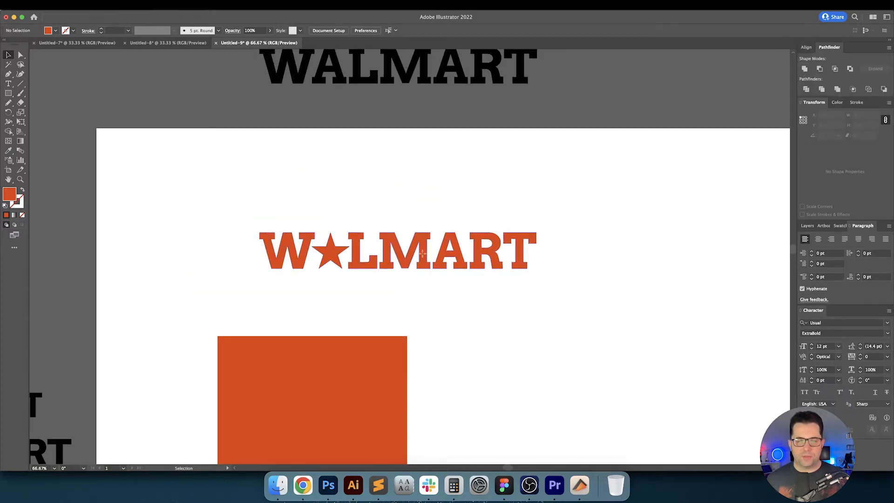
pyautogui.moveTo(433, 254); pyautogui.dragTo(319, 198)
pyautogui.click(380, 252)
pyautogui.moveTo(420, 186); pyautogui.dragTo(405, 200)
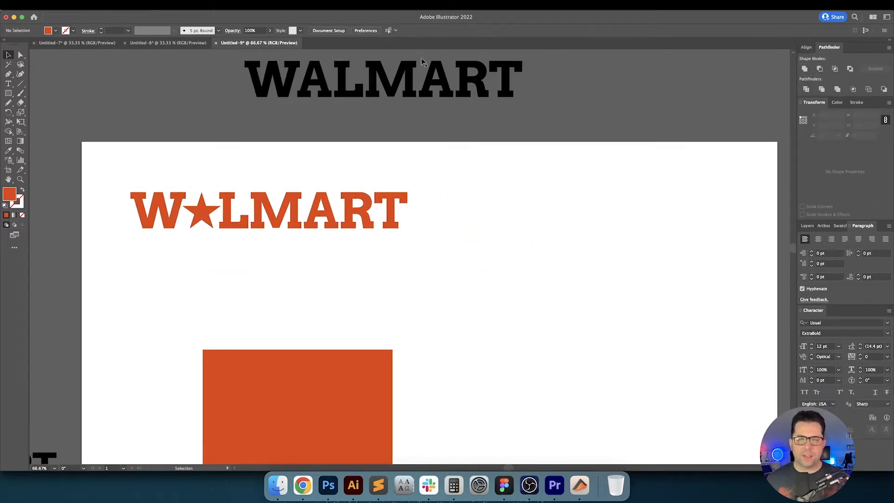
# Copy the black WALMART text from above onto the artboard and retype it as "Wal-Mart".
pyautogui.moveTo(424, 77); pyautogui.dragTo(538, 275)
pyautogui.press('t')
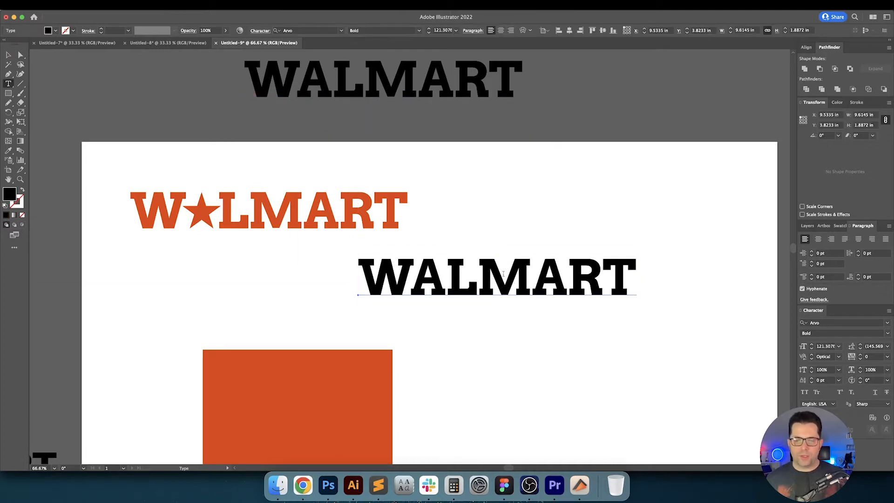
pyautogui.moveTo(421, 276); pyautogui.dragTo(736, 290)
pyautogui.write('a')
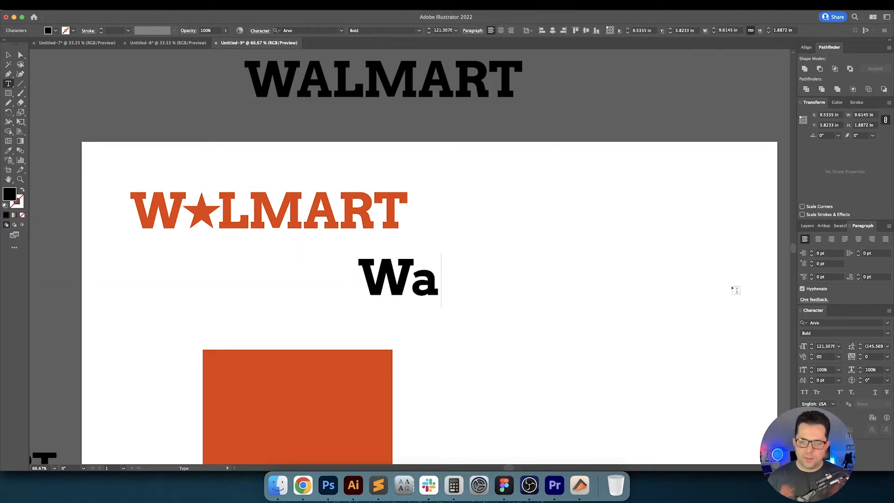
pyautogui.write('l-Mart')
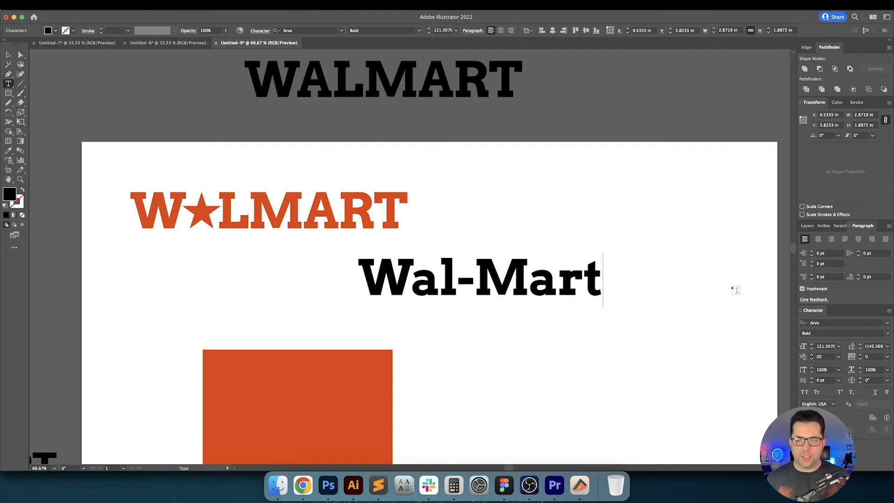
pyautogui.press('Escape')
# Place the Wal-Mart text to the right of the orange star wordmark, level with it.
pyautogui.moveTo(636, 295); pyautogui.dragTo(586, 305)
pyautogui.moveTo(470, 300); pyautogui.dragTo(569, 237)
pyautogui.click(545, 278)
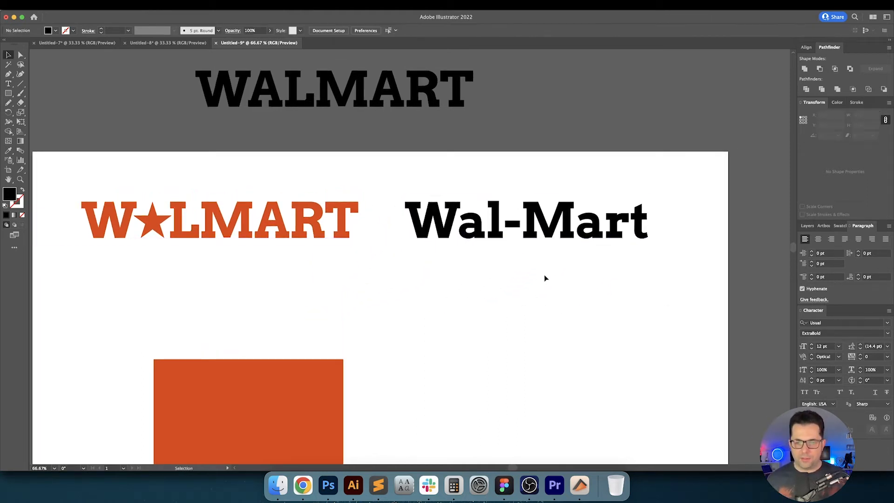
pyautogui.hscroll(2, 545, 277)
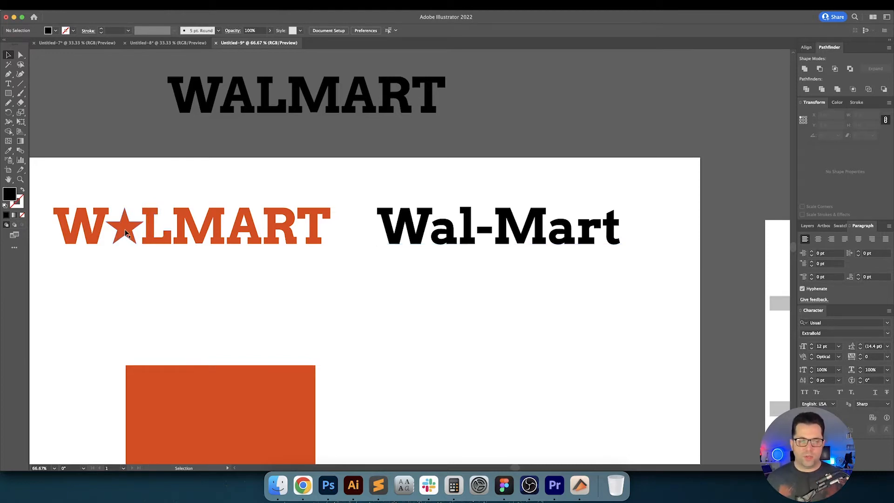
# Ungroup the orange star wordmark and place a copy of its star below the Wal-Mart text.
pyautogui.moveTo(144, 235); pyautogui.dragTo(457, 235)
pyautogui.press('super+z')
pyautogui.click(125, 257)
pyautogui.click(129, 229)
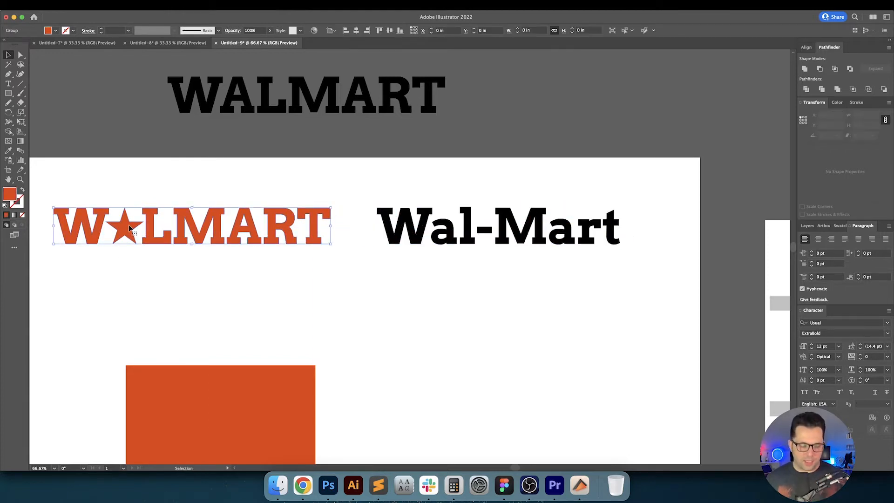
pyautogui.moveTo(129, 228); pyautogui.dragTo(561, 293)
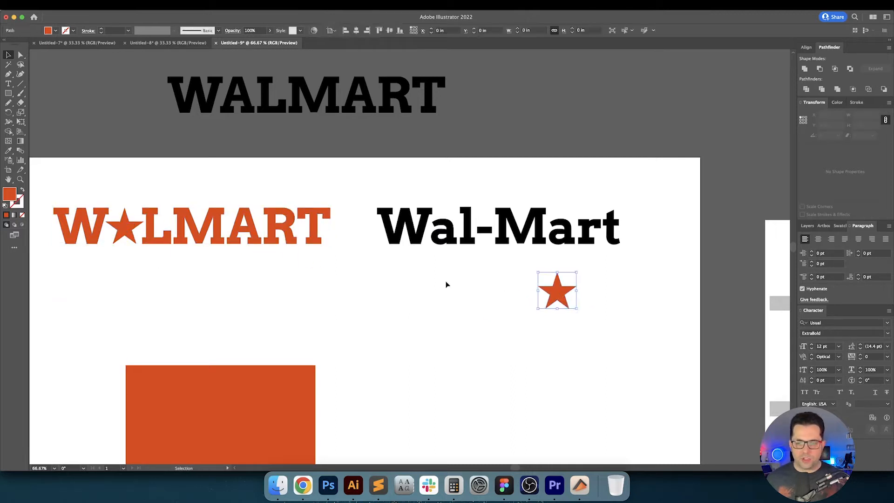
# Group the orange wordmark's letters and star back together.
pyautogui.click(227, 272)
pyautogui.moveTo(313, 277); pyautogui.dragTo(344, 276)
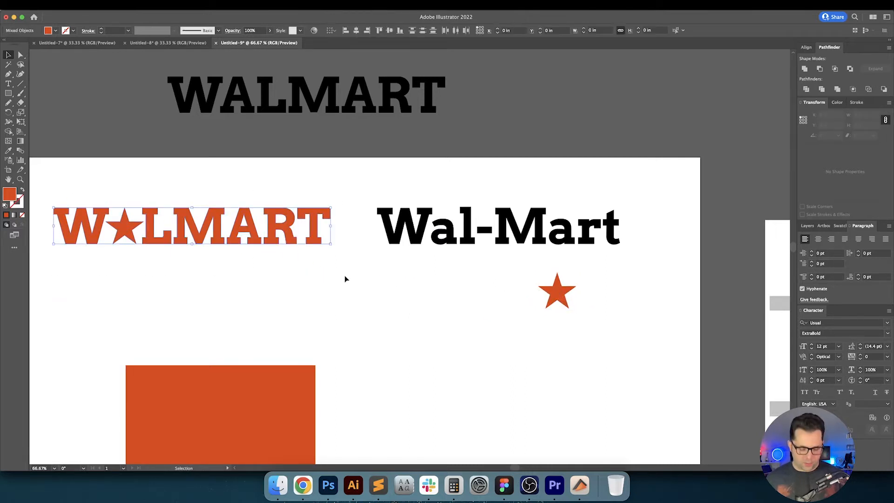
pyautogui.press('super+g')
pyautogui.click(459, 343)
# Shift the Wal-Mart text horizontally to the right and place the copied star just in front of its W.
pyautogui.hscroll(1, 443, 275)
pyautogui.moveTo(436, 237); pyautogui.dragTo(506, 238)
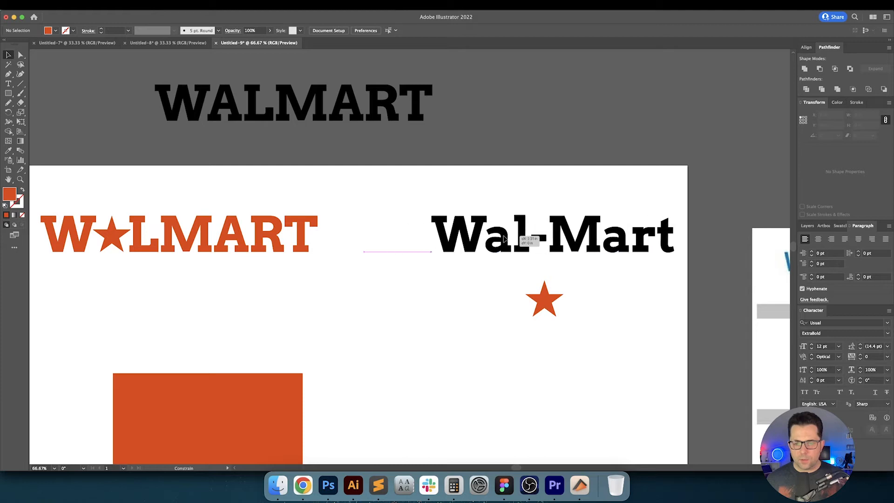
pyautogui.moveTo(551, 307); pyautogui.dragTo(409, 242)
pyautogui.click(387, 190)
pyautogui.hscroll(2, 357, 200)
pyautogui.hscroll(1, 353, 213)
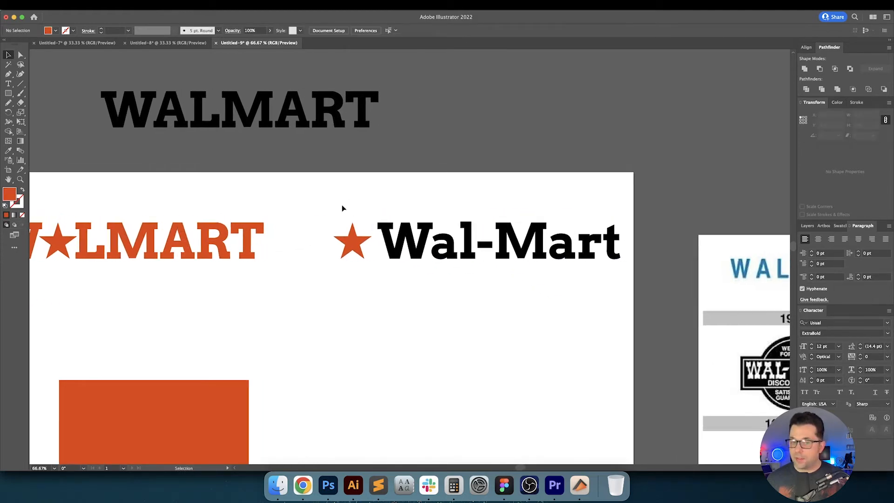
pyautogui.click(384, 251)
pyautogui.click(405, 198)
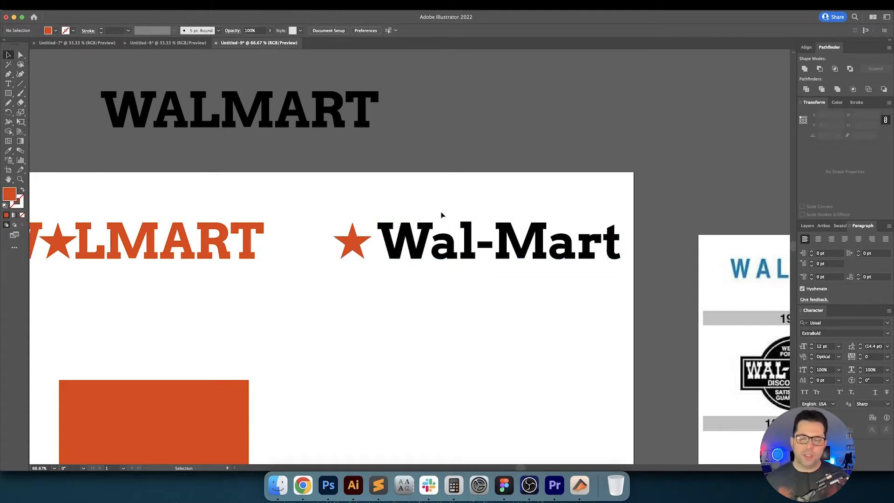
# Kern the W and a of Wal-Mart to -110 and tighten the gap between the a and l.
pyautogui.press('t')
pyautogui.click(431, 243)
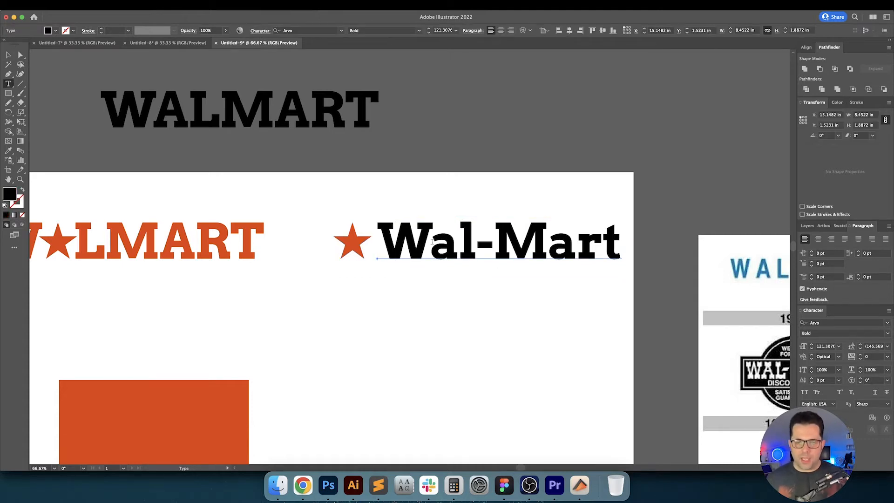
pyautogui.doubleClick(831, 356)
pyautogui.write('-110')
pyautogui.press('Return')
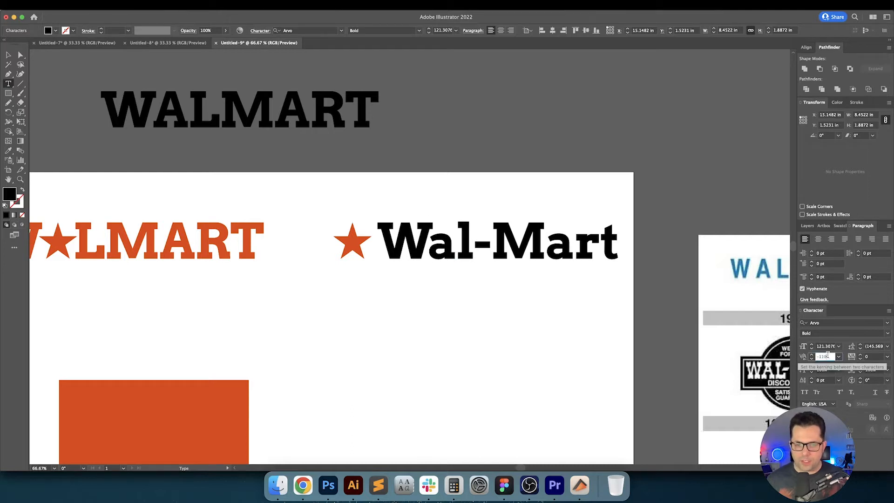
pyautogui.press('Down')
pyautogui.click(827, 356)
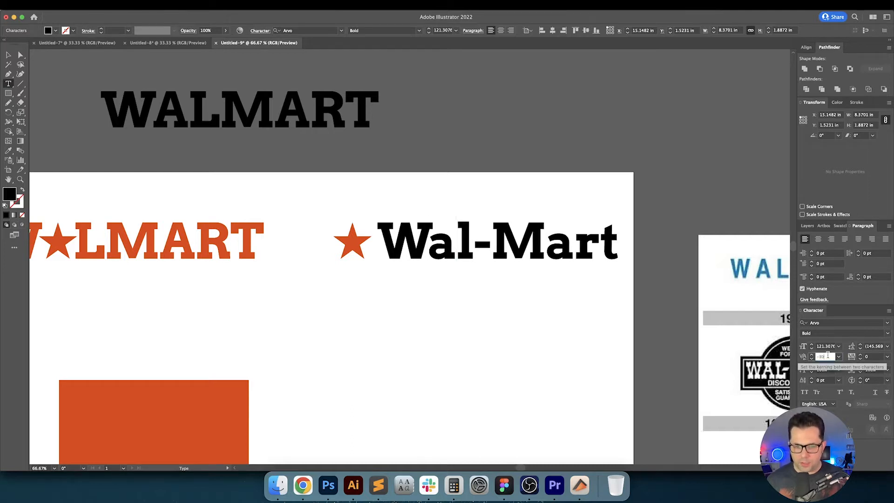
pyautogui.press('Return')
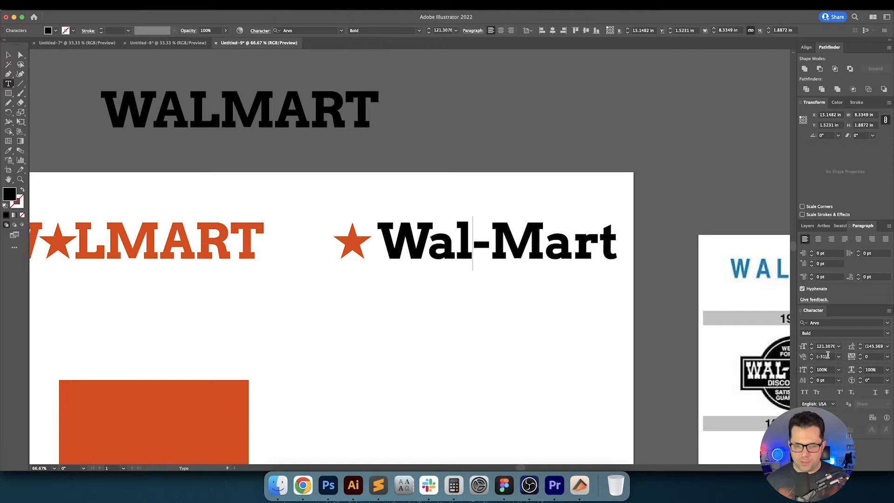
# Tighten the kerning between the l and hyphen, and set the kerning between the hyphen and M to -50.
pyautogui.click(828, 356)
pyautogui.press('Down')
pyautogui.press('Return')
pyautogui.press('Right')
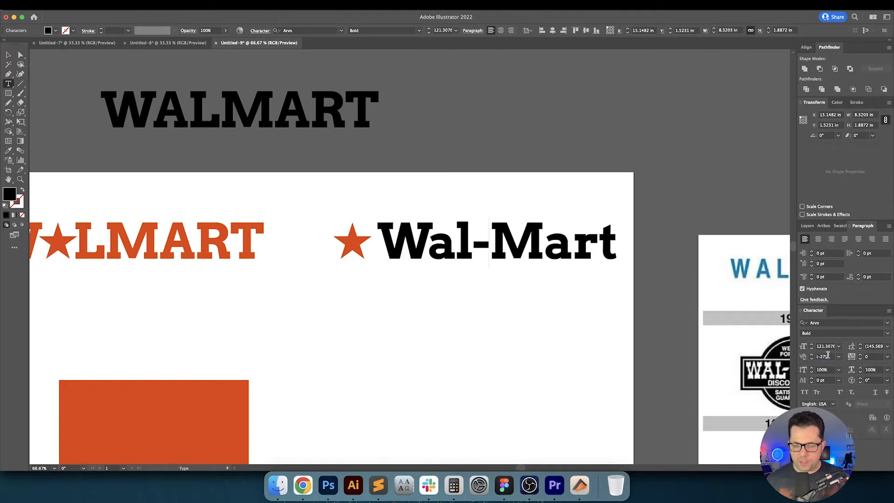
pyautogui.click(828, 355)
pyautogui.hotkey('shift', 'Down')
pyautogui.hotkey('shift', 'Down')
pyautogui.hotkey('shift', 'Down')
pyautogui.press('Return')
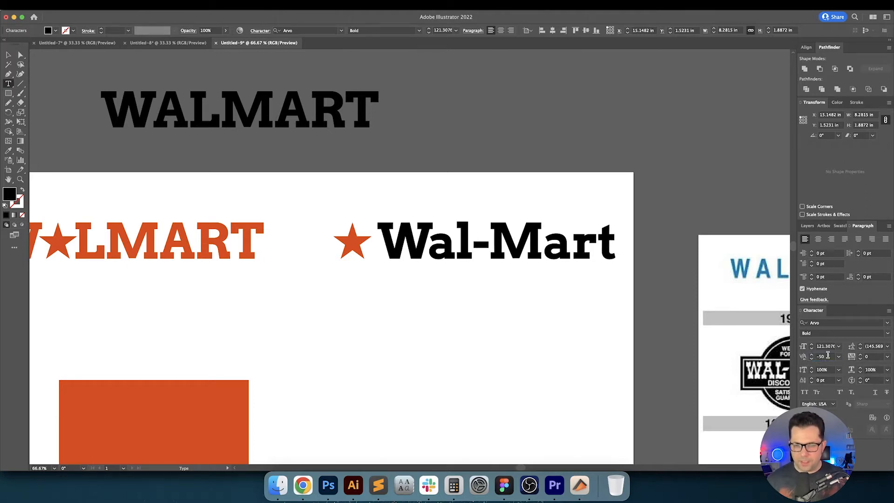
# Tighten the kerning between the M and a, and set the kerning between the a and r to -50.
pyautogui.click(827, 355)
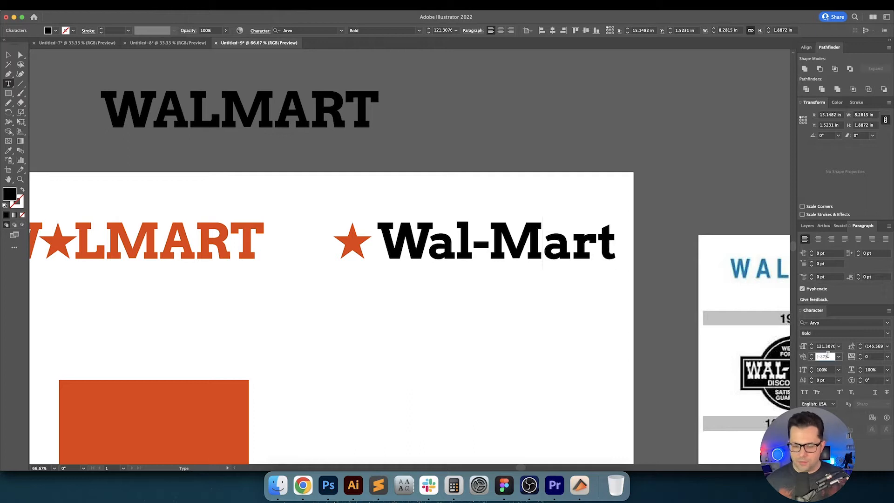
pyautogui.hotkey('shift', 'Down')
pyautogui.hotkey('shift', 'Down')
pyautogui.hotkey('shift', 'Down')
pyautogui.hotkey('shift', 'Down')
pyautogui.press('Return')
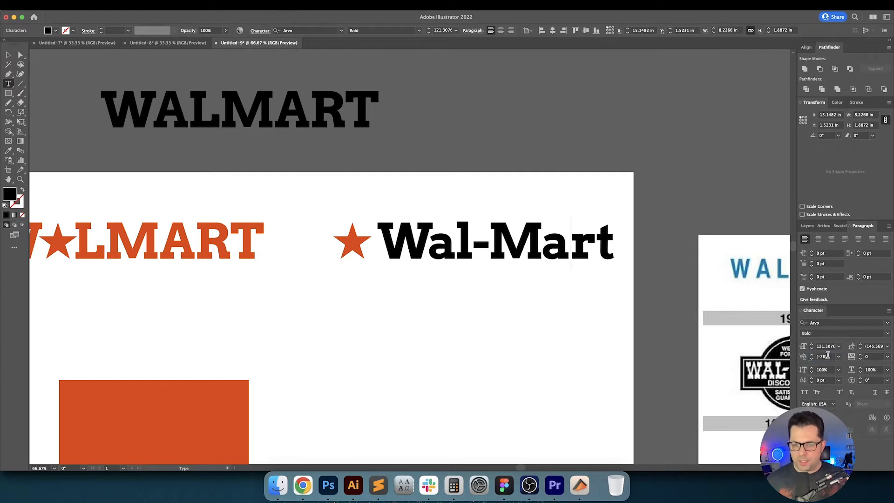
pyautogui.press('Right')
pyautogui.hotkey('shift', 'Down')
pyautogui.hotkey('shift', 'Down')
pyautogui.hotkey('shift', 'Down')
pyautogui.hotkey('shift', 'Up')
pyautogui.press('Return')
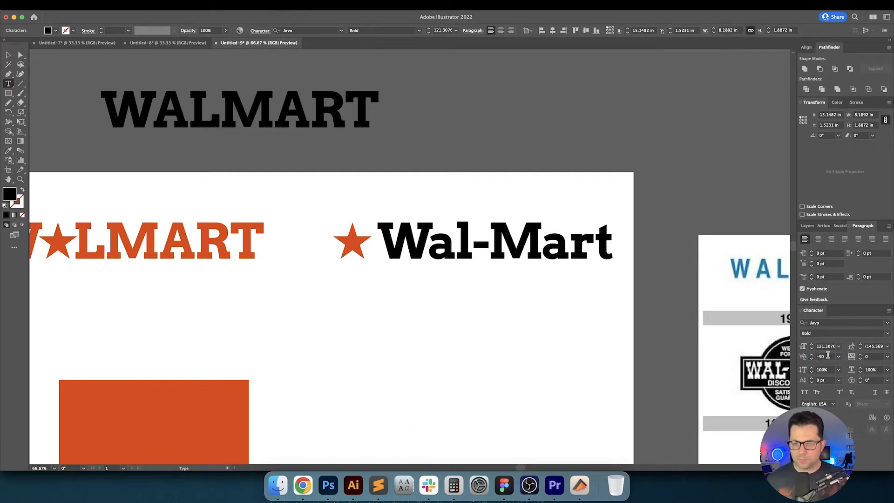
# Adjust the kerning between the final r and t of Wal-Mart and finish editing the text.
pyautogui.click(828, 356)
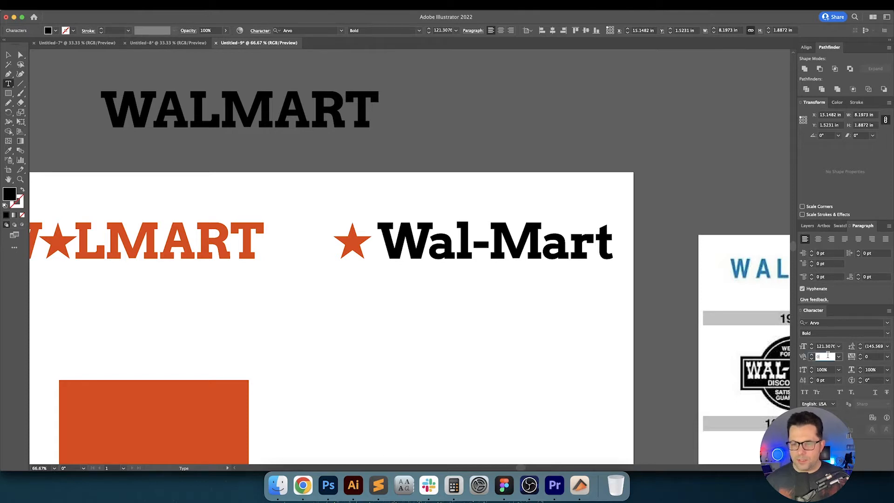
pyautogui.write('0')
pyautogui.press('Return')
pyautogui.press('Escape')
pyautogui.click(545, 365)
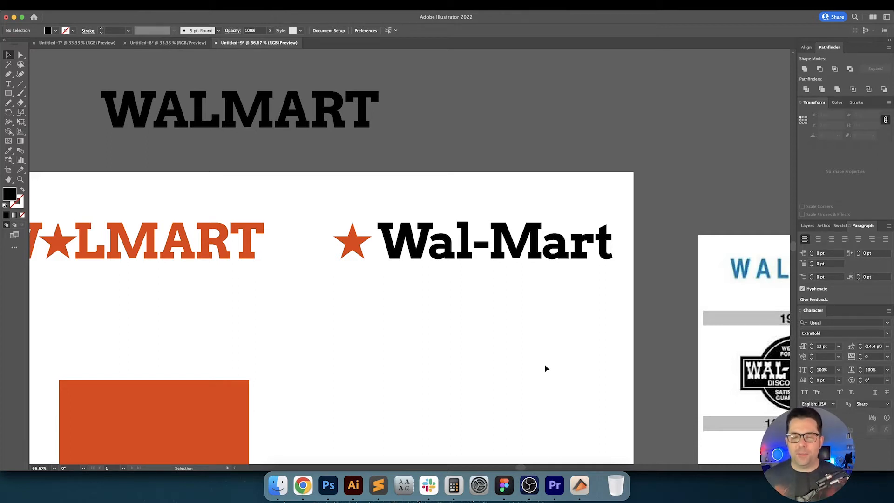
# Check the fill colour of the orange star beside Wal-Mart in the Color Picker.
pyautogui.moveTo(481, 325); pyautogui.dragTo(455, 220)
pyautogui.press('space')
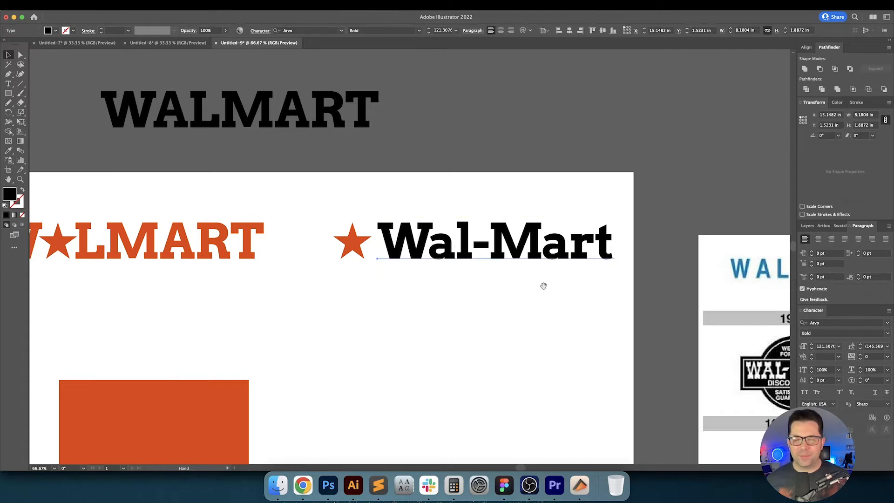
pyautogui.moveTo(542, 286); pyautogui.dragTo(368, 287)
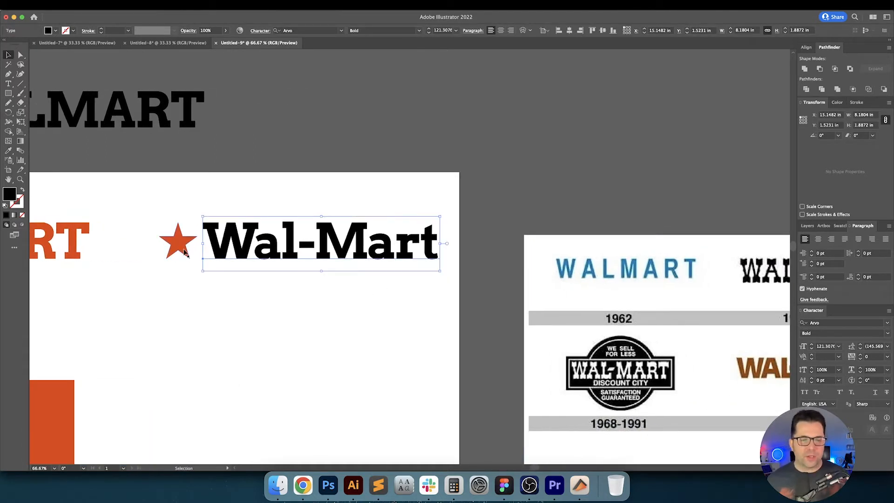
pyautogui.click(178, 240)
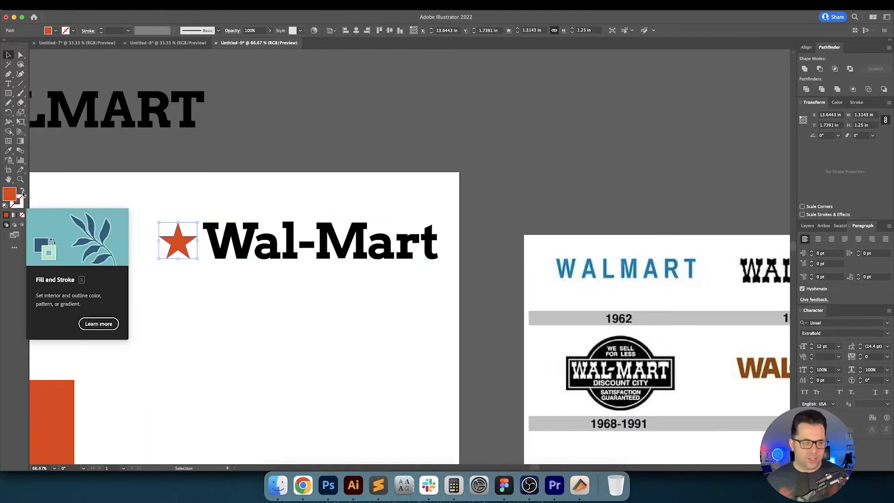
pyautogui.doubleClick(7, 195)
pyautogui.press('Return')
pyautogui.click(299, 306)
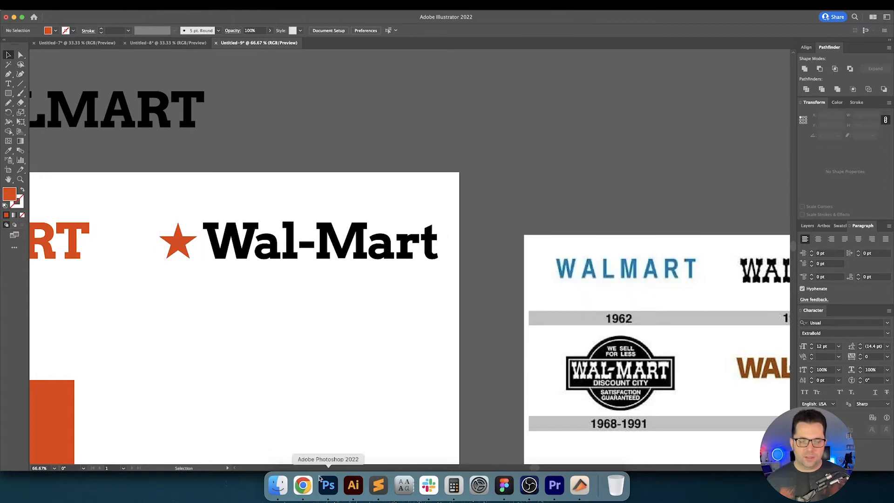
# Switch to Chrome and open color.adobe.com in the new tab.
pyautogui.click(303, 485)
pyautogui.click(570, 20)
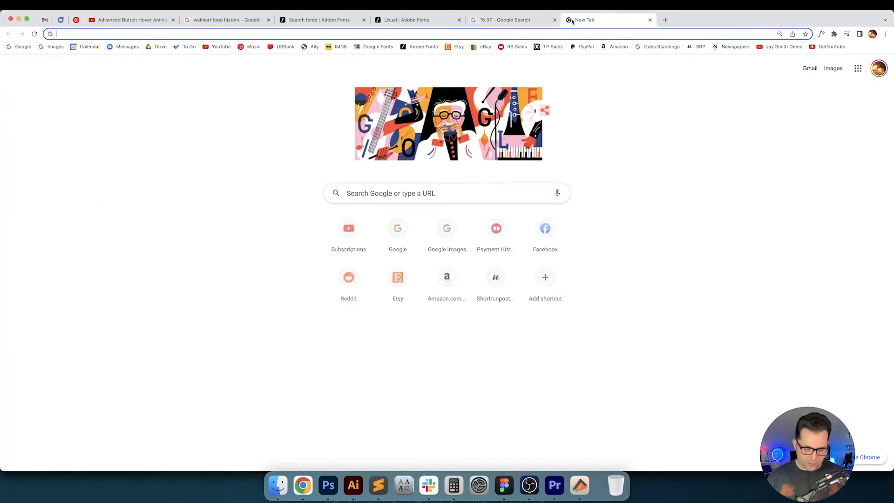
pyautogui.write('color.adobe.com')
pyautogui.press('Return')
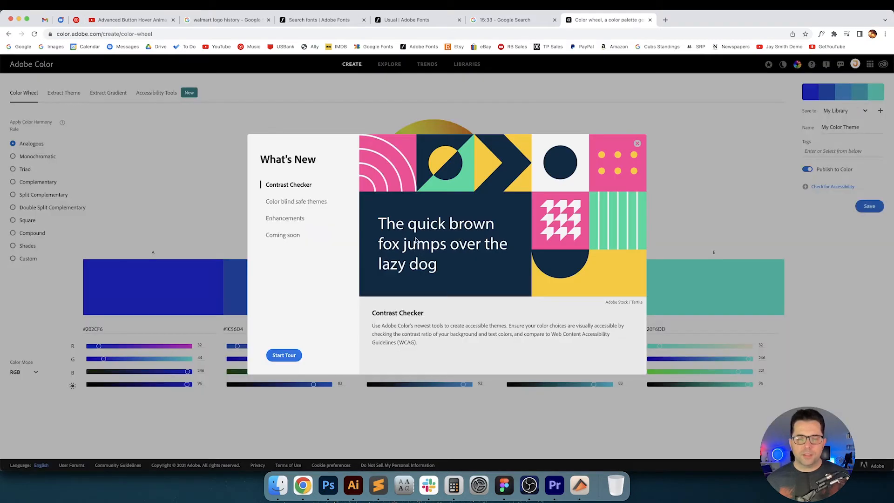
# Dismiss the What's New dialog and set the base colour C of the colour theme to #E54100.
pyautogui.click(637, 145)
pyautogui.moveTo(397, 332); pyautogui.dragTo(366, 317)
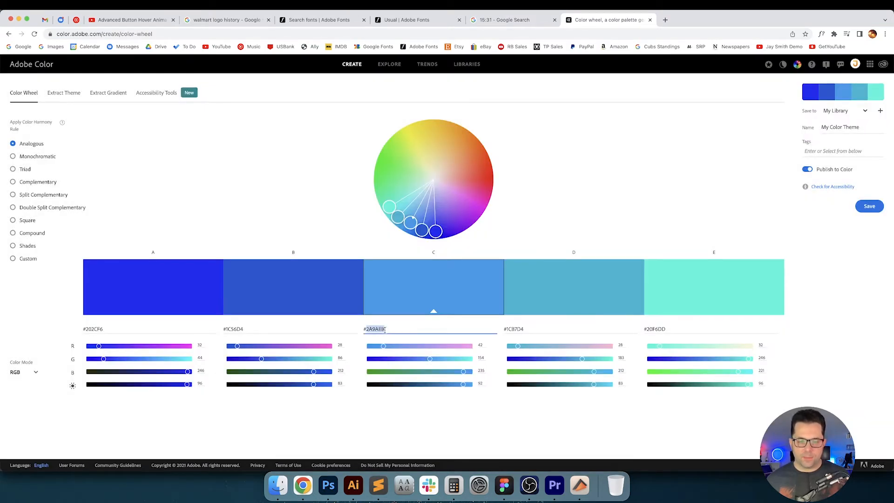
pyautogui.write('#E54100')
pyautogui.press('Return')
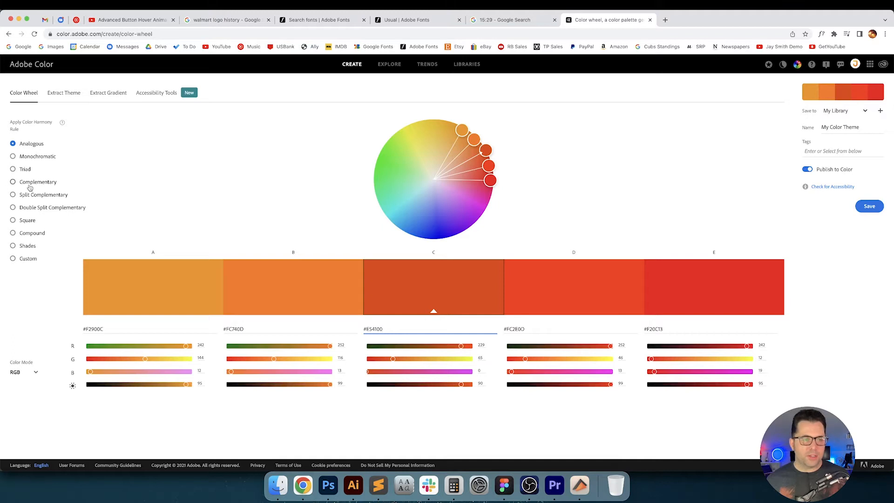
# Apply the Split Complementary harmony rule and copy the hex code of the dark blue swatch, 0F6699.
pyautogui.click(28, 184)
pyautogui.click(33, 197)
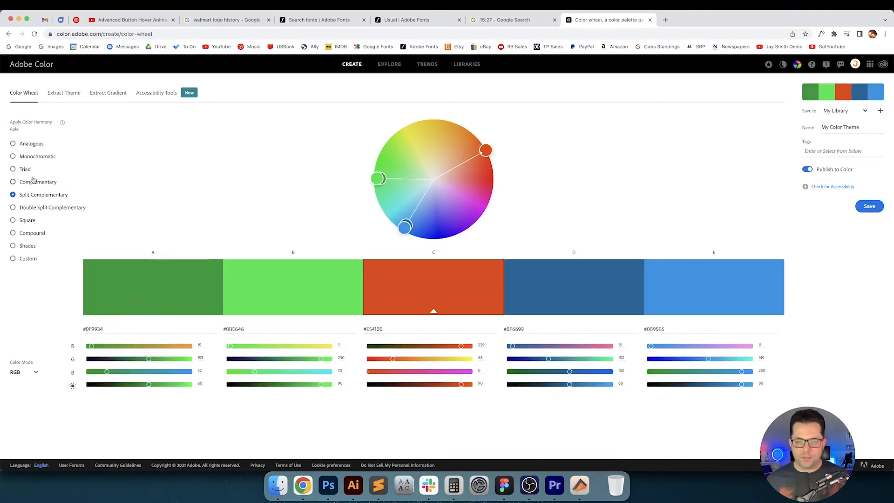
pyautogui.doubleClick(654, 329)
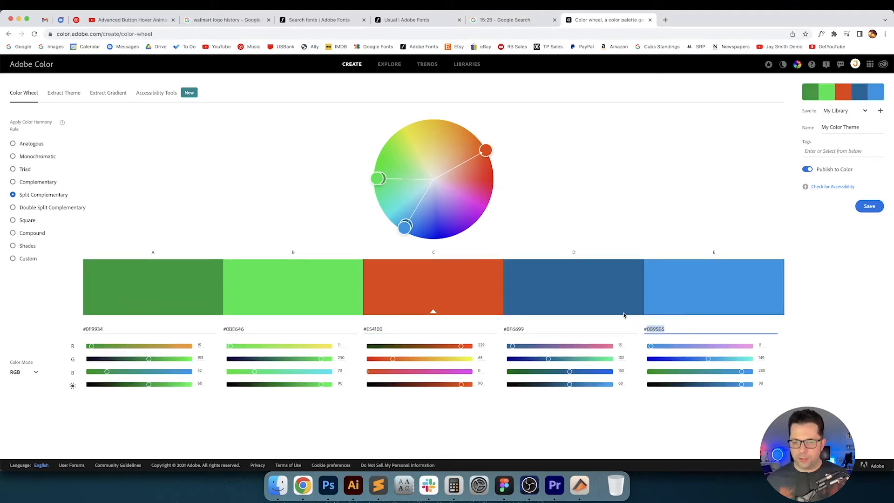
pyautogui.doubleClick(513, 328)
pyautogui.press('super+c')
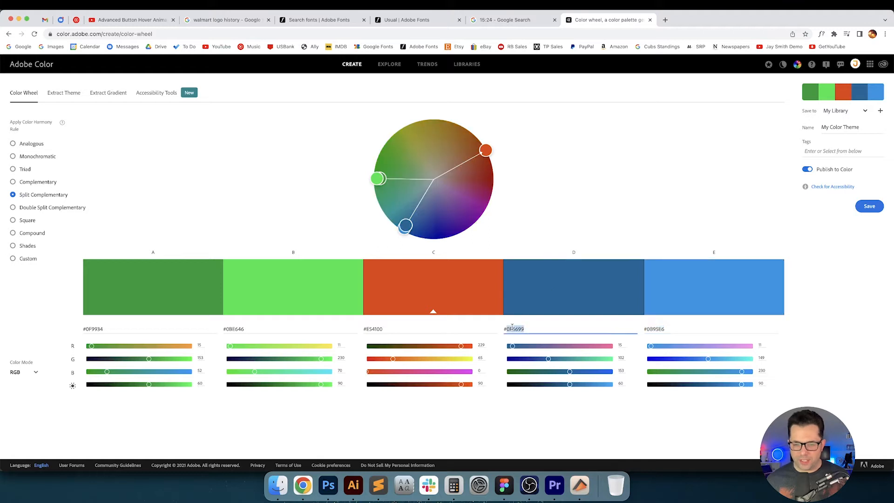
# Return to Illustrator and fill the black Wal-Mart text with the copied blue #0F6699.
pyautogui.click(353, 486)
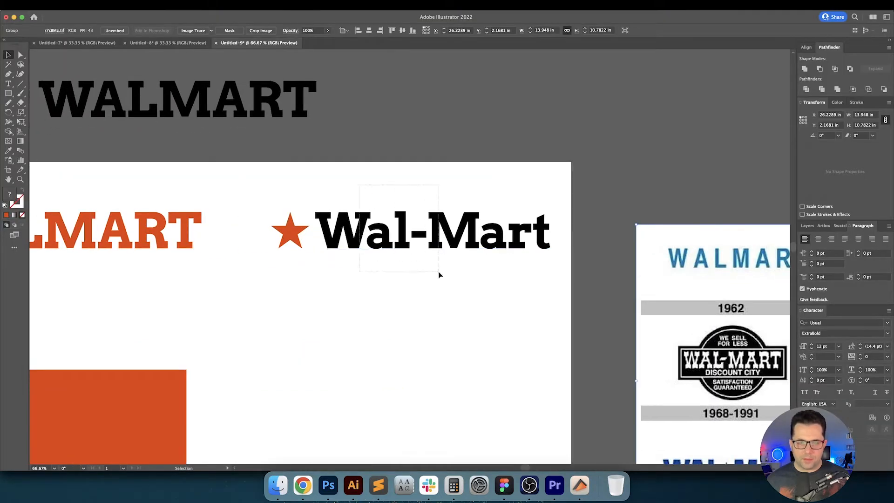
pyautogui.click(435, 252)
pyautogui.doubleClick(10, 193)
pyautogui.press('super+v')
pyautogui.press('Return')
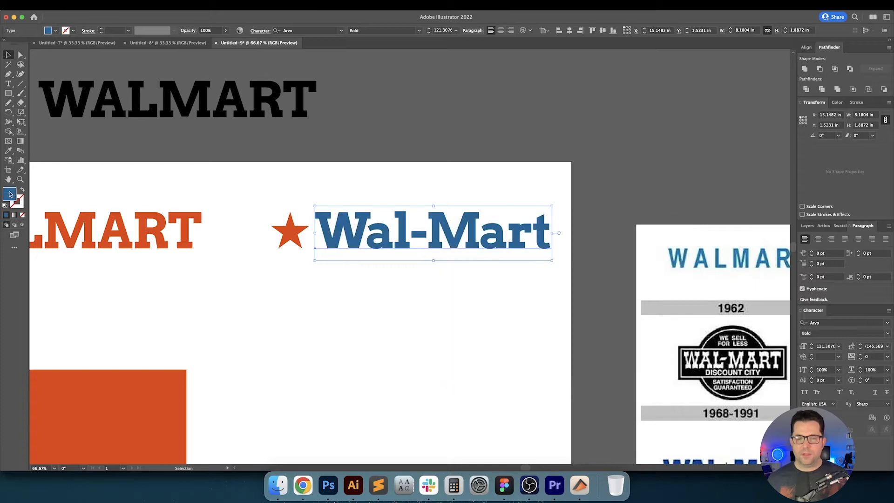
pyautogui.click(288, 284)
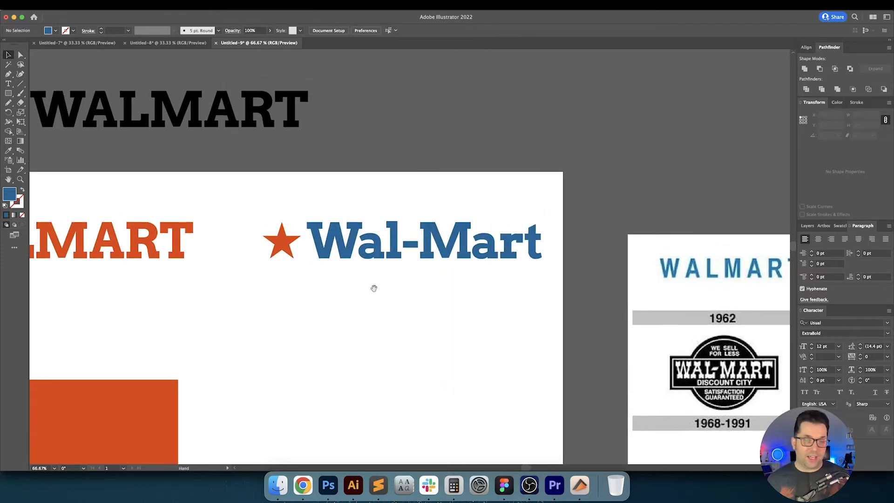
# Switch to Adobe Color in Chrome, apply the Complementary harmony rule, and copy the dark green swatch's hex code, 00997F.
pyautogui.hscroll(-2, 375, 280)
pyautogui.click(302, 485)
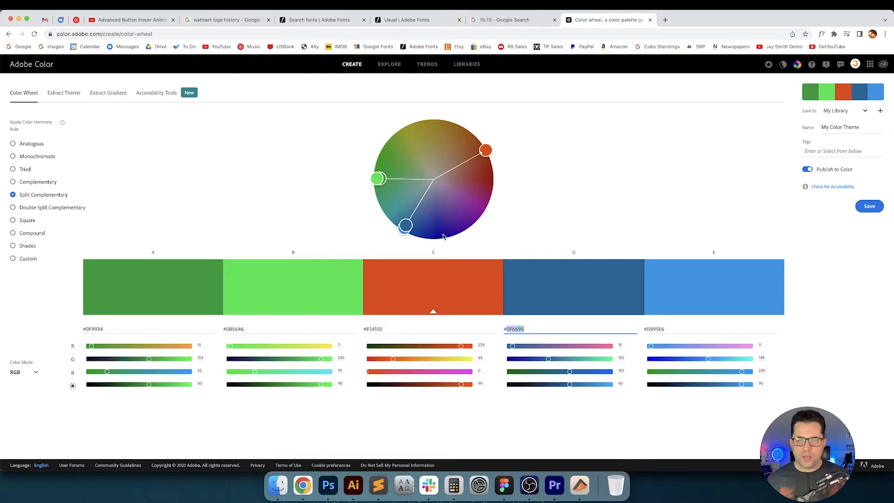
pyautogui.click(39, 183)
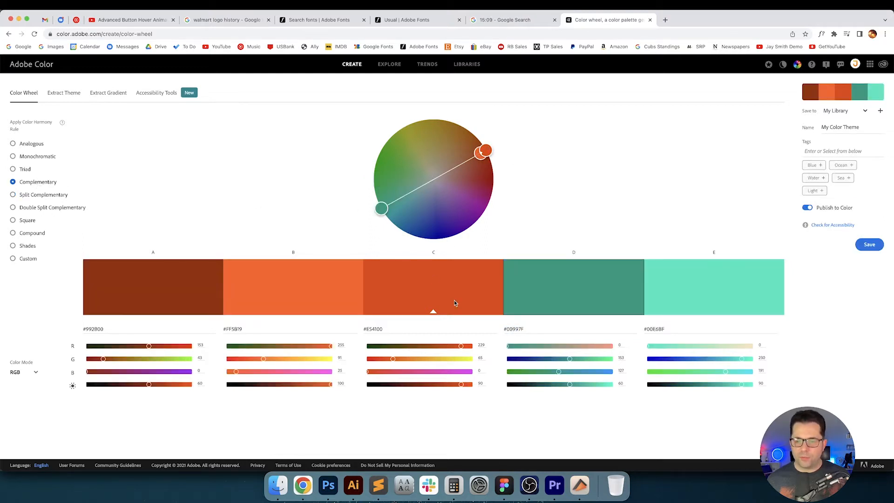
pyautogui.doubleClick(513, 330)
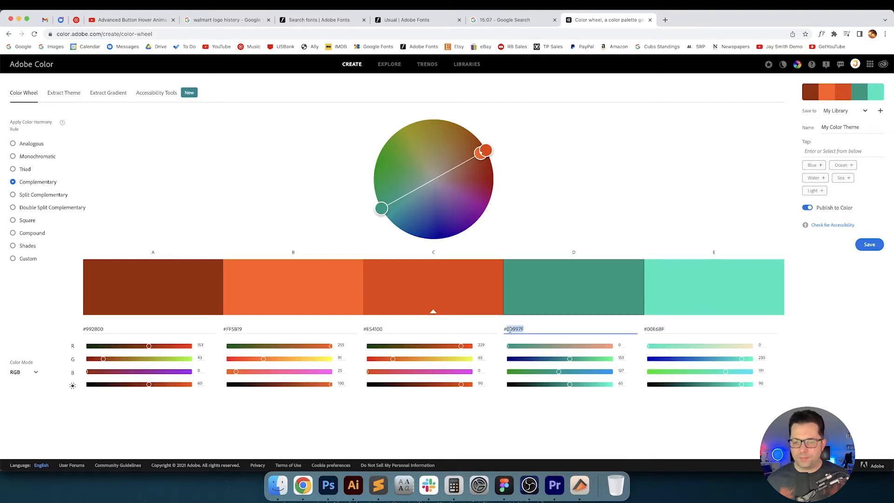
# Return to Illustrator and fill the Wal-Mart text with the copied green #00997F.
pyautogui.click(354, 485)
pyautogui.click(364, 207)
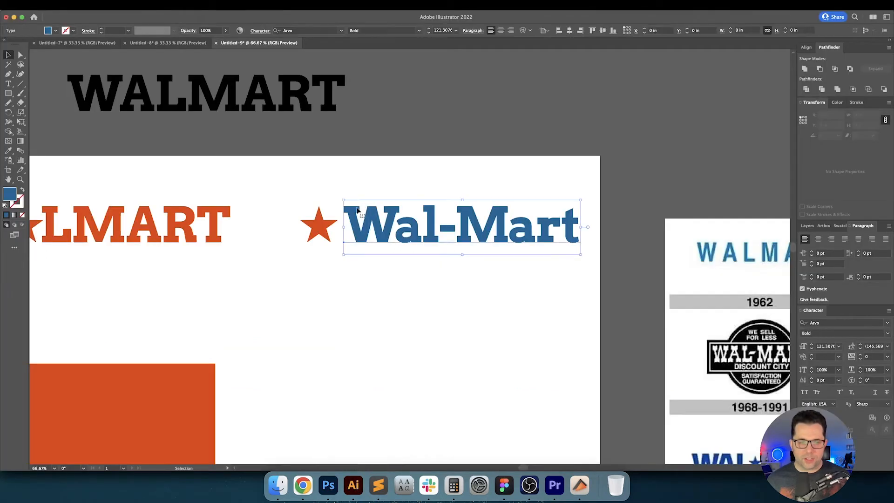
pyautogui.doubleClick(10, 195)
pyautogui.press('super+v')
pyautogui.press('Return')
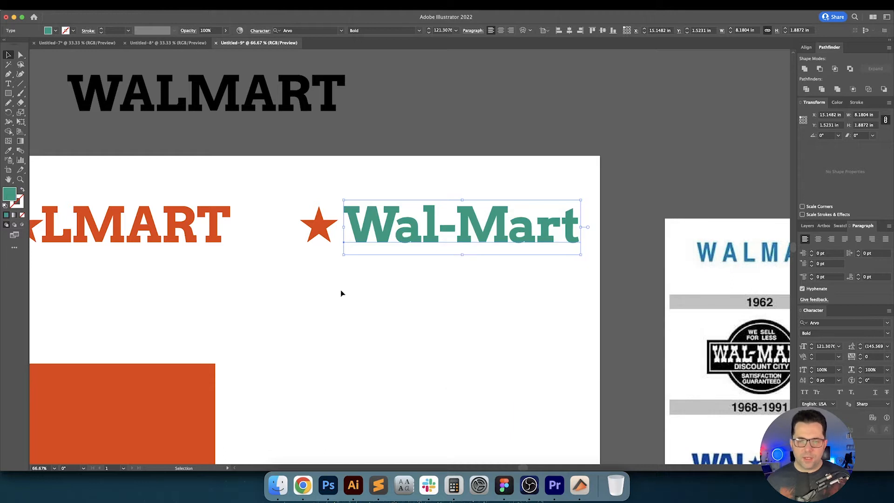
pyautogui.click(366, 296)
pyautogui.moveTo(365, 297); pyautogui.dragTo(403, 293)
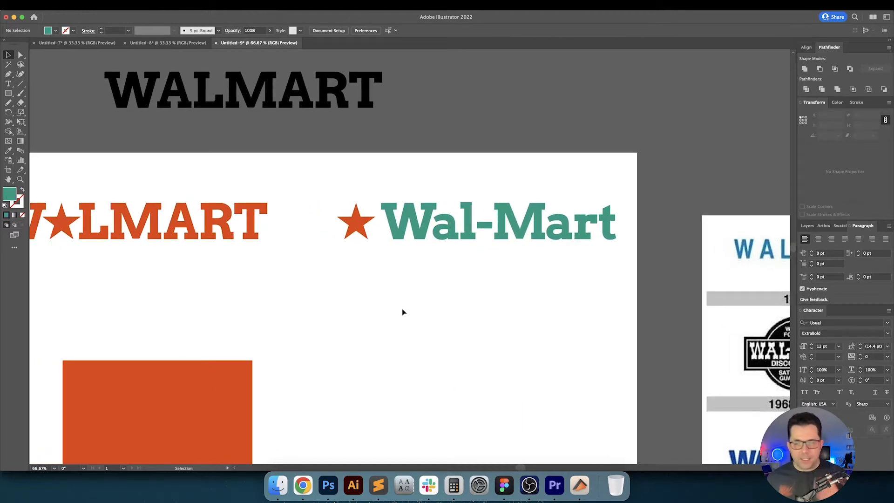
pyautogui.moveTo(412, 325); pyautogui.dragTo(500, 320)
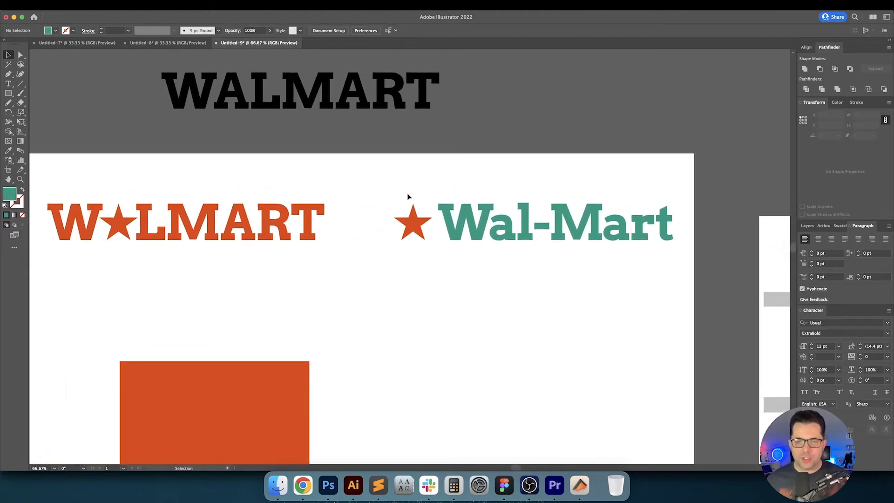
pyautogui.moveTo(394, 178); pyautogui.dragTo(435, 290)
pyautogui.click(567, 282)
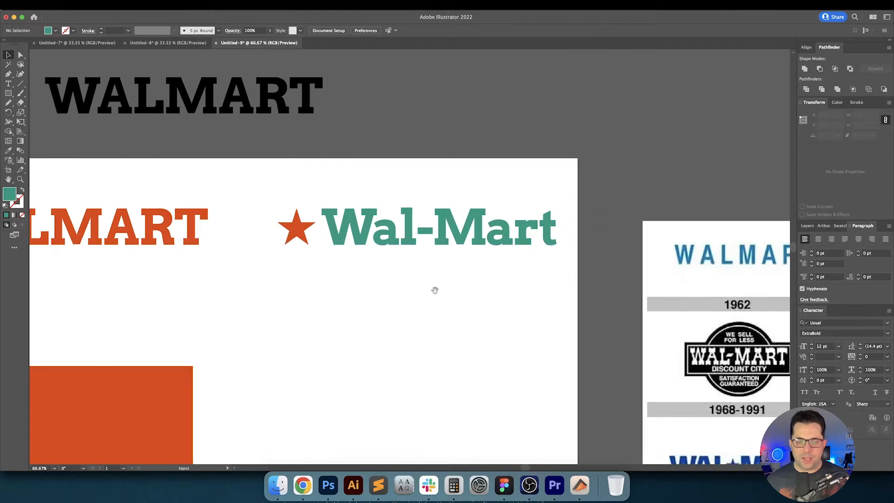
# Copy the dark red #992B00 from Adobe Color and try it as the fill of the star beside Wal-Mart.
pyautogui.click(303, 485)
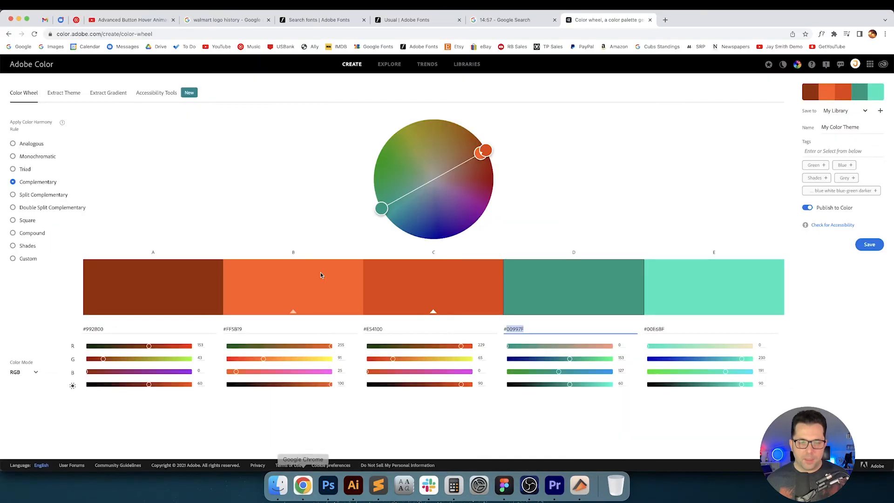
pyautogui.doubleClick(101, 330)
pyautogui.press('super+c')
pyautogui.click(351, 485)
pyautogui.moveTo(285, 194); pyautogui.dragTo(300, 232)
pyautogui.doubleClick(4, 198)
pyautogui.press('super+v')
pyautogui.press('Return')
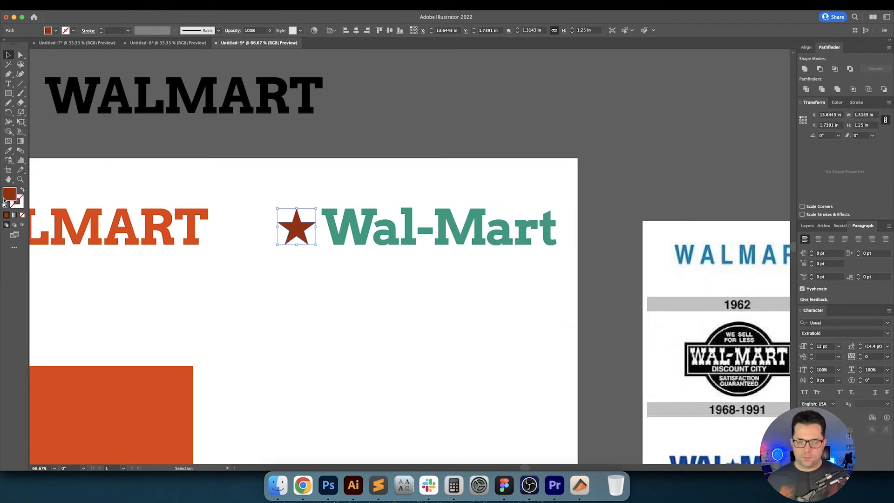
pyautogui.click(282, 254)
pyautogui.moveTo(287, 265); pyautogui.dragTo(327, 259)
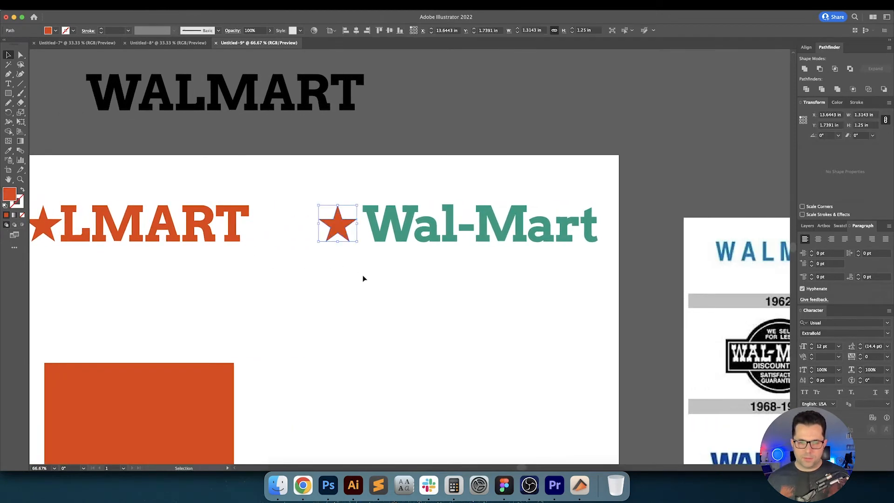
# Compare the orange star wordmark with the green Wal-Mart version and the historical reference logos.
pyautogui.moveTo(386, 278); pyautogui.dragTo(514, 289)
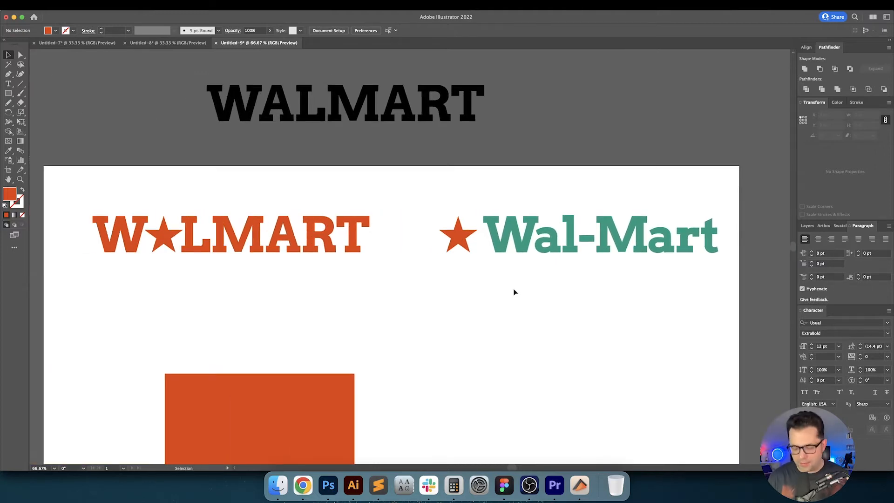
pyautogui.press('super+minus')
pyautogui.press('super+minus')
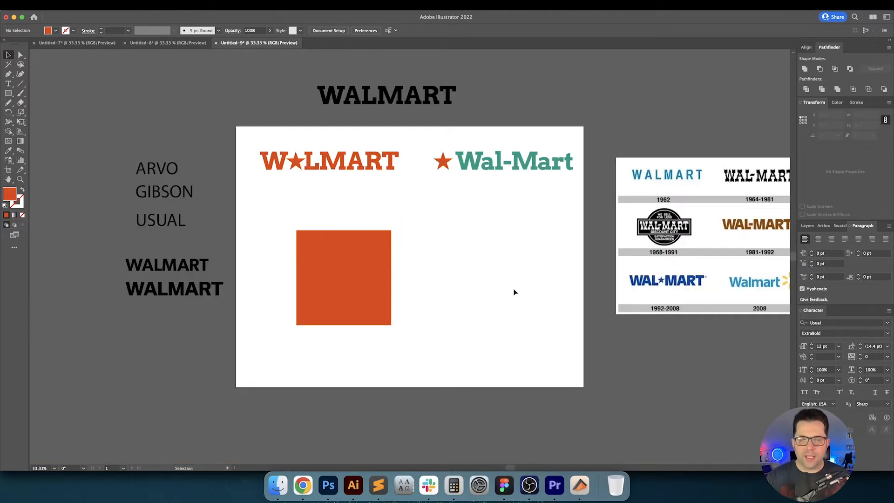
pyautogui.press('super+plus')
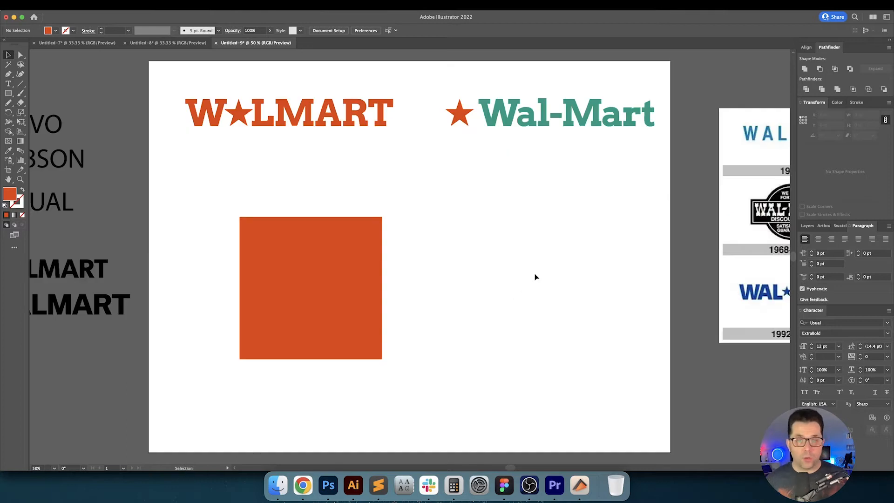
pyautogui.moveTo(570, 217); pyautogui.dragTo(560, 229)
pyautogui.hscroll(3, 560, 232)
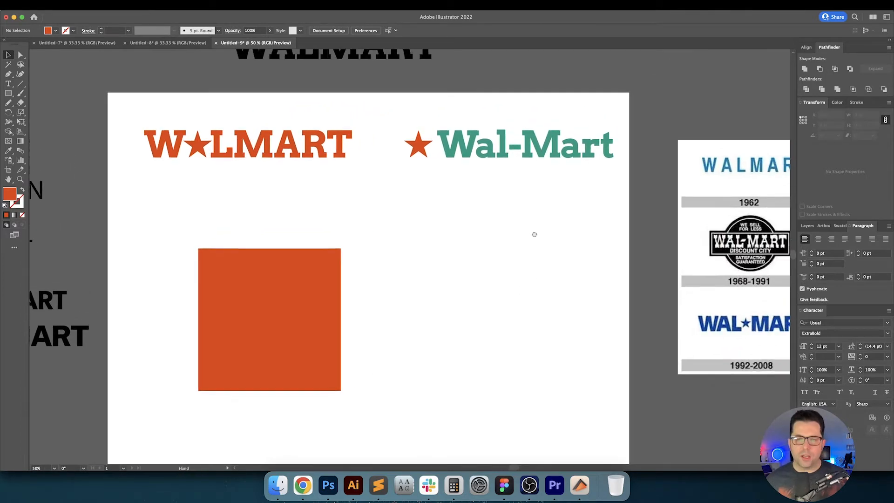
pyautogui.click(502, 157)
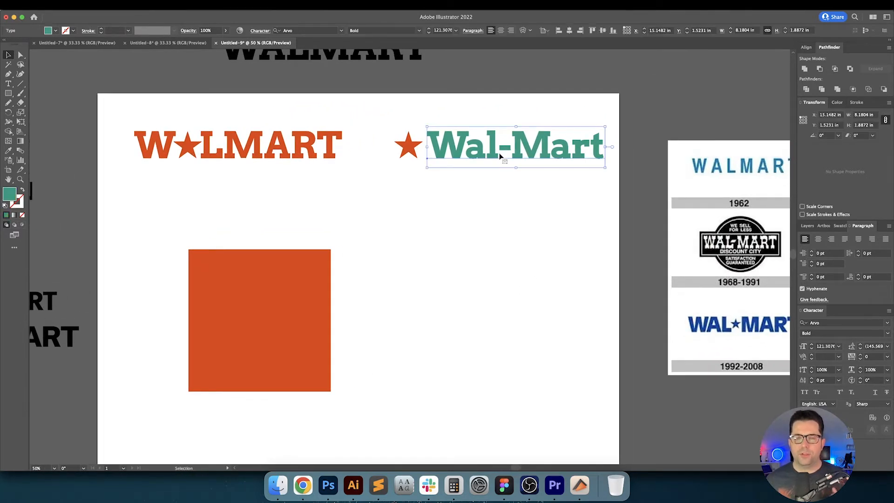
pyautogui.click(501, 179)
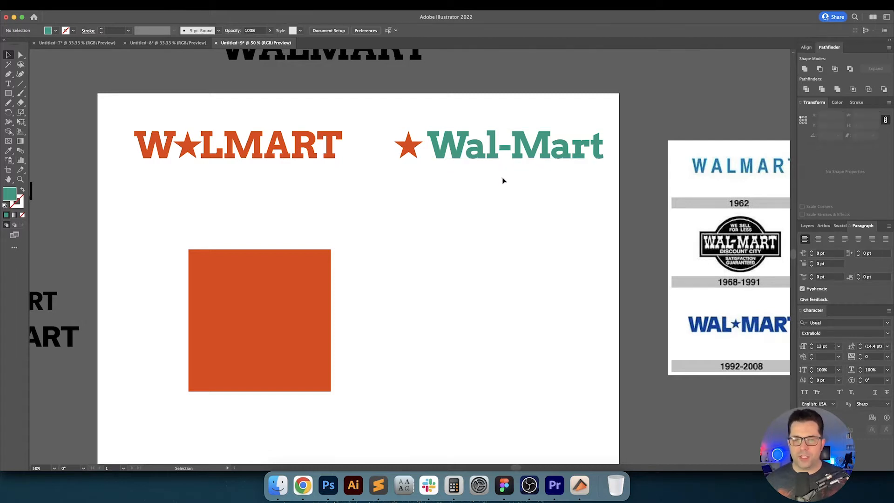
# Duplicate the orange star and green Wal-Mart text directly below the original.
pyautogui.click(527, 133)
pyautogui.moveTo(410, 115); pyautogui.dragTo(494, 225)
pyautogui.click(525, 292)
pyautogui.hscroll(3, 469, 291)
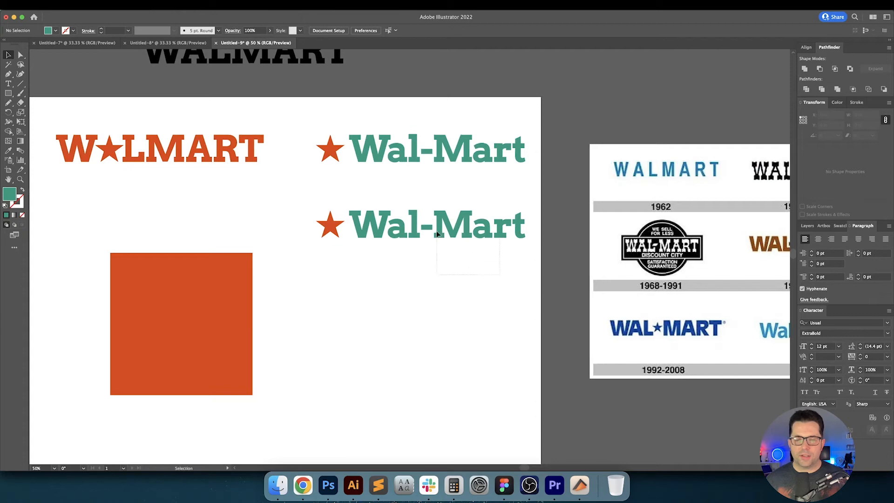
# Recolour the duplicated star and Wal-Mart text with the dark blue sampled from the 1992-2008 reference logo.
pyautogui.moveTo(312, 222); pyautogui.dragTo(310, 218)
pyautogui.press('i')
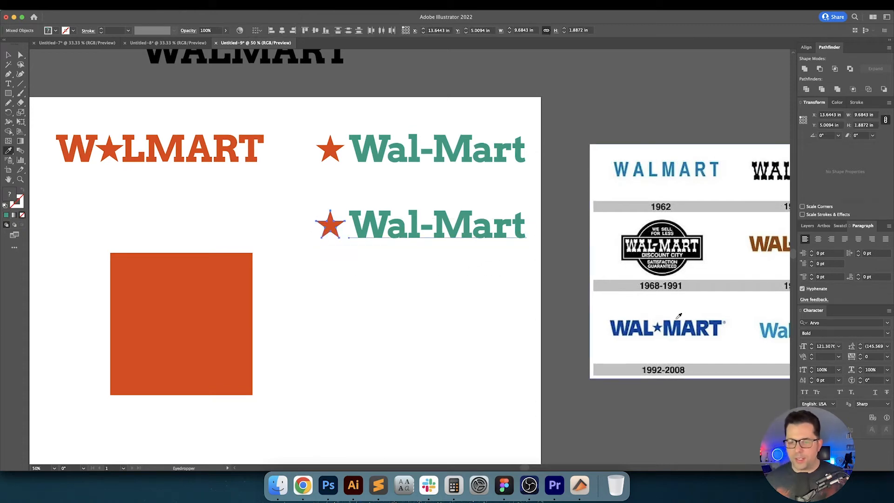
pyautogui.click(679, 323)
pyautogui.hscroll(3, 583, 286)
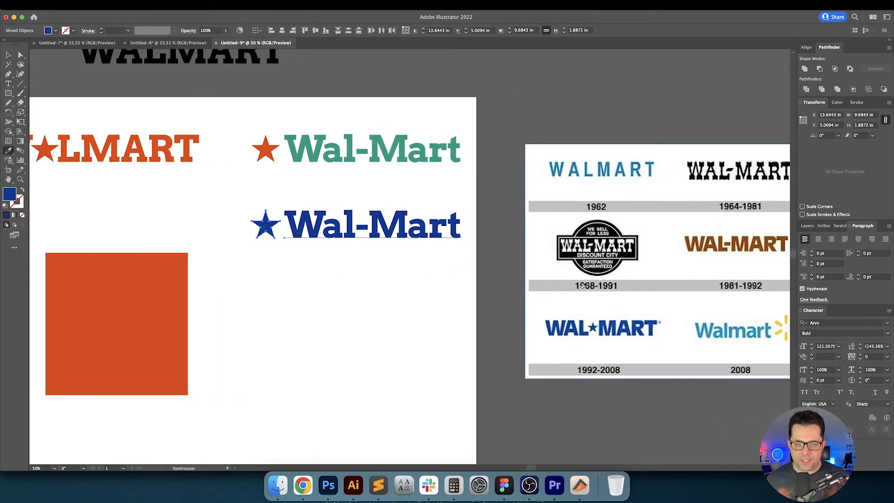
pyautogui.press('v')
pyautogui.click(444, 281)
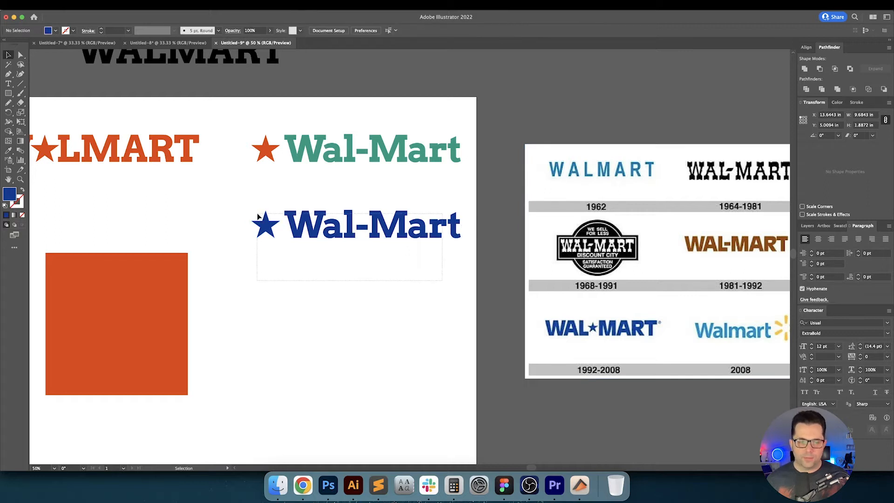
# Duplicate the dark blue version below itself and recolour the copy with the lighter blue sampled from the 2008 reference logo.
pyautogui.moveTo(259, 217); pyautogui.dragTo(259, 288)
pyautogui.press('i')
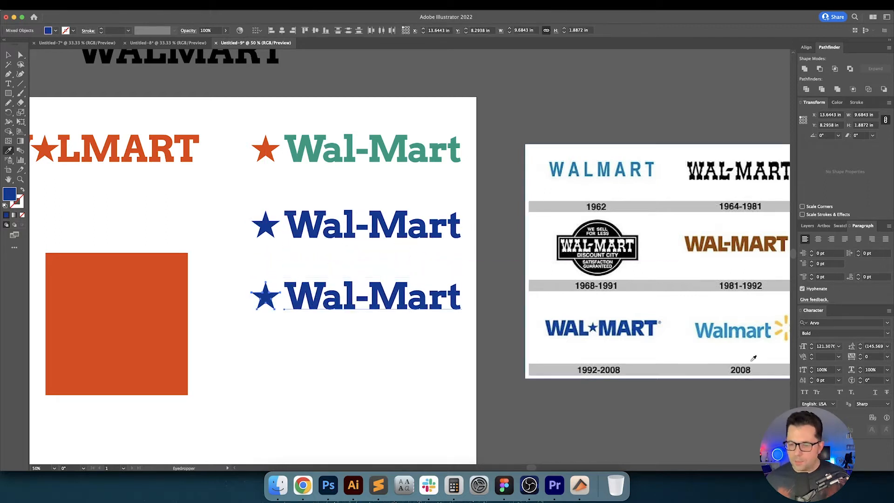
pyautogui.click(716, 326)
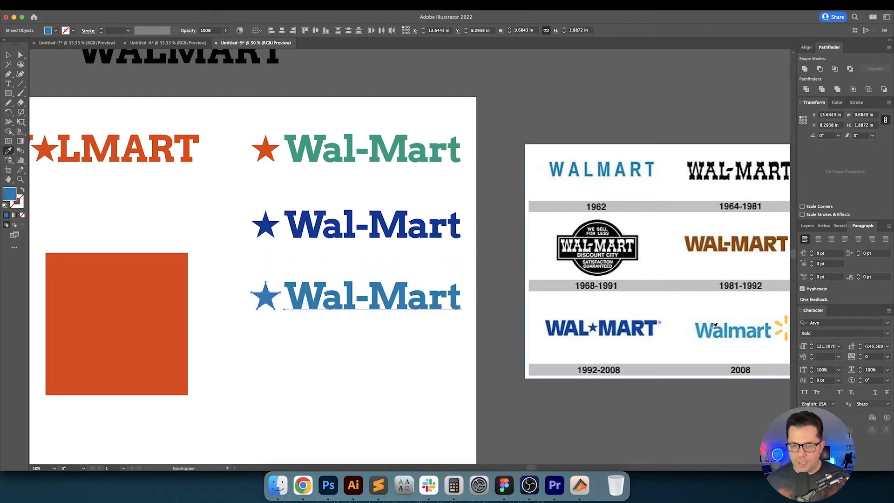
pyautogui.press('v')
pyautogui.click(394, 358)
pyautogui.hscroll(-3, 442, 348)
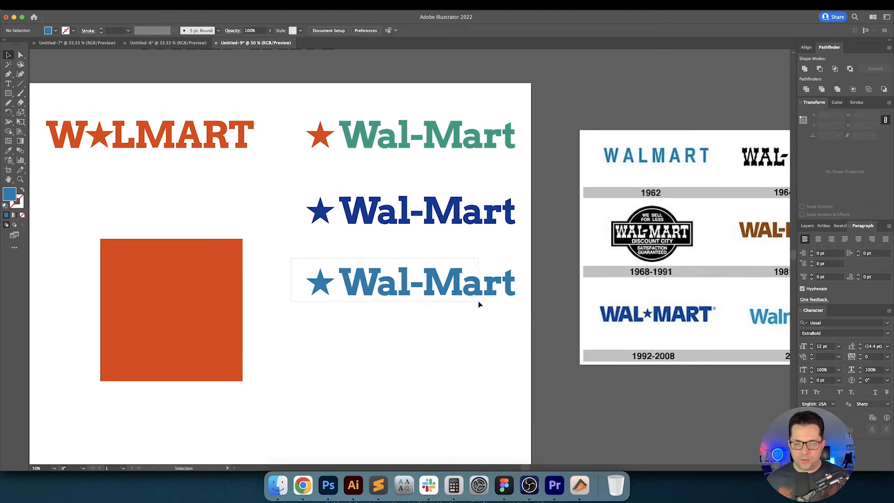
# Recolour the lowest star and Wal-Mart text with the lighter blue sampled from the letter l of the 2008 reference logo.
pyautogui.moveTo(479, 304); pyautogui.dragTo(480, 304)
pyautogui.hscroll(5, 557, 316)
pyautogui.scroll(10, 557, 315)
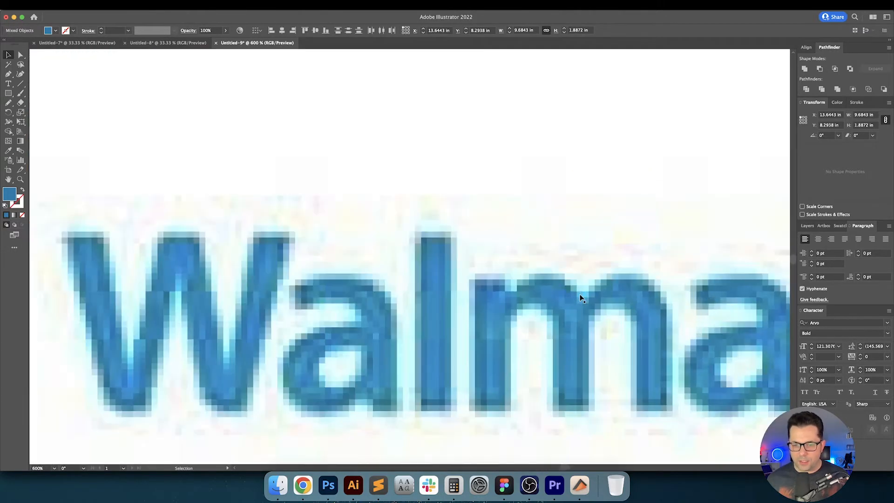
pyautogui.scroll(2, 581, 298)
pyautogui.press('i')
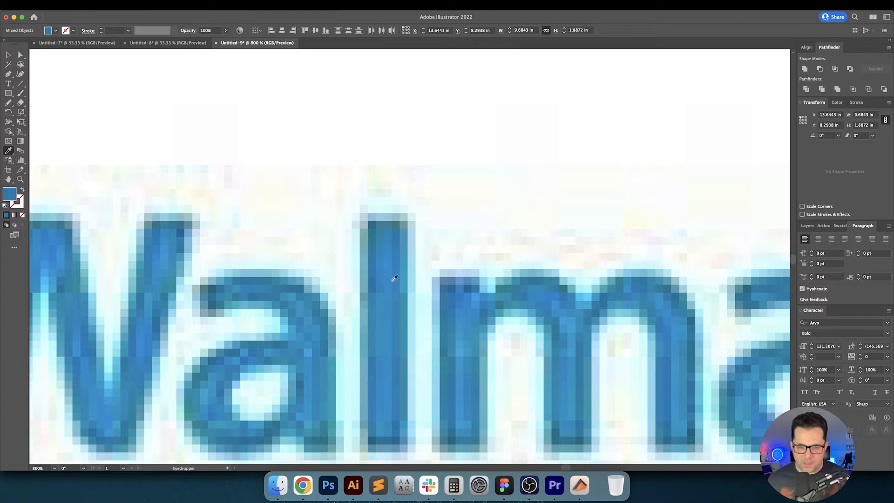
pyautogui.click(389, 294)
pyautogui.press('v')
pyautogui.scroll(-9, 405, 297)
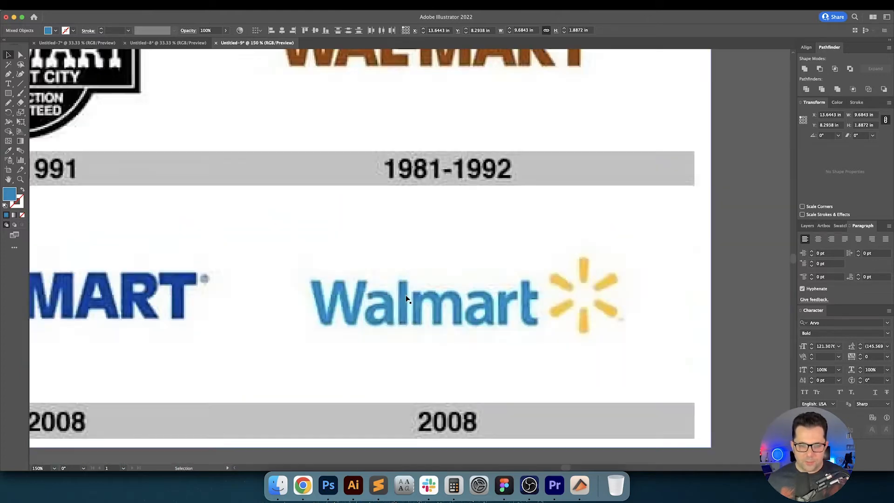
pyautogui.hscroll(-5, 335, 302)
pyautogui.click(365, 300)
pyautogui.scroll(3, 302, 270)
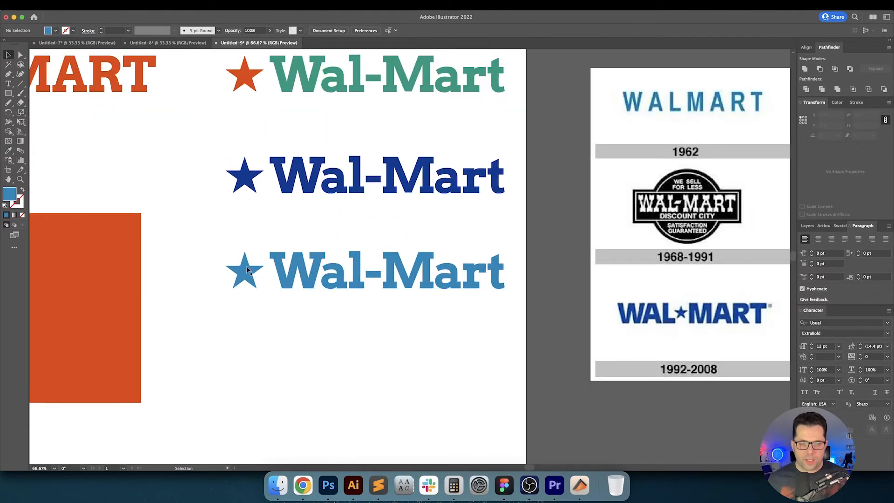
pyautogui.moveTo(316, 283); pyautogui.dragTo(313, 282)
pyautogui.click(197, 235)
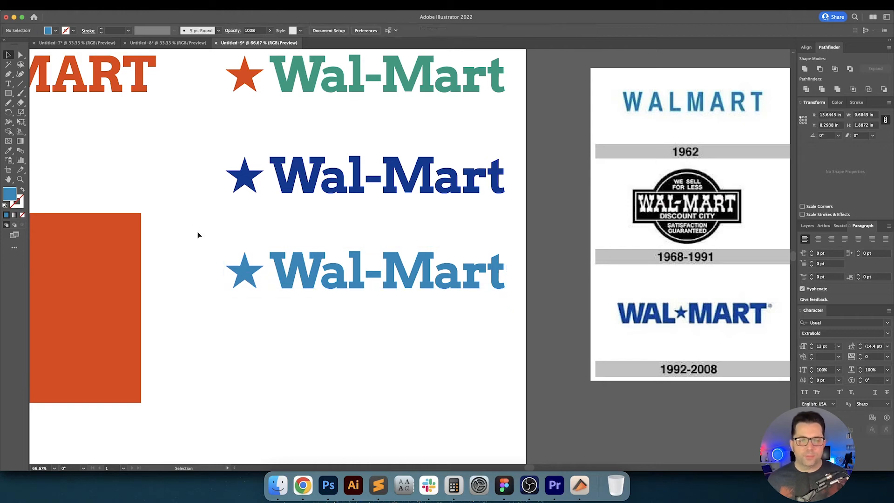
# Recolour the star of the light blue version with the dark blue sampled from the star in the version above.
pyautogui.hscroll(-3, 238, 255)
pyautogui.moveTo(276, 325); pyautogui.dragTo(276, 320)
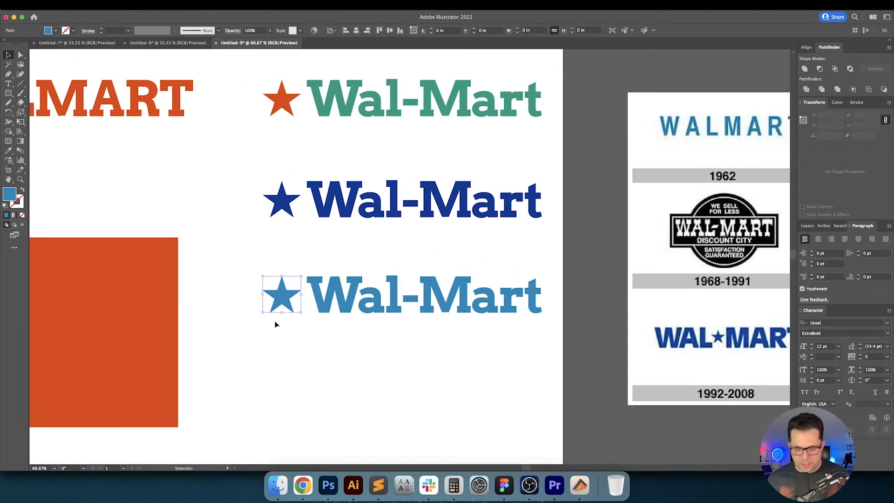
pyautogui.press('i')
pyautogui.click(280, 207)
pyautogui.press('v')
pyautogui.click(263, 266)
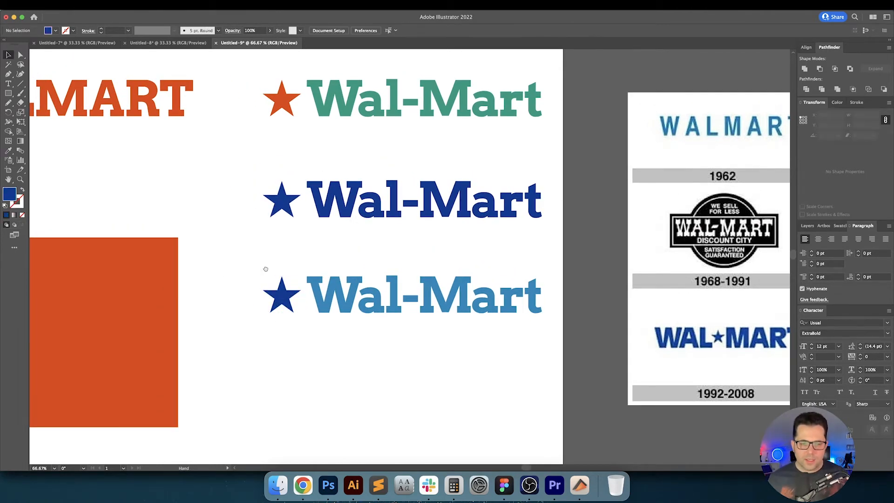
pyautogui.hscroll(5, 263, 266)
pyautogui.hscroll(-3, 236, 266)
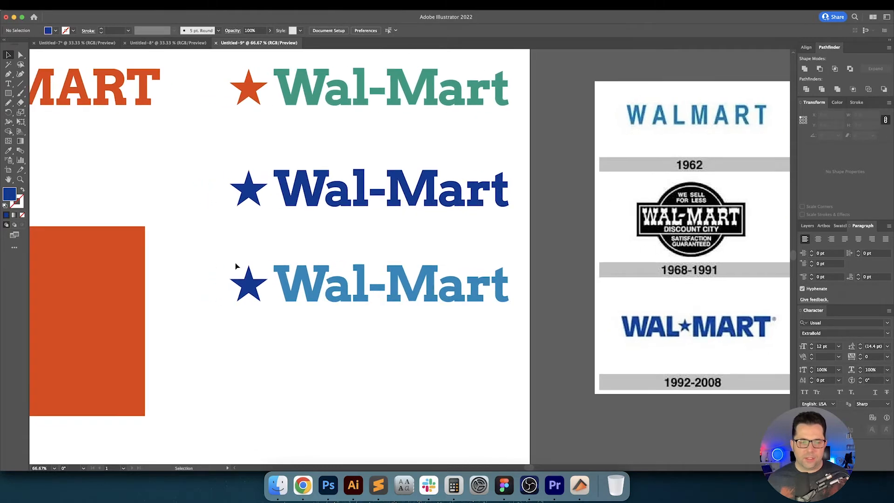
# Move the historical reference logo image off to above the artboard, clear of the space beside it.
pyautogui.moveTo(242, 251); pyautogui.dragTo(344, 322)
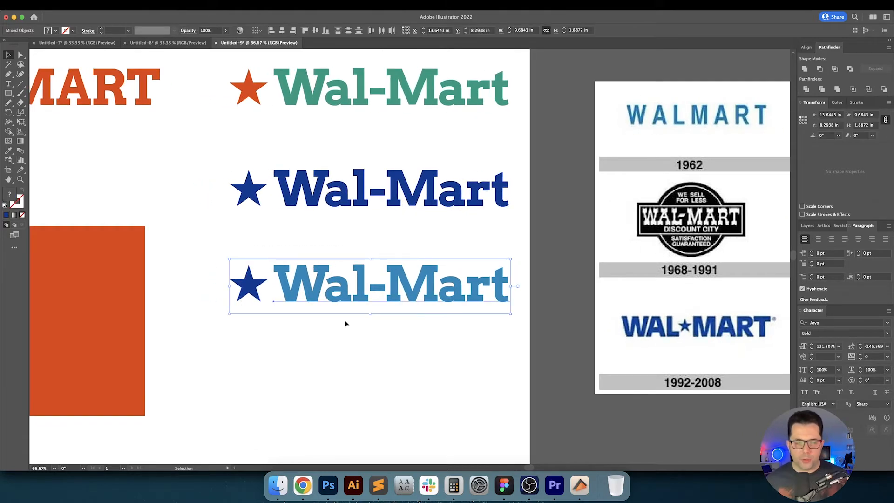
pyautogui.hscroll(-2, 350, 329)
pyautogui.press('super+minus')
pyautogui.click(428, 338)
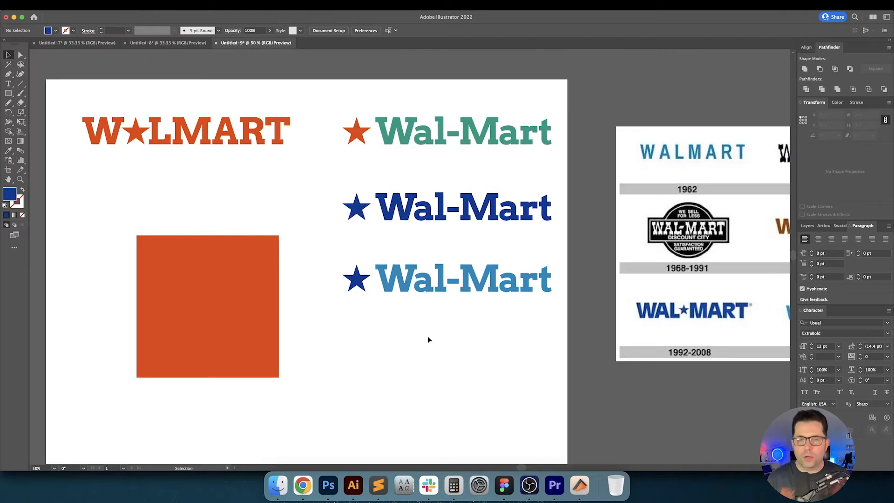
pyautogui.press('super+minus')
pyautogui.press('super+minus')
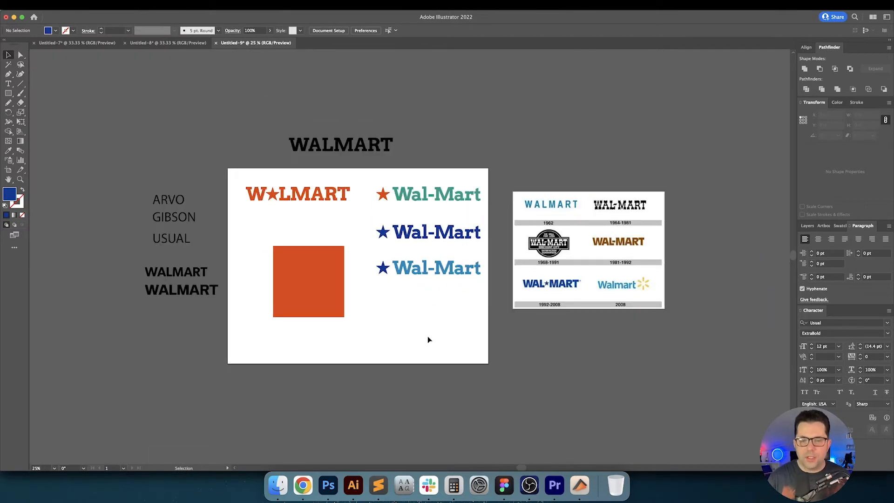
pyautogui.hscroll(3, 469, 306)
pyautogui.moveTo(514, 308); pyautogui.dragTo(491, 141)
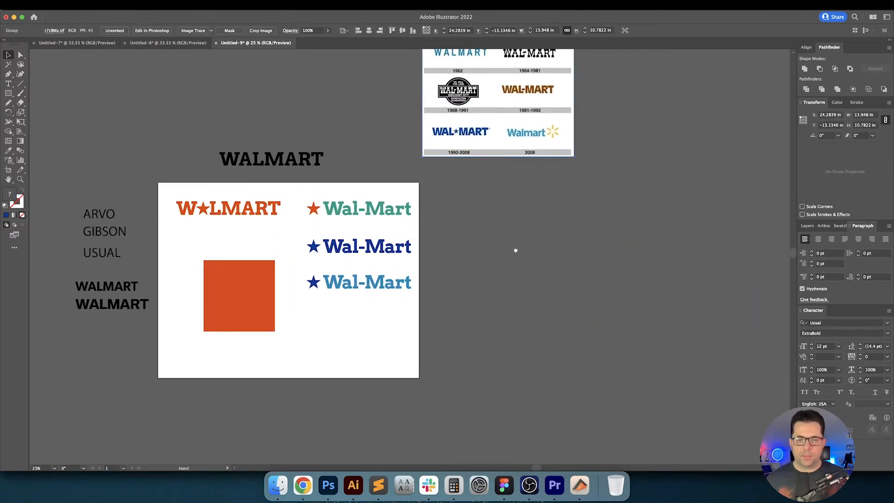
# Enlarge the artboard sideways and downward from its lower-right corner to more than double its width.
pyautogui.scroll(-3, 340, 291)
pyautogui.hscroll(2, 339, 292)
pyautogui.hotkey('shift', 'o')
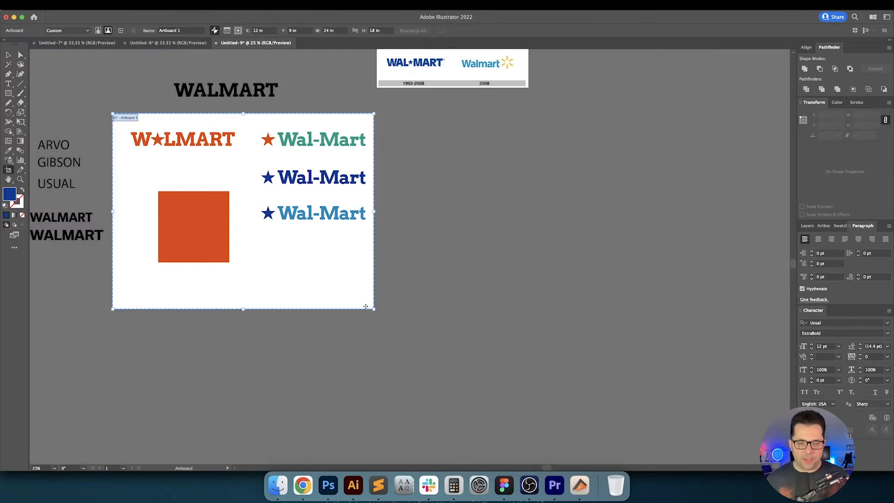
pyautogui.moveTo(374, 309); pyautogui.dragTo(562, 393)
pyautogui.moveTo(709, 459); pyautogui.dragTo(727, 464)
pyautogui.press('v')
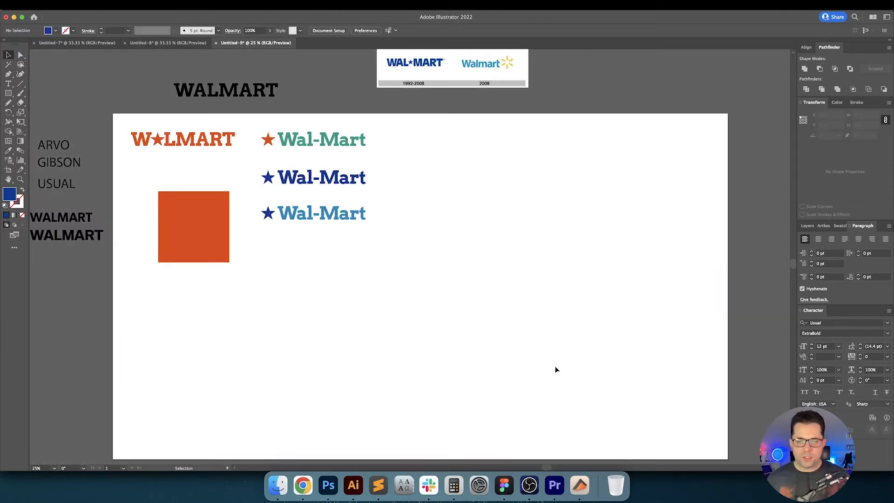
# Move the Gibson SemiBold WALMART text from beside the artboard into the blank area right of the Wal-Mart star versions.
pyautogui.hscroll(-4, 556, 369)
pyautogui.scroll(2, 555, 369)
pyautogui.scroll(2, 328, 284)
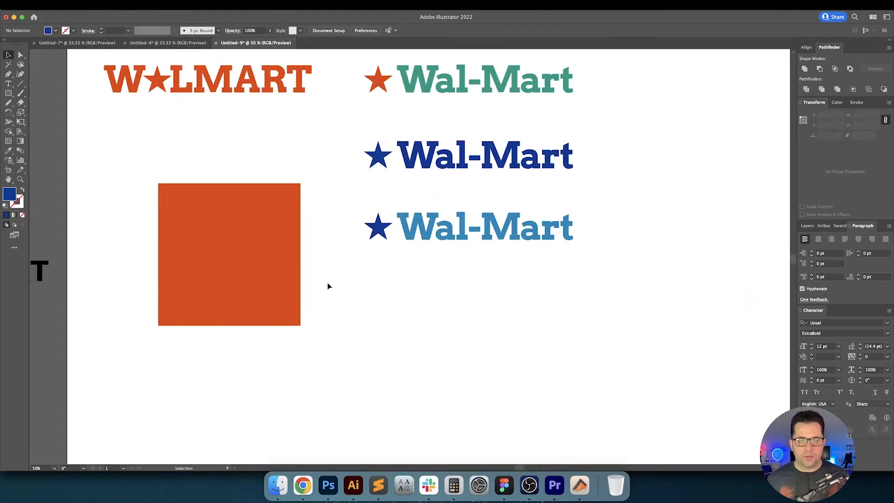
pyautogui.moveTo(373, 301); pyautogui.dragTo(383, 385)
pyautogui.scroll(-1, 345, 203)
pyautogui.scroll(-1, 345, 203)
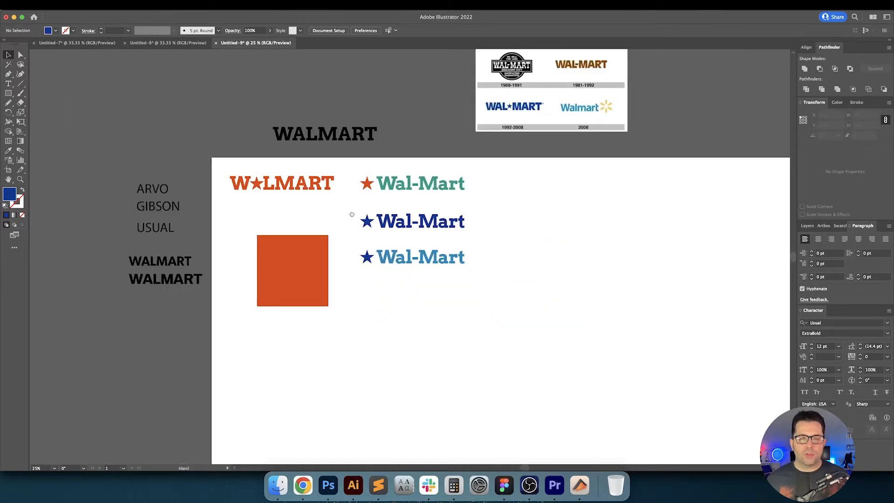
pyautogui.moveTo(349, 212); pyautogui.dragTo(293, 178)
pyautogui.moveTo(105, 232); pyautogui.dragTo(507, 190)
pyautogui.hscroll(4, 429, 239)
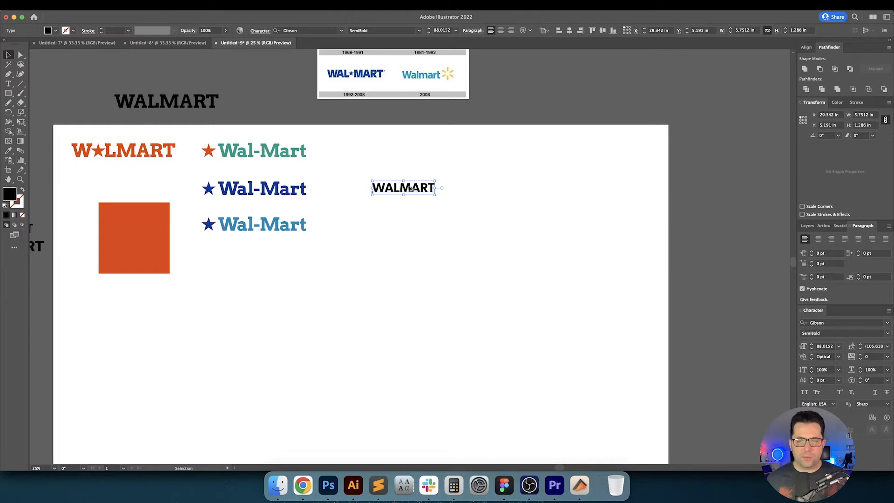
pyautogui.scroll(2, 411, 189)
pyautogui.click(384, 150)
pyautogui.moveTo(385, 149); pyautogui.dragTo(395, 166)
pyautogui.click(446, 212)
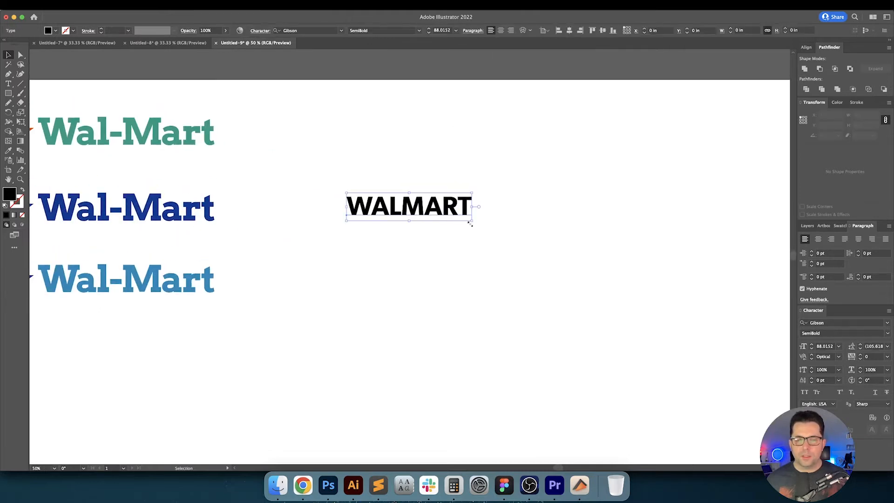
# Retype the Gibson SemiBold text in lowercase as "walmart".
pyautogui.doubleClick(408, 208)
pyautogui.doubleClick(408, 208)
pyautogui.write('walmar')
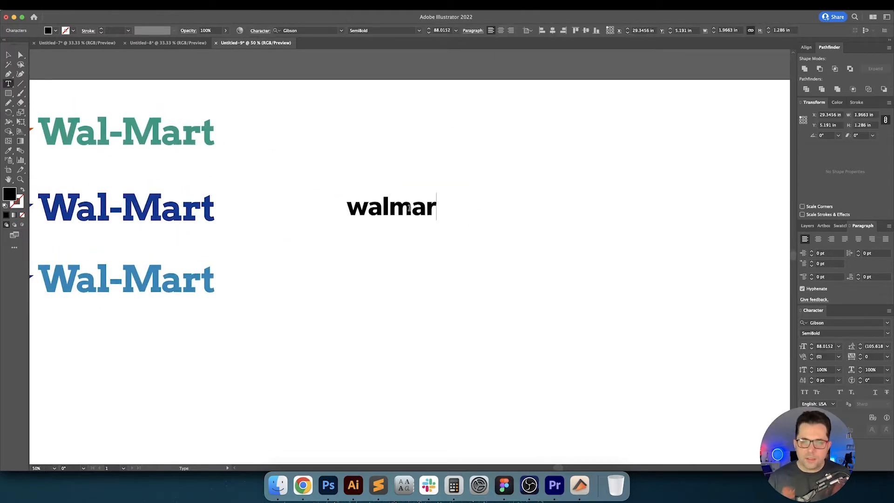
pyautogui.write('t')
pyautogui.press('Escape')
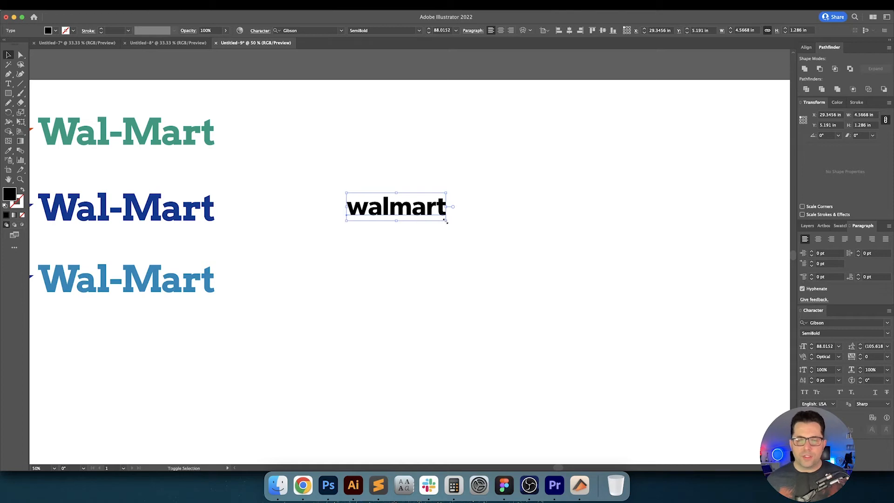
# Scale up the lowercase walmart text proportionally to roughly two and a half times its size.
pyautogui.moveTo(446, 221); pyautogui.dragTo(519, 292)
pyautogui.click(461, 292)
pyautogui.scroll(-1, 459, 293)
pyautogui.moveTo(418, 322); pyautogui.dragTo(425, 397)
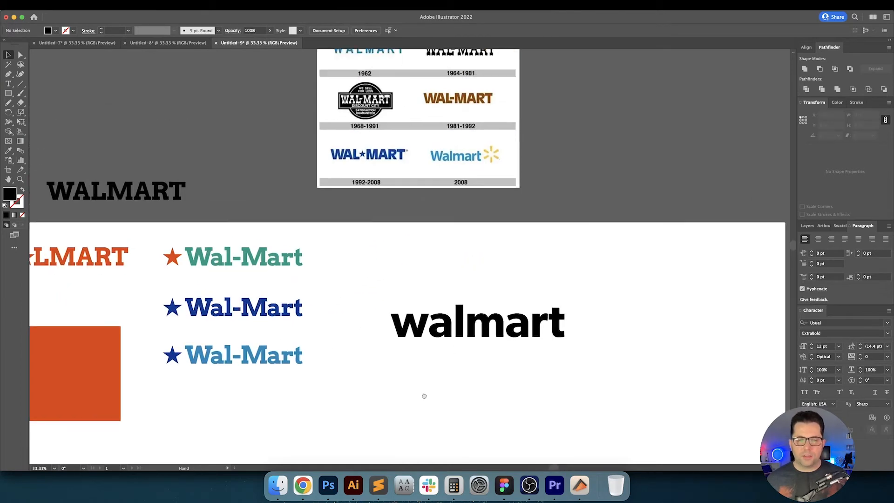
pyautogui.moveTo(524, 305); pyautogui.dragTo(480, 339)
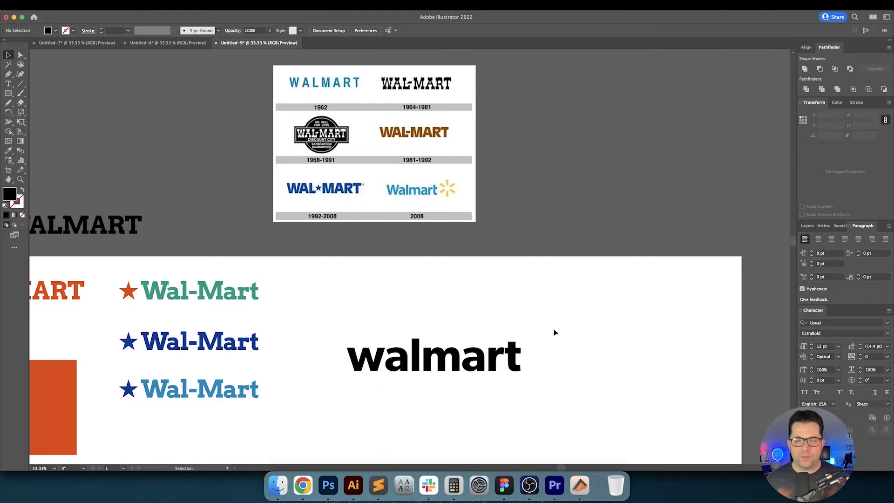
pyautogui.scroll(-1, 554, 333)
# Insert a hyphen so the text reads "wal-mart" and shift the wordmark further right on the artboard.
pyautogui.press('r')
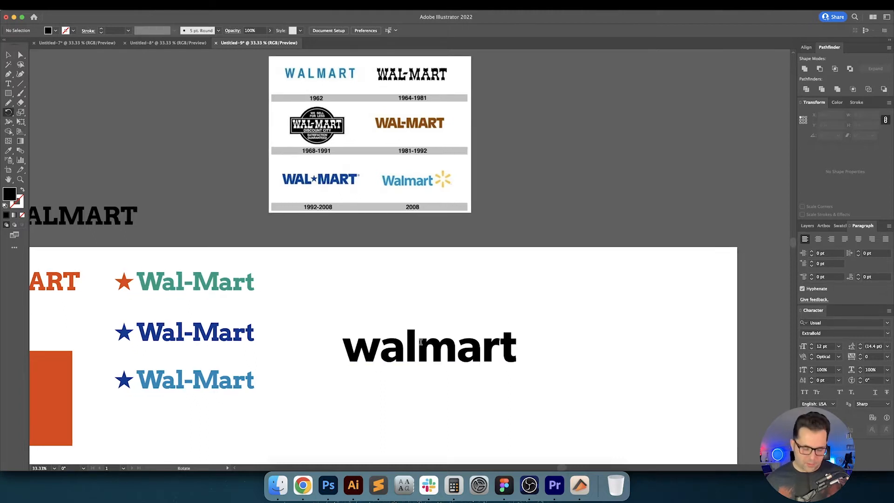
pyautogui.press('t')
pyautogui.click(427, 344)
pyautogui.write('-')
pyautogui.press('Escape')
pyautogui.click(528, 302)
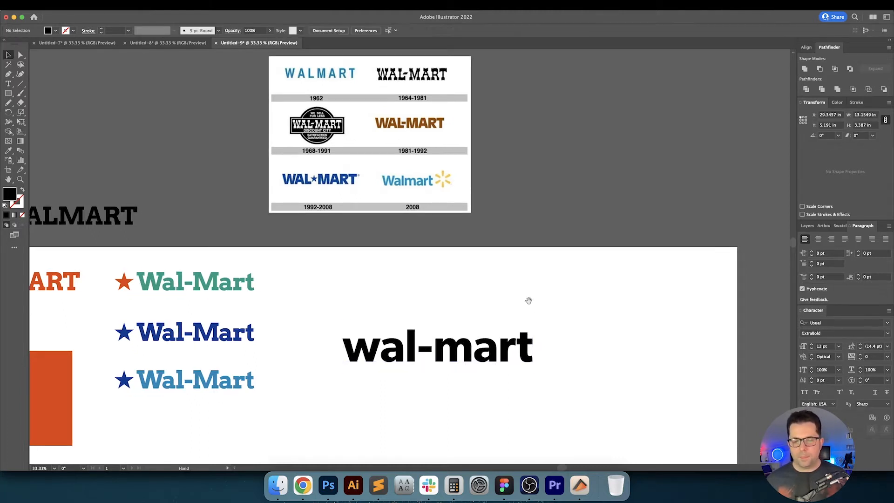
pyautogui.moveTo(529, 301); pyautogui.dragTo(463, 258)
pyautogui.moveTo(371, 306)
pyautogui.mouseDown()
pyautogui.moveTo(446, 306)
pyautogui.moveTo(353, 308)
pyautogui.mouseUp()
pyautogui.click(429, 269)
# Try a capital W at the start of the wal-mart wordmark, and return it to lowercase.
pyautogui.write('t')
pyautogui.write('W')
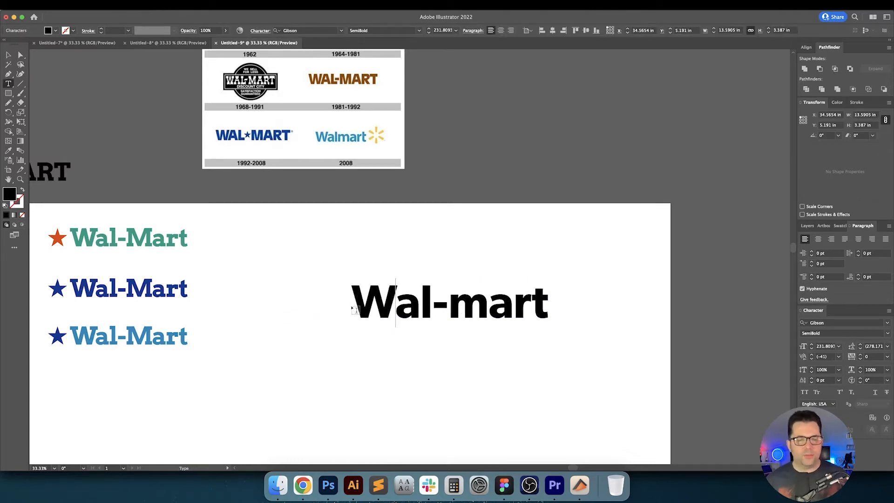
pyautogui.hotkey('shift', 'Left')
pyautogui.write('w')
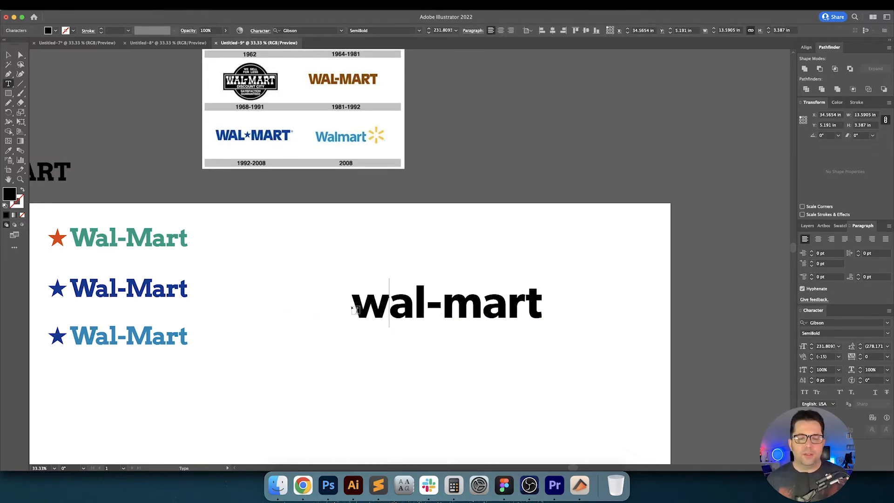
pyautogui.press('Escape')
# Scale the wal-mart wordmark down proportionally to about 11.3 in wide.
pyautogui.click(371, 251)
pyautogui.moveTo(372, 265); pyautogui.dragTo(460, 266)
pyautogui.click(544, 326)
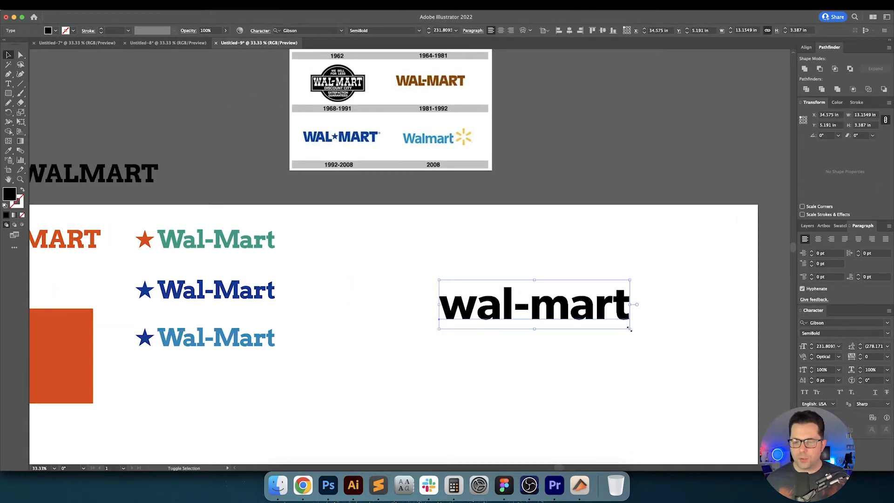
pyautogui.moveTo(630, 329); pyautogui.dragTo(604, 322)
pyautogui.click(561, 332)
# Tighten the kerning between the w and the a of wal-mart, comparing several values in steps of 10.
pyautogui.scroll(2, 561, 332)
pyautogui.press('t')
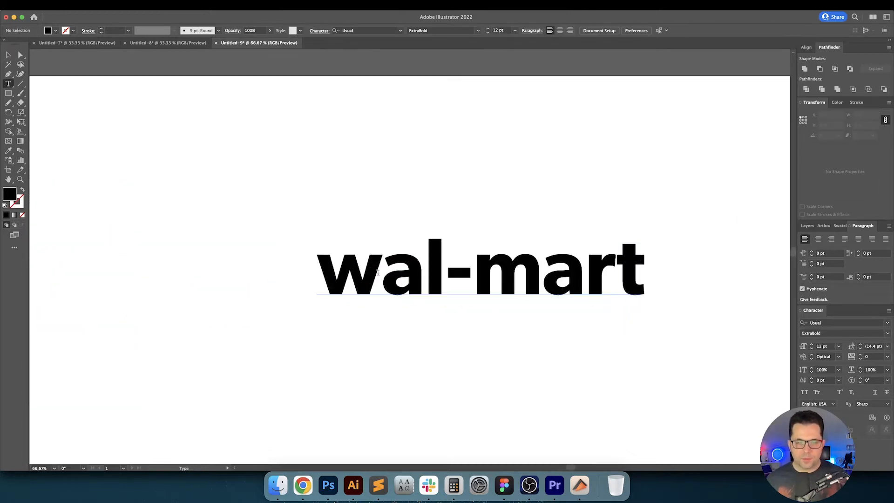
pyautogui.click(381, 273)
pyautogui.click(832, 356)
pyautogui.write('-30')
pyautogui.press('Return')
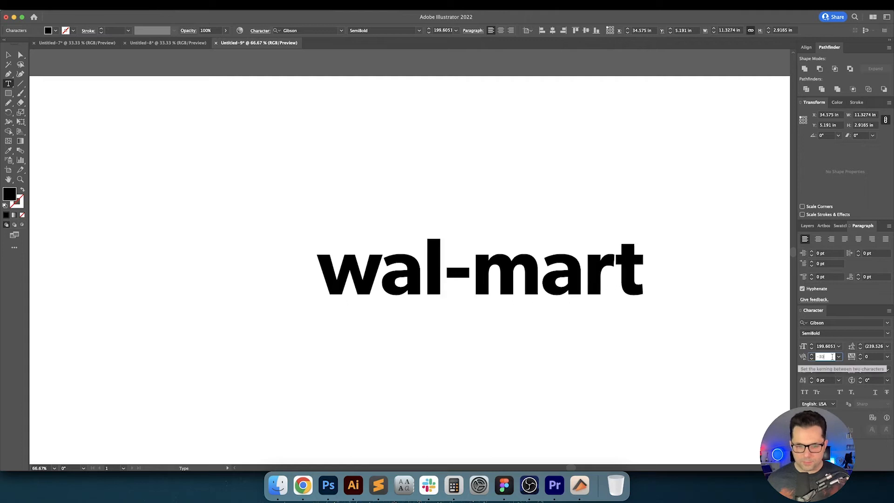
pyautogui.hotkey('shift', 'Down')
pyautogui.hotkey('shift', 'Up')
pyautogui.hotkey('shift', 'Up')
pyautogui.hotkey('shift', 'Up')
pyautogui.hotkey('shift', 'Down')
pyautogui.hotkey('shift', 'Down')
pyautogui.hotkey('shift', 'Up')
pyautogui.press('Return')
# Set the kerning between the a and the l of wal-mart to -50.
pyautogui.press('Right')
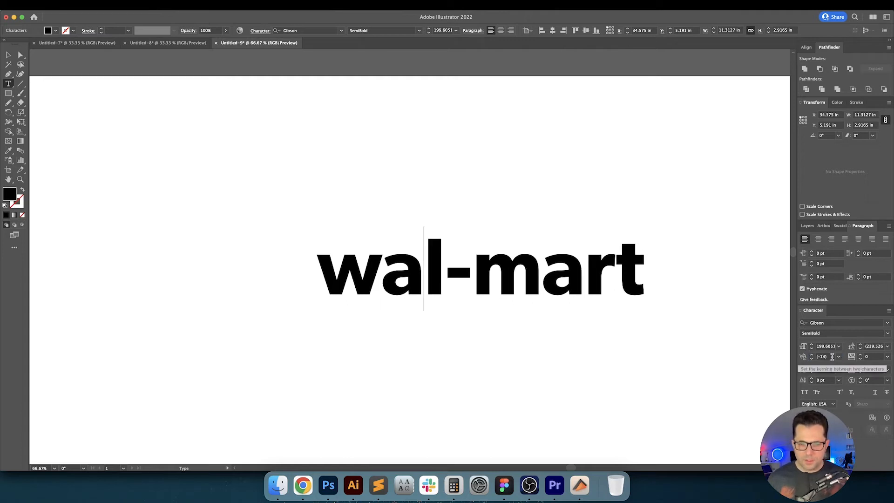
pyautogui.click(832, 356)
pyautogui.write('-50')
pyautogui.press('Return')
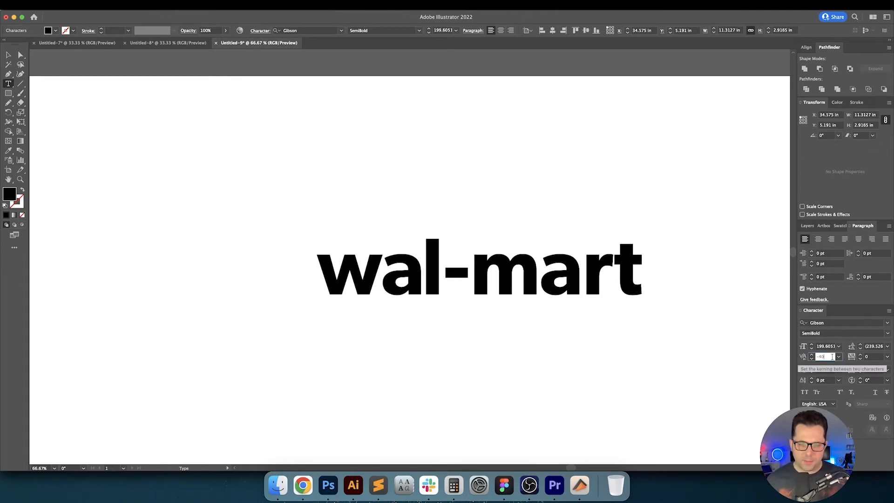
pyautogui.press('Return')
pyautogui.press('BackSpace')
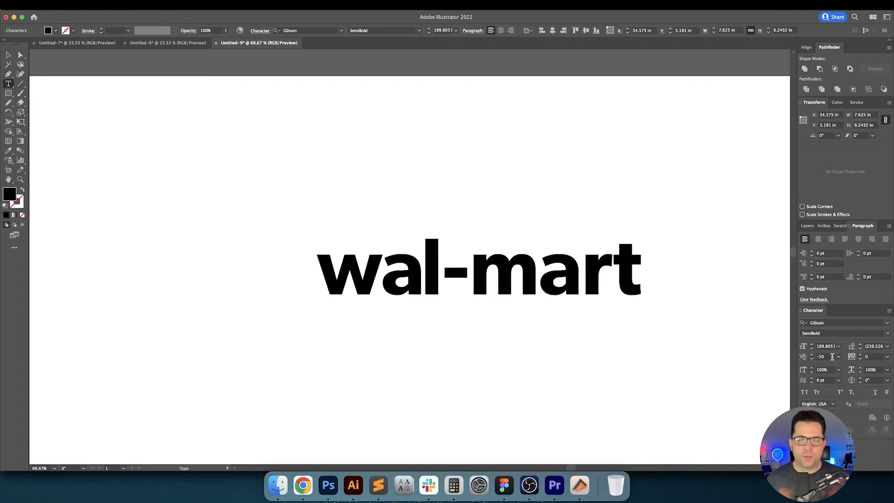
# Set the kerning between the l and the hyphen of wal-mart to -20.
pyautogui.press('Right')
pyautogui.press('Right')
pyautogui.press('Left')
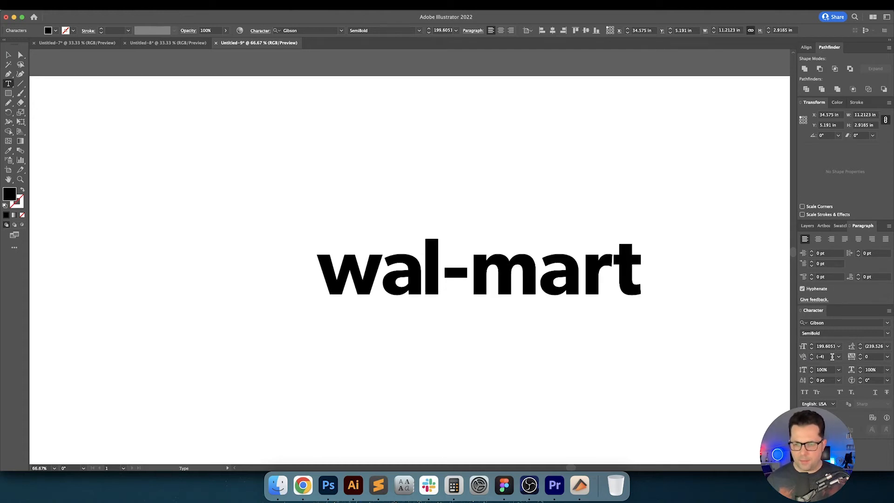
pyautogui.click(832, 356)
pyautogui.hotkey('shift', 'Down')
pyautogui.hotkey('shift', 'Down')
pyautogui.hotkey('shift', 'Down')
pyautogui.hotkey('shift', 'Up')
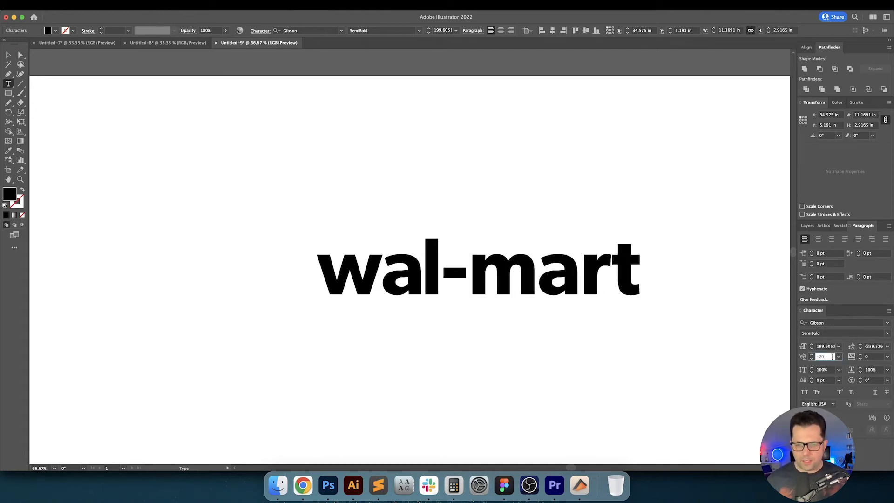
pyautogui.press('Return')
# Tighten the kerning between the hyphen and the m of wal-mart, comparing values in steps of 10.
pyautogui.press('Right')
pyautogui.click(833, 356)
pyautogui.hotkey('shift', 'Down')
pyautogui.hotkey('shift', 'Down')
pyautogui.hotkey('shift', 'Down')
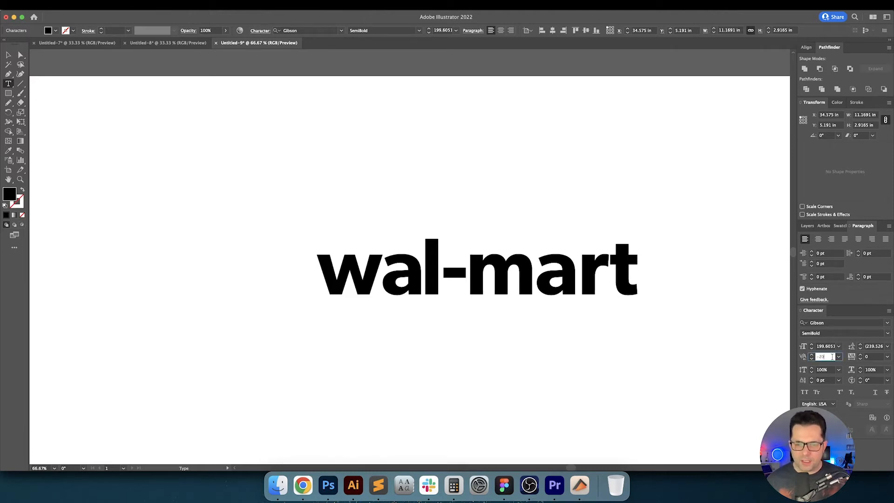
pyautogui.hotkey('shift', 'Up')
pyautogui.press('Return')
# Set the kerning between the m and the second a of wal-mart to -40.
pyautogui.click(832, 357)
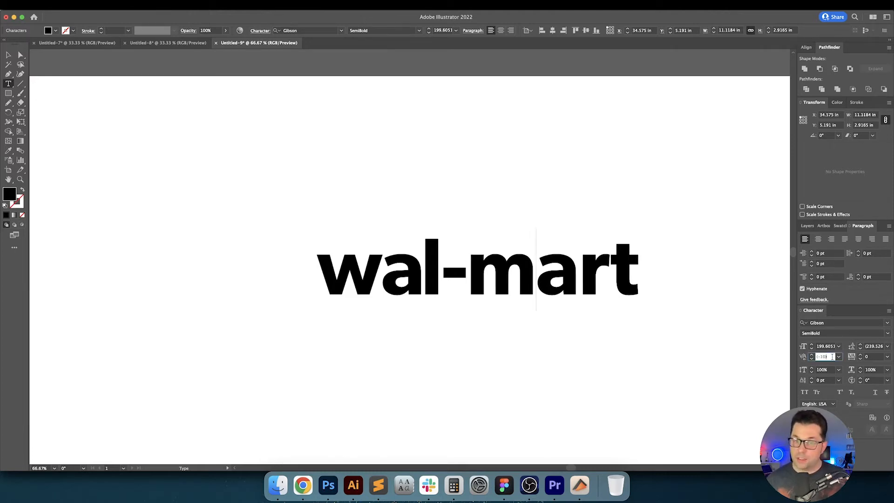
pyautogui.hotkey('shift', 'Down')
pyautogui.hotkey('shift', 'Down')
pyautogui.hotkey('shift', 'Down')
pyautogui.hotkey('shift', 'Up')
pyautogui.hotkey('shift', 'Down')
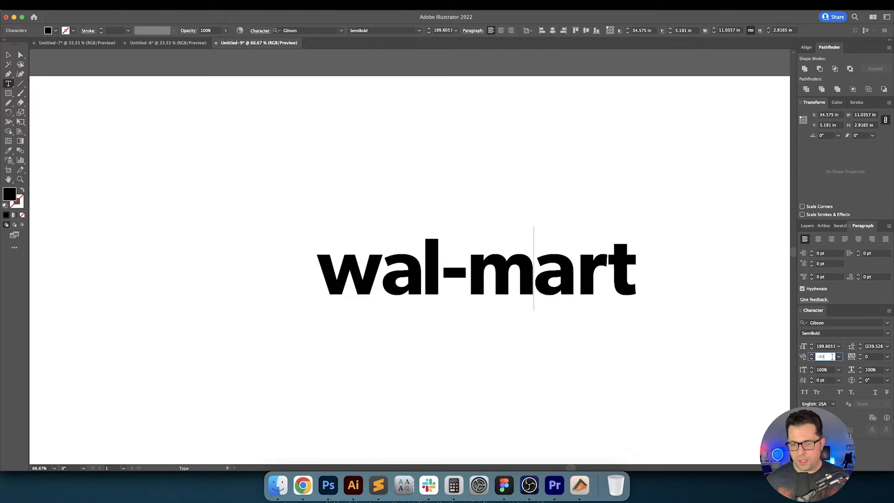
pyautogui.press('Return')
# Set the kerning between the second a and the r of wal-mart to -50.
pyautogui.press('Right')
pyautogui.click(832, 357)
pyautogui.hotkey('shift', 'Down')
pyautogui.hotkey('shift', 'Down')
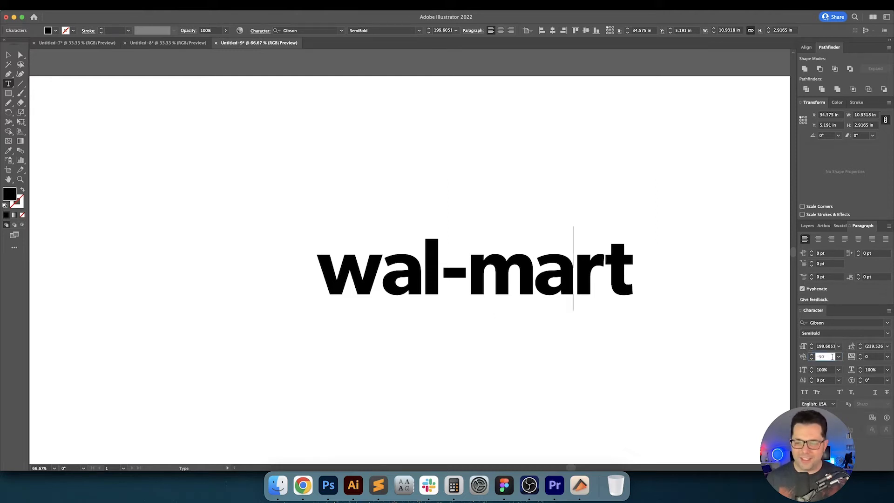
pyautogui.press('Return')
# Open the kerning between the r and the t of wal-mart to 20.
pyautogui.press('Right')
pyautogui.click(832, 357)
pyautogui.press('Up')
pyautogui.press('Up')
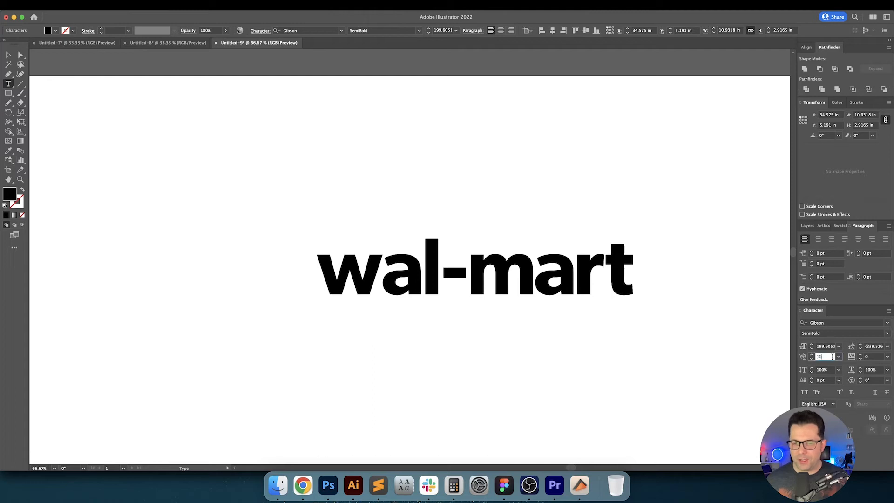
pyautogui.press('Return')
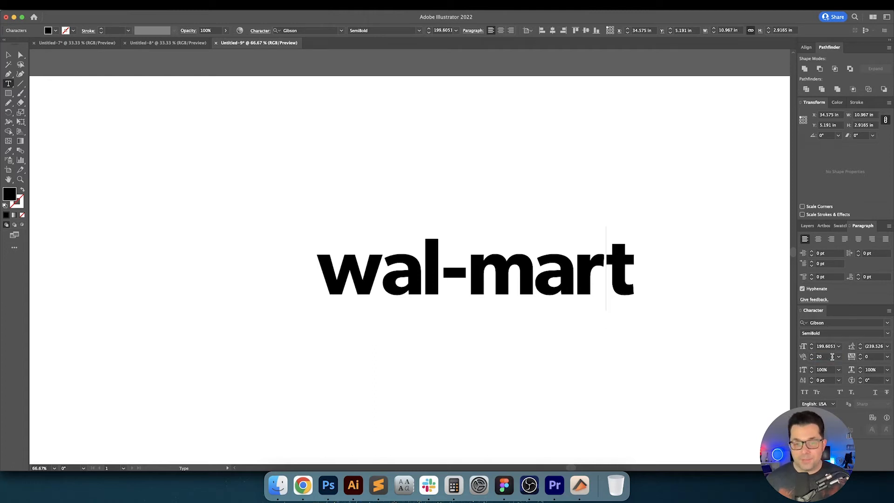
pyautogui.press('Right')
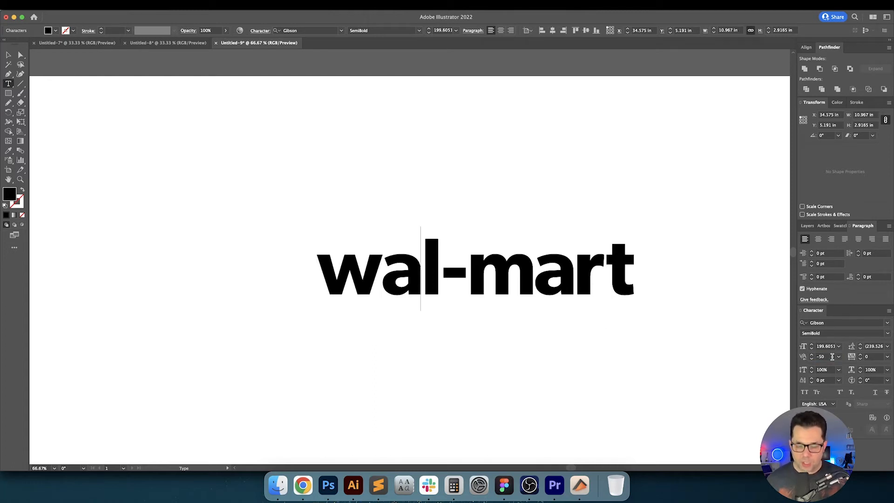
# Recolor the black wal-mart wordmark with the light blue sampled from the third Wal-Mart star logo.
pyautogui.press('Escape')
pyautogui.click(647, 222)
pyautogui.scroll(-2, 658, 253)
pyautogui.moveTo(643, 285); pyautogui.dragTo(686, 309)
pyautogui.click(641, 288)
pyautogui.press('i')
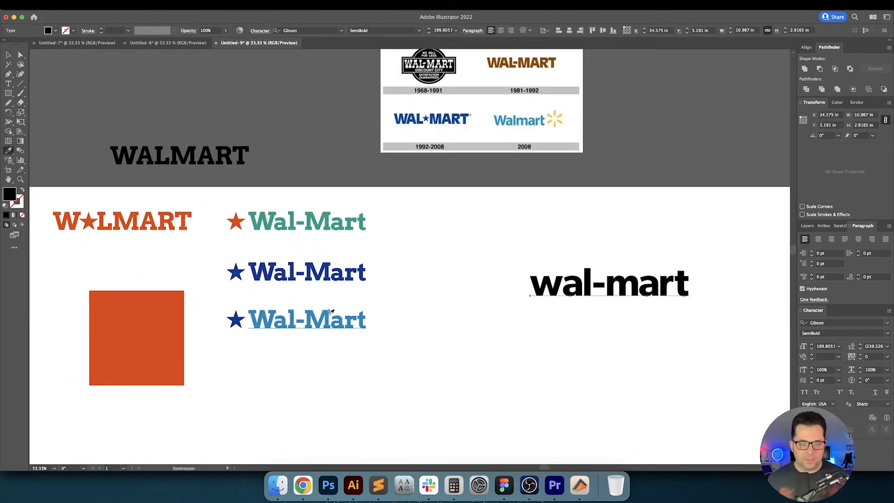
pyautogui.click(327, 315)
pyautogui.press('v')
pyautogui.click(443, 306)
pyautogui.moveTo(446, 305); pyautogui.dragTo(412, 310)
# Duplicate the light blue wal-mart wordmark directly below and recolor the copy with the dark blue of the star logos.
pyautogui.moveTo(450, 251); pyautogui.dragTo(626, 313)
pyautogui.press('i')
pyautogui.press('v')
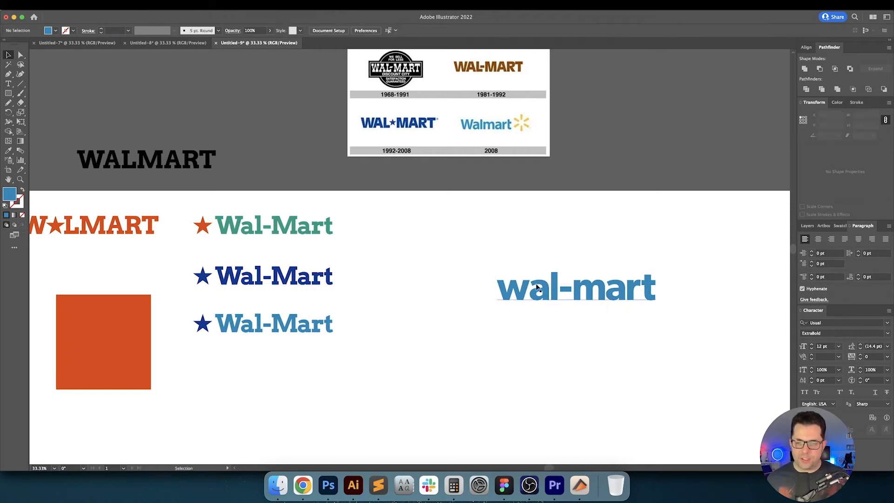
pyautogui.moveTo(543, 288); pyautogui.dragTo(544, 337)
pyautogui.press('i')
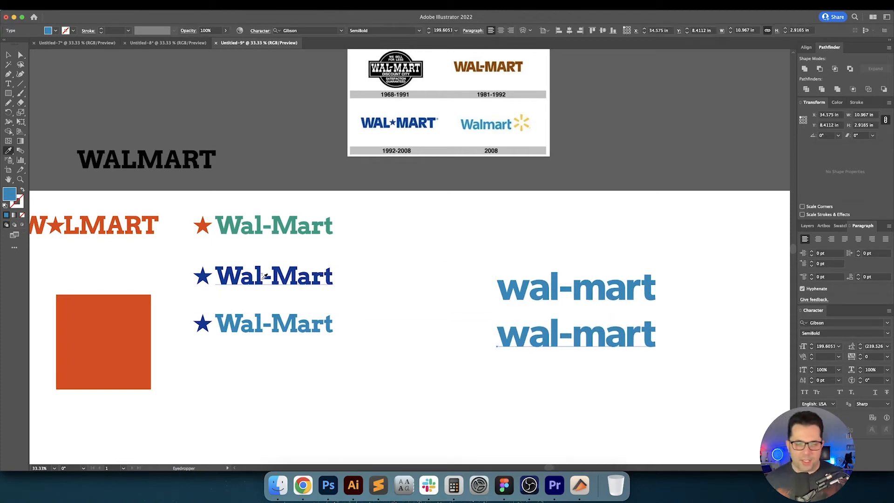
pyautogui.click(205, 277)
pyautogui.press('v')
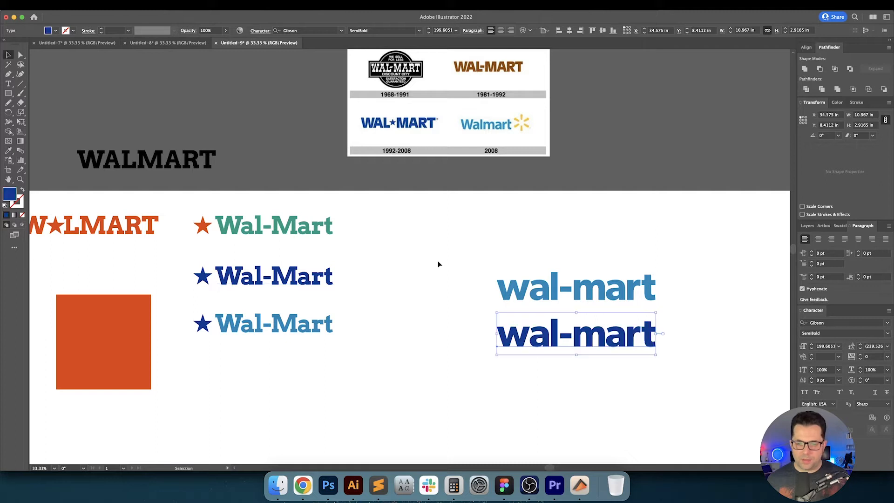
# Move the dark blue wal-mart copy further down to widen the gap below the light blue wordmark.
pyautogui.click(440, 265)
pyautogui.moveTo(461, 285); pyautogui.dragTo(409, 179)
pyautogui.moveTo(437, 252); pyautogui.dragTo(461, 271)
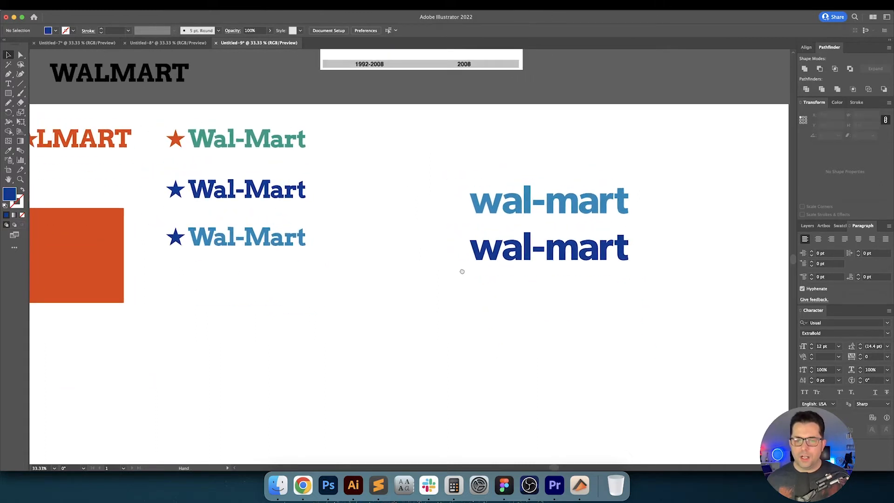
pyautogui.click(559, 262)
pyautogui.moveTo(599, 255); pyautogui.dragTo(599, 276)
pyautogui.click(576, 237)
pyautogui.moveTo(577, 235); pyautogui.dragTo(593, 247)
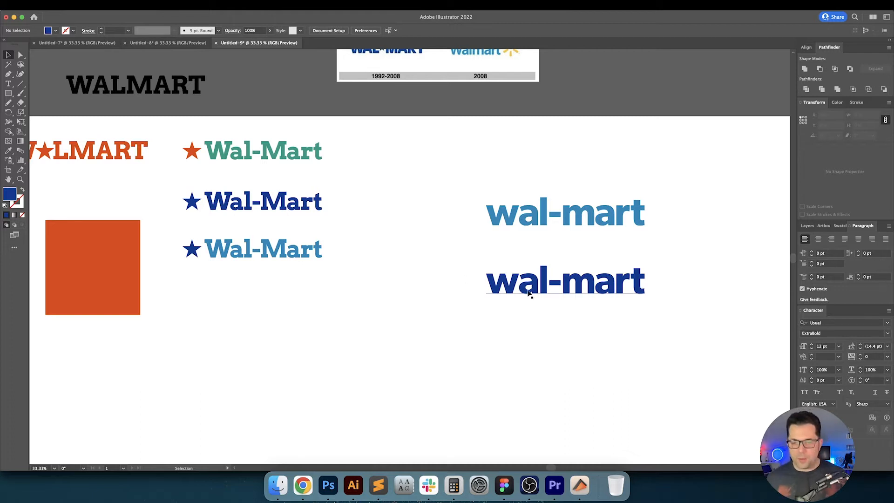
# Duplicate the dark blue wal-mart wordmark below and delete the hyphen in the copy so it reads walmart.
pyautogui.moveTo(560, 291); pyautogui.dragTo(557, 347)
pyautogui.press('t')
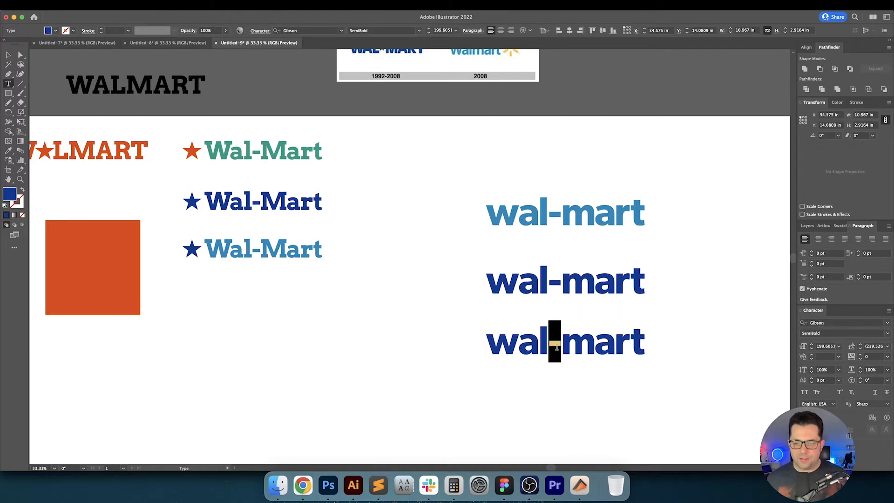
pyautogui.press('BackSpace')
pyautogui.press('Escape')
pyautogui.click(441, 323)
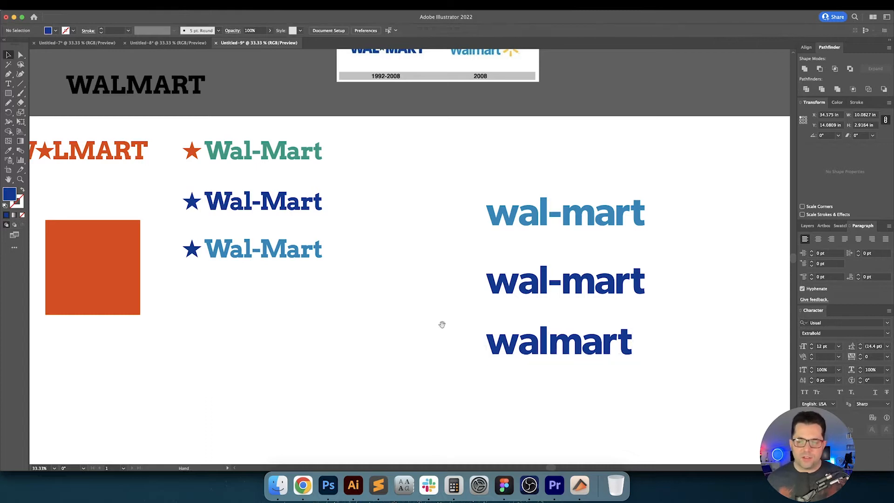
# Scale the three lowercase wordmarks down together to roughly two thirds of their size.
pyautogui.hscroll(2, 476, 307)
pyautogui.moveTo(464, 228); pyautogui.dragTo(581, 313)
pyautogui.click(581, 313)
# Duplicate the dark blue walmart wordmark below and recolor the copy with the light blue of the topmost wal-mart.
pyautogui.moveTo(530, 295); pyautogui.dragTo(563, 347)
pyautogui.press('i')
pyautogui.click(512, 208)
pyautogui.press('v')
pyautogui.click(595, 312)
pyautogui.press('space')
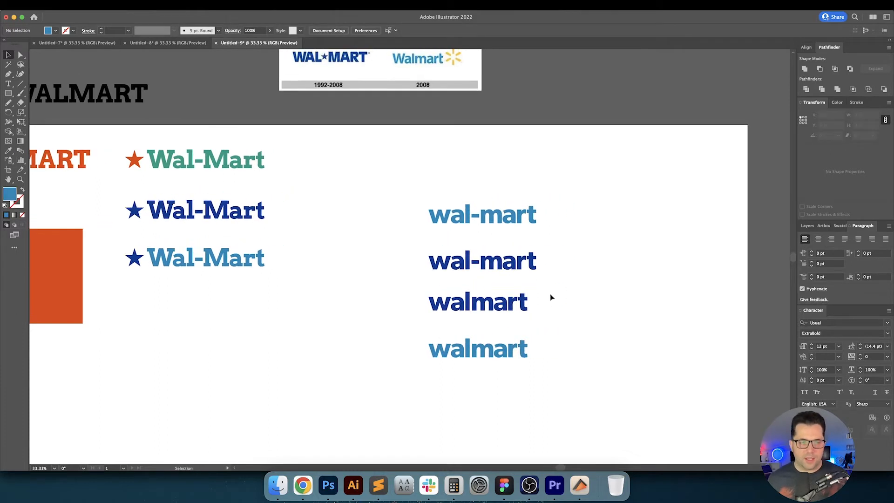
pyautogui.press('space')
pyautogui.moveTo(341, 278); pyautogui.dragTo(476, 307)
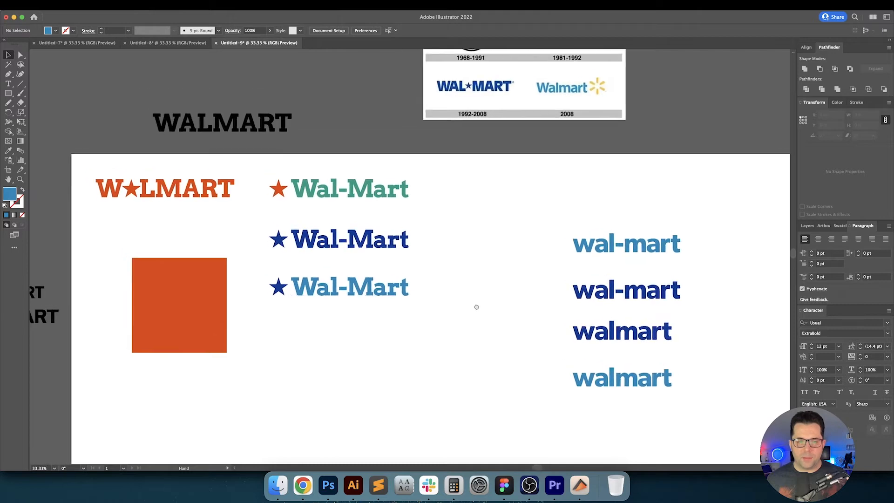
pyautogui.click(311, 195)
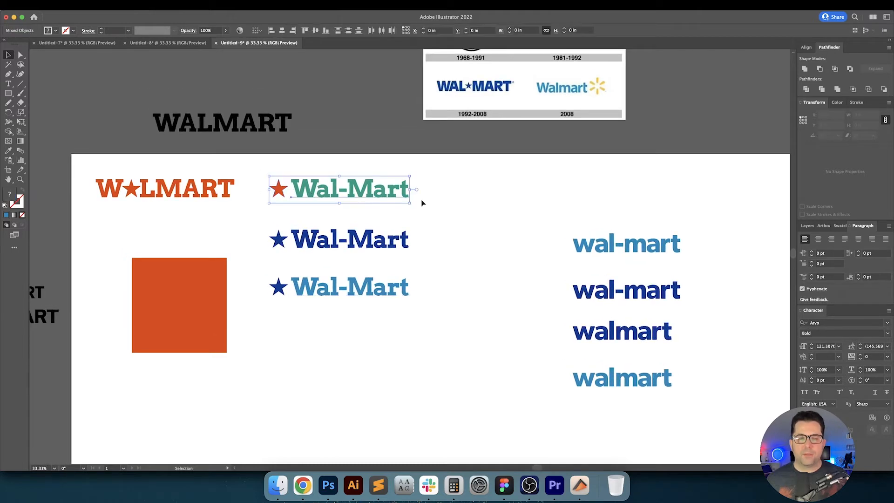
pyautogui.click(441, 184)
pyautogui.click(376, 205)
pyautogui.click(443, 205)
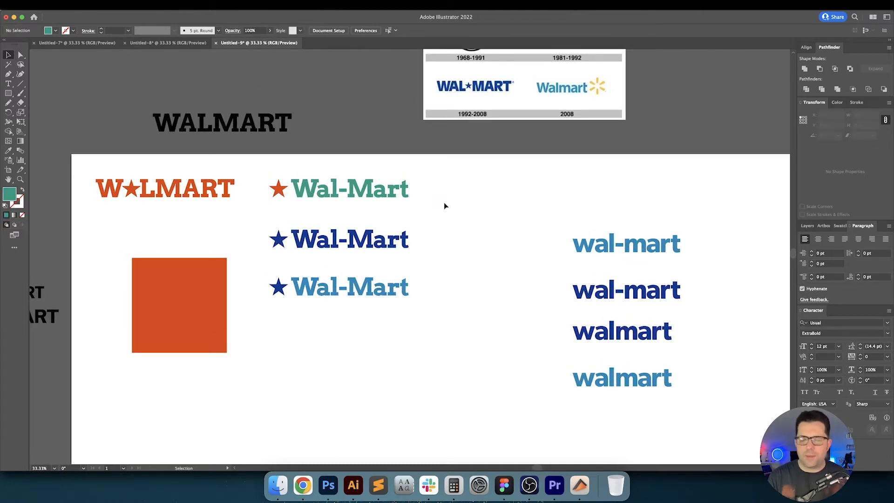
pyautogui.hscroll(-2, 475, 269)
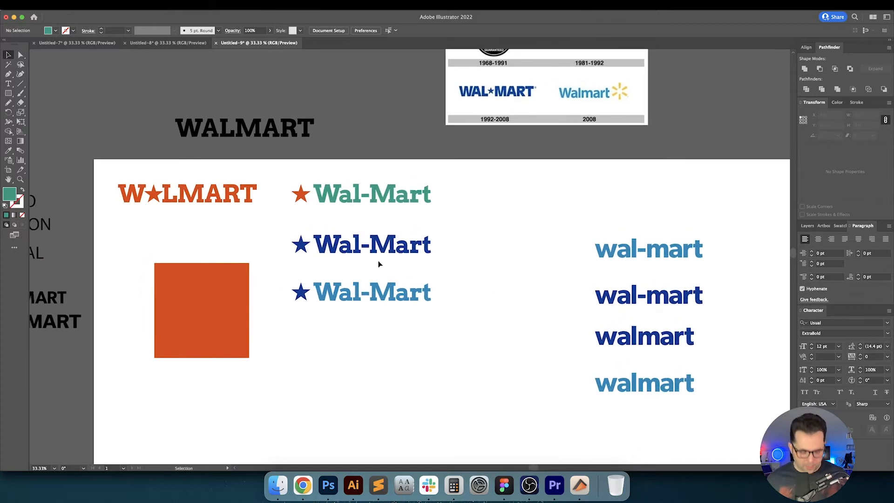
pyautogui.hscroll(-3, 184, 213)
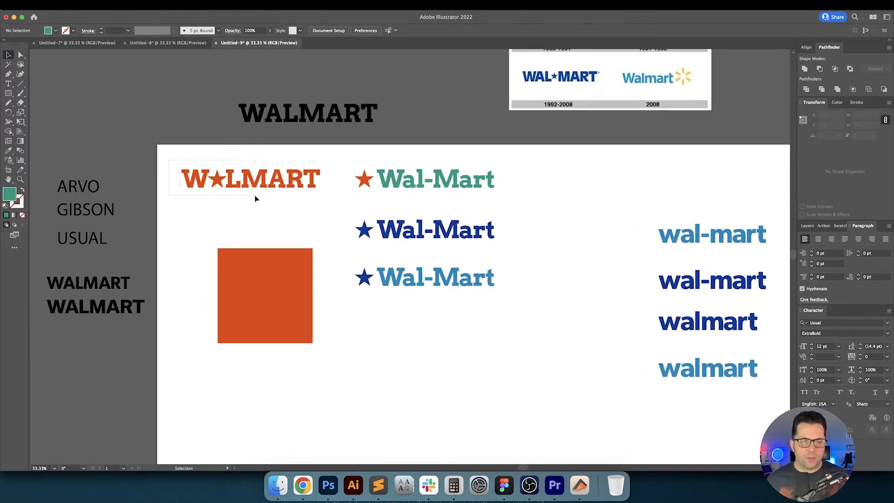
# Place a copy of the orange star WALMART logo directly below the original and delete the large orange square.
pyautogui.click(288, 186)
pyautogui.moveTo(288, 187); pyautogui.dragTo(292, 215)
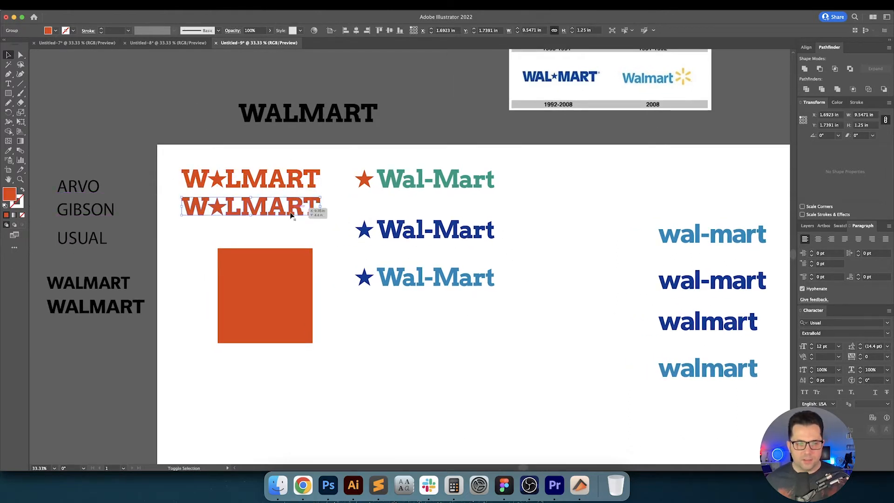
pyautogui.moveTo(279, 265); pyautogui.dragTo(275, 295)
pyautogui.press('Delete')
pyautogui.moveTo(331, 241); pyautogui.dragTo(277, 212)
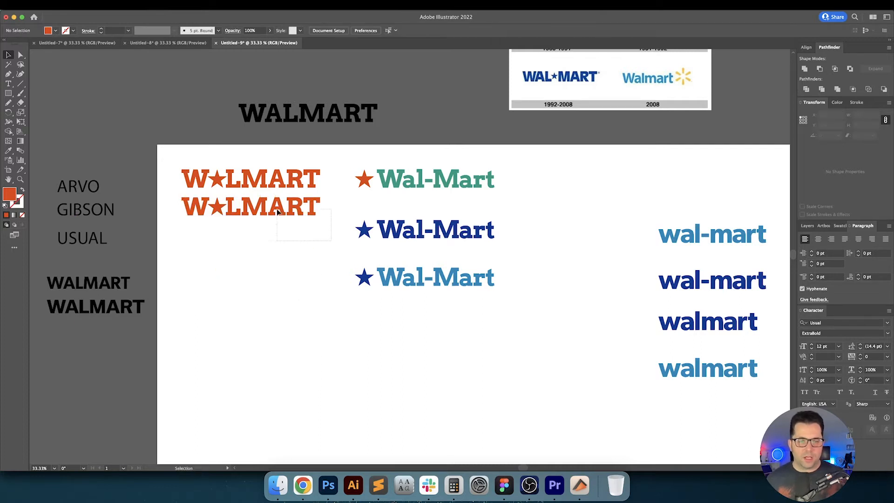
# Recolor the star WALMART copy with the dark blue of the Wal-Mart logo and move it further below the orange one.
pyautogui.moveTo(183, 208); pyautogui.dragTo(182, 207)
pyautogui.press('i')
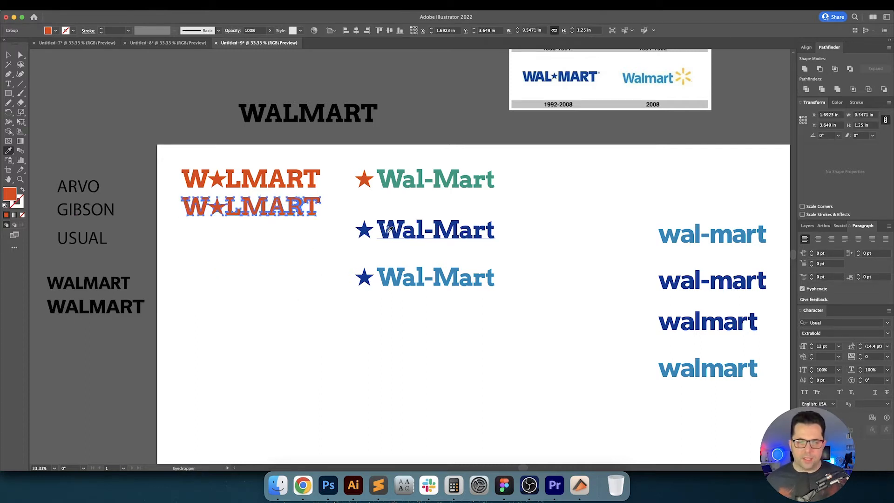
pyautogui.click(387, 232)
pyautogui.press('v')
pyautogui.moveTo(319, 240); pyautogui.dragTo(159, 209)
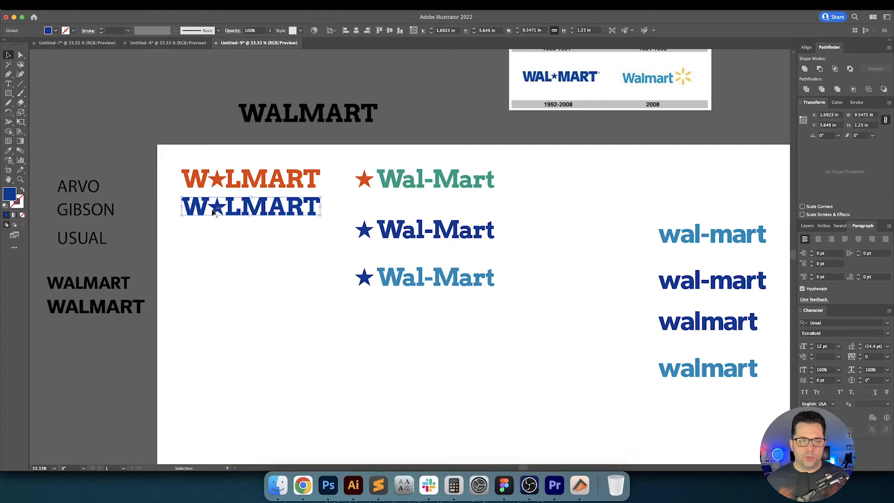
pyautogui.moveTo(212, 211); pyautogui.dragTo(215, 248)
pyautogui.click(253, 282)
# Duplicate the dark blue star WALMART logo below itself and ungroup the copy.
pyautogui.moveTo(277, 297); pyautogui.dragTo(257, 297)
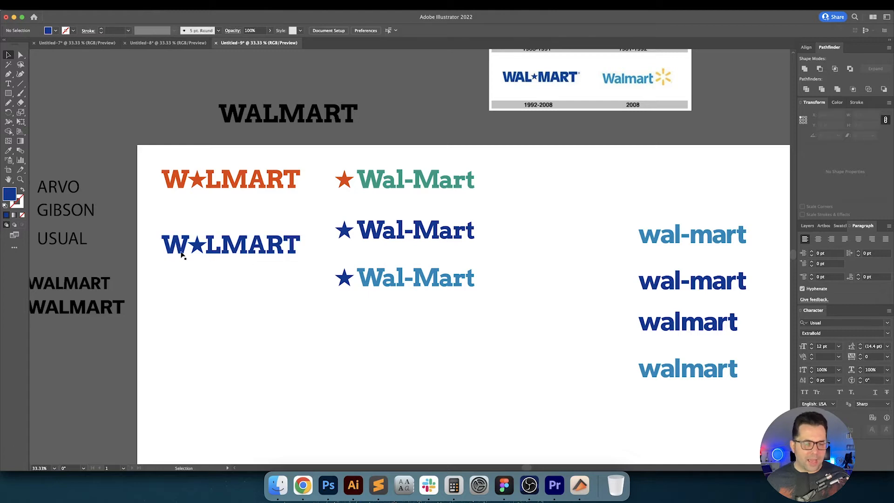
pyautogui.scroll(2, 182, 254)
pyautogui.hscroll(-1, 253, 289)
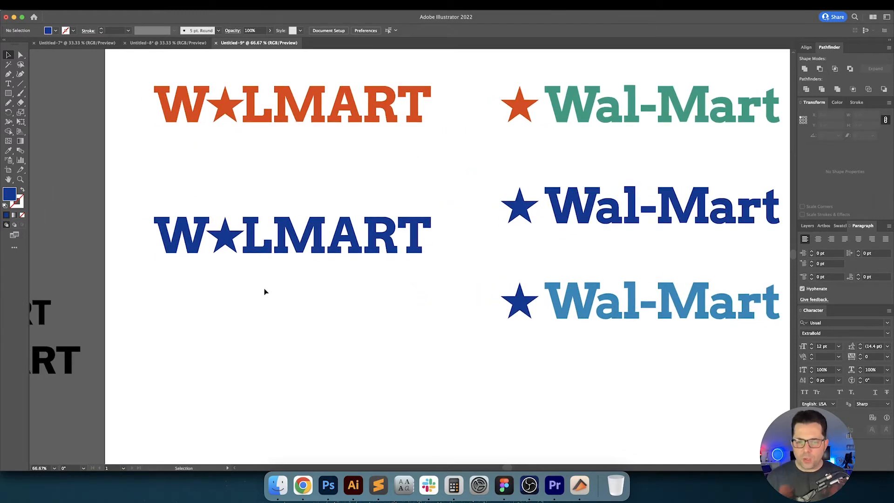
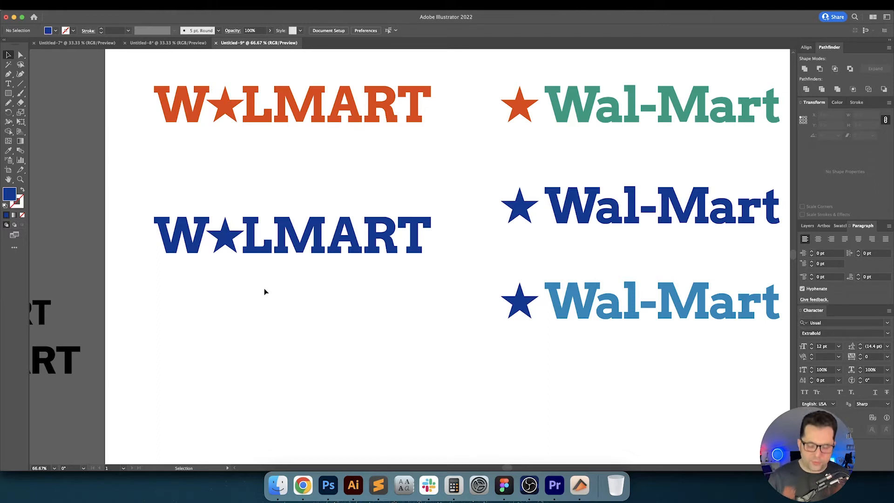
pyautogui.moveTo(399, 220); pyautogui.dragTo(422, 312)
pyautogui.moveTo(469, 365); pyautogui.dragTo(469, 360)
pyautogui.scroll(-3, 470, 361)
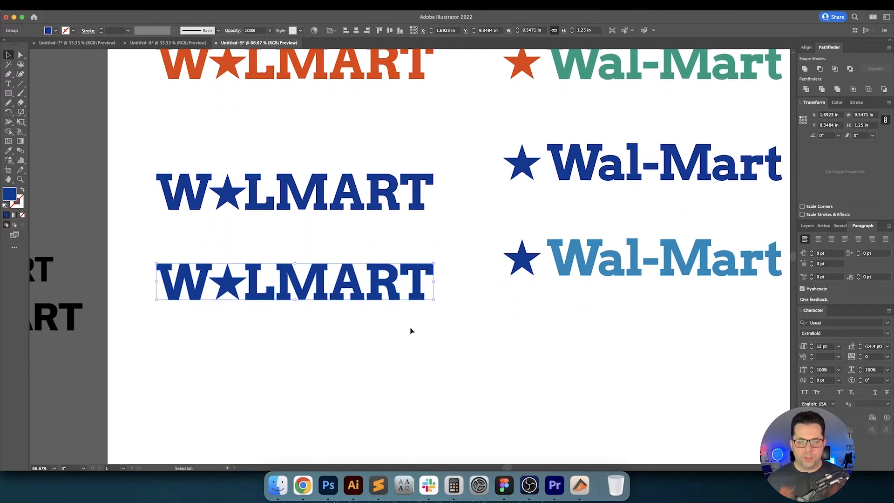
pyautogui.press('shift+super+g')
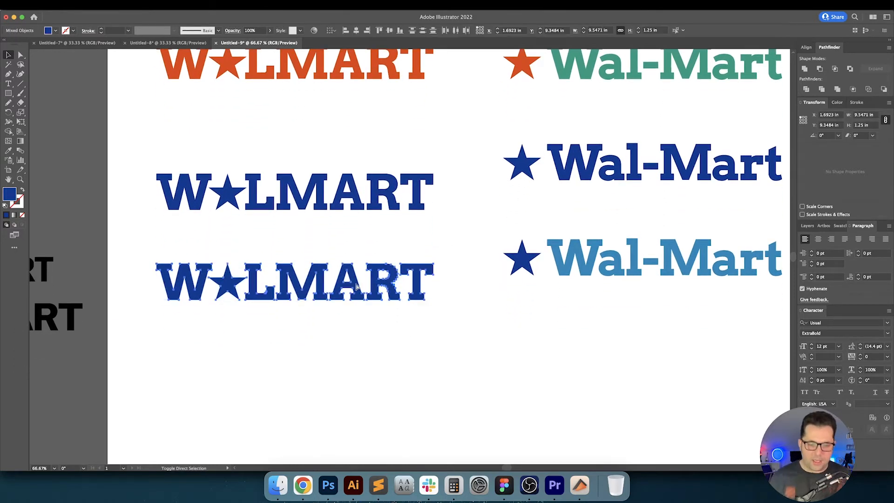
# Replace the remaining A in the lower dark blue WALMART with a copy of its star.
pyautogui.click(359, 323)
pyautogui.click(358, 291)
pyautogui.press('Delete')
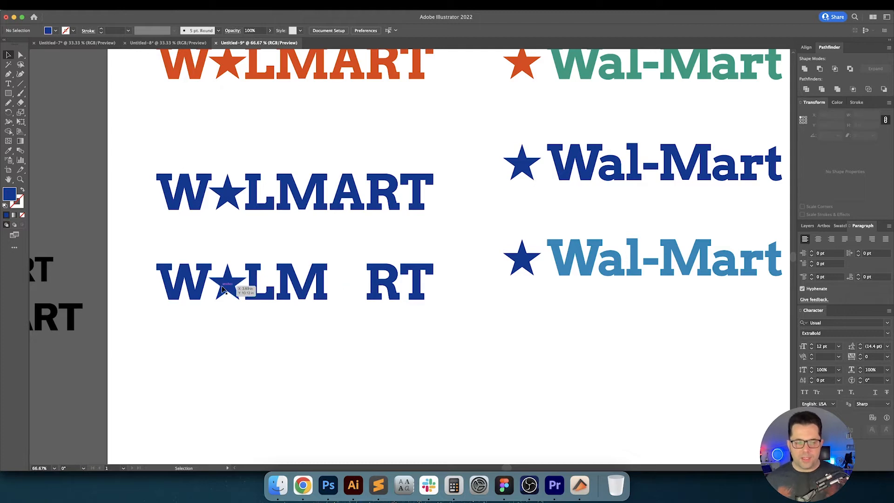
pyautogui.moveTo(244, 289); pyautogui.dragTo(345, 290)
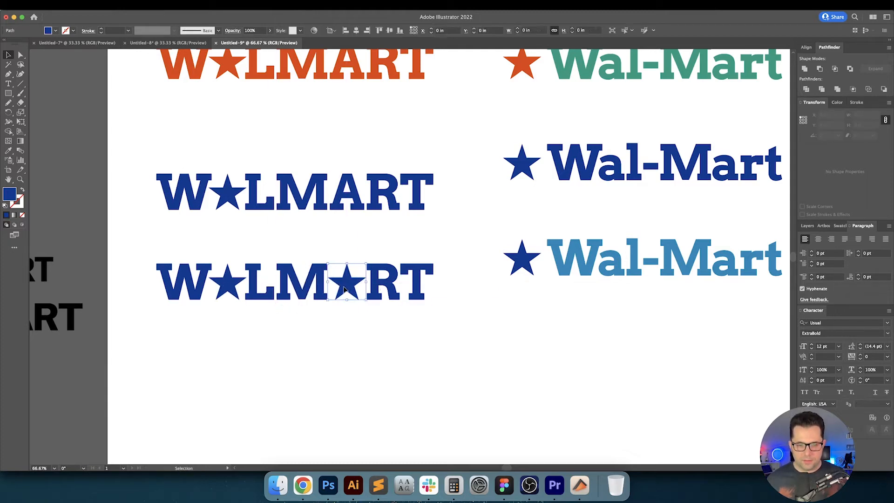
pyautogui.moveTo(343, 253); pyautogui.dragTo(366, 215)
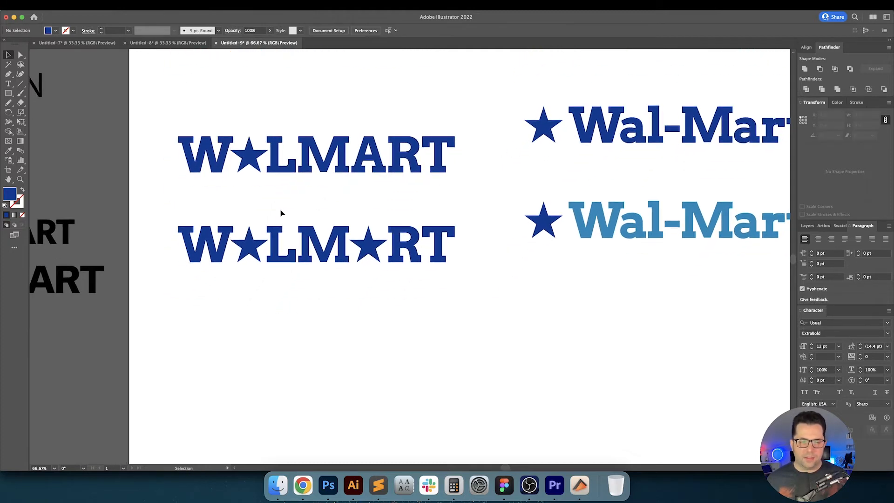
pyautogui.scroll(-2, 328, 230)
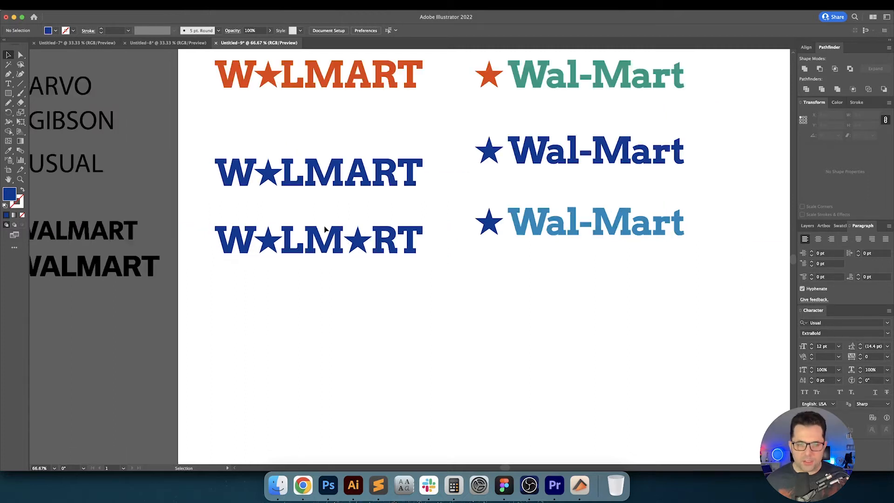
pyautogui.moveTo(349, 270); pyautogui.dragTo(344, 278)
pyautogui.moveTo(258, 193); pyautogui.dragTo(253, 182)
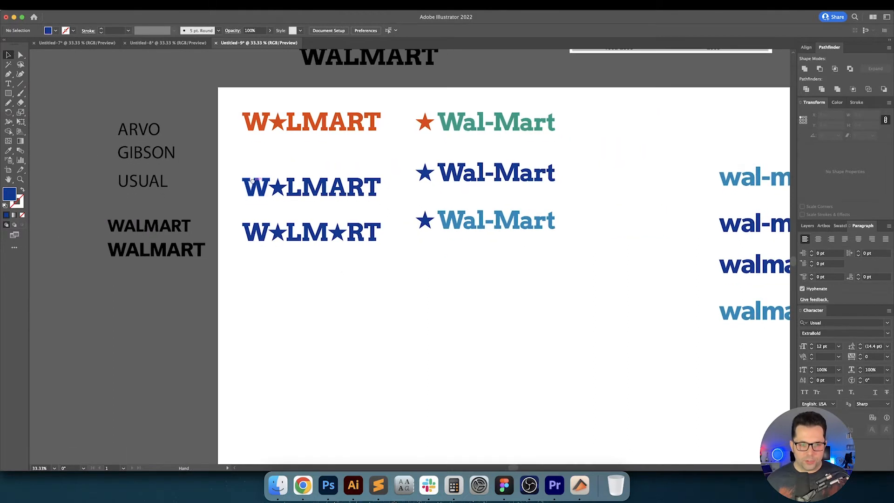
# Place a copy of the dark blue single-star WALMART logo below the two-star version and ungroup the copy.
pyautogui.click(395, 199)
pyautogui.hscroll(2, 346, 179)
pyautogui.moveTo(355, 181); pyautogui.dragTo(391, 277)
pyautogui.click(261, 286)
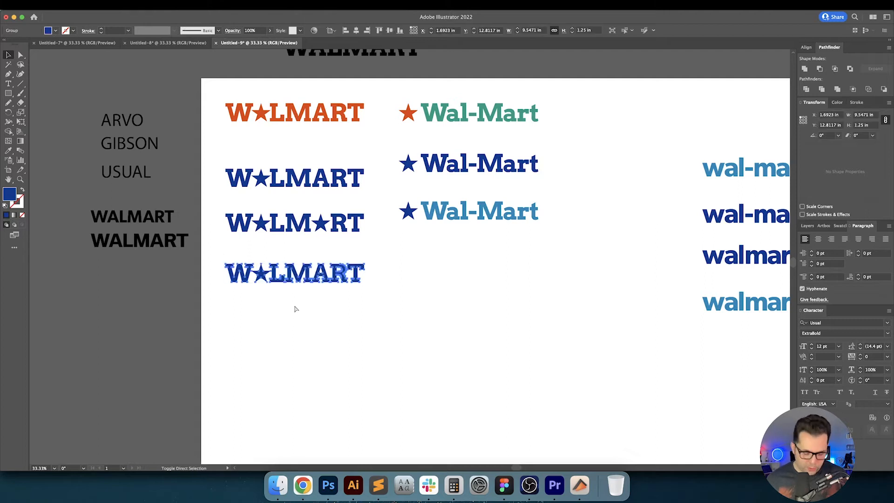
pyautogui.press('super+shift+g')
pyautogui.click(297, 357)
# Delete the star and the remaining A from the lowest dark blue WALMART copy.
pyautogui.click(261, 274)
pyautogui.press('Delete')
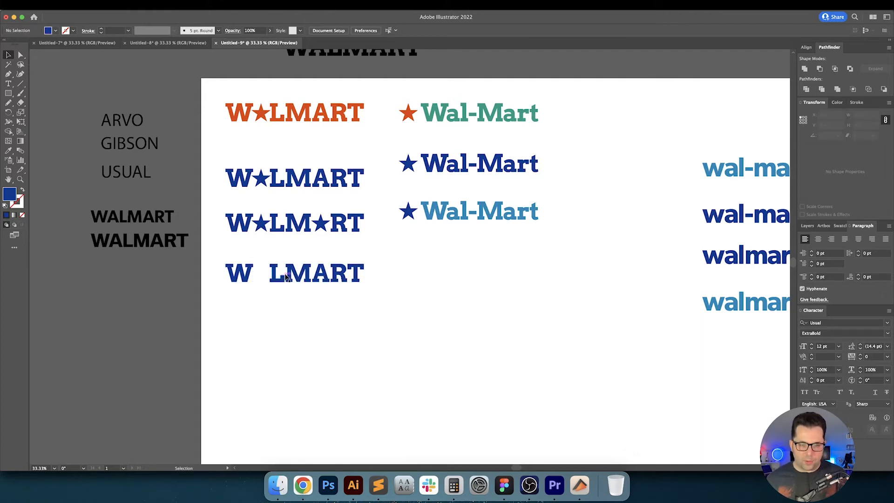
pyautogui.click(320, 274)
pyautogui.press('Delete')
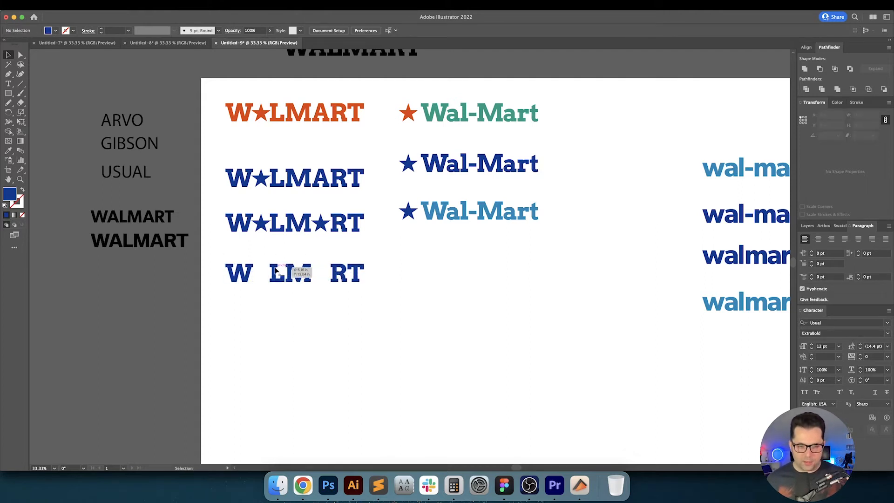
# Select the remaining W, L, M, R and T letters with the W as key object and open their distribute spacing value for editing.
pyautogui.scroll(2, 296, 269)
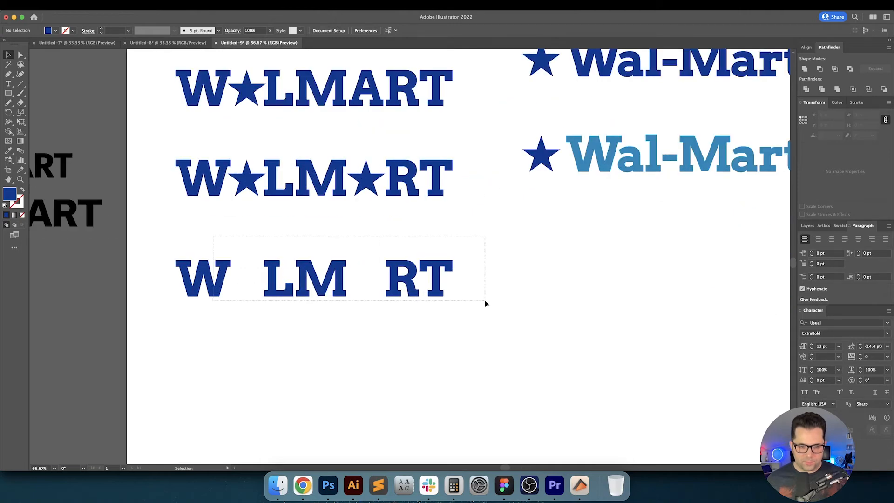
pyautogui.moveTo(485, 304); pyautogui.dragTo(485, 302)
pyautogui.click(218, 286)
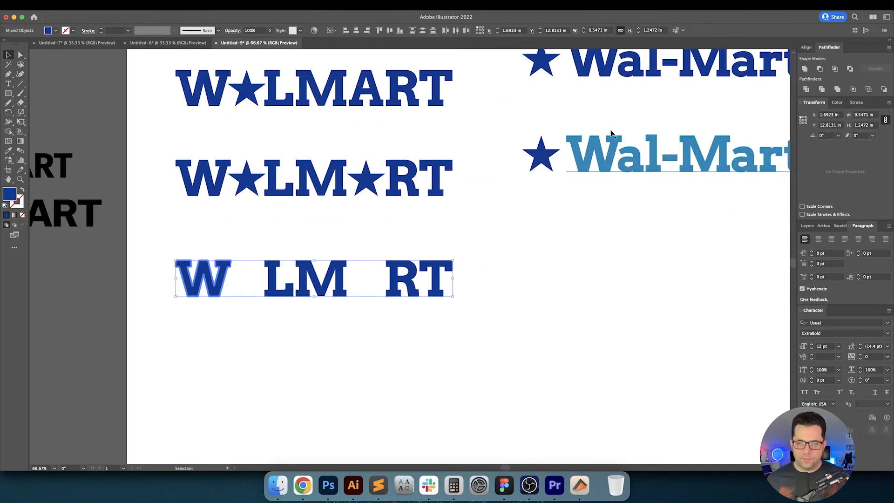
pyautogui.click(807, 47)
pyautogui.moveTo(467, 224); pyautogui.dragTo(165, 240)
pyautogui.moveTo(501, 347); pyautogui.dragTo(500, 347)
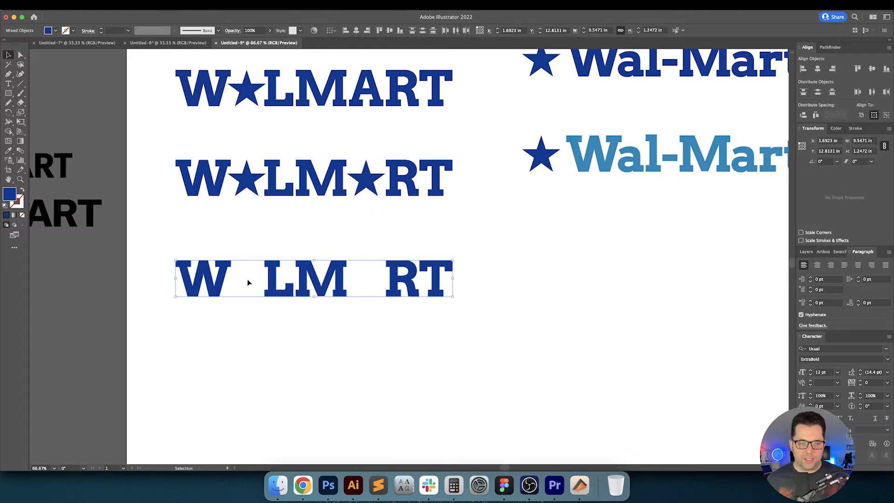
pyautogui.click(218, 289)
pyautogui.click(841, 116)
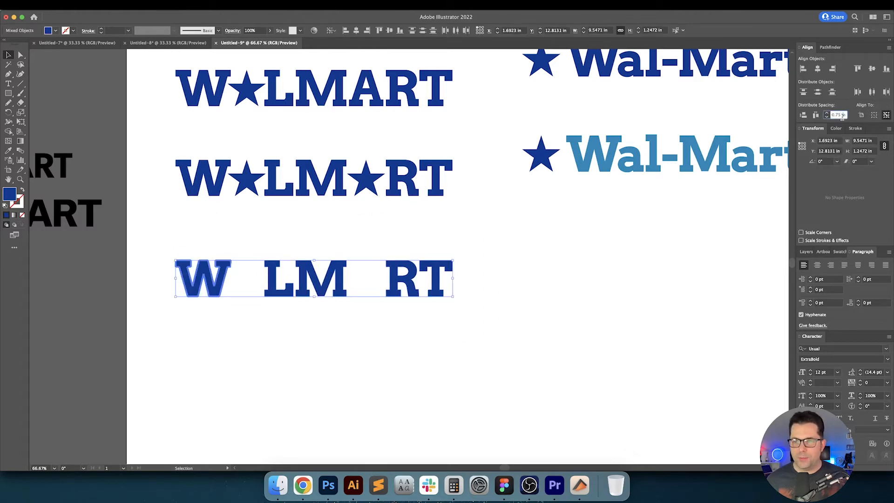
# Distribute the W, L, M, R and T letters horizontally with 0.125 in spacing, and retry with 0 in spacing.
pyautogui.write('0.125')
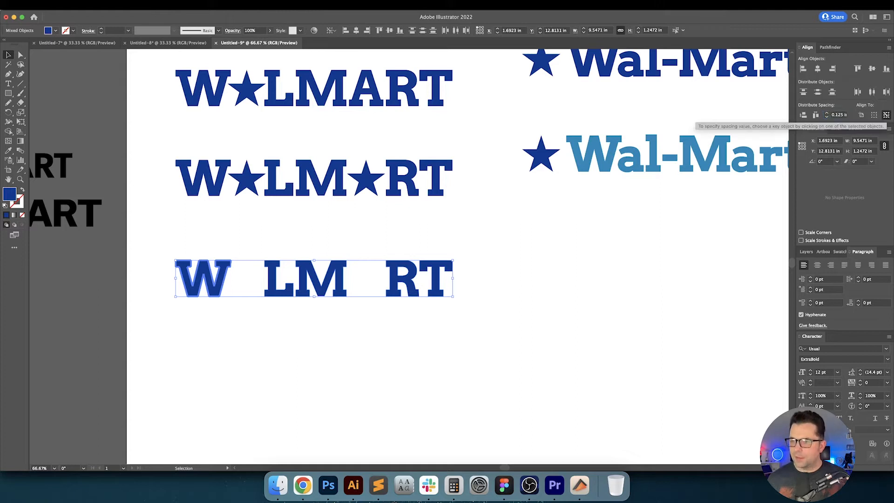
pyautogui.press('Return')
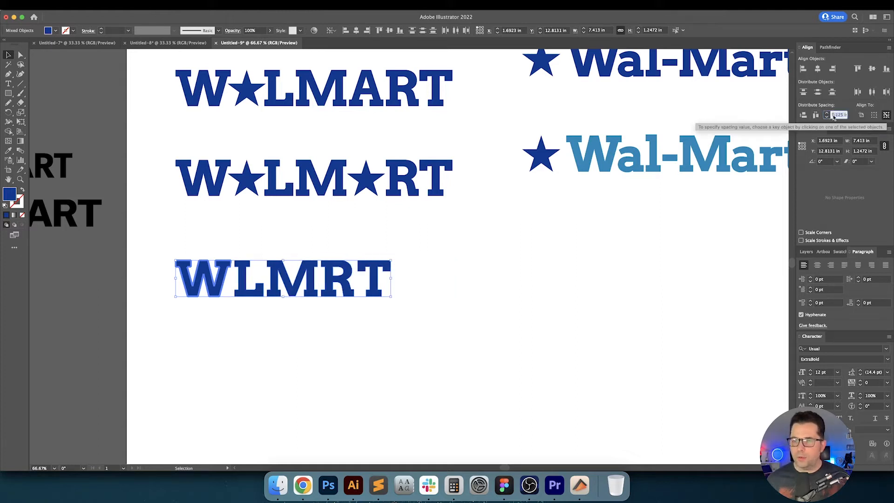
pyautogui.press('Return')
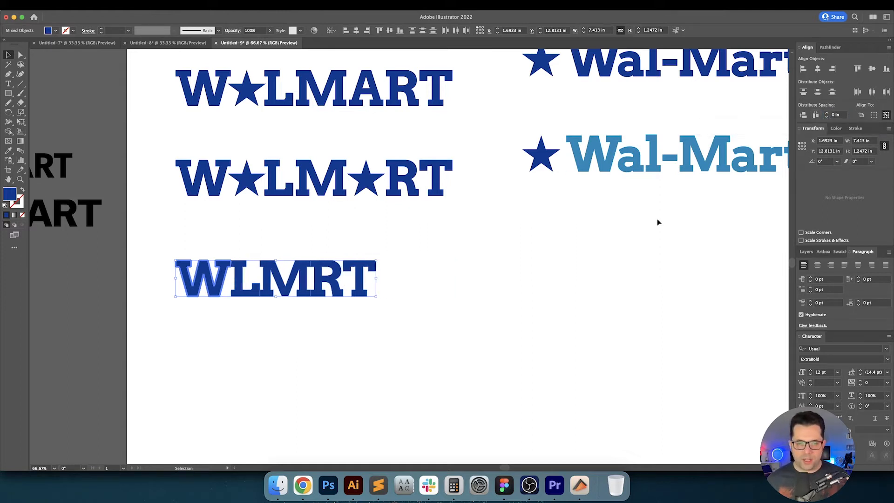
pyautogui.click(497, 317)
pyautogui.moveTo(510, 319); pyautogui.dragTo(508, 323)
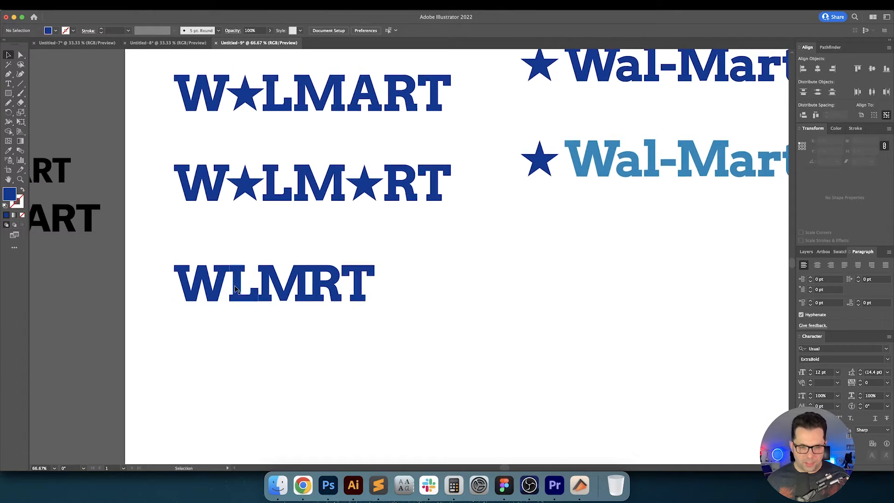
# Distribute the five WLMRT letters horizontally with 0.125 in spacing, using the W as the key object.
pyautogui.moveTo(176, 254); pyautogui.dragTo(401, 327)
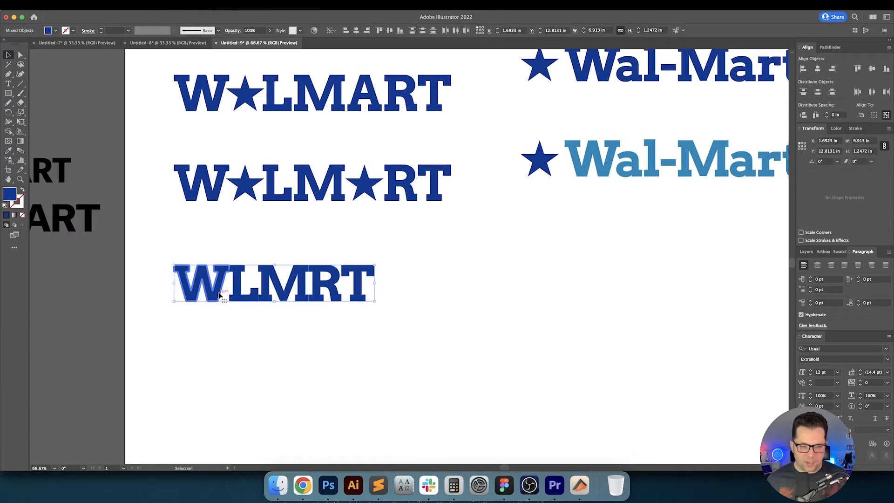
pyautogui.doubleClick(840, 115)
pyautogui.write('.125')
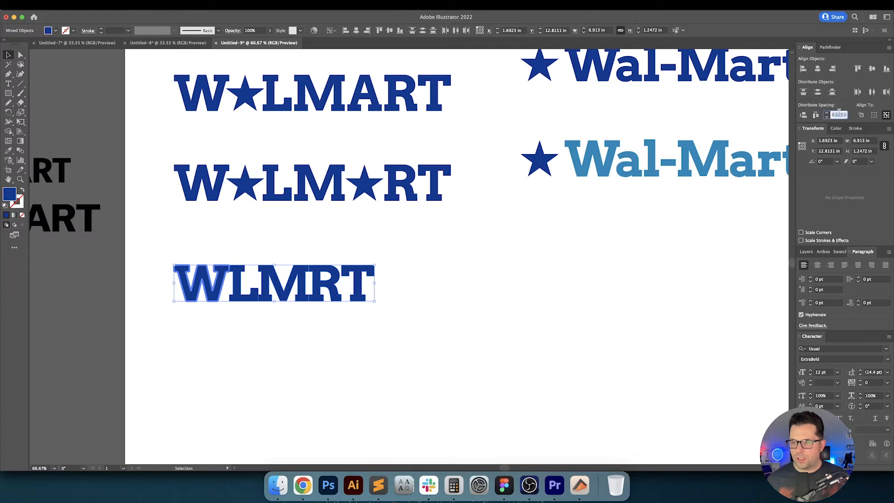
pyautogui.press('Return')
pyautogui.click(815, 116)
pyautogui.click(629, 258)
pyautogui.moveTo(598, 286); pyautogui.dragTo(628, 289)
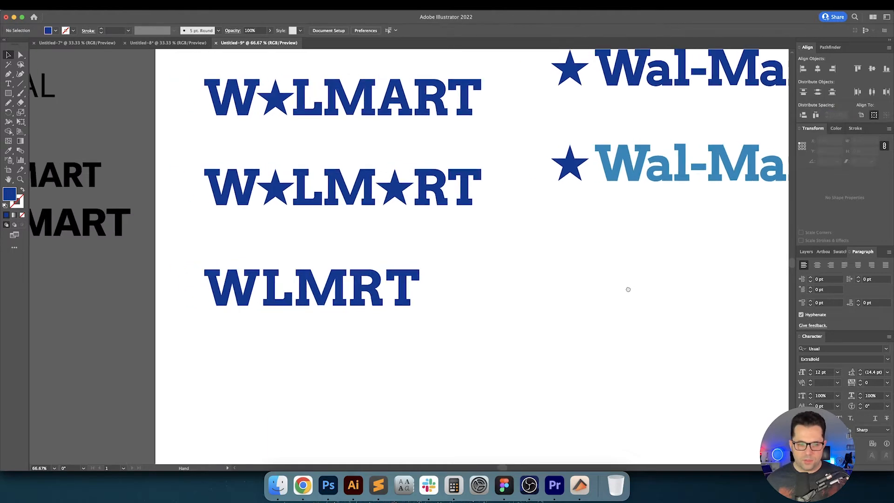
# Tighten the WLMRT wordmark by moving the L, M, R and T closer together with narrow, matching gaps.
pyautogui.scroll(5, 301, 294)
pyautogui.moveTo(334, 294); pyautogui.dragTo(427, 297)
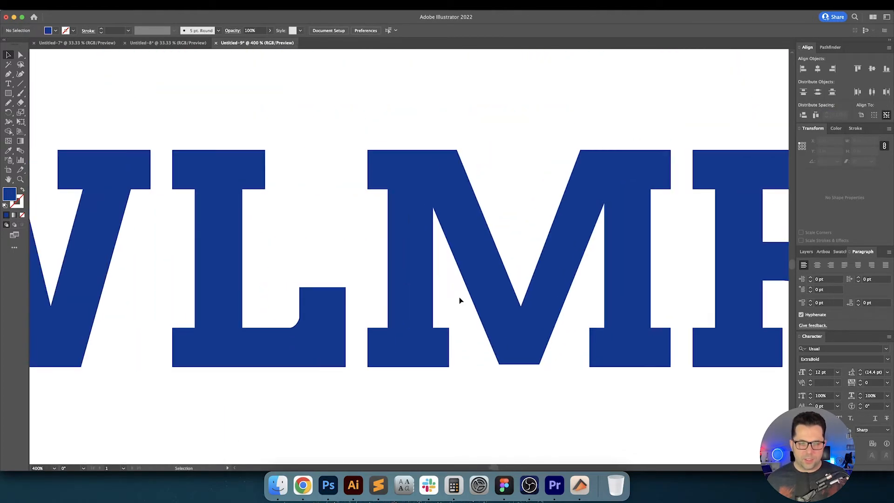
pyautogui.scroll(-1, 456, 298)
pyautogui.moveTo(349, 320); pyautogui.dragTo(337, 319)
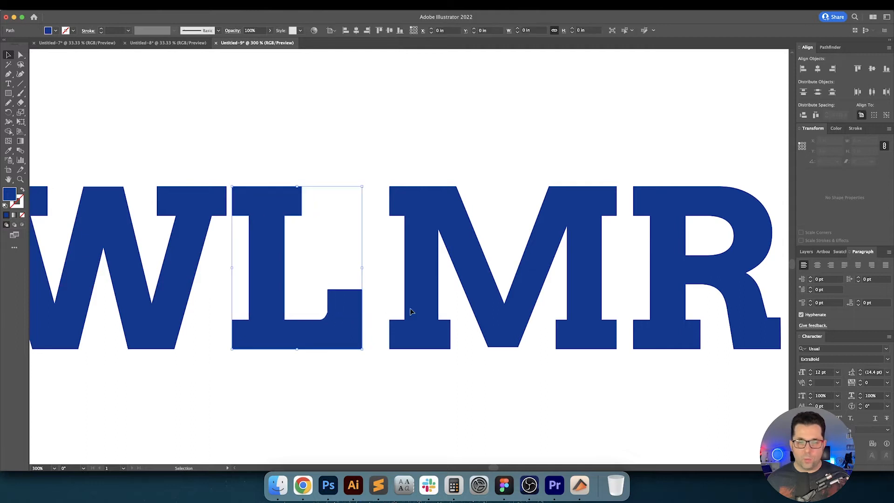
pyautogui.moveTo(430, 293); pyautogui.dragTo(409, 292)
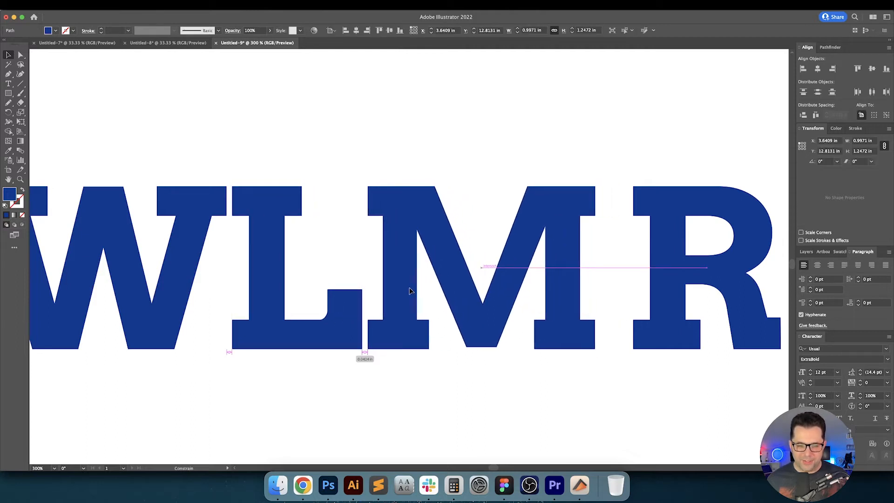
pyautogui.hscroll(5, 482, 300)
pyautogui.moveTo(512, 300); pyautogui.dragTo(480, 301)
pyautogui.moveTo(740, 287); pyautogui.dragTo(689, 289)
pyautogui.press('super+1')
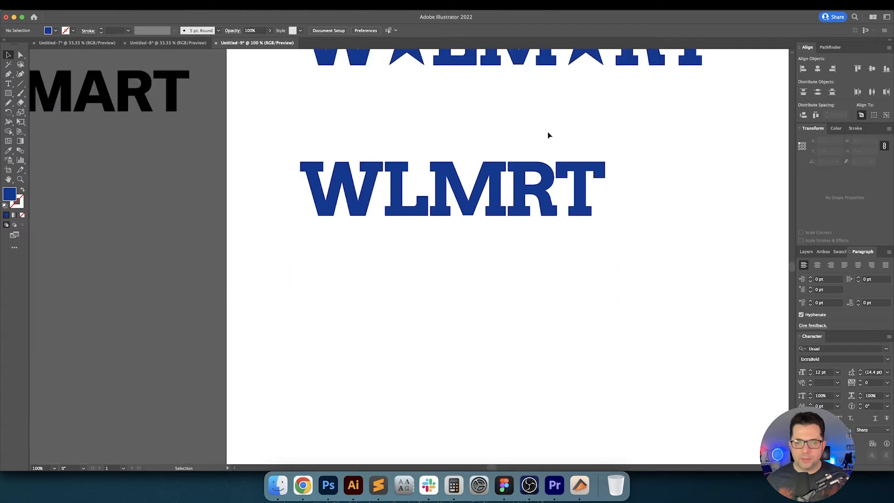
# Review the WLMRT wordmark alongside the other logo variations and the logo history reference.
pyautogui.moveTo(548, 136); pyautogui.dragTo(468, 171)
pyautogui.scroll(-2, 467, 167)
pyautogui.moveTo(562, 186); pyautogui.dragTo(446, 222)
pyautogui.moveTo(514, 213); pyautogui.dragTo(440, 292)
pyautogui.moveTo(508, 293); pyautogui.dragTo(387, 303)
pyautogui.scroll(-3, 401, 292)
pyautogui.moveTo(522, 288); pyautogui.dragTo(496, 289)
pyautogui.scroll(2, 501, 292)
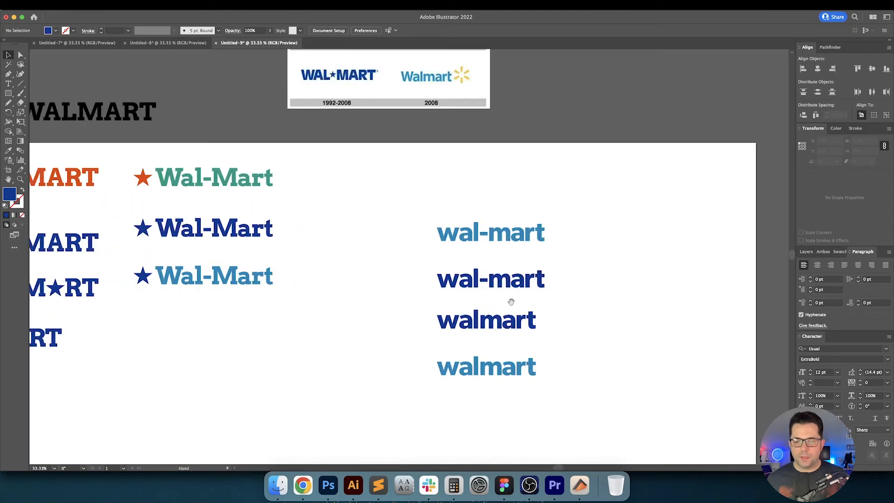
pyautogui.scroll(-3, 509, 297)
pyautogui.moveTo(448, 258); pyautogui.dragTo(438, 243)
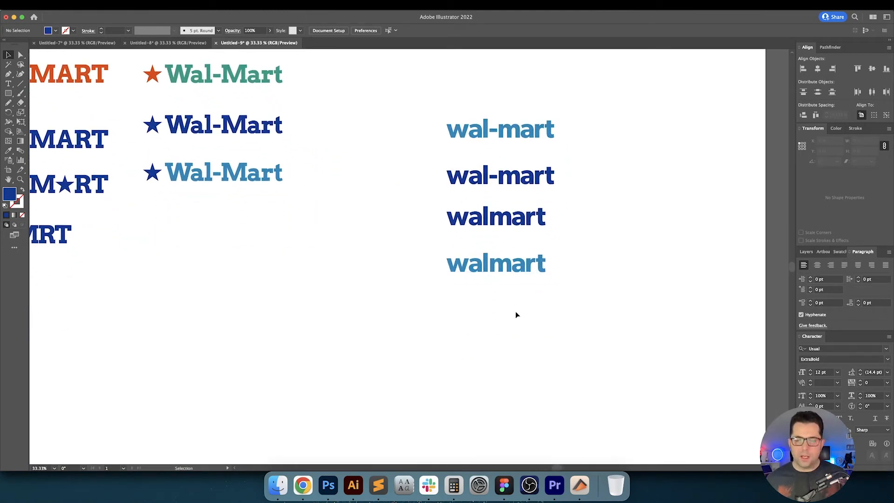
# Duplicate the light blue walmart wordmark into the empty space, capitalize its W, and enlarge it to about 11.3 in wide.
pyautogui.hscroll(-3, 508, 310)
pyautogui.moveTo(588, 274); pyautogui.dragTo(368, 301)
pyautogui.doubleClick(307, 301)
pyautogui.moveTo(307, 301); pyautogui.dragTo(288, 300)
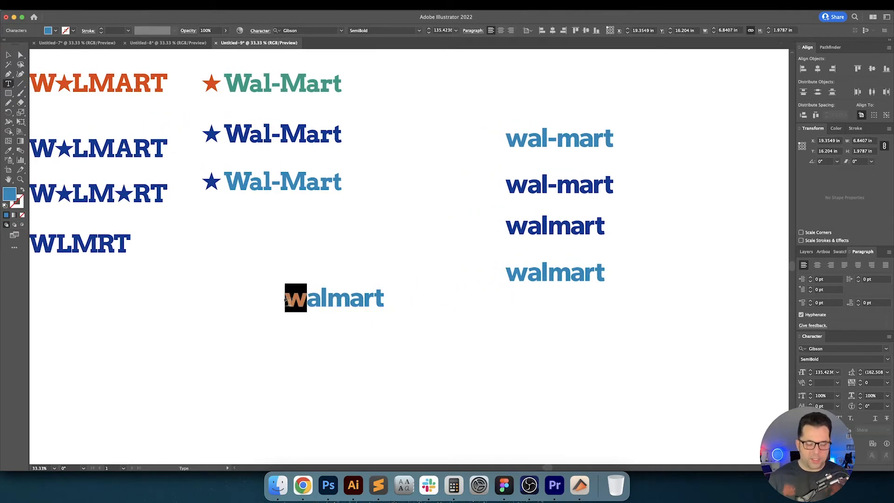
pyautogui.write('W')
pyautogui.press('Escape')
pyautogui.moveTo(389, 312); pyautogui.dragTo(515, 353)
pyautogui.click(509, 353)
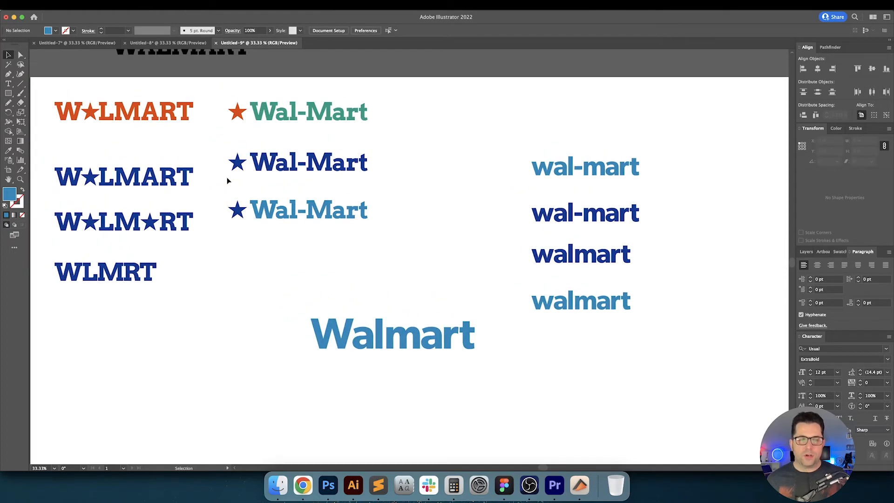
# Copy the dark blue star from the dark blue Wal-Mart logo to the upper right of the large Walmart wordmark.
pyautogui.moveTo(238, 163); pyautogui.dragTo(481, 321)
pyautogui.click(466, 313)
pyautogui.moveTo(422, 319); pyautogui.dragTo(415, 296)
pyautogui.scroll(2, 368, 289)
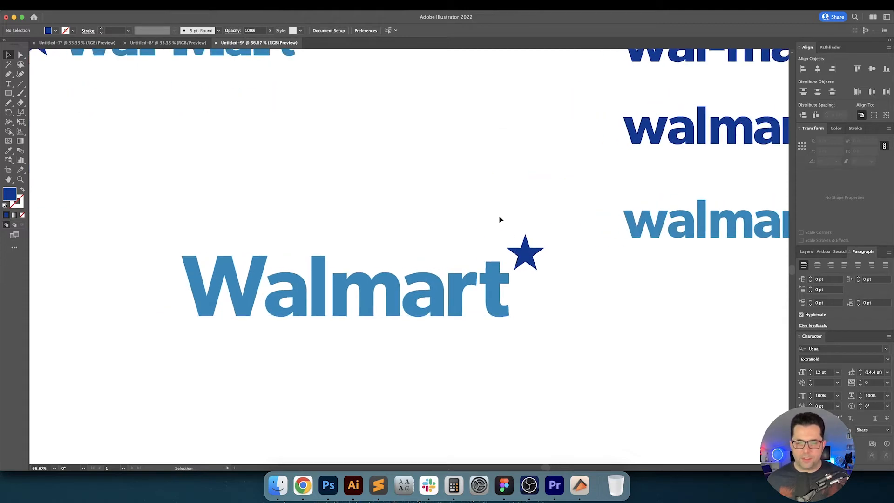
pyautogui.click(533, 272)
pyautogui.click(431, 251)
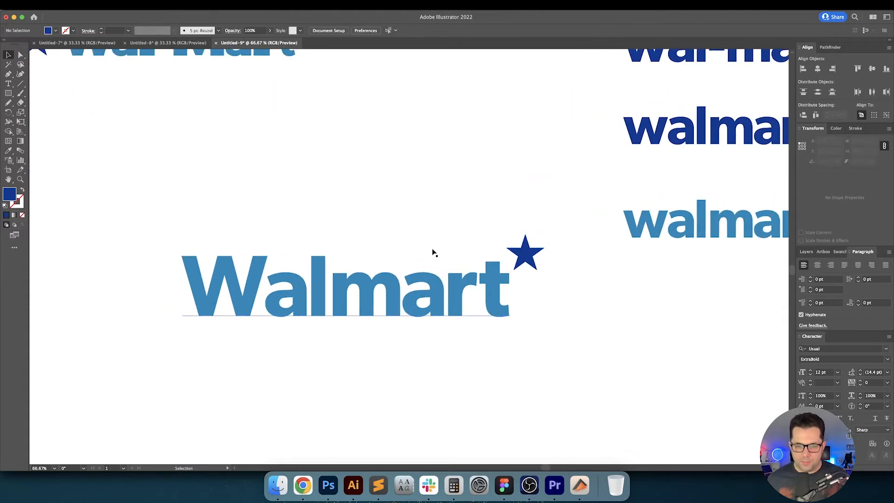
# Set the kerning between the W and a of the large Walmart text to -70 and adjust the letter pairs after it.
pyautogui.click(358, 332)
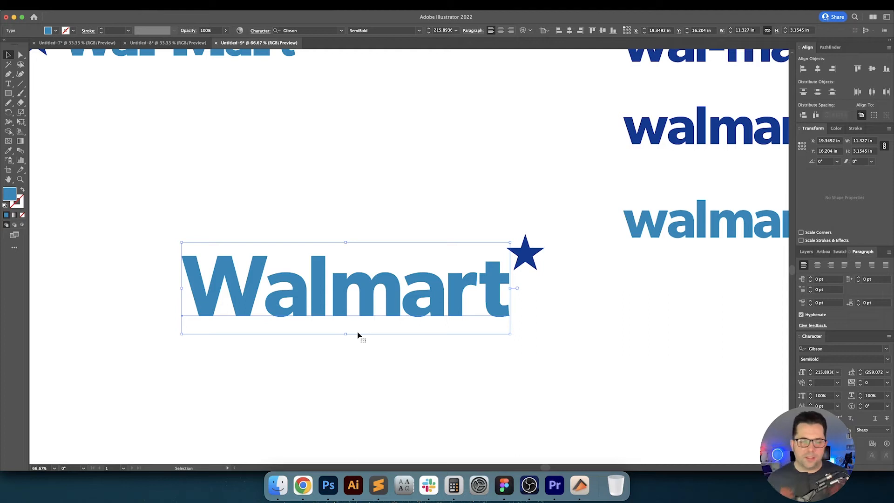
pyautogui.doubleClick(292, 301)
pyautogui.click(271, 289)
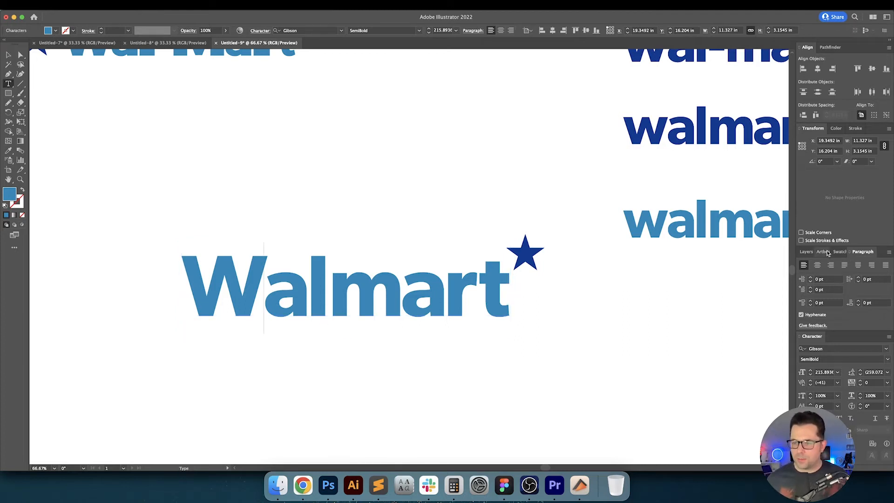
pyautogui.write('-70')
pyautogui.press('Return')
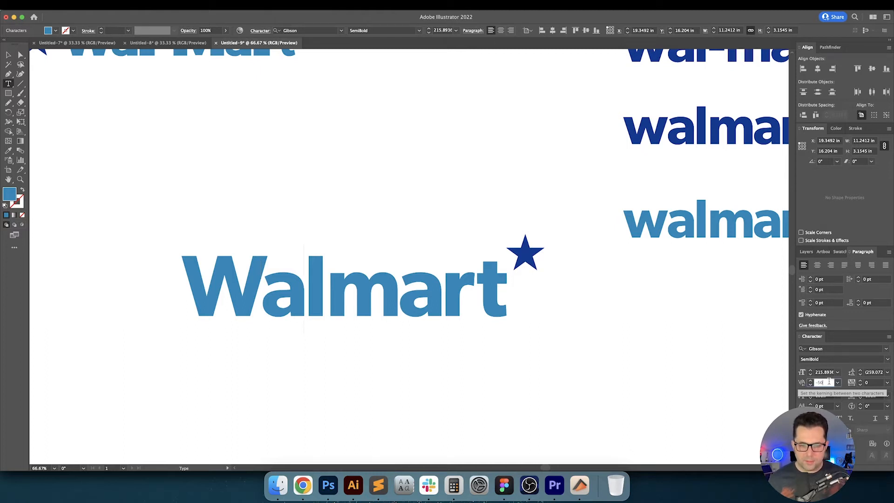
pyautogui.hotkey('shift', 'Up')
pyautogui.press('Return')
pyautogui.press('Down')
pyautogui.press('Down')
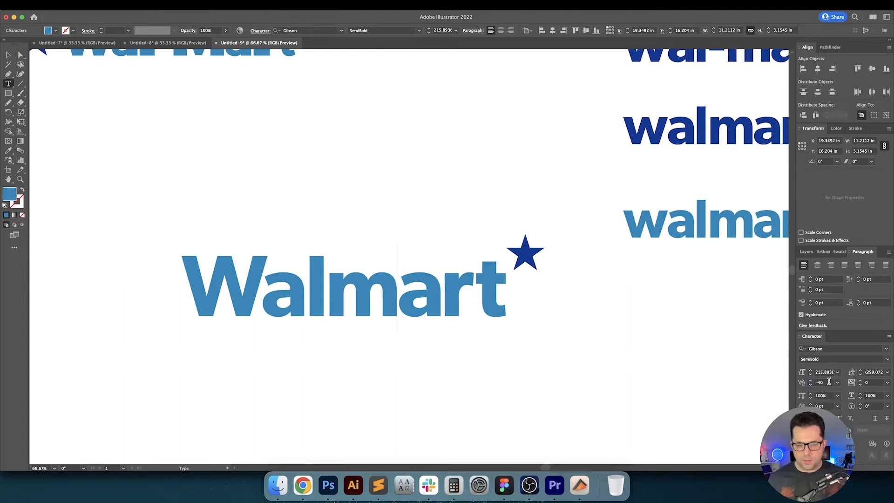
pyautogui.press('Escape')
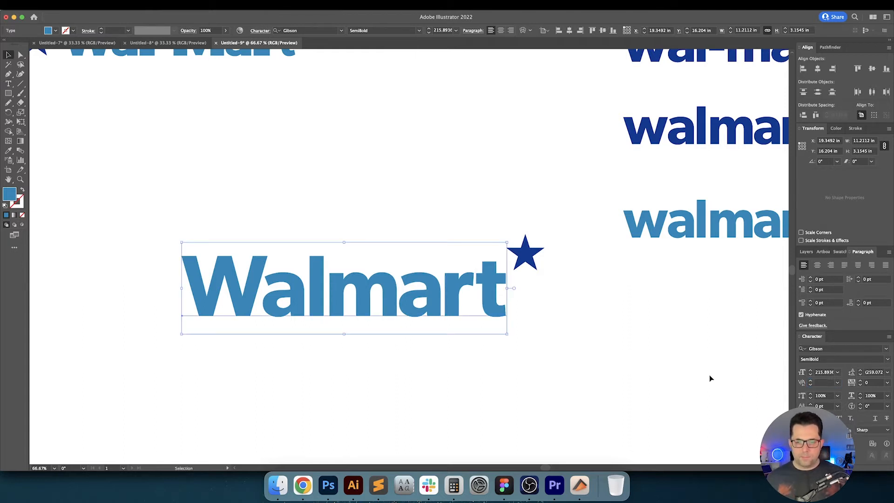
# Convert the large Walmart text to outlines.
pyautogui.click(584, 358)
pyautogui.hscroll(-3, 582, 326)
pyautogui.scroll(2, 582, 326)
pyautogui.click(562, 274)
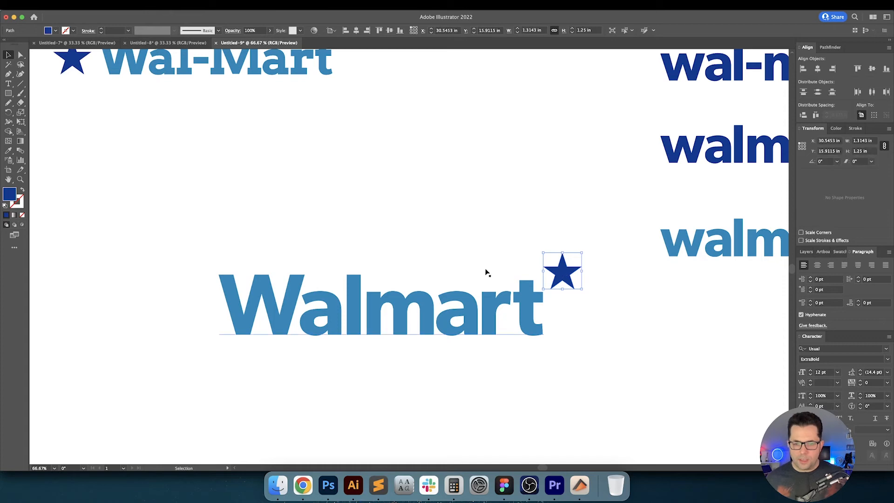
pyautogui.click(389, 291)
pyautogui.click(346, 202)
pyautogui.click(458, 346)
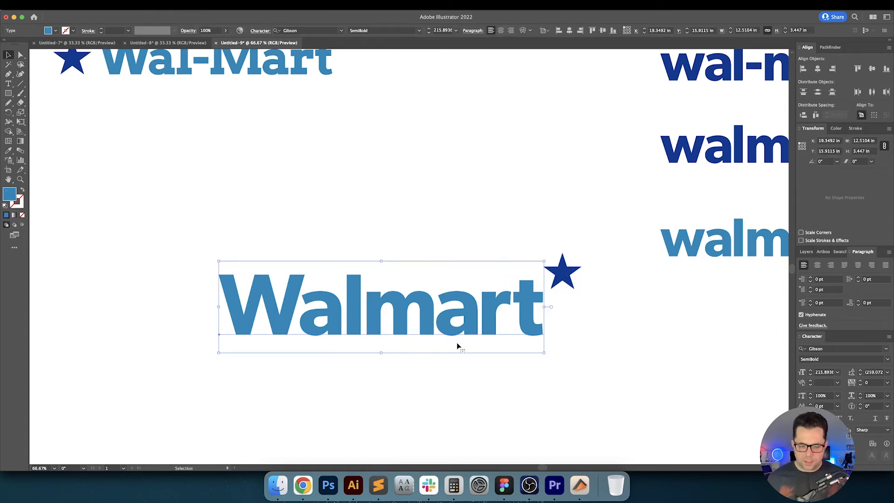
pyautogui.press('super+shift+o')
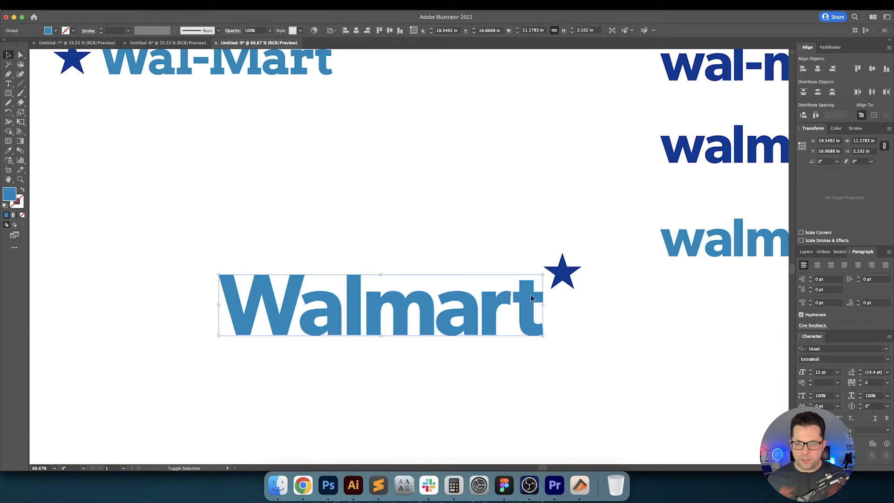
# Align the star to the right and top edges of the outlined Walmart wordmark.
pyautogui.keyDown('shift'); pyautogui.click(561, 275); pyautogui.keyUp('shift')
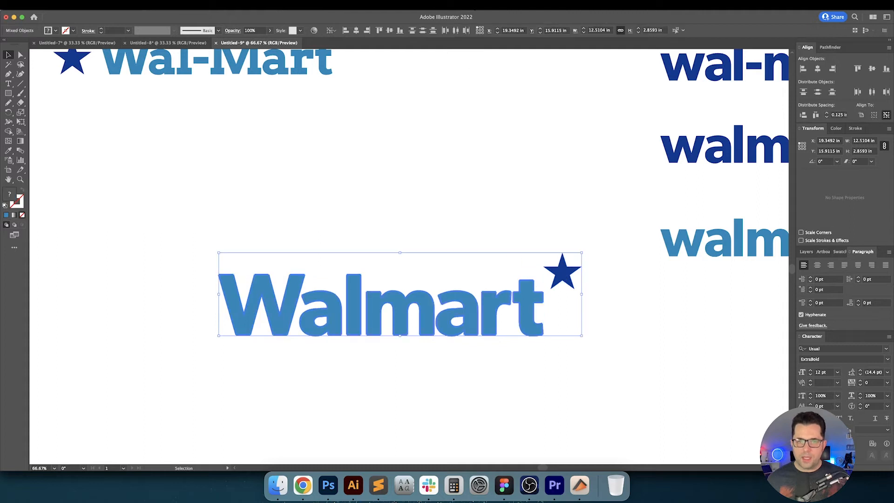
pyautogui.click(367, 30)
pyautogui.click(390, 31)
pyautogui.click(575, 260)
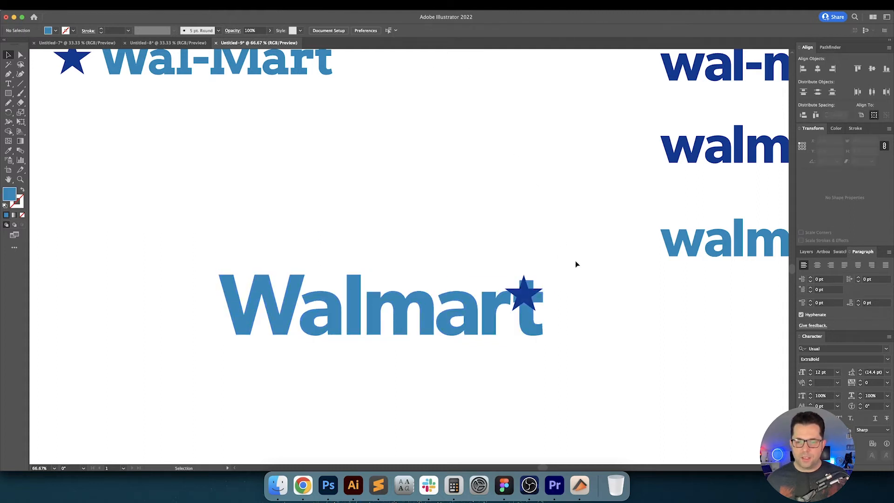
# Move the star diagonally up and outward so it sits just off the upper right corner of the t.
pyautogui.hscroll(2, 551, 251)
pyautogui.scroll(-1, 550, 252)
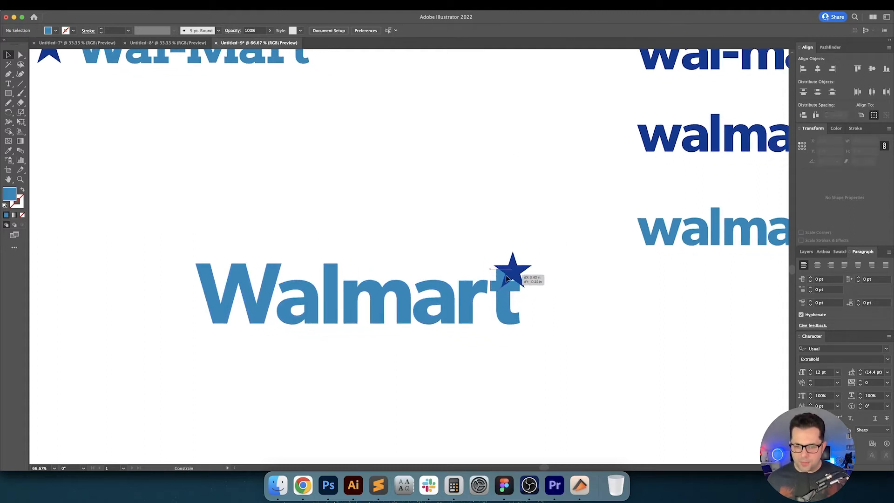
pyautogui.moveTo(508, 278); pyautogui.dragTo(526, 262)
pyautogui.click(484, 248)
# Duplicate the large Walmart wordmark with its star directly below the original.
pyautogui.scroll(-2, 475, 267)
pyautogui.moveTo(469, 269); pyautogui.dragTo(504, 282)
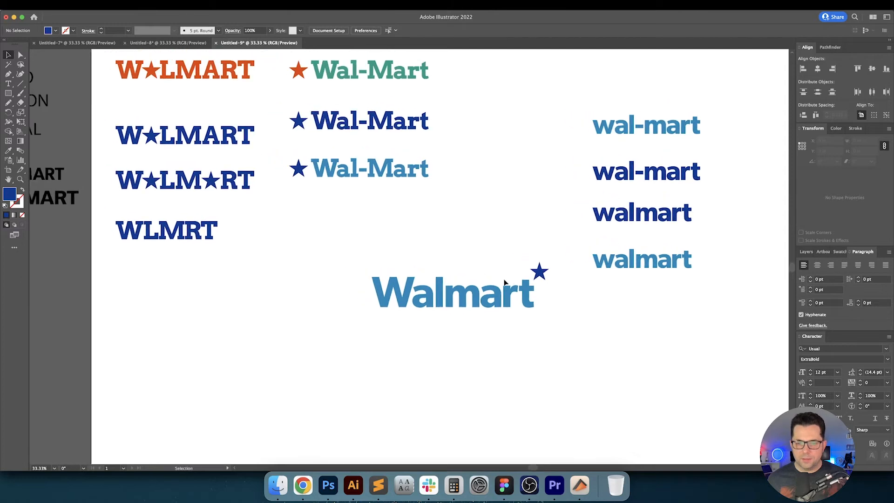
pyautogui.moveTo(427, 259); pyautogui.dragTo(381, 253)
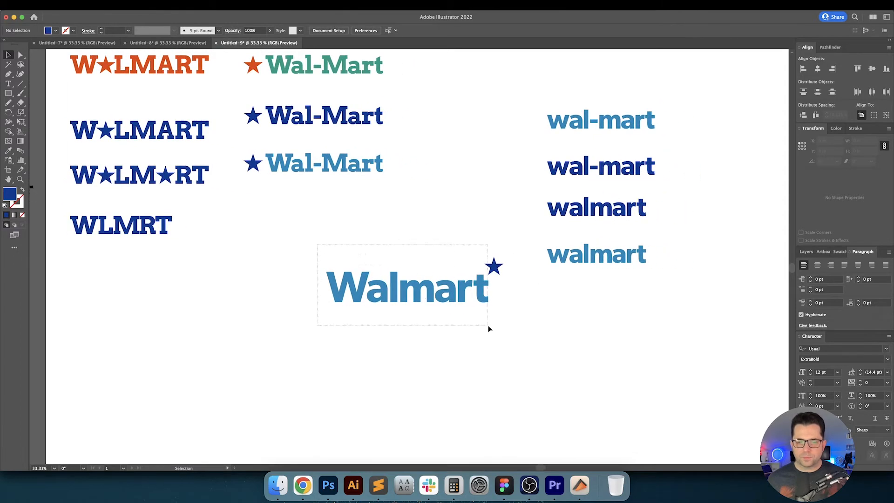
pyautogui.moveTo(489, 329); pyautogui.dragTo(489, 328)
pyautogui.moveTo(500, 288); pyautogui.dragTo(500, 364)
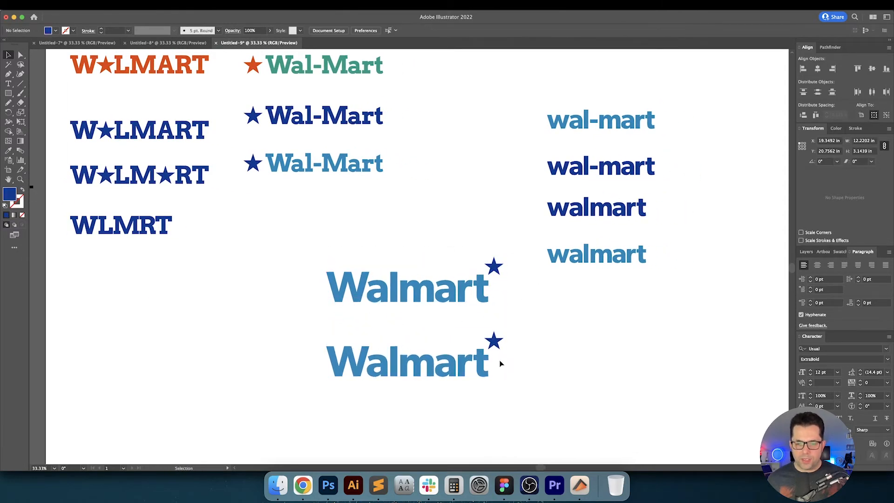
# Swap the lower copy's colors, sampling dark blue for the Walmart lettering and light blue for its star.
pyautogui.click(485, 358)
pyautogui.press('i')
pyautogui.click(495, 340)
pyautogui.press('v')
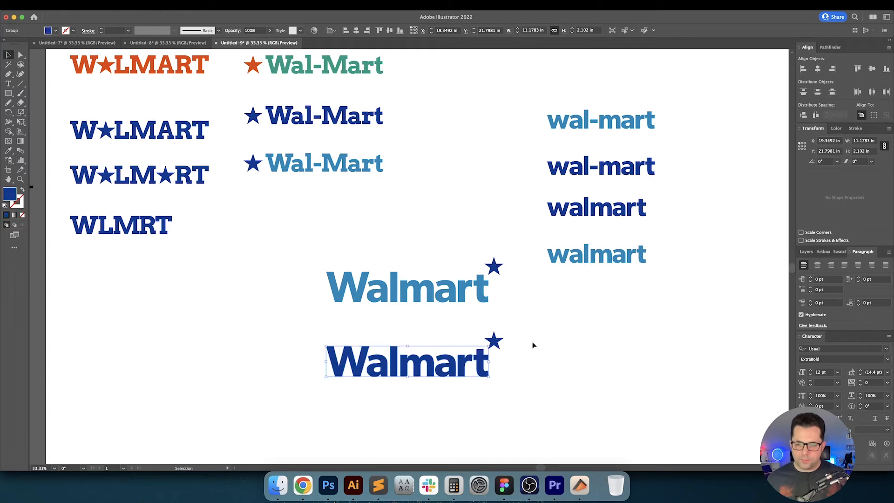
pyautogui.click(494, 341)
pyautogui.press('i')
pyautogui.click(461, 293)
pyautogui.press('v')
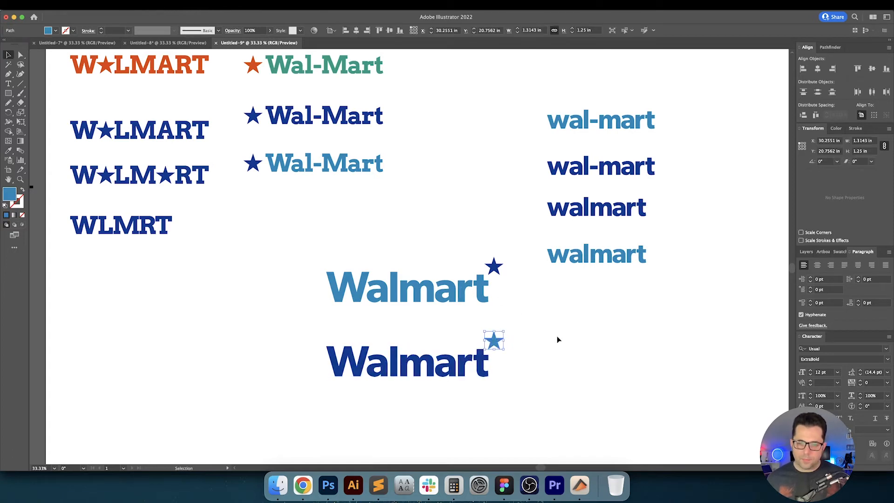
pyautogui.click(558, 340)
# Compare the finished wordmark variations with the Walmart logo history reference above the artboard.
pyautogui.hscroll(3, 587, 358)
pyautogui.hscroll(-3, 463, 343)
pyautogui.scroll(1, 463, 343)
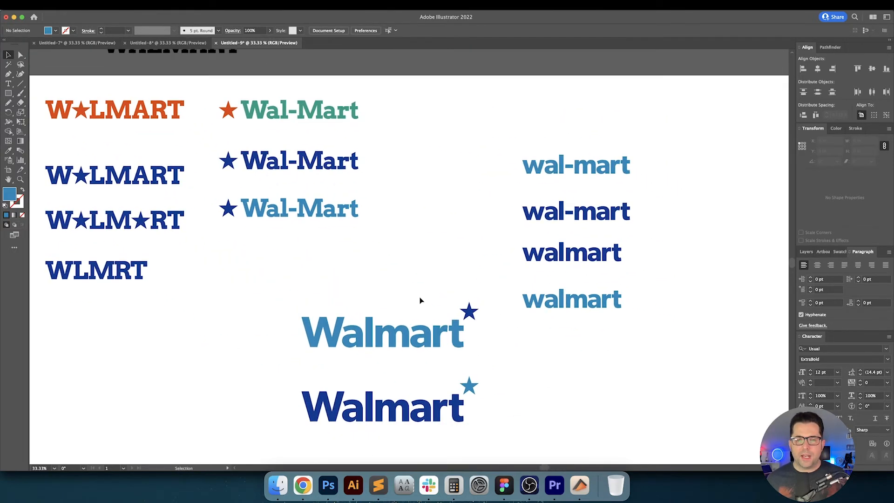
pyautogui.scroll(-1, 421, 301)
pyautogui.moveTo(508, 297); pyautogui.dragTo(451, 374)
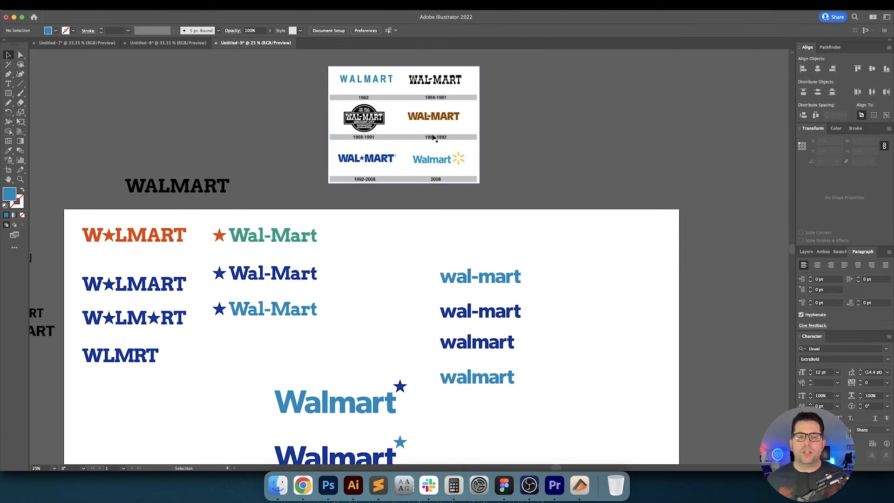
# Add a black letter W as new text in the empty area beside the large Walmart wordmarks and scale it up.
pyautogui.moveTo(434, 126); pyautogui.dragTo(376, 127)
pyautogui.moveTo(441, 261); pyautogui.dragTo(463, 231)
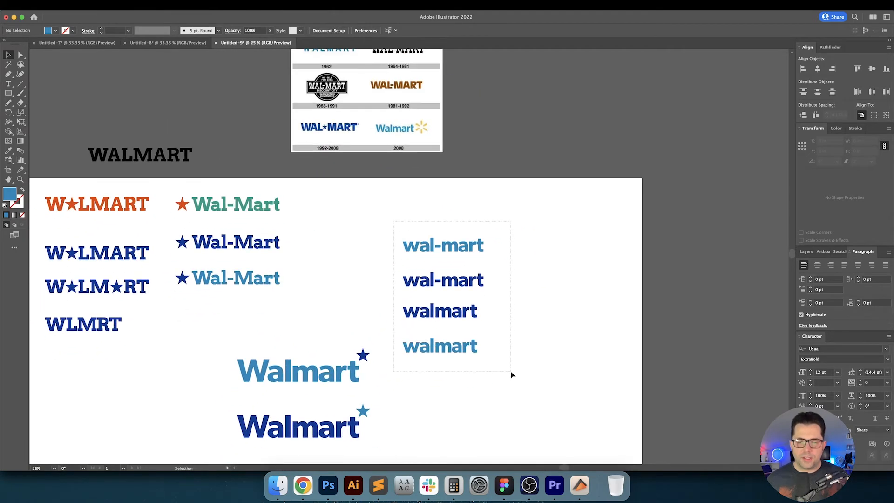
pyautogui.moveTo(463, 355); pyautogui.dragTo(383, 304)
pyautogui.click(493, 310)
pyautogui.moveTo(495, 309); pyautogui.dragTo(458, 278)
pyautogui.scroll(2, 457, 342)
pyautogui.press('t')
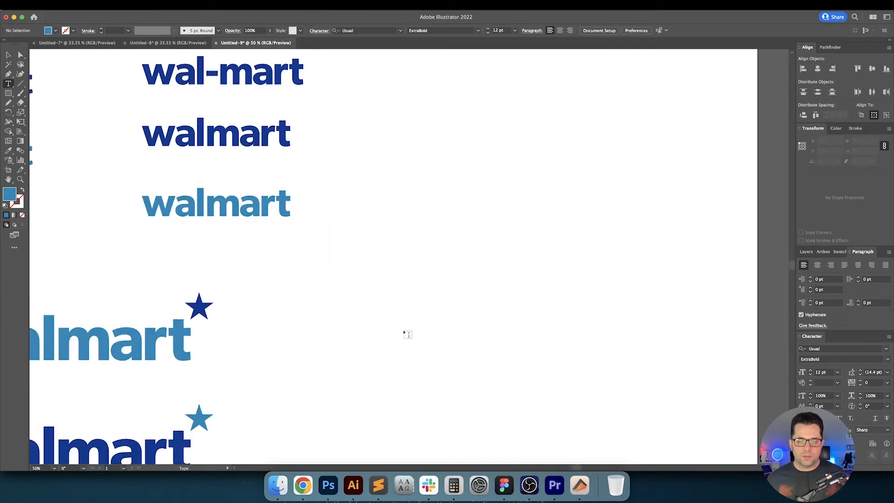
pyautogui.click(405, 334)
pyautogui.press('Escape')
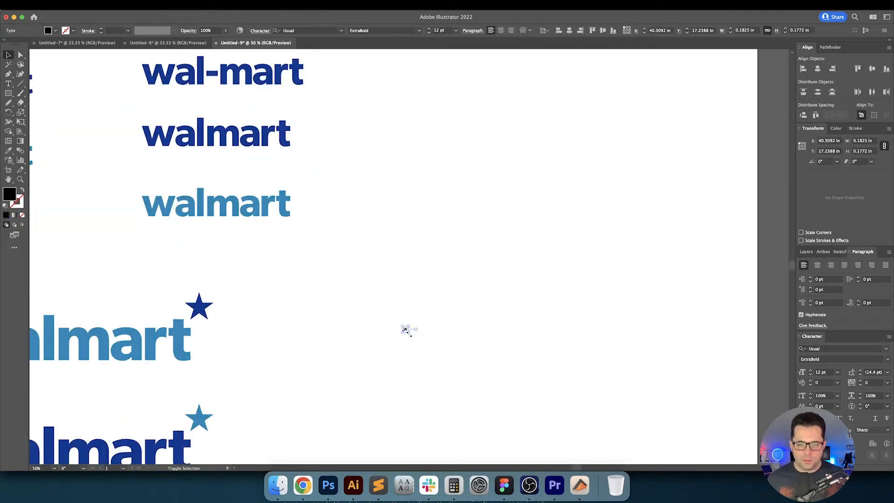
pyautogui.moveTo(408, 333); pyautogui.dragTo(484, 393)
pyautogui.click(526, 372)
# Restyle the W in Arvo Bold sampled from the black WALMART text above the artboard and enlarge it to about 6.6 in wide.
pyautogui.hscroll(1, 497, 288)
pyautogui.scroll(-5, 500, 334)
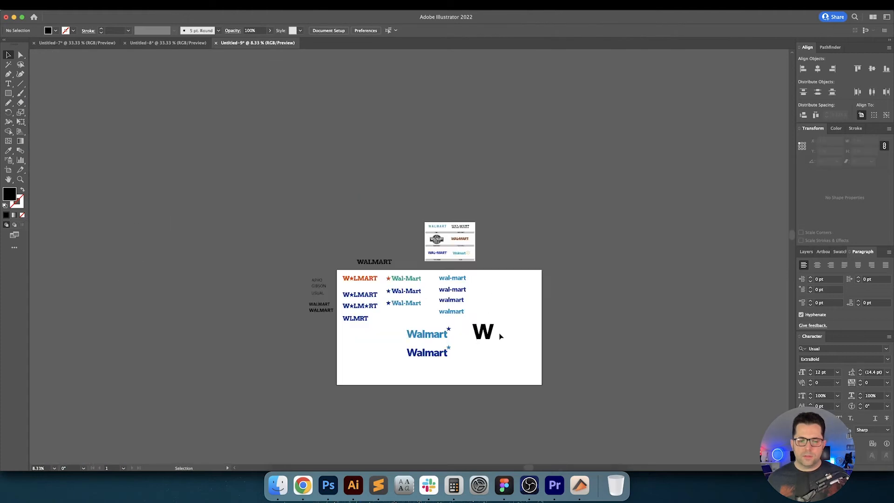
pyautogui.scroll(3, 499, 335)
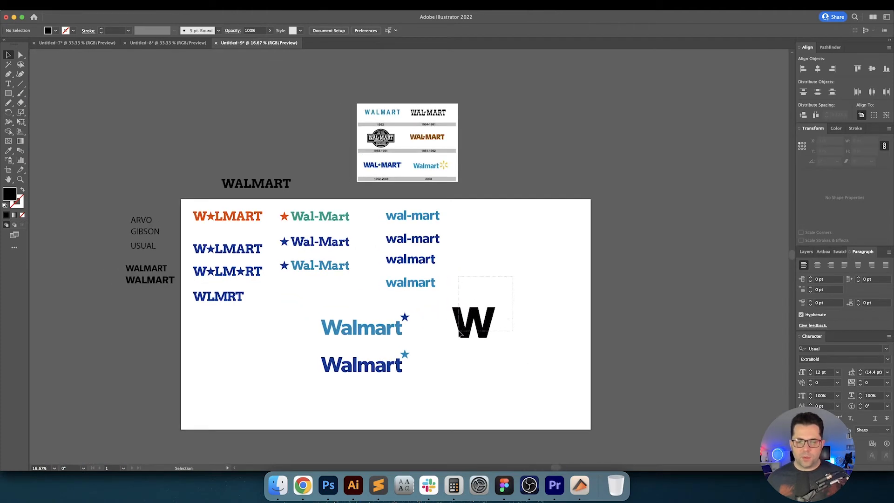
pyautogui.click(460, 334)
pyautogui.press('i')
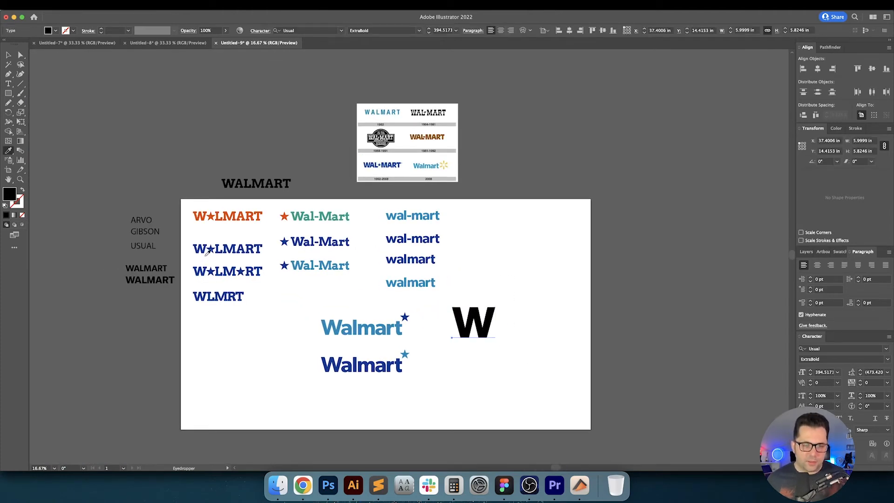
pyautogui.click(262, 187)
pyautogui.press('v')
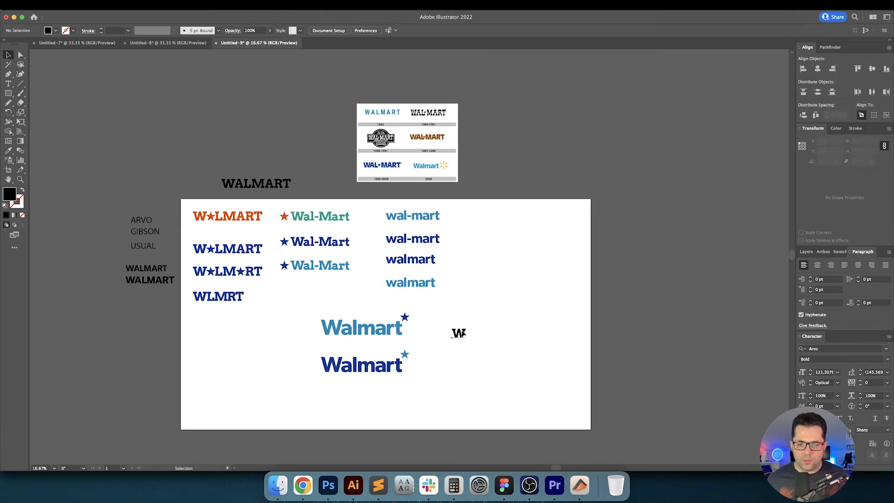
pyautogui.moveTo(467, 327); pyautogui.dragTo(500, 295)
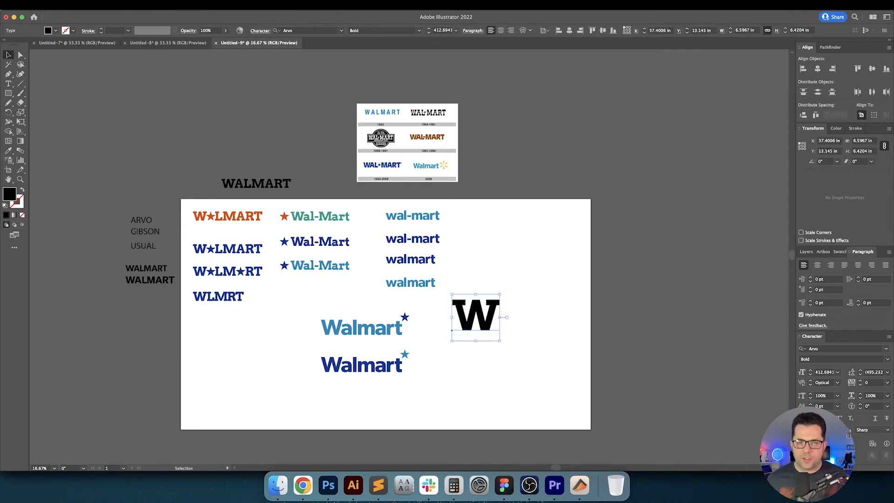
# Change the W's font style to Regular and move the letter horizontally, farther away from the Walmart wordmarks.
pyautogui.click(419, 31)
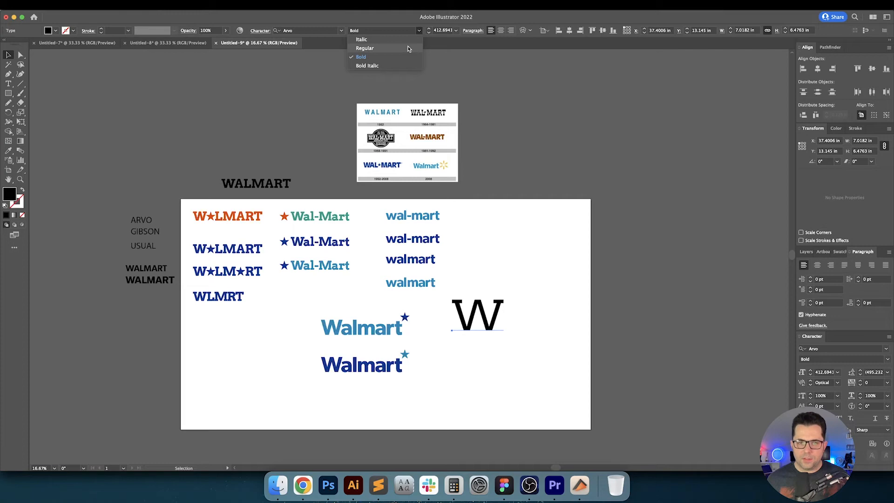
pyautogui.click(408, 48)
pyautogui.press('super+equal')
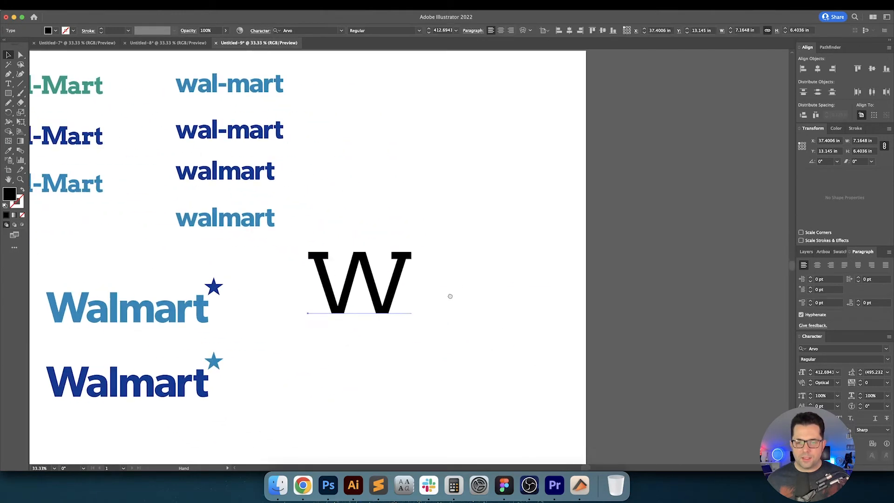
pyautogui.press('Escape')
pyautogui.moveTo(367, 303); pyautogui.dragTo(437, 303)
pyautogui.click(499, 291)
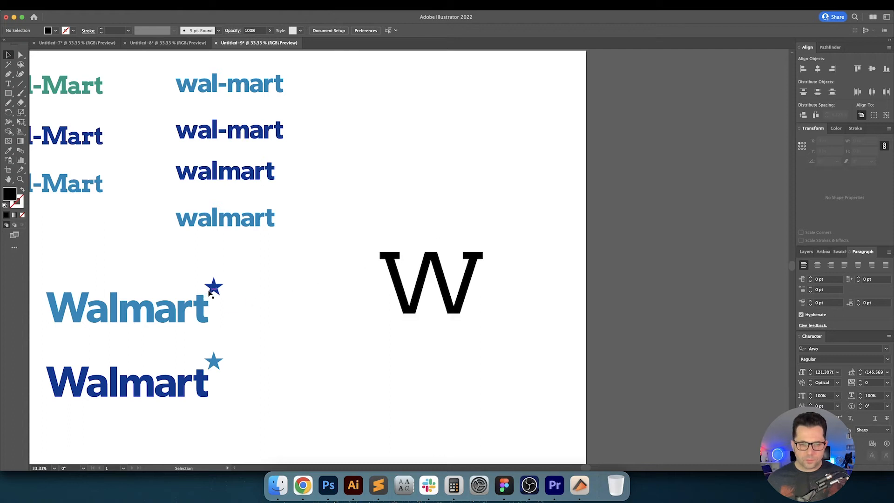
# Place an enlarged copy of the dark blue star, about 4.3 in wide, behind the W's center peak and convert the letter to outlines.
pyautogui.moveTo(211, 292); pyautogui.dragTo(476, 264)
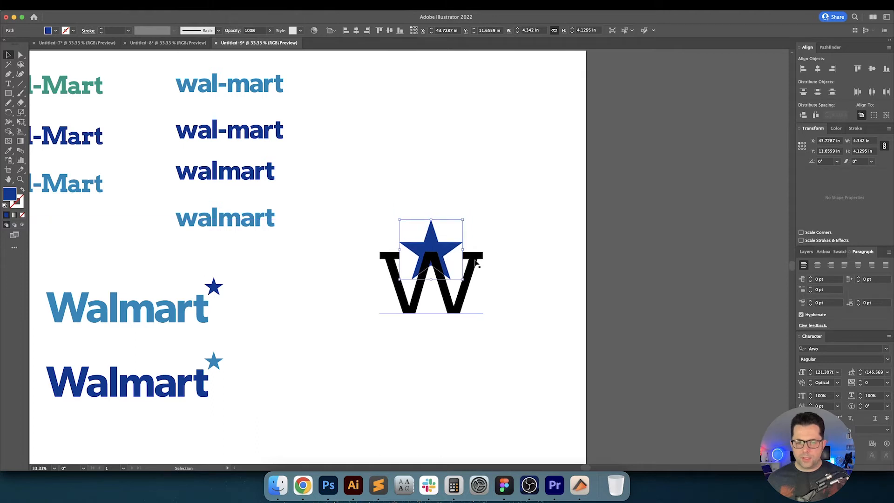
pyautogui.click(475, 263)
pyautogui.click(495, 232)
pyautogui.hscroll(2, 489, 234)
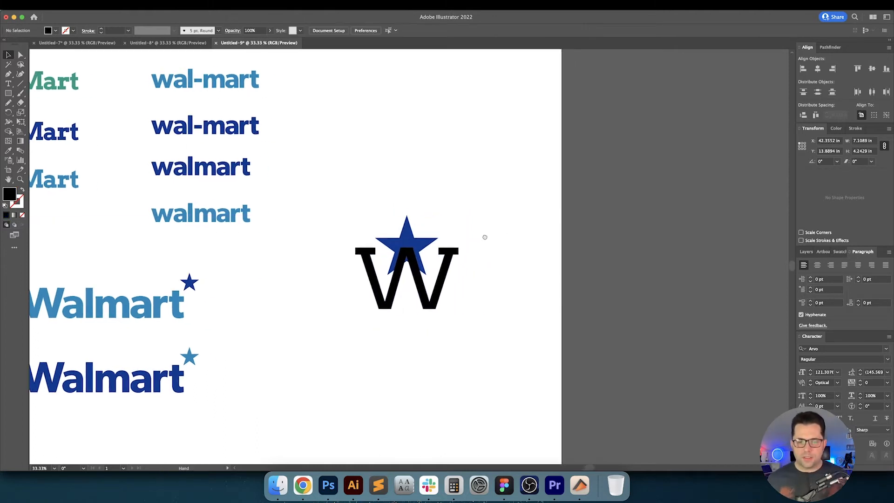
# Try light blue on the W, sampled from the upper large Walmart wordmark.
pyautogui.click(403, 280)
pyautogui.press('i')
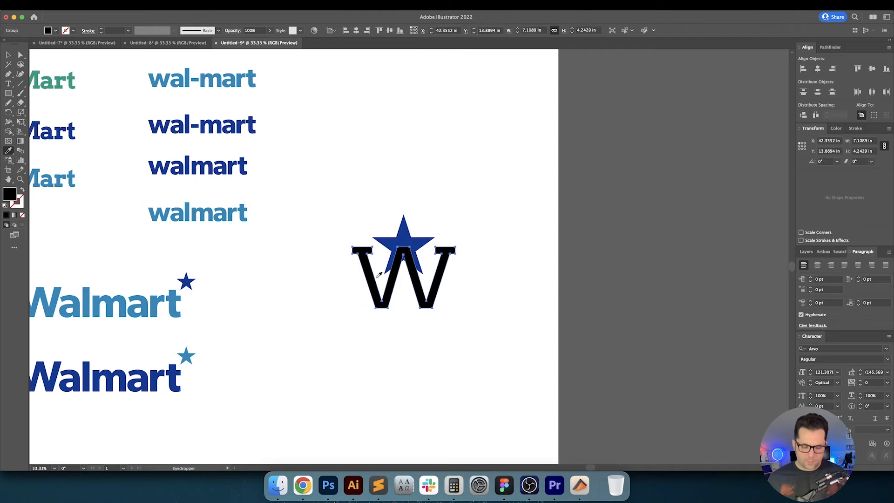
pyautogui.click(177, 304)
pyautogui.press('v')
pyautogui.click(279, 299)
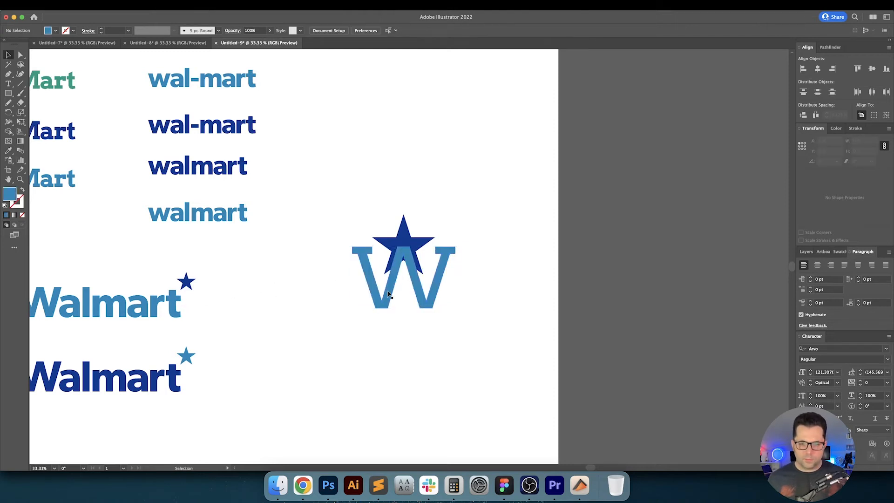
# Recolor the W and its star together with dark blue sampled from the upper wordmark's star.
pyautogui.scroll(1, 389, 294)
pyautogui.moveTo(395, 290); pyautogui.dragTo(317, 300)
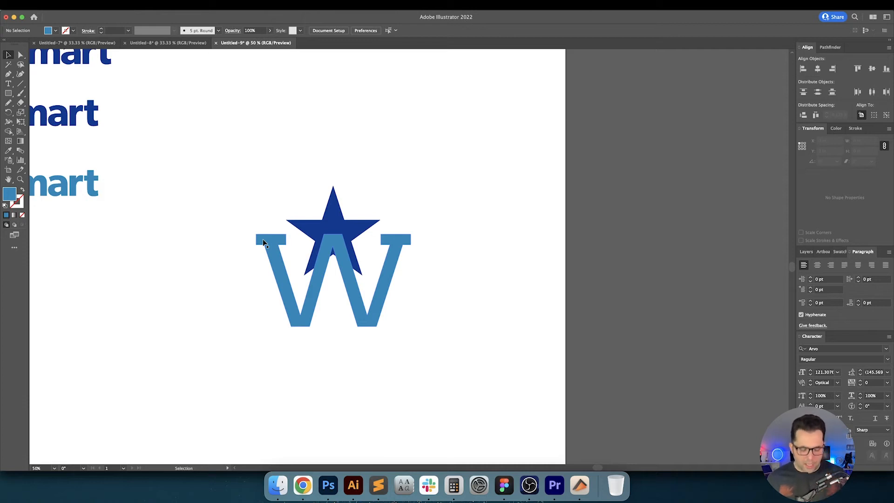
pyautogui.moveTo(413, 328); pyautogui.dragTo(254, 185)
pyautogui.hscroll(-5, 355, 286)
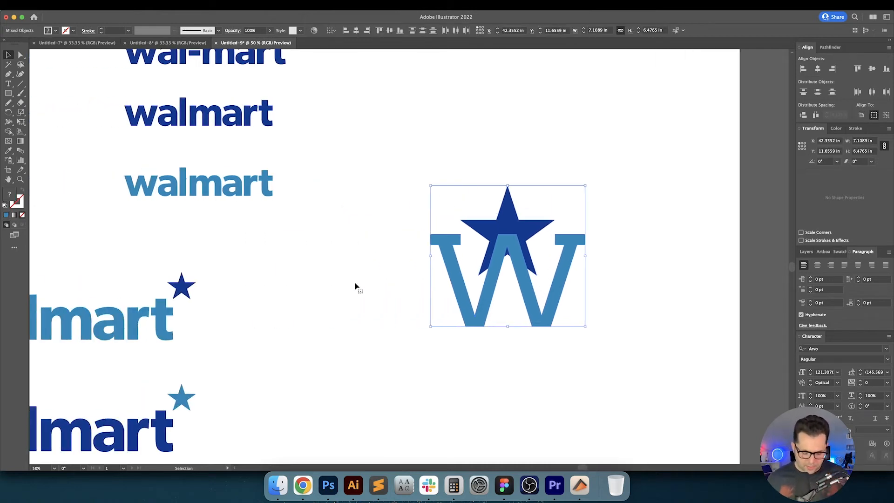
pyautogui.press('i')
pyautogui.click(186, 285)
pyautogui.press('v')
pyautogui.click(345, 274)
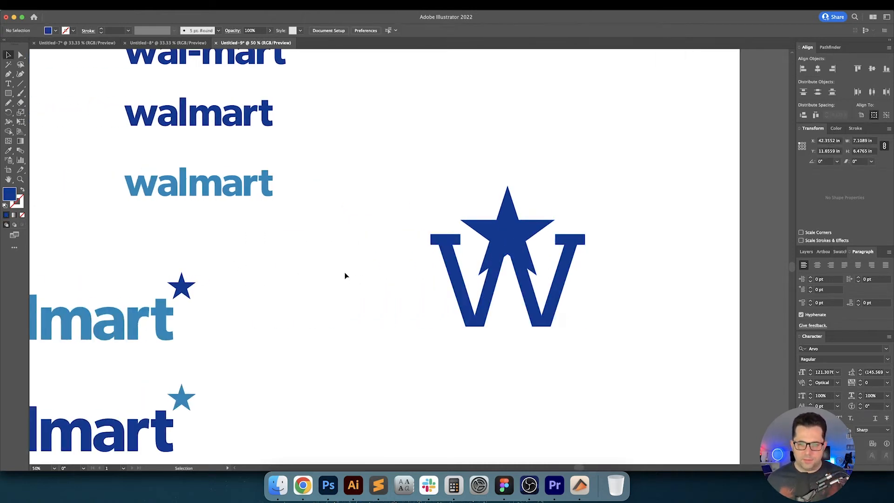
# Shrink the star to about 2 in wide and move it below the W, between the letter's two bottom points.
pyautogui.hscroll(5, 308, 280)
pyautogui.moveTo(406, 241); pyautogui.dragTo(408, 188)
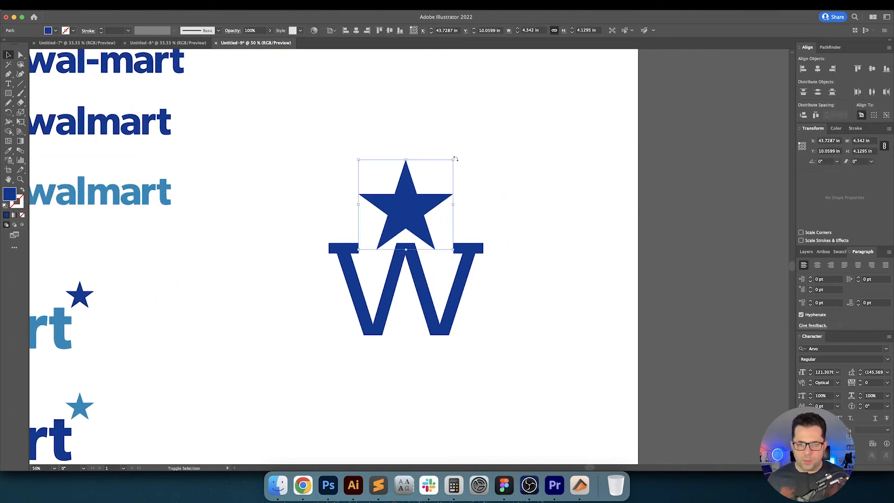
pyautogui.moveTo(406, 157); pyautogui.dragTo(416, 319)
pyautogui.scroll(4, 405, 339)
pyautogui.scroll(2, 410, 295)
pyautogui.scroll(3, 439, 318)
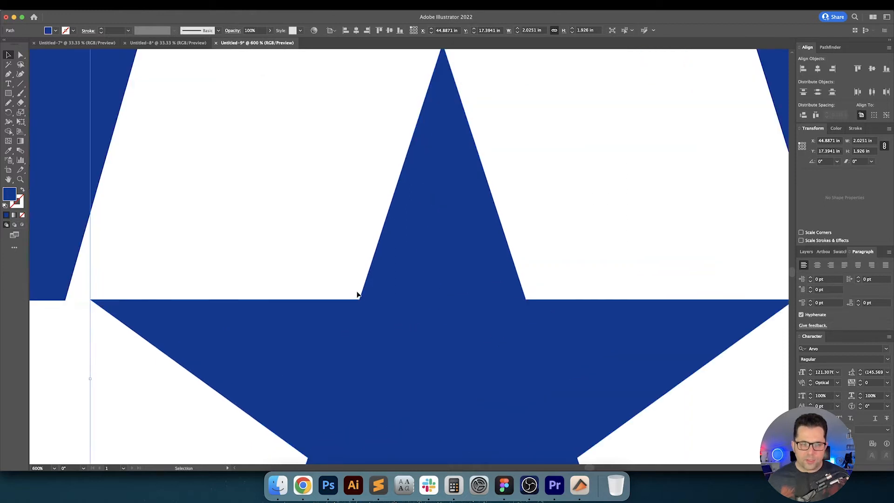
# Enlarge the star slightly from its top and align it horizontally centered with the W.
pyautogui.scroll(-5, 277, 299)
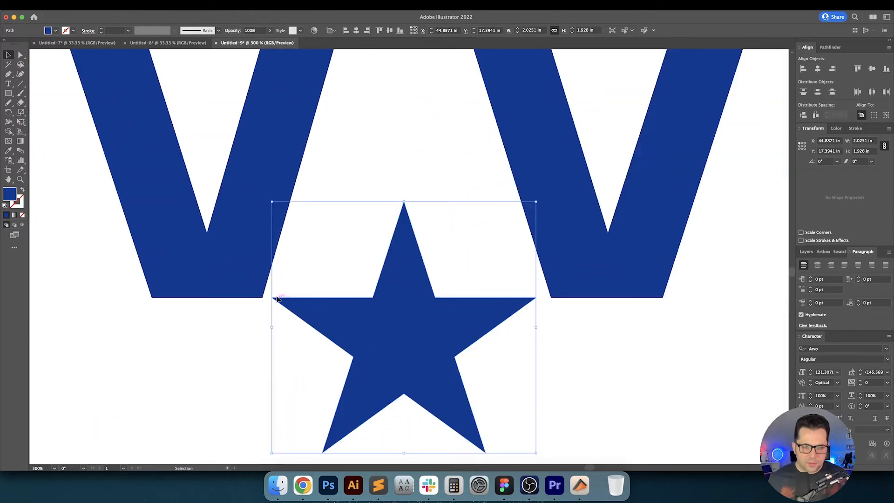
pyautogui.moveTo(361, 233); pyautogui.dragTo(361, 224)
pyautogui.keyDown('shift'); pyautogui.click(457, 230); pyautogui.keyUp('shift')
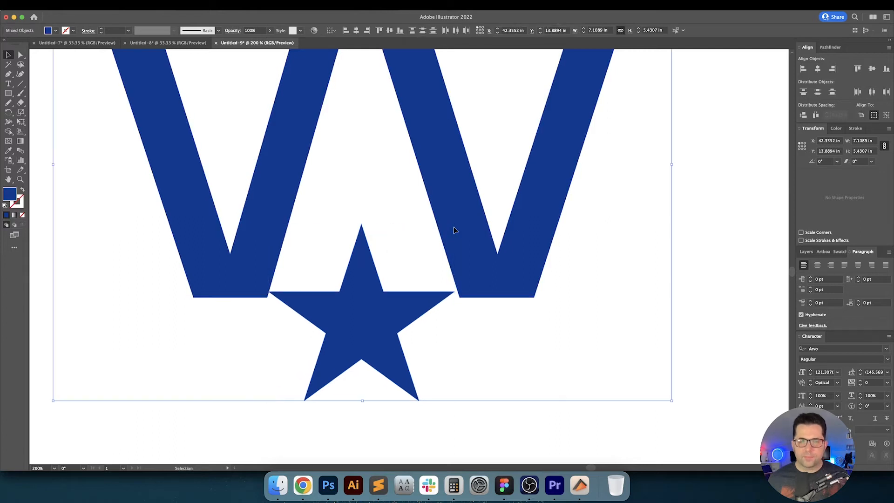
pyautogui.click(455, 229)
pyautogui.click(356, 31)
pyautogui.click(369, 199)
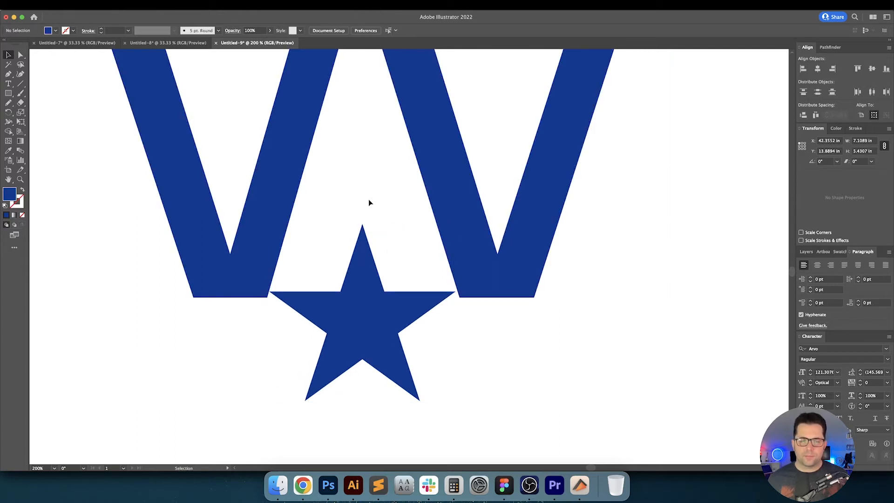
# Scale the star to about 2.2 in wide and lower it so its arms meet the W's inner bottom corners.
pyautogui.click(373, 303)
pyautogui.moveTo(373, 303); pyautogui.dragTo(373, 309)
pyautogui.moveTo(363, 230); pyautogui.dragTo(363, 224)
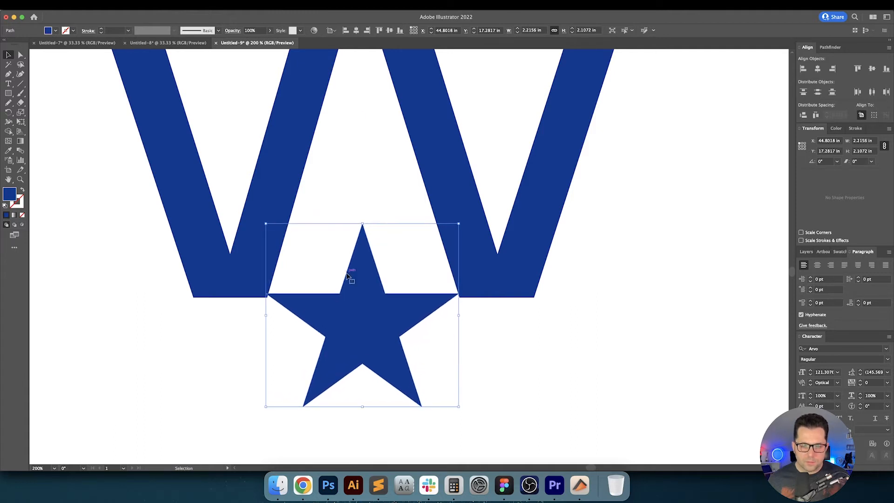
pyautogui.moveTo(358, 288); pyautogui.dragTo(365, 297)
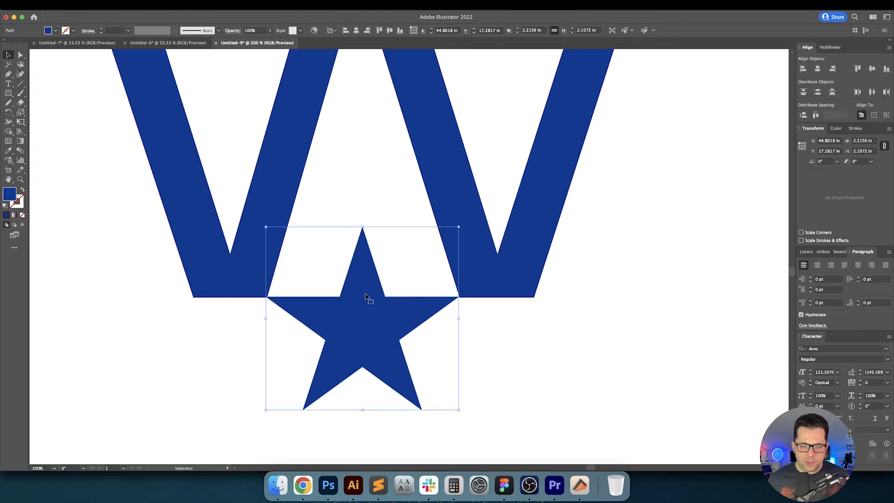
# Nudge the star slightly down and right until its horizontal arms line up exactly with the W's bottom edge.
pyautogui.scroll(5, 293, 301)
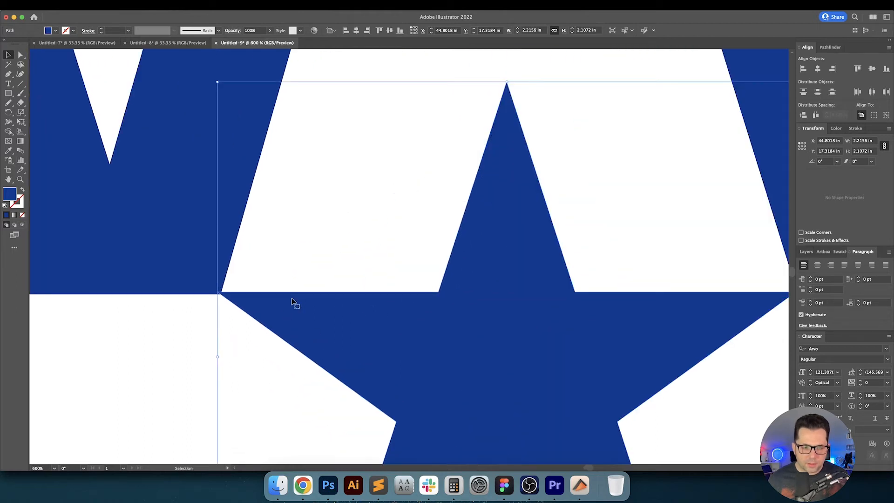
pyautogui.hscroll(5, 314, 310)
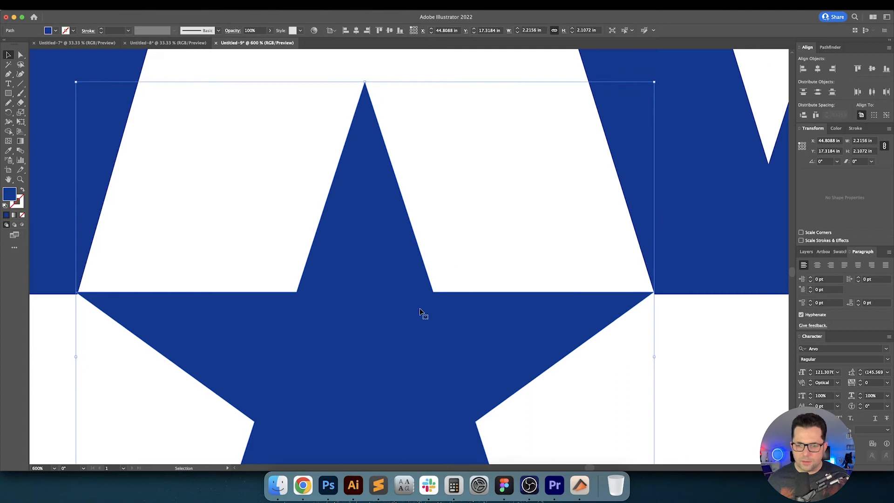
pyautogui.press('Down')
pyautogui.press('Down')
pyautogui.press('Down')
pyautogui.press('Down')
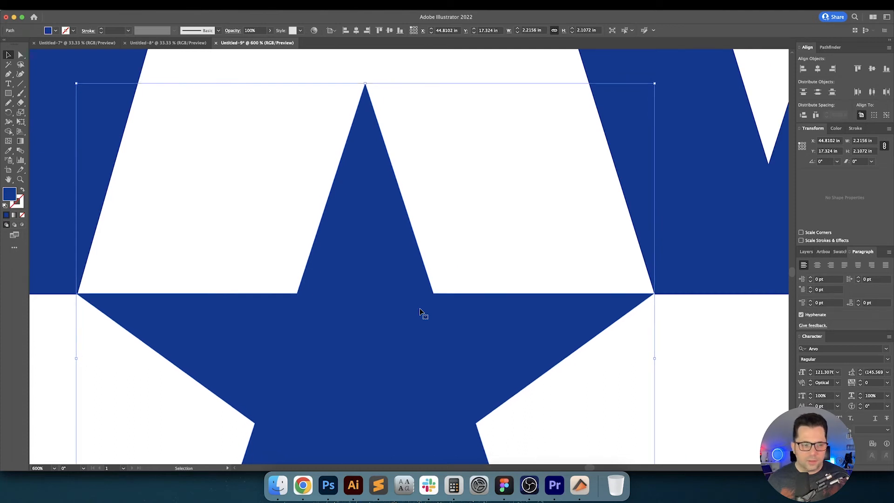
pyautogui.press('Right')
pyautogui.press('Right')
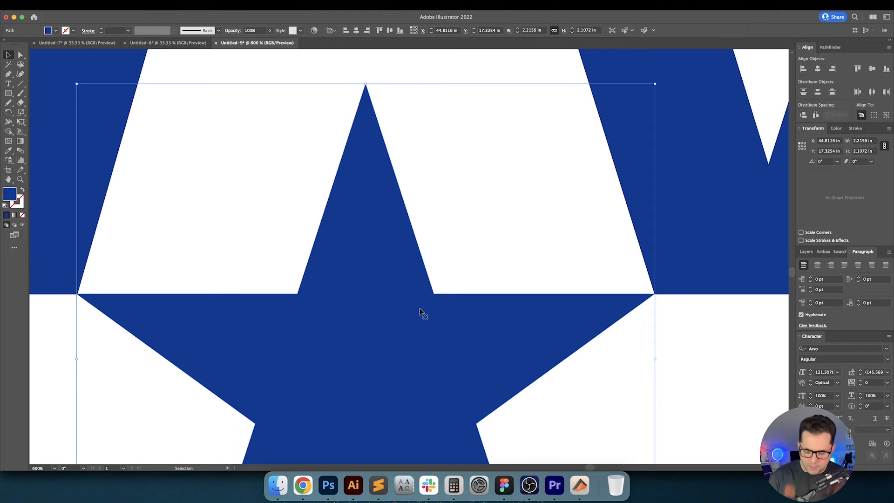
pyautogui.press('super+1')
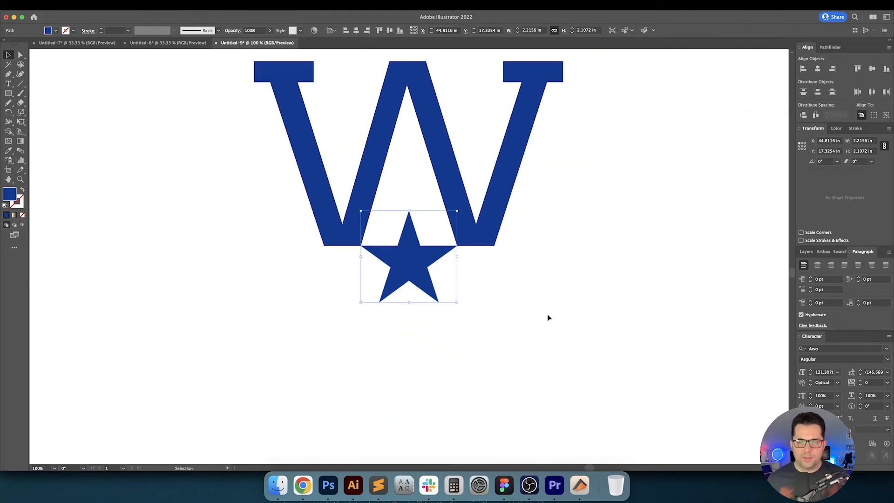
pyautogui.click(548, 315)
pyautogui.moveTo(562, 235); pyautogui.dragTo(540, 309)
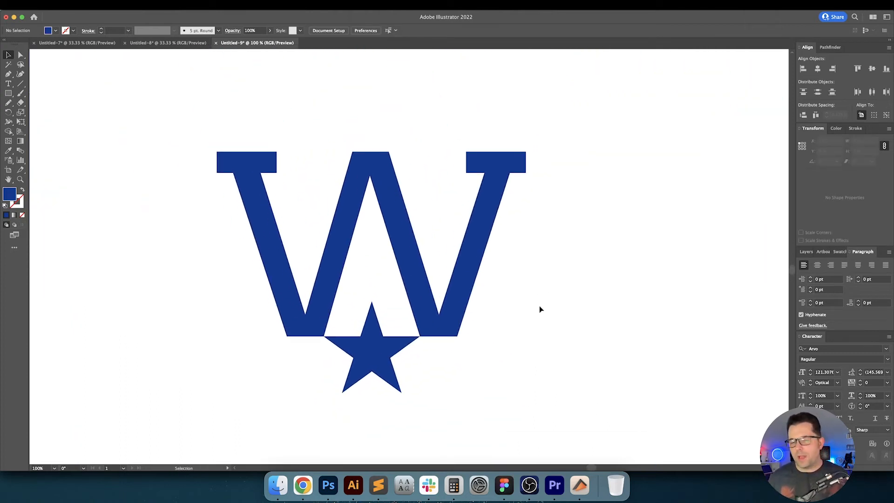
# Duplicate the W beside the original, rotate the copy 180° into an M, and overlap it on the original's strokes.
pyautogui.press('super+minus')
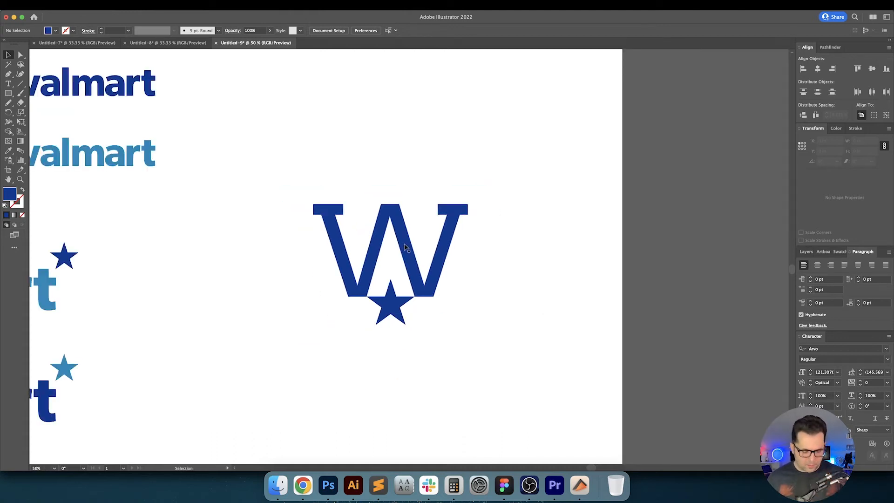
pyautogui.moveTo(405, 247); pyautogui.dragTo(562, 252)
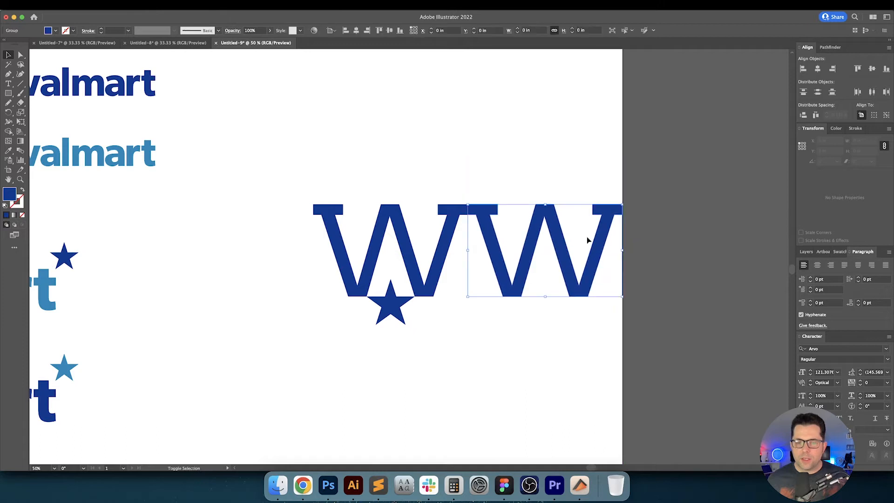
pyautogui.moveTo(627, 207); pyautogui.dragTo(486, 298)
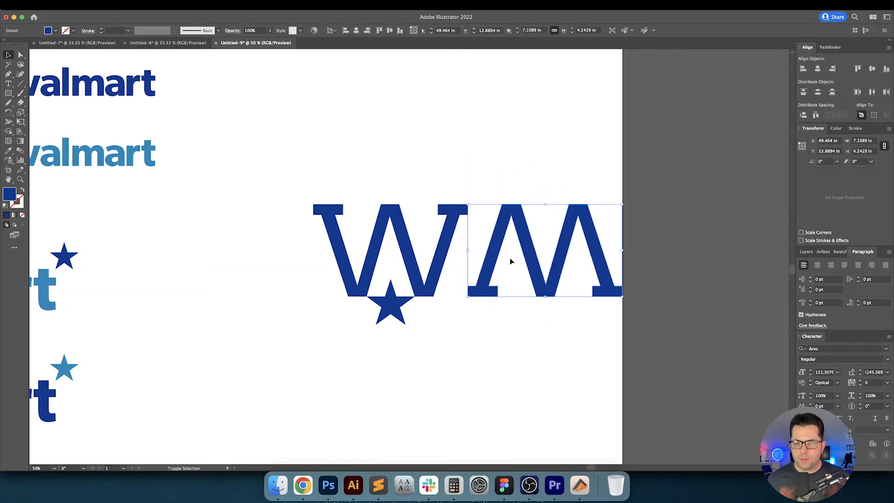
pyautogui.moveTo(533, 257); pyautogui.dragTo(412, 254)
pyautogui.hscroll(-1, 445, 249)
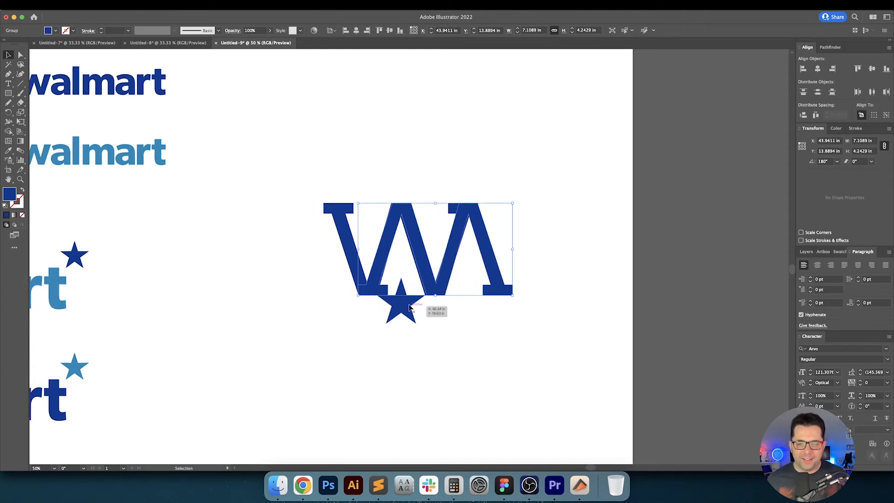
# Move the star clear below the letters and shift the rotated M over the W's strokes in outline view.
pyautogui.moveTo(407, 307); pyautogui.dragTo(340, 359)
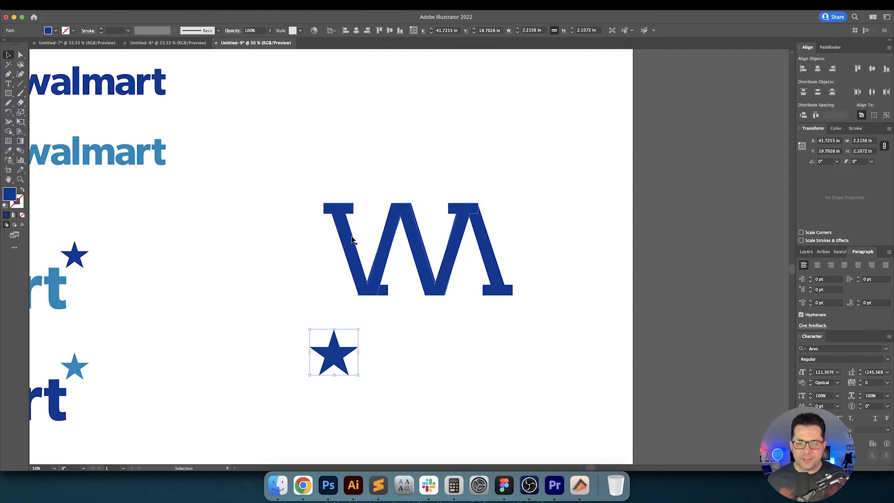
pyautogui.click(483, 241)
pyautogui.press('super+equal')
pyautogui.press('super+equal')
pyautogui.press('super+equal')
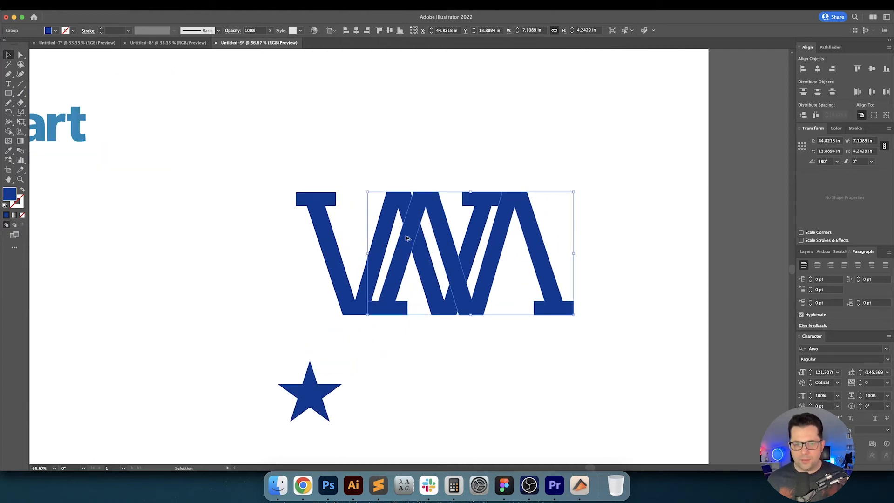
pyautogui.moveTo(385, 244); pyautogui.dragTo(332, 247)
pyautogui.press('super+y')
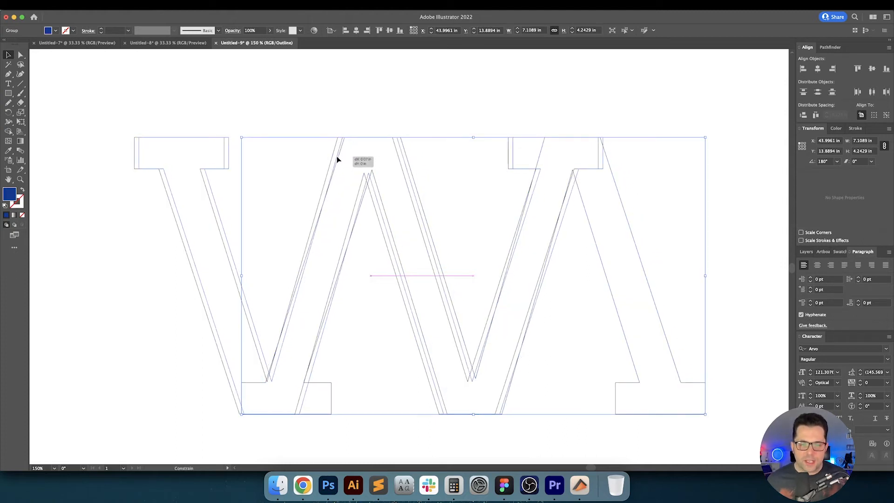
# Test the M's overlap on the W once more, and then remove the rotated copy so only the W remains.
pyautogui.click(363, 176)
pyautogui.moveTo(411, 171); pyautogui.dragTo(488, 173)
pyautogui.moveTo(452, 183); pyautogui.dragTo(368, 185)
pyautogui.press('super+minus')
pyautogui.press('super+minus')
pyautogui.click(409, 192)
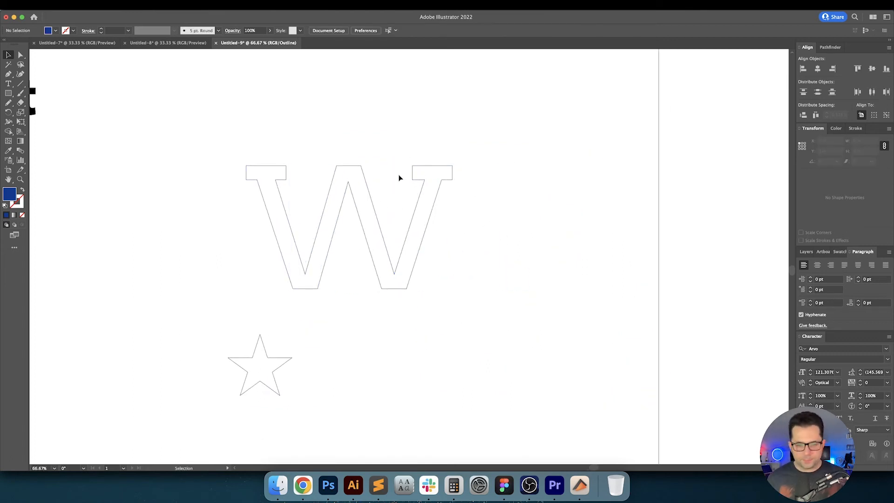
# Delete the anchor points of the W's right serif and second bottom vertex, keeping only the left V half.
pyautogui.press('a')
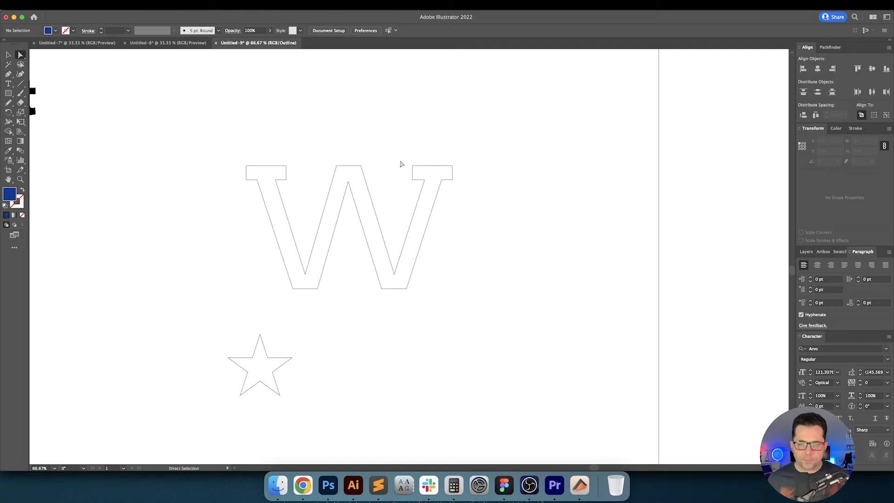
pyautogui.moveTo(482, 196); pyautogui.dragTo(479, 194)
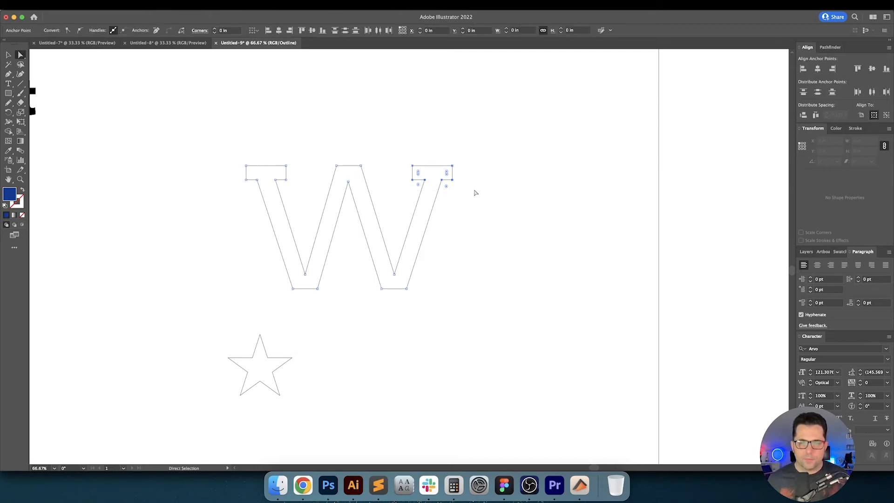
pyautogui.press('Delete')
pyautogui.moveTo(471, 336); pyautogui.dragTo(417, 303)
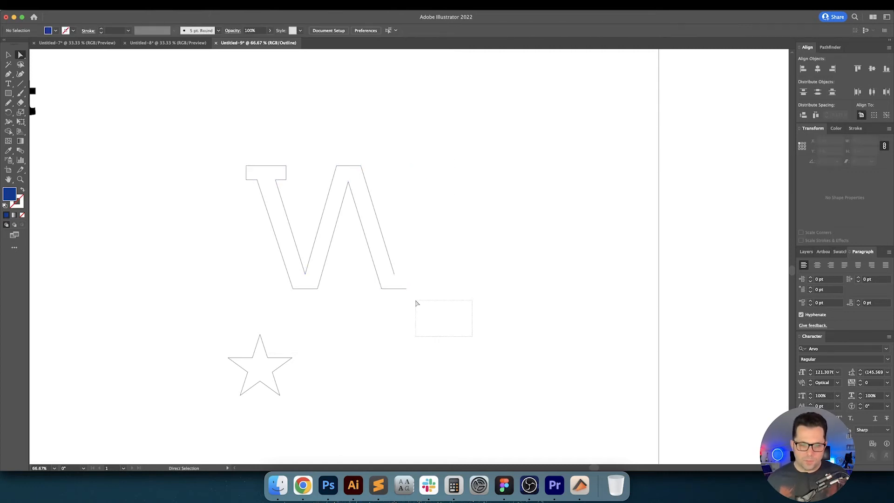
pyautogui.moveTo(376, 268); pyautogui.dragTo(377, 268)
pyautogui.press('Delete')
pyautogui.click(405, 267)
pyautogui.press('v')
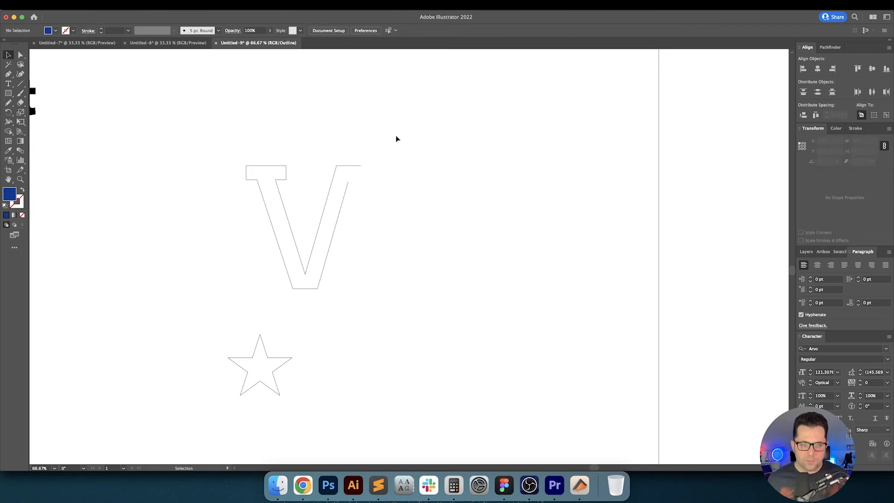
# Duplicate the V half to the right and overlap the copy's serif on the original's right arm.
pyautogui.click(274, 218)
pyautogui.moveTo(313, 240); pyautogui.dragTo(437, 240)
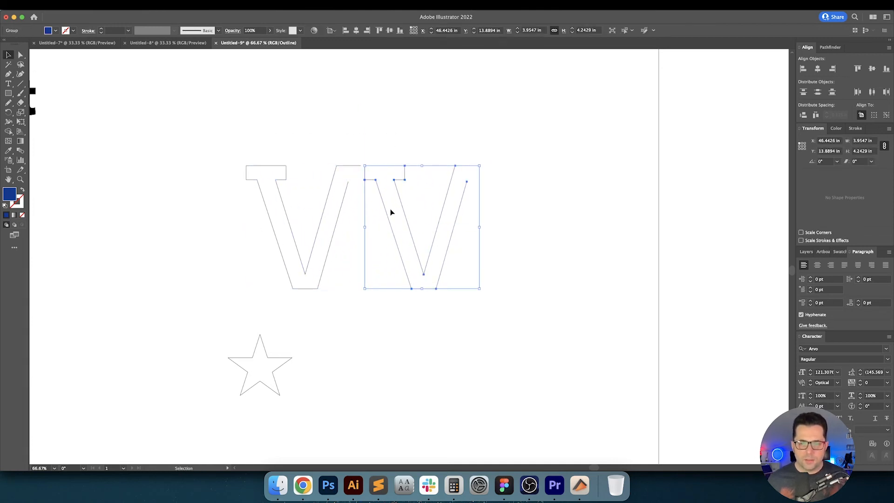
pyautogui.moveTo(403, 210); pyautogui.dragTo(346, 211)
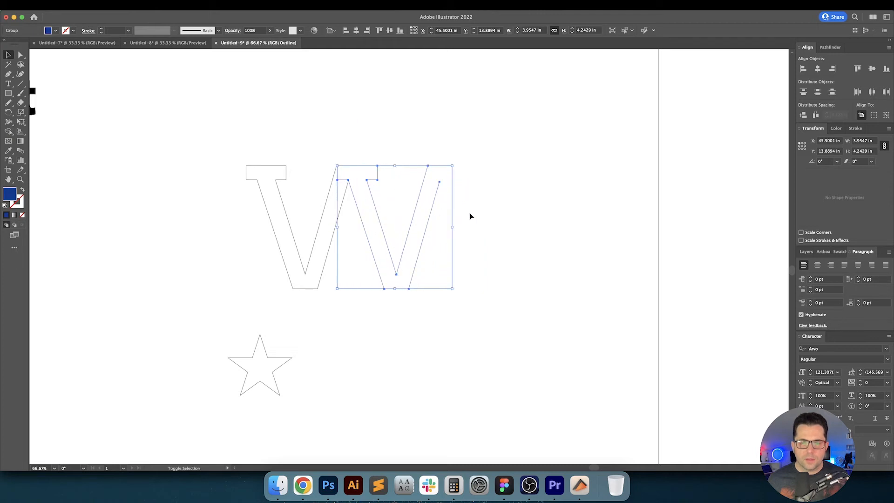
pyautogui.click(441, 195)
# Fine-align the copied V half so its serif's upper left corner meets the top corner of the first half's right arm.
pyautogui.scroll(3, 355, 179)
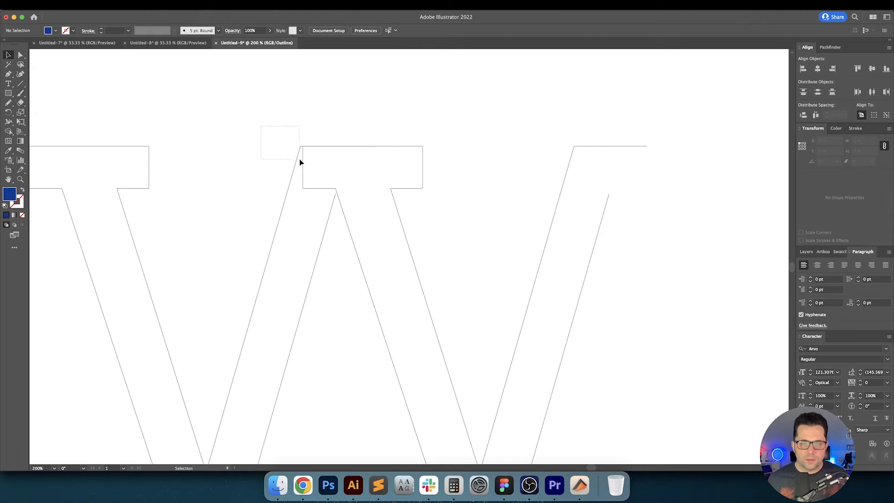
pyautogui.moveTo(300, 159); pyautogui.dragTo(321, 179)
pyautogui.click(384, 236)
pyautogui.moveTo(351, 235)
pyautogui.mouseDown()
pyautogui.moveTo(362, 238)
pyautogui.moveTo(345, 242)
pyautogui.mouseUp()
pyautogui.click(342, 247)
pyautogui.press('super+minus')
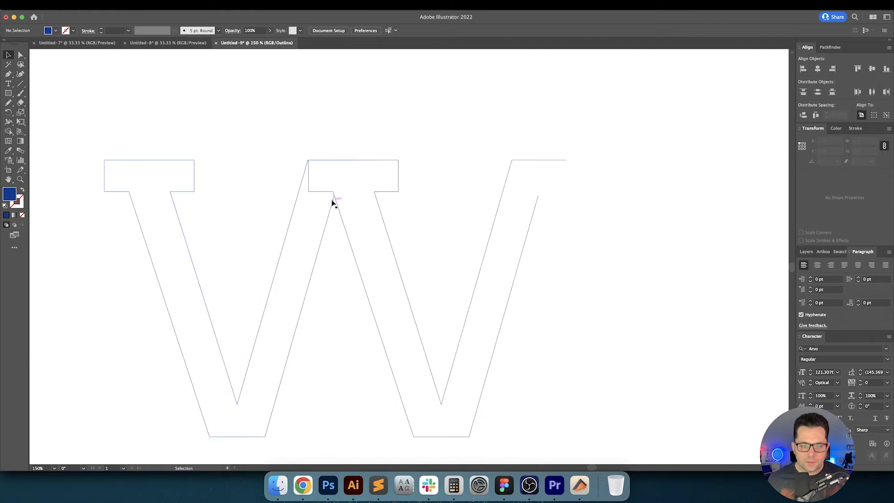
# Return to the filled preview and pull the middle serif's two right anchor points inward, in line with the diagonal stroke.
pyautogui.press('super+y')
pyautogui.press('super+minus')
pyautogui.scroll(3, 367, 210)
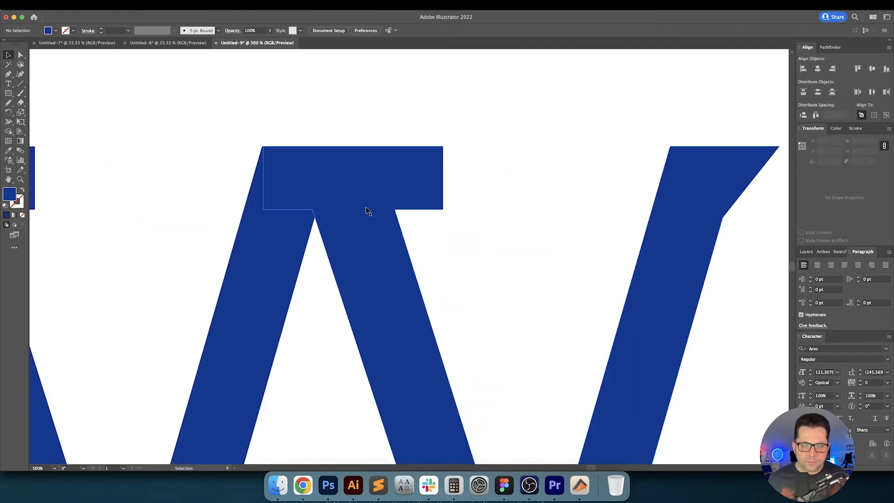
pyautogui.click(355, 189)
pyautogui.press('super+shift+a')
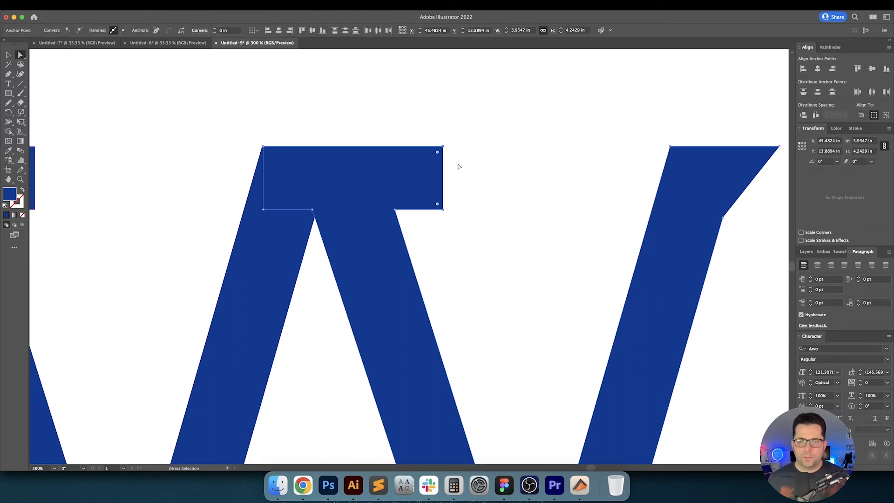
pyautogui.click(443, 147)
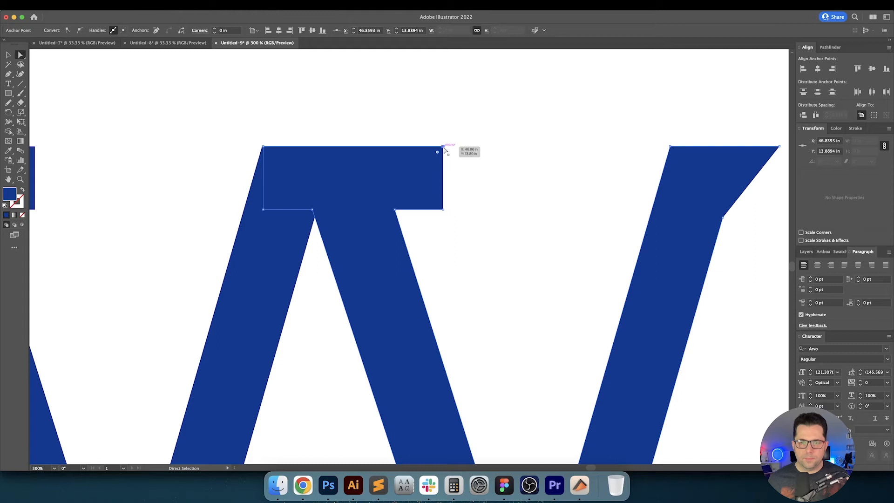
pyautogui.moveTo(443, 147)
pyautogui.mouseDown()
pyautogui.moveTo(418, 148)
pyautogui.moveTo(428, 147)
pyautogui.mouseUp()
pyautogui.keyDown('shift'); pyautogui.click(442, 211); pyautogui.keyUp('shift')
pyautogui.moveTo(443, 210); pyautogui.dragTo(395, 213)
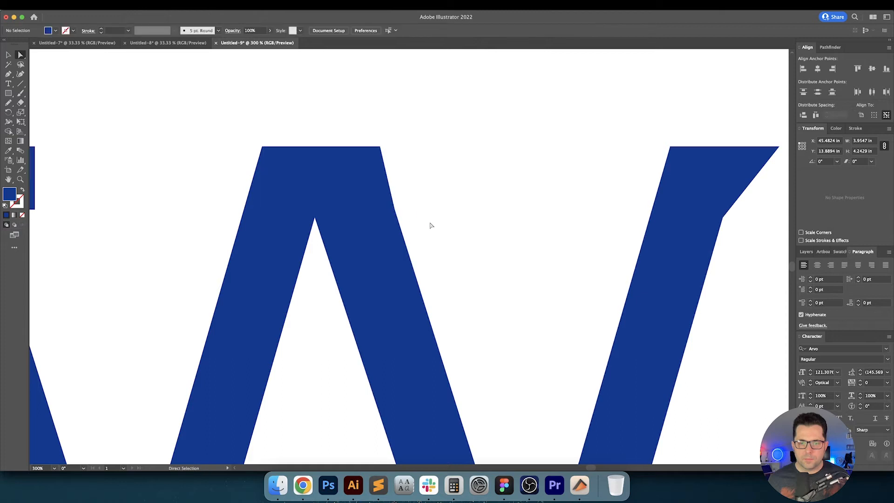
pyautogui.click(429, 226)
pyautogui.press('super+minus')
pyautogui.press('v')
pyautogui.hscroll(2, 439, 216)
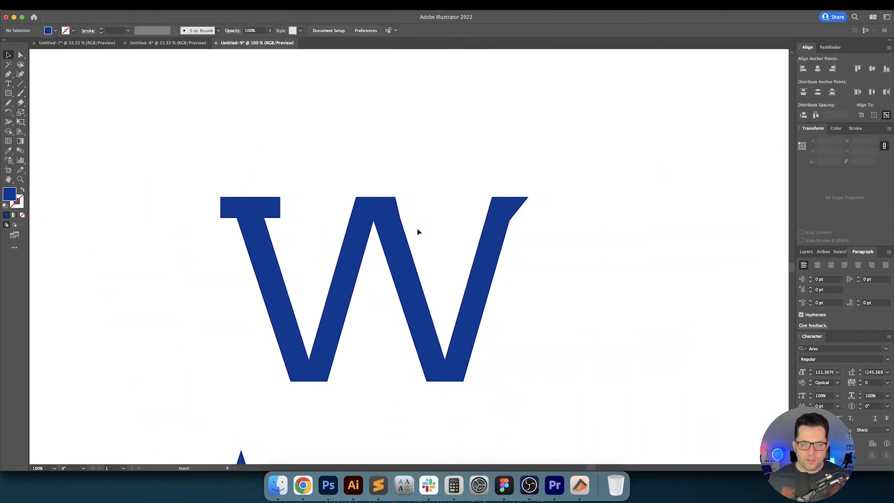
pyautogui.moveTo(392, 236); pyautogui.dragTo(434, 229)
pyautogui.press('super+z')
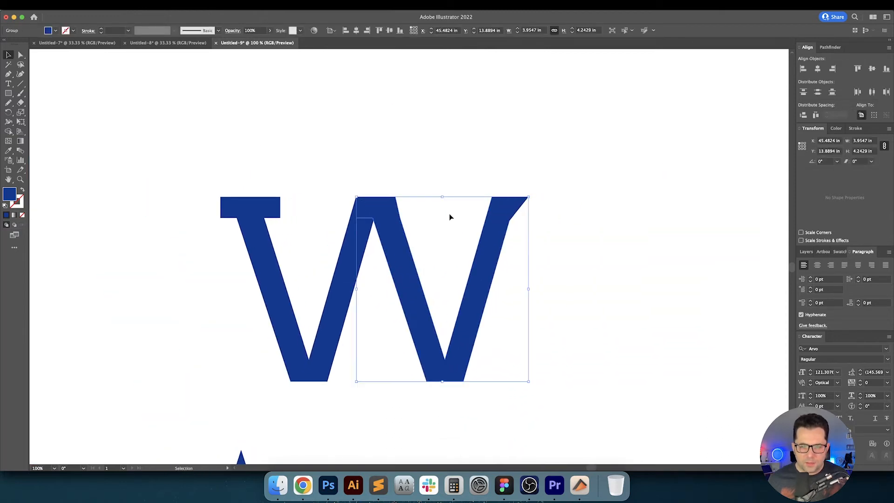
pyautogui.click(450, 215)
pyautogui.hscroll(2, 445, 216)
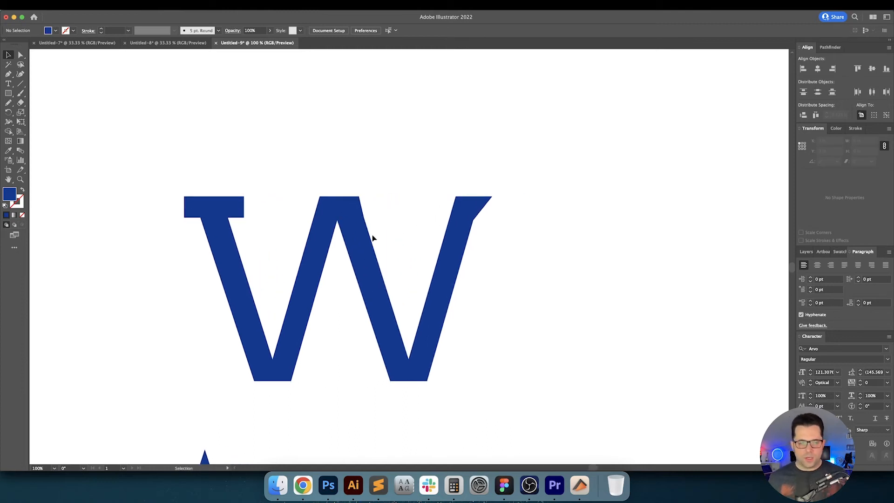
# Duplicate both W halves to the right, rotate the copy 180°, and overlap it on the original's second half.
pyautogui.moveTo(192, 167); pyautogui.dragTo(522, 322)
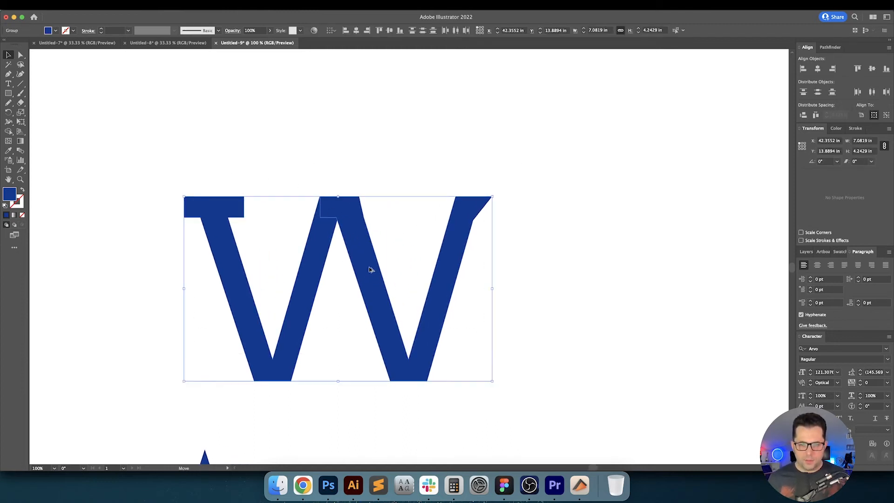
pyautogui.moveTo(369, 269); pyautogui.dragTo(666, 269)
pyautogui.hscroll(7, 655, 233)
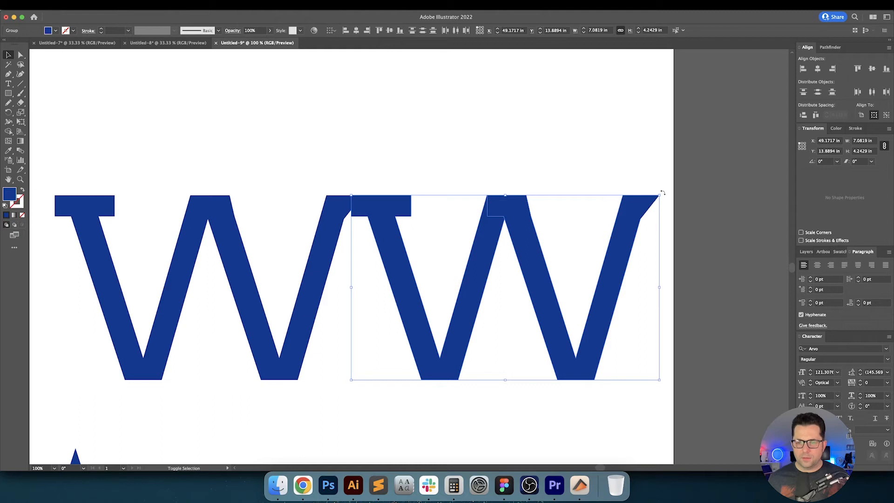
pyautogui.moveTo(663, 193); pyautogui.dragTo(315, 358)
pyautogui.moveTo(451, 270); pyautogui.dragTo(230, 272)
# Shift the rotated copy slightly left so its strokes coincide with the W's middle apex and diagonal.
pyautogui.scroll(4, 225, 206)
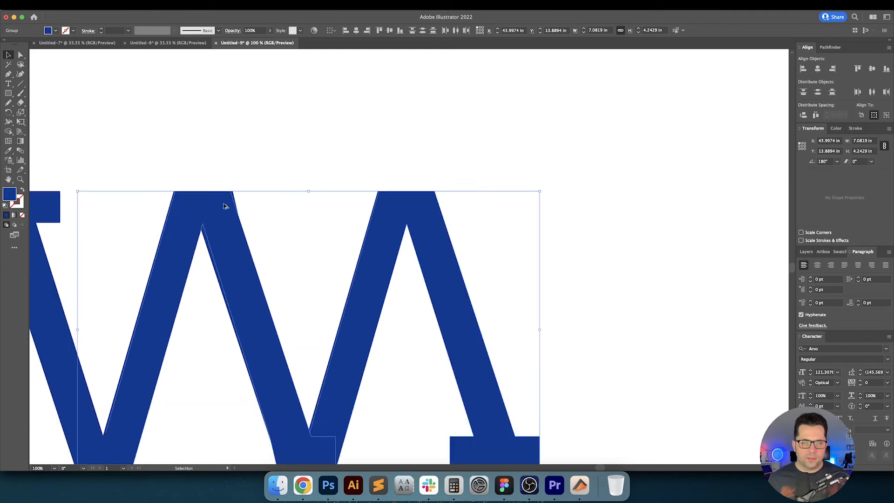
pyautogui.moveTo(279, 215); pyautogui.dragTo(269, 217)
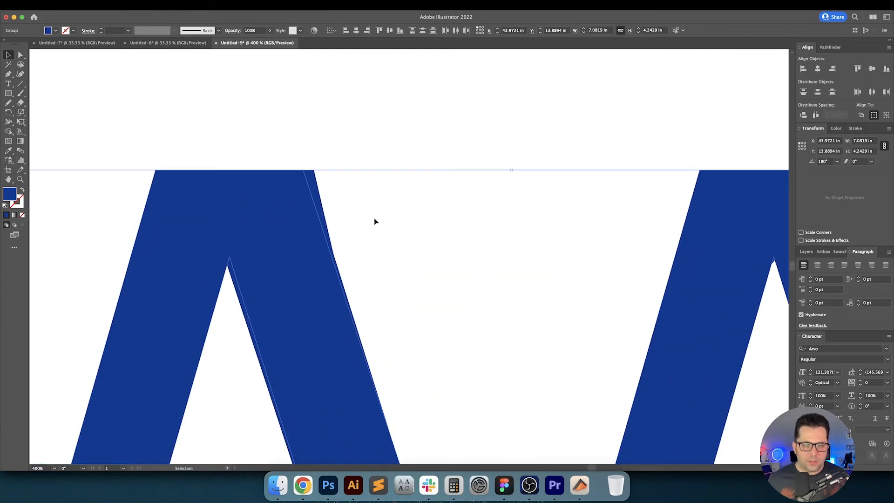
pyautogui.scroll(-5, 374, 218)
pyautogui.click(403, 229)
# Unite all the overlapping W and M pieces into a single shape.
pyautogui.moveTo(404, 229); pyautogui.dragTo(379, 193)
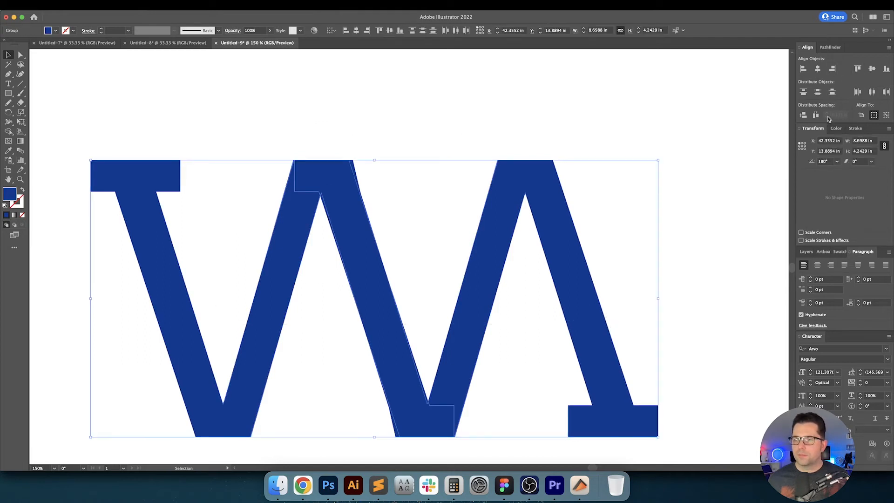
pyautogui.click(827, 49)
pyautogui.click(805, 68)
pyautogui.click(433, 121)
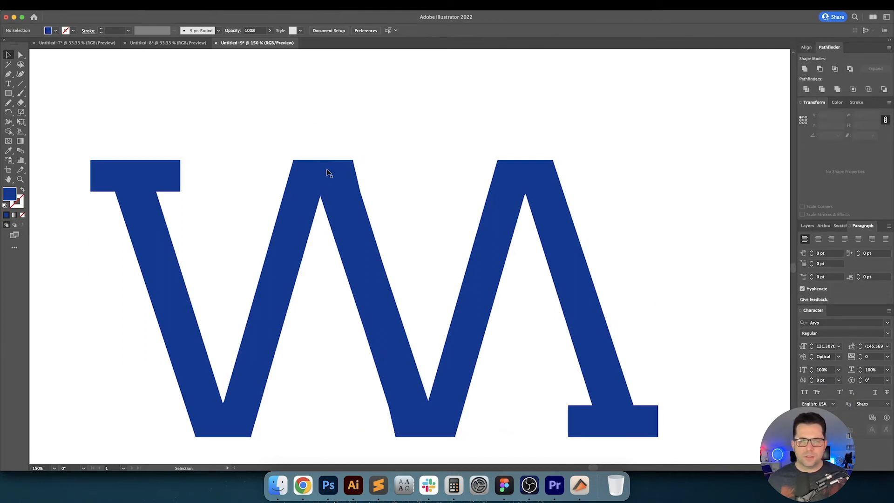
# Adjust the anchor points on the middle apex's right edge to straighten the kink where the old serif met the stroke.
pyautogui.scroll(3, 329, 173)
pyautogui.press('a')
pyautogui.click(396, 138)
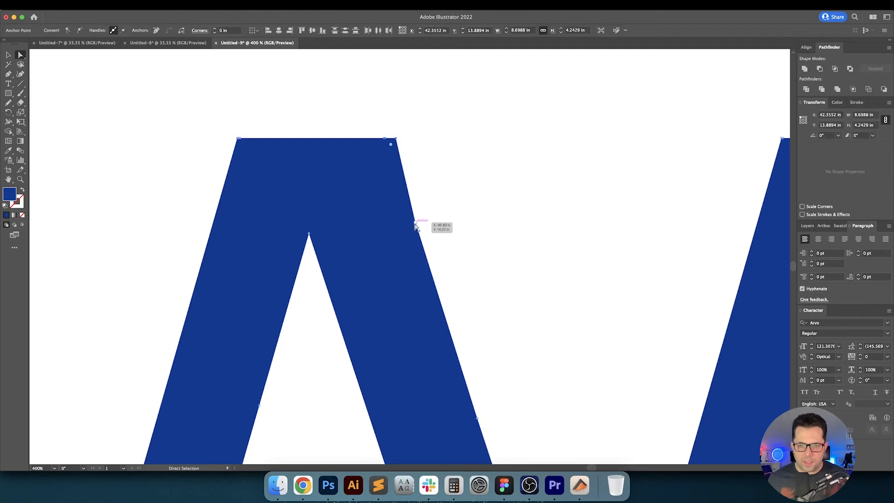
pyautogui.click(415, 223)
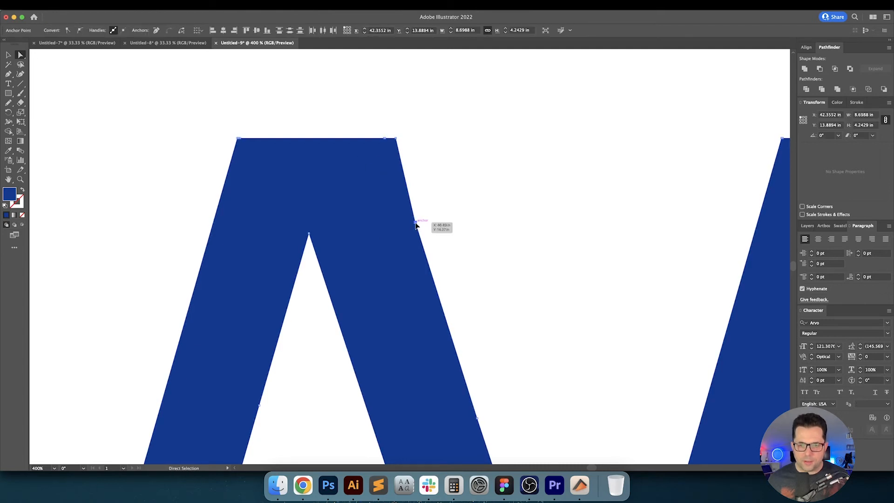
pyautogui.moveTo(416, 225); pyautogui.dragTo(419, 226)
pyautogui.click(473, 236)
pyautogui.scroll(-8, 473, 237)
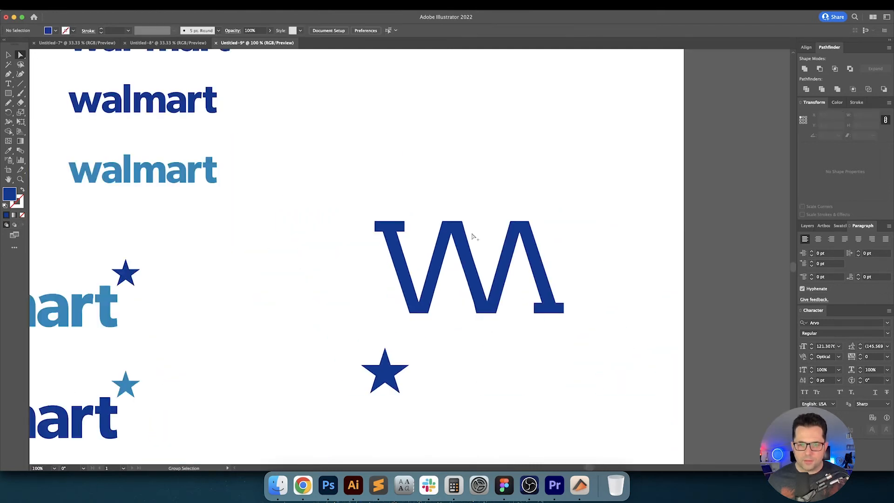
# Adjust the kinked anchor point at the lower left of the second bottom vertex to straighten that edge.
pyautogui.scroll(3, 473, 238)
pyautogui.scroll(3, 473, 238)
pyautogui.press('v')
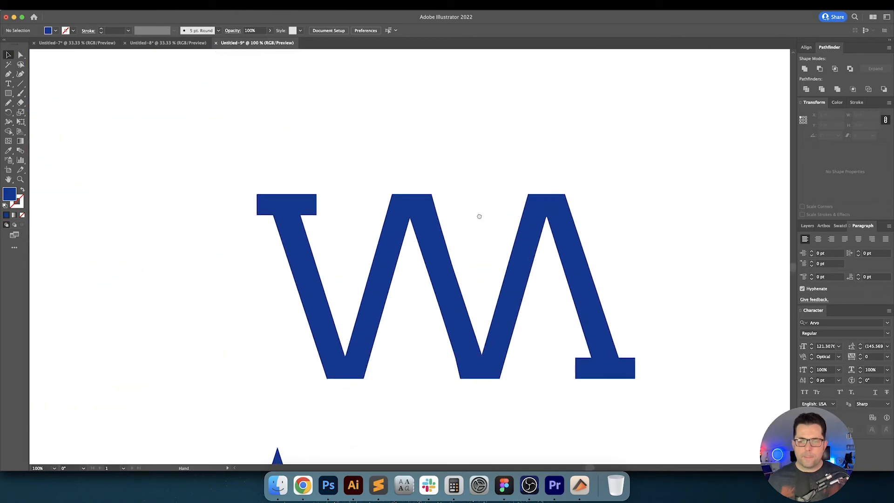
pyautogui.scroll(-2, 468, 232)
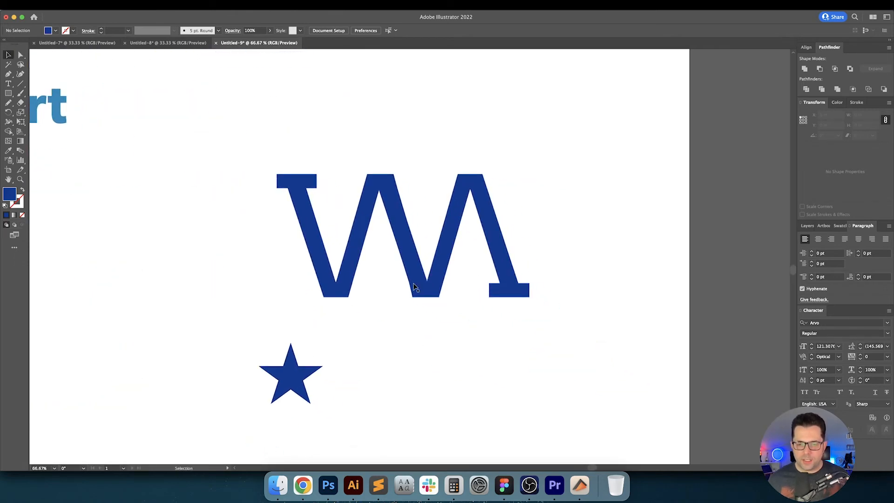
pyautogui.scroll(5, 415, 285)
pyautogui.press('a')
pyautogui.click(412, 291)
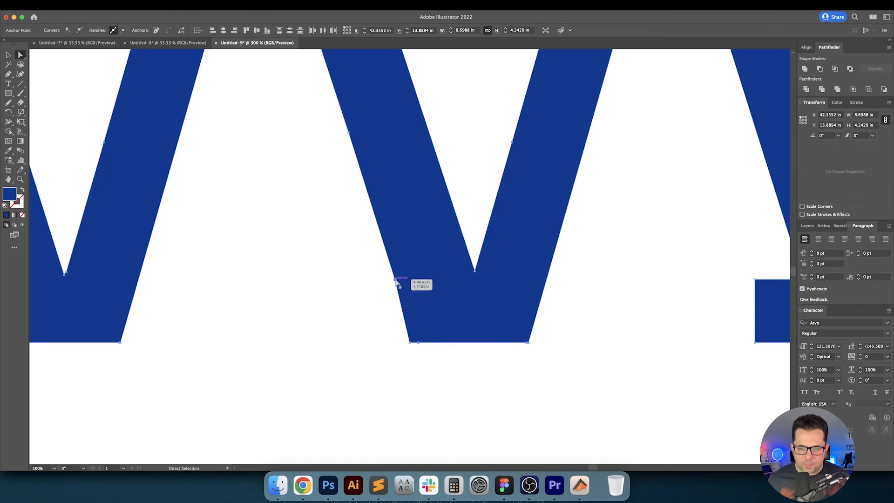
pyautogui.moveTo(394, 282); pyautogui.dragTo(397, 294)
pyautogui.click(374, 282)
pyautogui.scroll(-3, 370, 281)
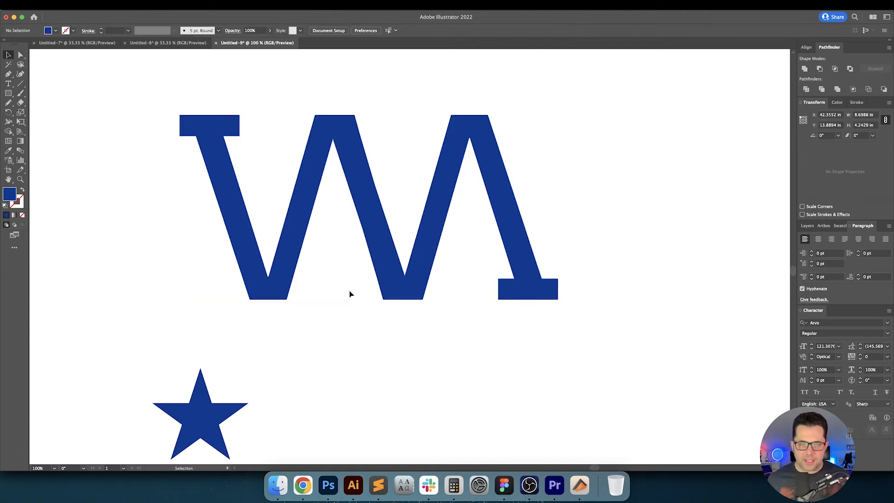
# Check the anchor points along the middle diagonal of the merged WM monogram.
pyautogui.scroll(2, 349, 295)
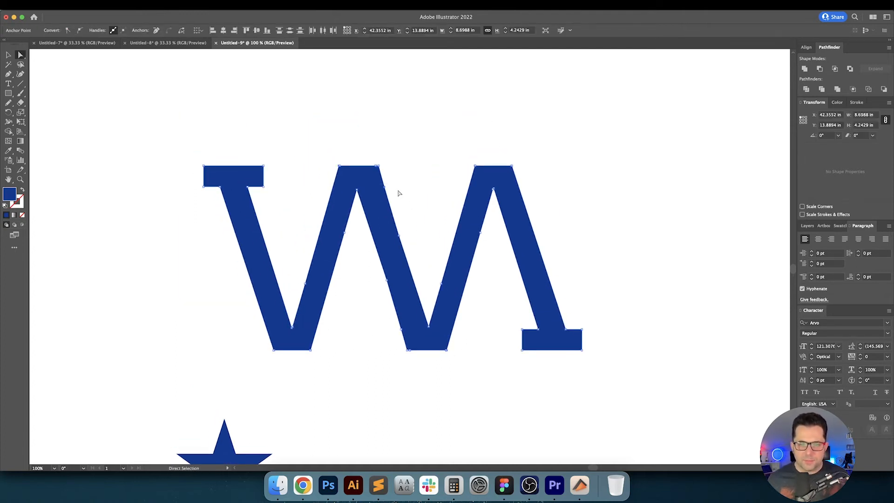
pyautogui.click(387, 252)
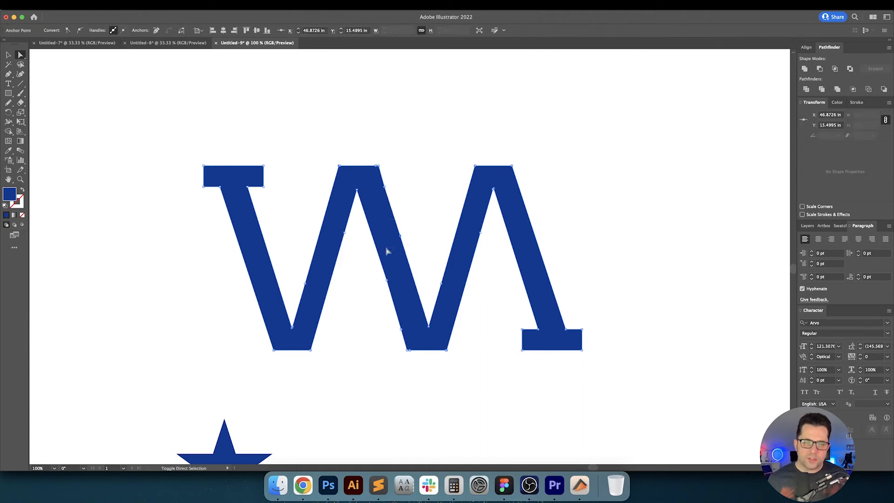
pyautogui.click(365, 269)
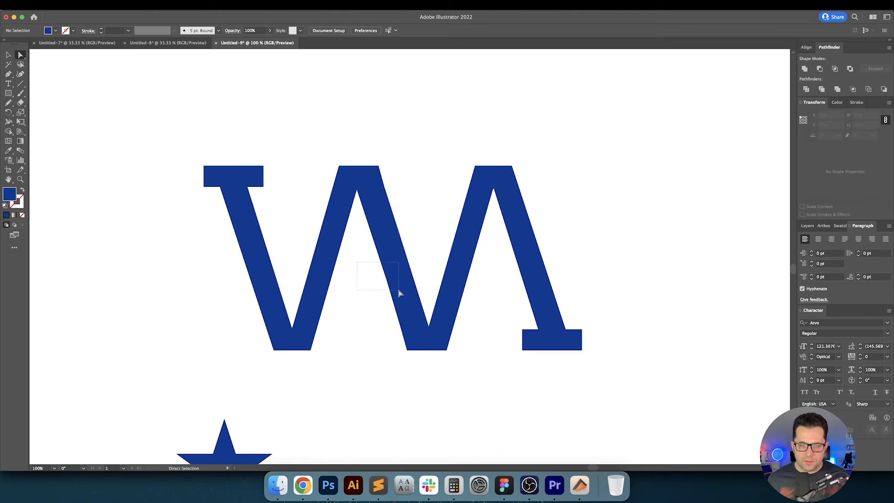
pyautogui.moveTo(400, 293); pyautogui.dragTo(401, 293)
pyautogui.press('v')
pyautogui.click(439, 229)
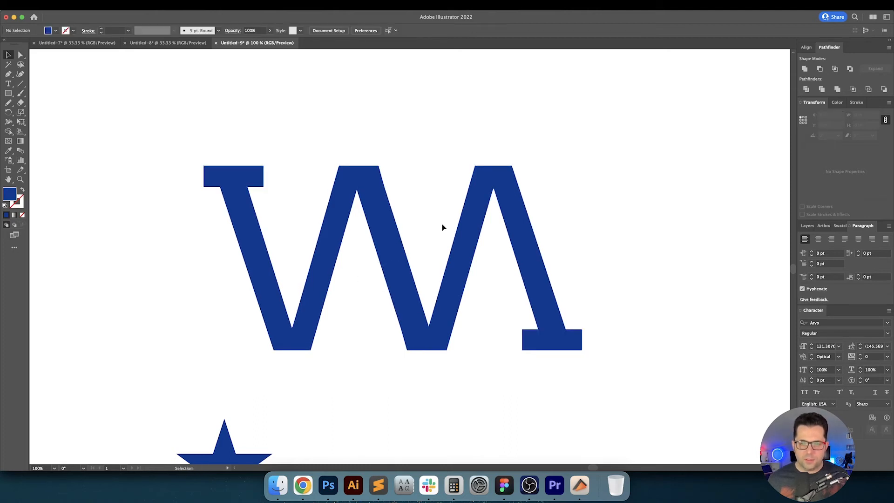
# Place the star beside the monogram's upper right and align its top edge to the monogram.
pyautogui.moveTo(446, 221); pyautogui.dragTo(424, 233)
pyautogui.press('super+minus')
pyautogui.press('super+minus')
pyautogui.scroll(-2, 425, 232)
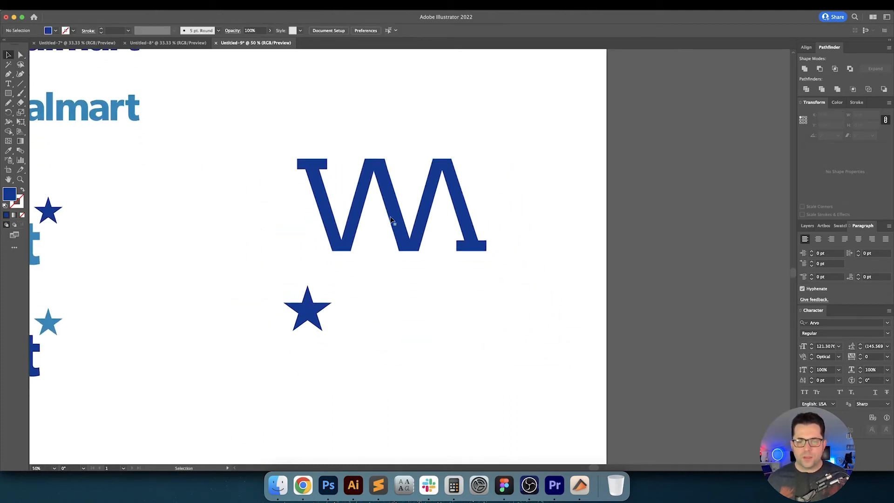
pyautogui.moveTo(315, 314); pyautogui.dragTo(501, 188)
pyautogui.keyDown('shift'); pyautogui.click(435, 155); pyautogui.keyUp('shift')
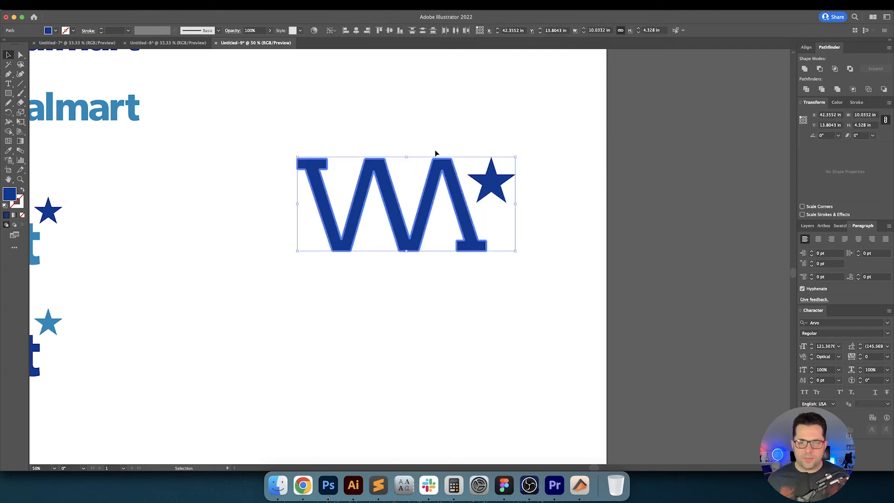
pyautogui.click(379, 31)
pyautogui.click(497, 106)
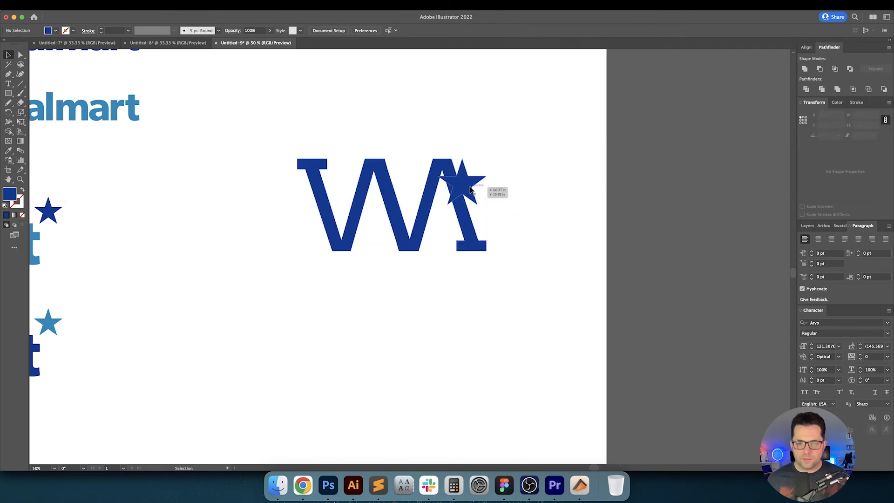
# Line the star up with the monogram's right edge and scale it to 1 in high from its upper-right corner.
pyautogui.click(468, 192)
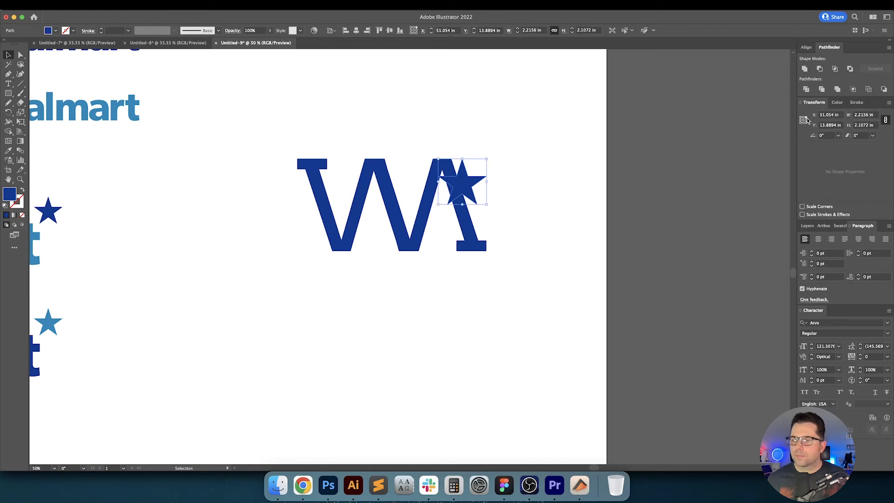
pyautogui.write('1')
pyautogui.press('Return')
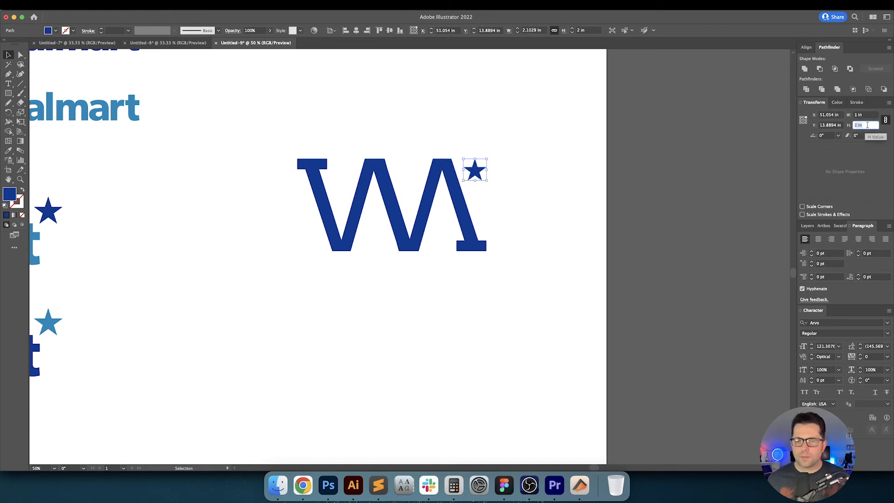
pyautogui.click(629, 188)
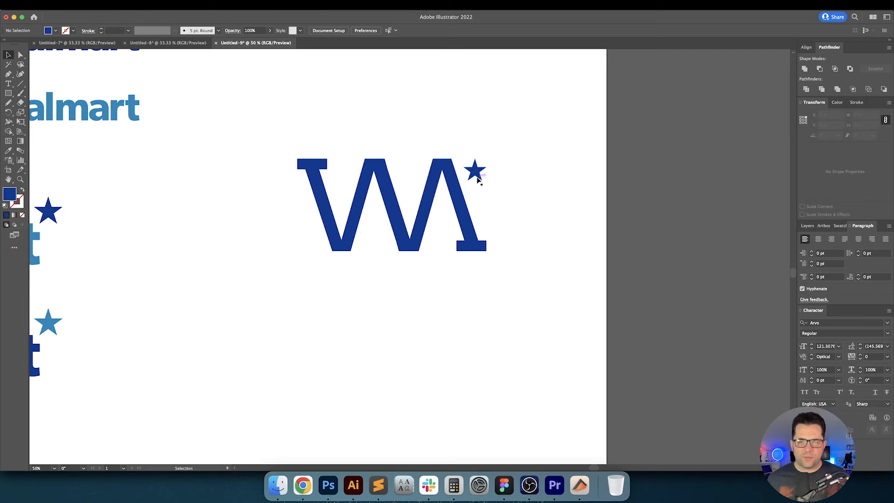
pyautogui.click(477, 173)
pyautogui.keyDown('shift'); pyautogui.click(451, 200); pyautogui.keyUp('shift')
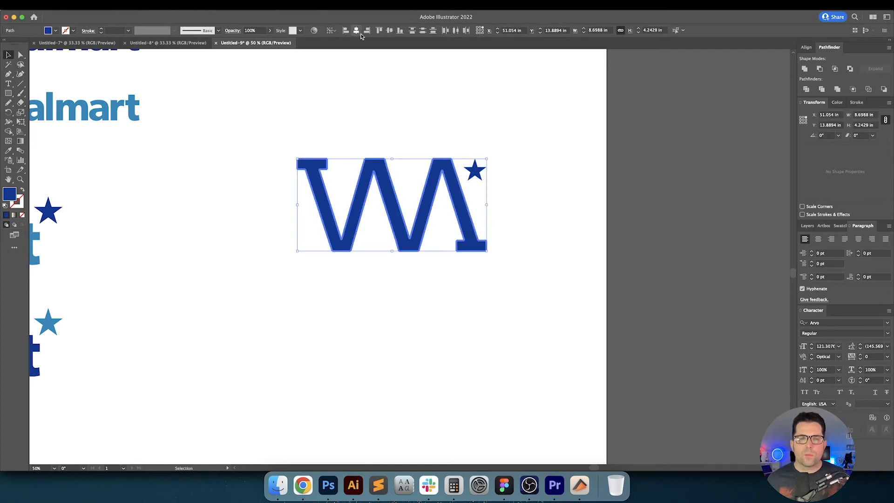
pyautogui.click(426, 88)
# Move the small star below the monogram and repeat duplicates of it into an evenly spaced horizontal row.
pyautogui.hscroll(1, 445, 136)
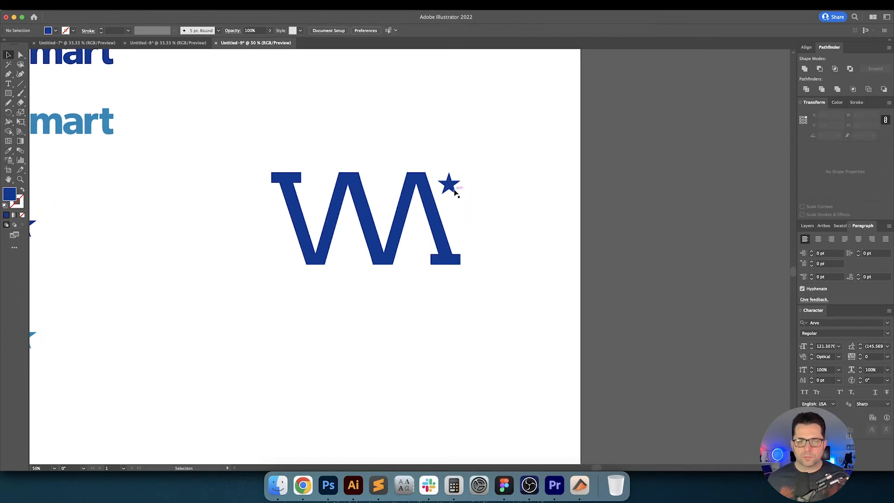
pyautogui.moveTo(455, 193); pyautogui.dragTo(349, 285)
pyautogui.press('super+d')
pyautogui.press('super+d')
pyautogui.press('super+d')
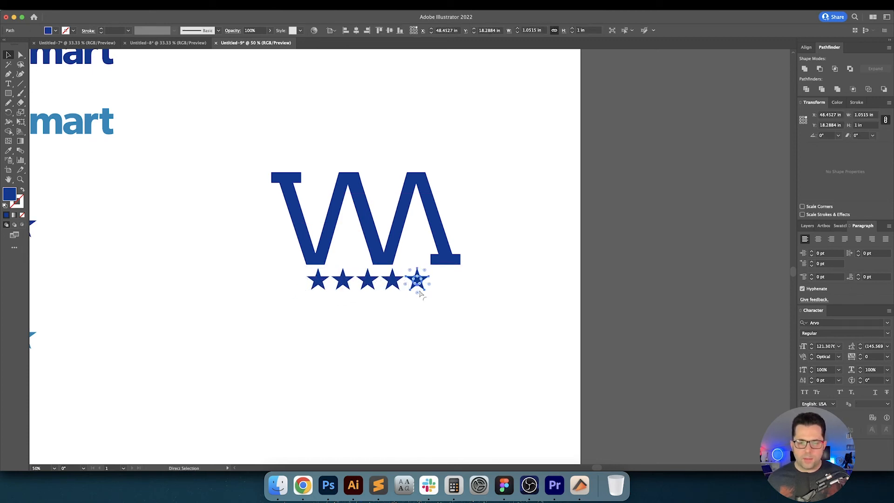
pyautogui.press('super+d')
pyautogui.press('super+d')
# Remove the row of stars and leave a single star between the monogram's two upper apexes.
pyautogui.click(507, 308)
pyautogui.moveTo(506, 306); pyautogui.dragTo(428, 212)
pyautogui.press('BackSpace')
pyautogui.click(447, 181)
pyautogui.hscroll(-1, 459, 187)
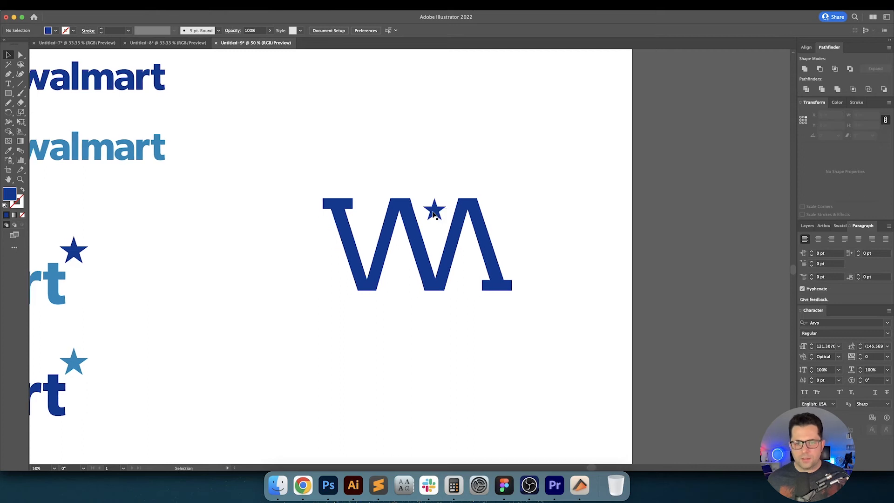
# Move the star to the left of the monogram and enlarge it to about 4.3 in high.
pyautogui.moveTo(433, 213); pyautogui.dragTo(366, 319)
pyautogui.moveTo(312, 297); pyautogui.dragTo(262, 237)
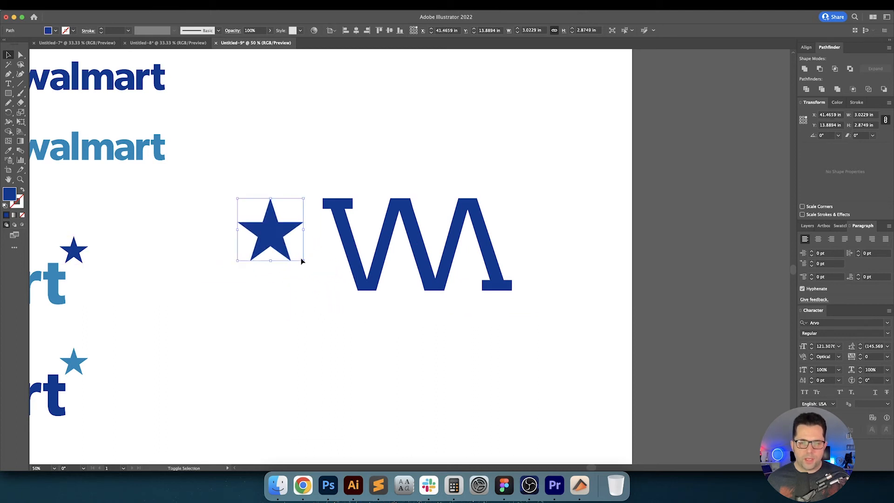
pyautogui.moveTo(302, 261); pyautogui.dragTo(336, 295)
# Set the heights of both the monogram and the star to 4 in.
pyautogui.click(354, 262)
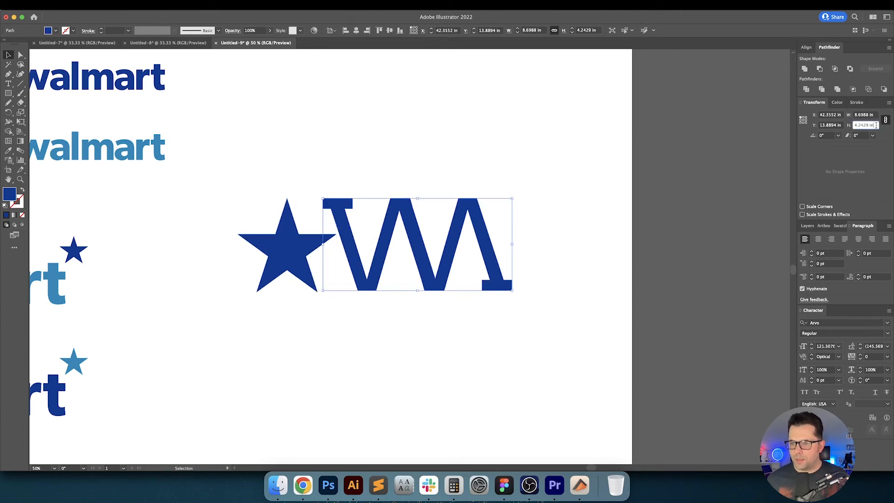
pyautogui.write('4')
pyautogui.press('Return')
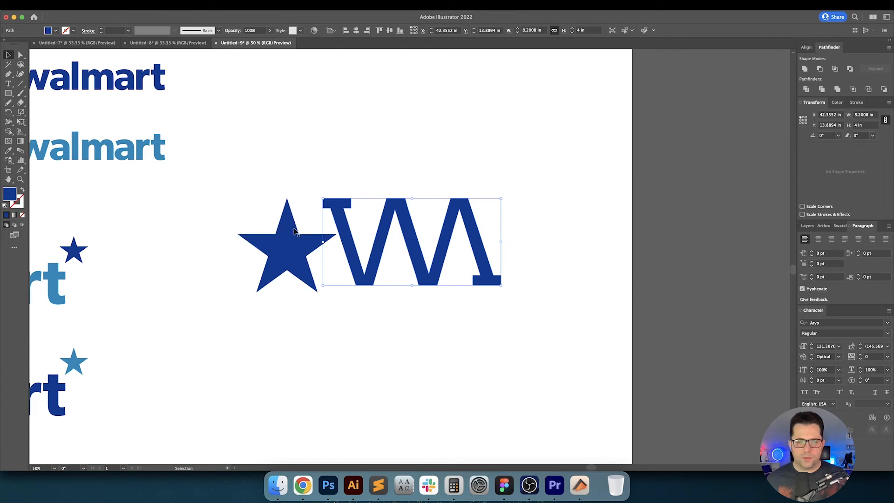
pyautogui.click(294, 232)
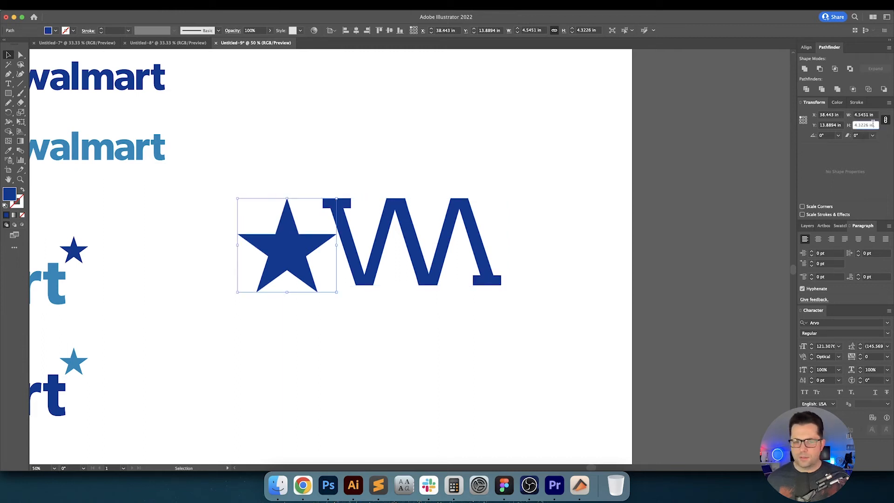
pyautogui.write('4')
pyautogui.press('Return')
pyautogui.moveTo(326, 178); pyautogui.dragTo(428, 294)
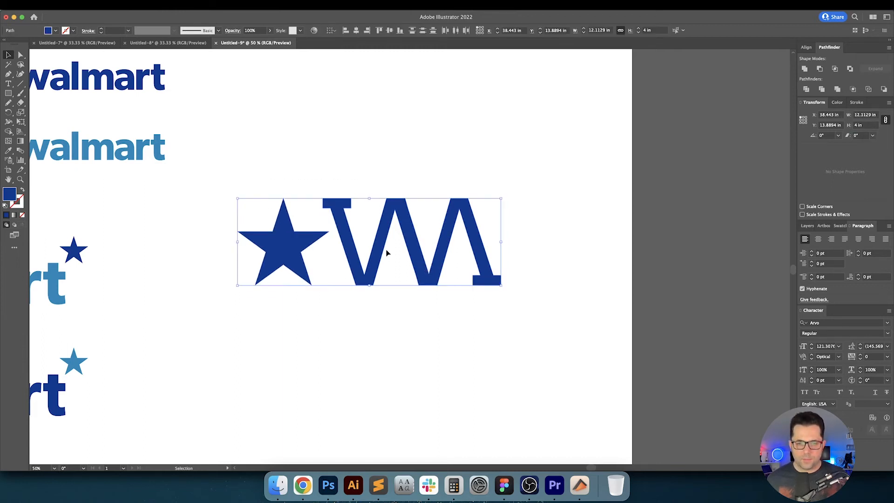
pyautogui.click(413, 154)
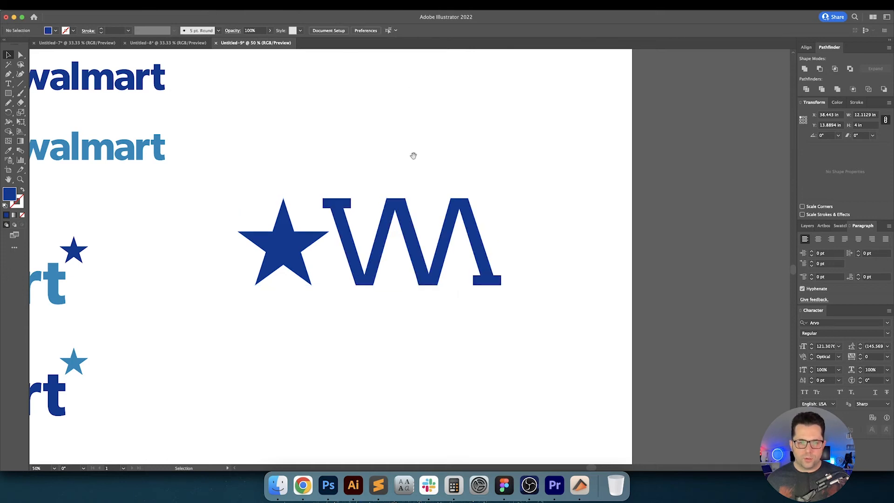
# Move the star to the right of the monogram so its lower point meets the foot serif.
pyautogui.hscroll(2, 285, 234)
pyautogui.moveTo(247, 250); pyautogui.dragTo(492, 251)
pyautogui.click(492, 171)
pyautogui.moveTo(500, 165); pyautogui.dragTo(477, 209)
pyautogui.scroll(-2, 453, 164)
pyautogui.moveTo(477, 290); pyautogui.dragTo(478, 289)
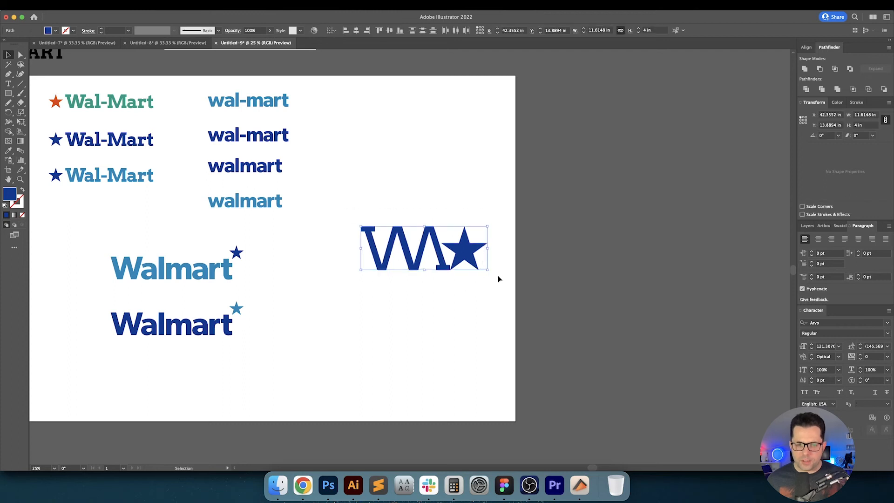
# Scale the monogram and star down together to about 2.63 in high and delete the star.
pyautogui.scroll(2, 497, 277)
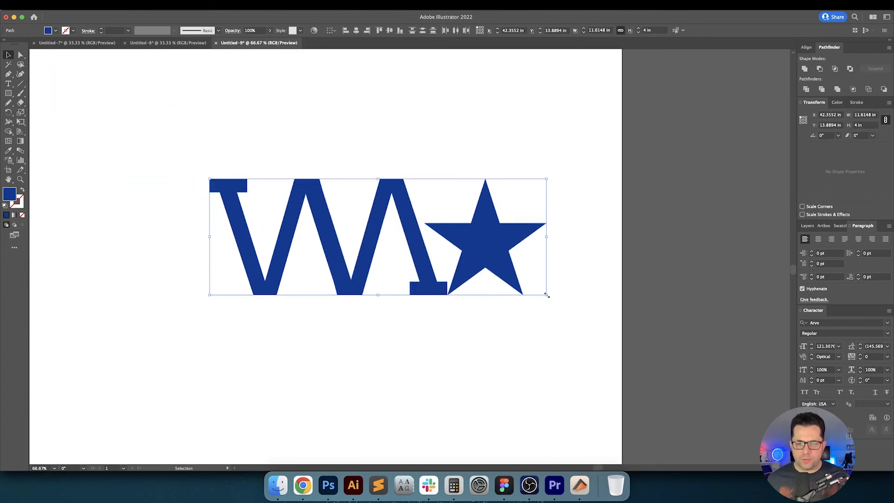
pyautogui.moveTo(547, 295); pyautogui.dragTo(471, 256)
pyautogui.click(471, 255)
pyautogui.click(398, 229)
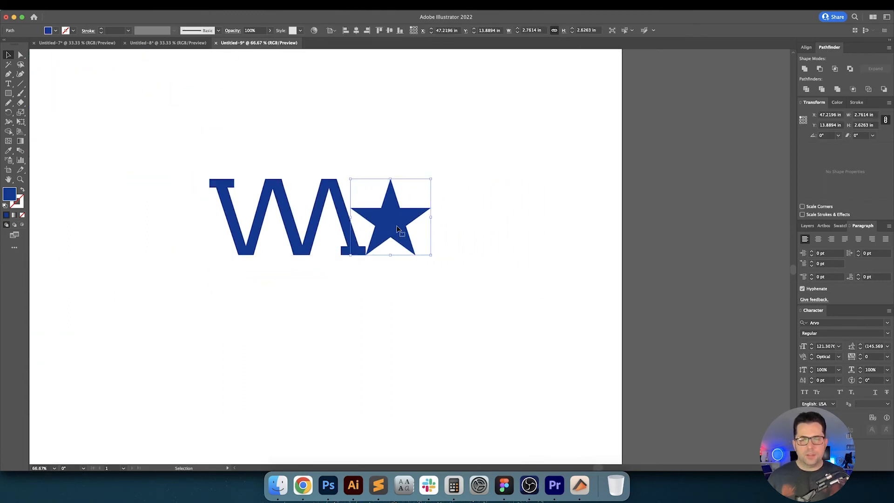
pyautogui.press('Delete')
# Add the text "WalMart" in Arvo Regular beneath the monogram.
pyautogui.hscroll(-3, 377, 302)
pyautogui.press('t')
pyautogui.click(271, 319)
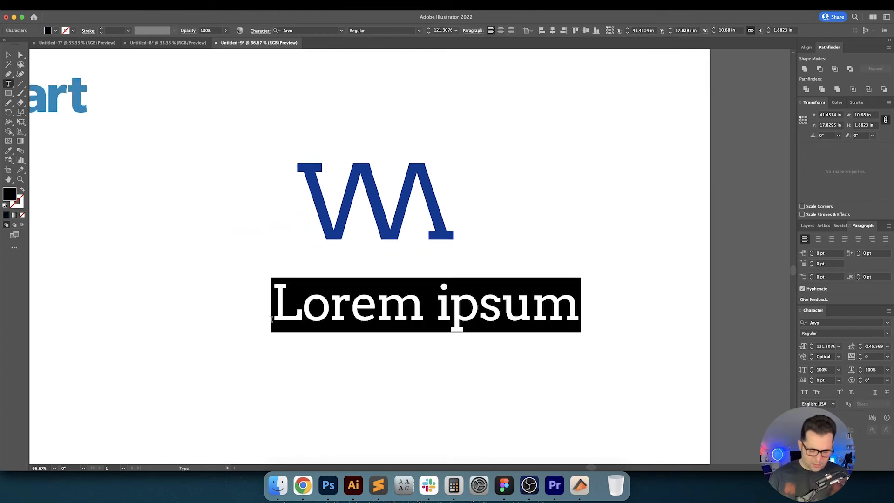
pyautogui.write('Walma')
pyautogui.press('BackSpace')
pyautogui.press('BackSpace')
pyautogui.write('Ma')
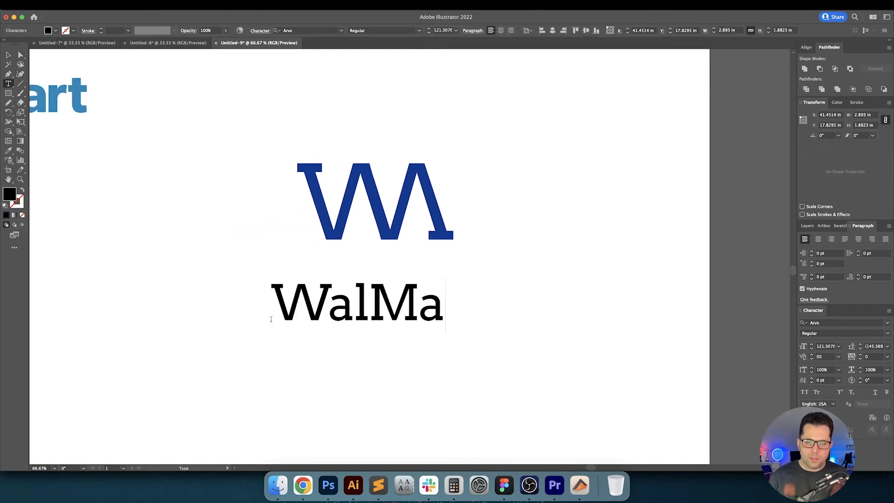
pyautogui.write('rt')
pyautogui.press('Escape')
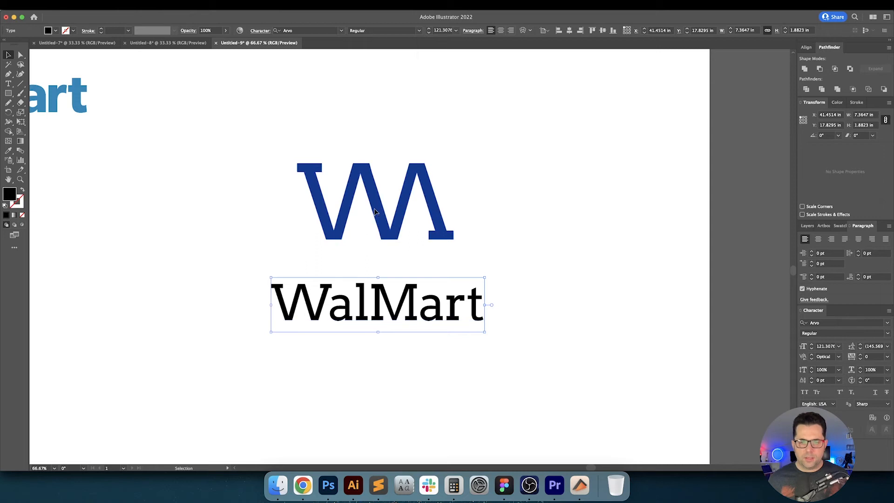
# Scale the monogram down about its centre to about 1.09 in high.
pyautogui.click(322, 177)
pyautogui.moveTo(296, 163); pyautogui.dragTo(344, 183)
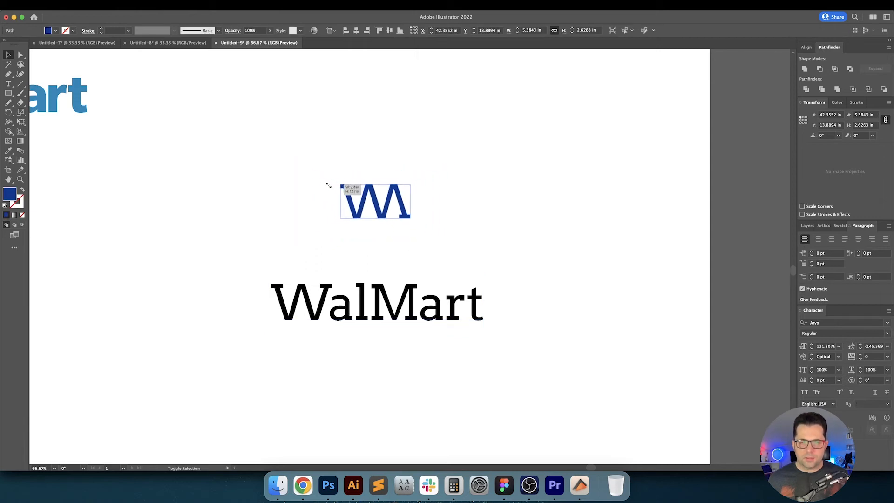
pyautogui.click(300, 181)
# Recolor the WalMart text with the dark blue sampled from the monogram.
pyautogui.moveTo(332, 287); pyautogui.dragTo(332, 288)
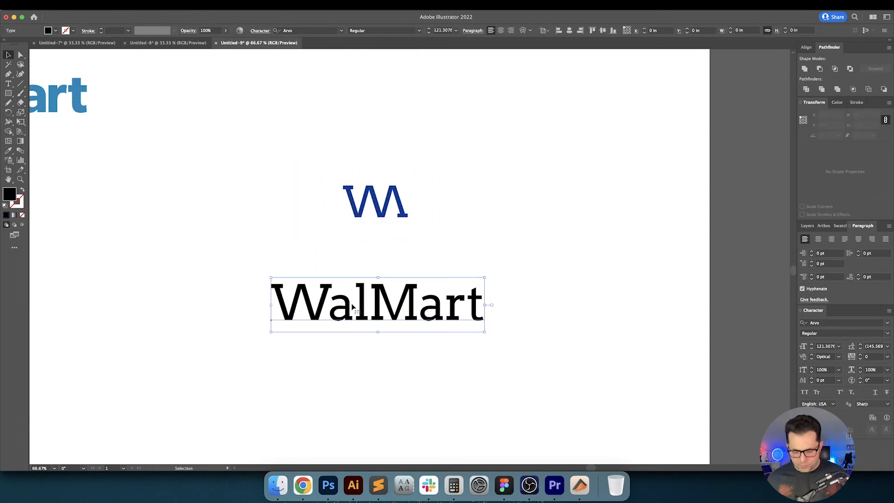
pyautogui.press('i')
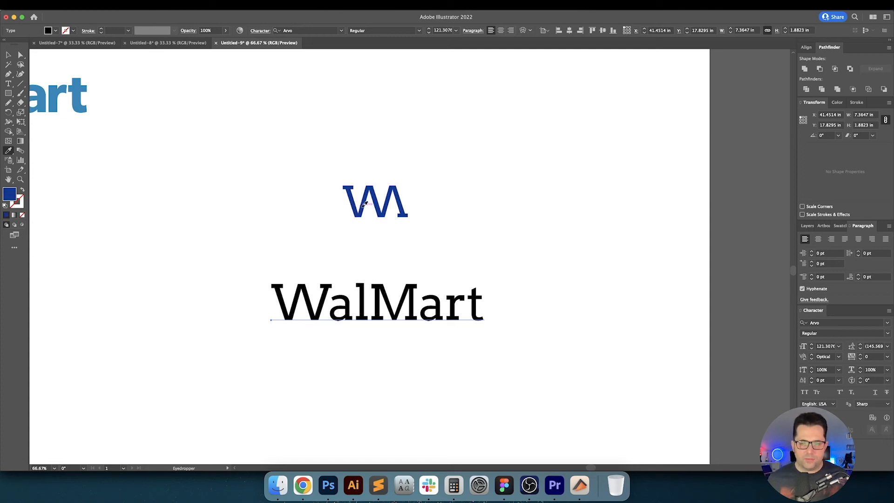
pyautogui.click(366, 204)
pyautogui.press('v')
pyautogui.moveTo(533, 258); pyautogui.dragTo(447, 294)
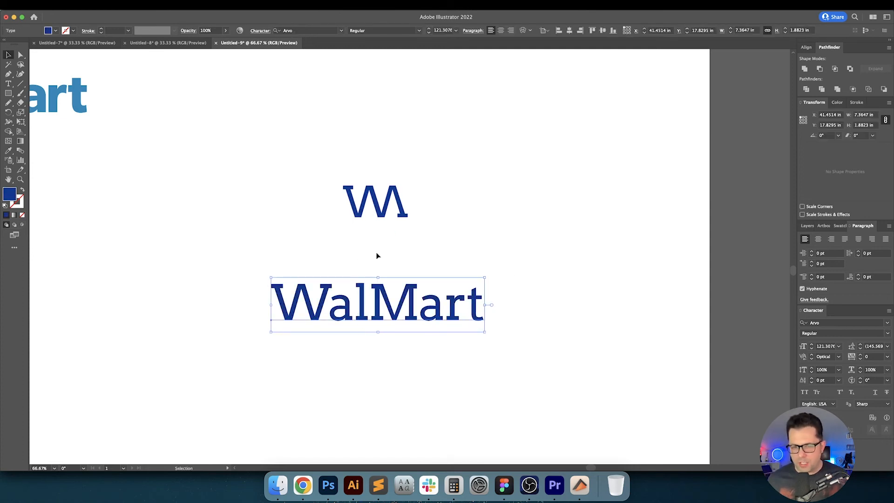
# Recolor the monogram with the light blue sampled from the large Walmart wordmark.
pyautogui.click(381, 213)
pyautogui.scroll(-2, 449, 213)
pyautogui.press('i')
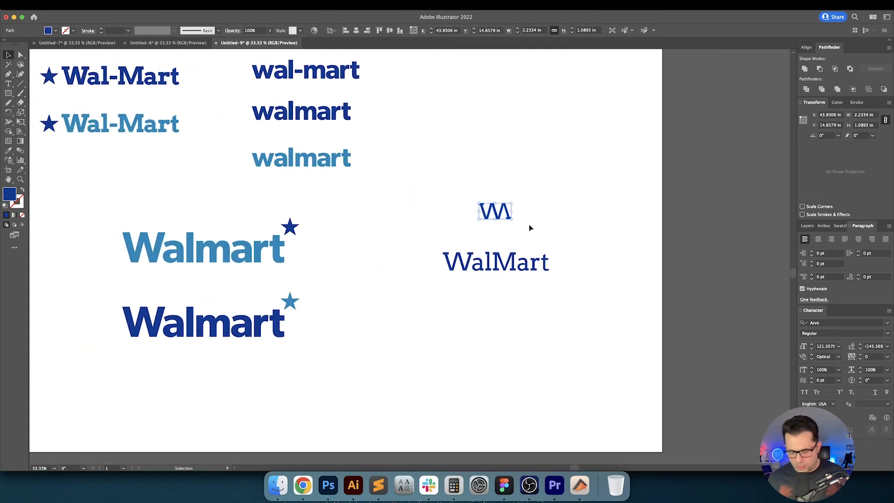
pyautogui.click(277, 241)
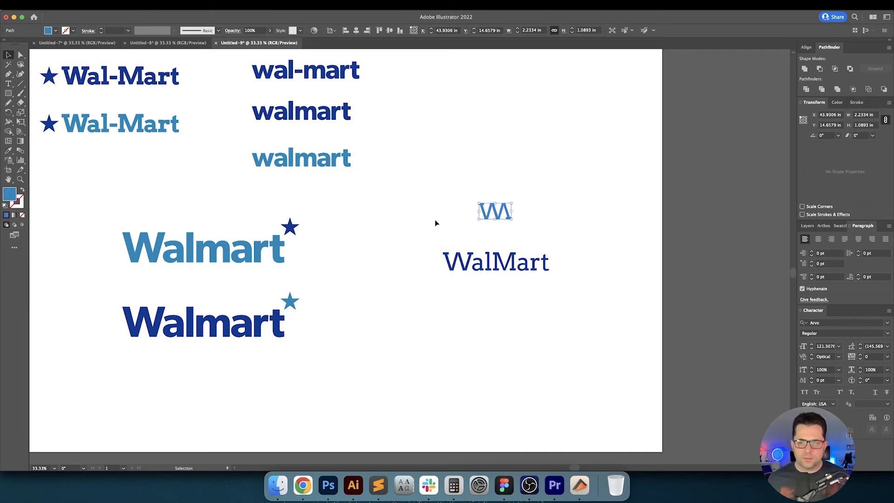
pyautogui.press('v')
# Draw an unfilled rectangle with a light-blue stroke fitted to the WM monogram's bounds, about 2.23 by 1.09 in.
pyautogui.scroll(5, 516, 231)
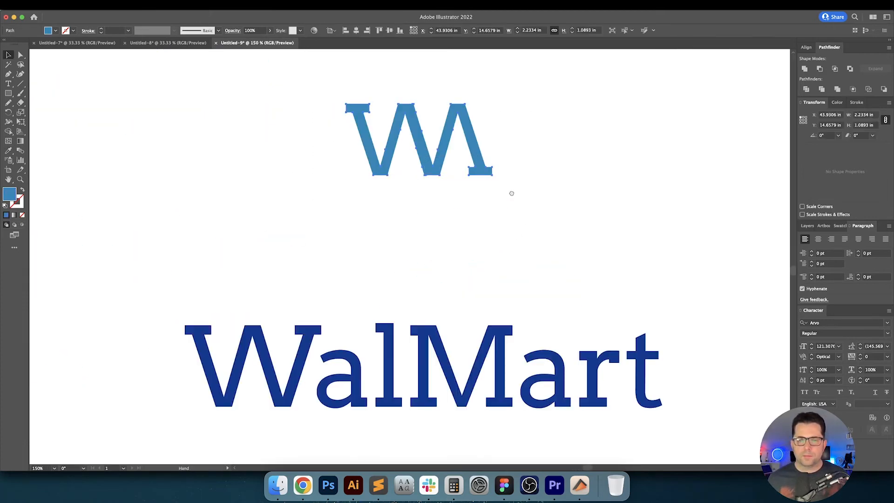
pyautogui.moveTo(511, 194); pyautogui.dragTo(514, 218)
pyautogui.moveTo(461, 214); pyautogui.dragTo(459, 261)
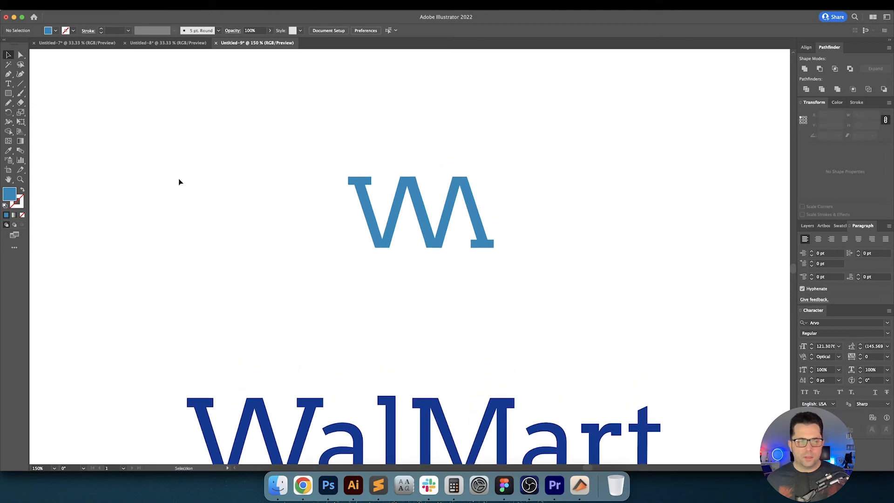
pyautogui.click(9, 93)
pyautogui.hotkey('shift', 'x')
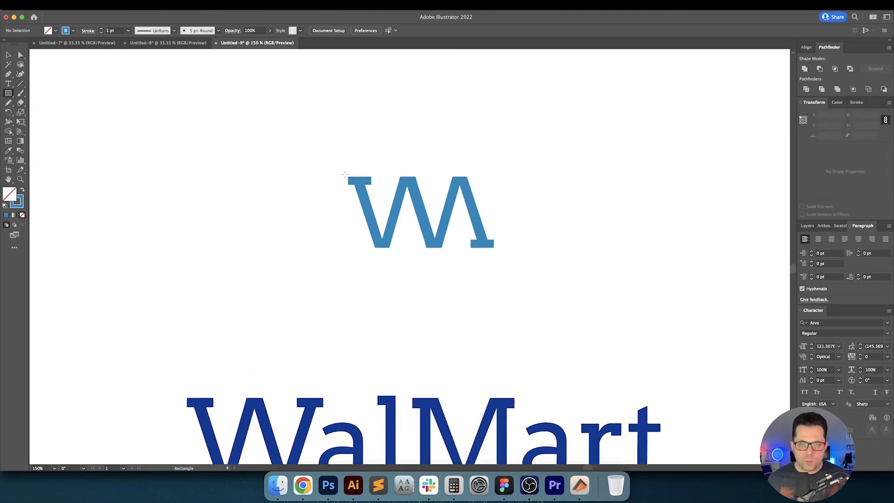
pyautogui.moveTo(348, 176); pyautogui.dragTo(495, 248)
pyautogui.press('v')
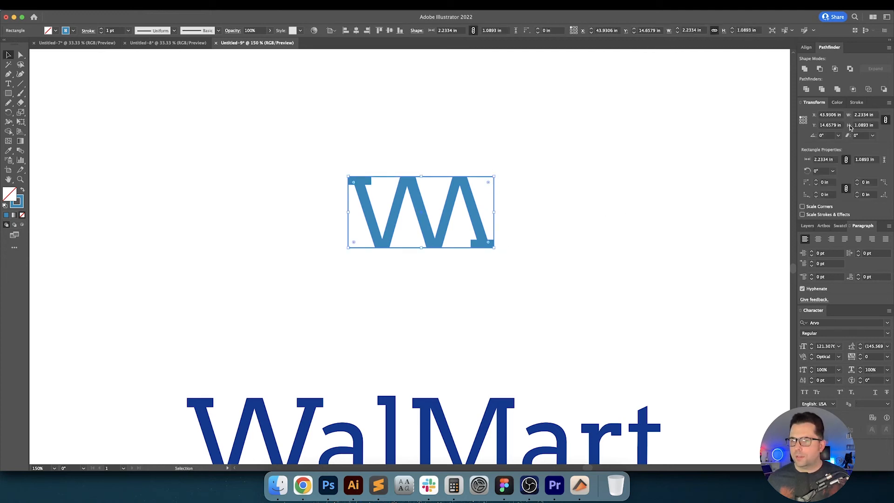
# Enlarge the rectangle about its centre by 0.5 in in both width and height, with proportions unlinked.
pyautogui.click(803, 120)
pyautogui.click(888, 121)
pyautogui.click(876, 116)
pyautogui.write('+.5')
pyautogui.press('Return')
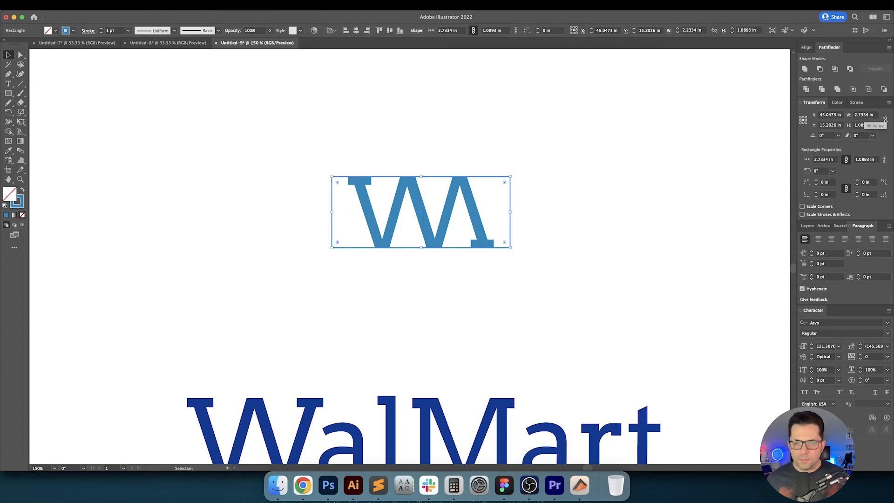
pyautogui.click(877, 126)
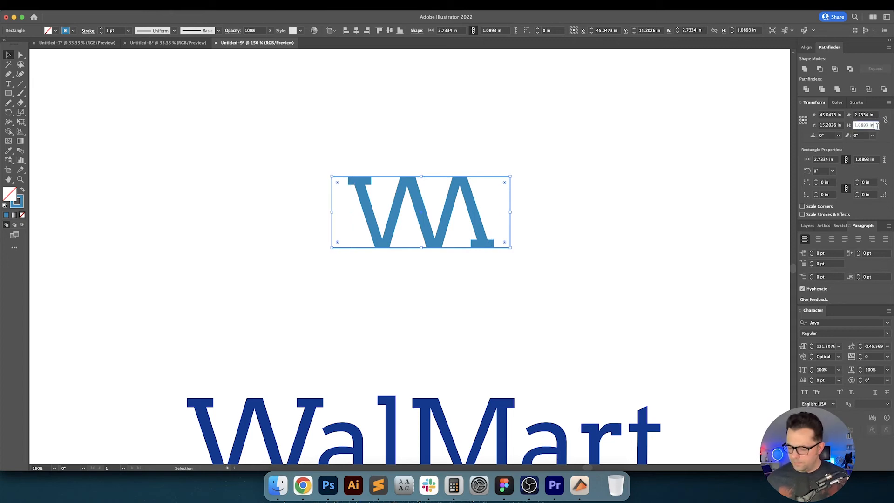
pyautogui.write('+.5')
pyautogui.press('Return')
pyautogui.click(512, 144)
pyautogui.click(510, 164)
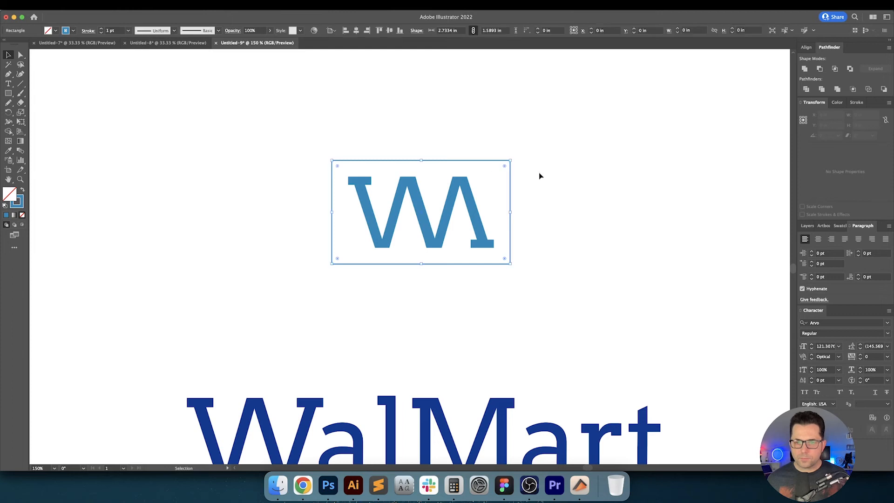
# Align the rectangle's stroke to the outside and set its weight to 8 pt.
pyautogui.click(857, 102)
pyautogui.click(848, 146)
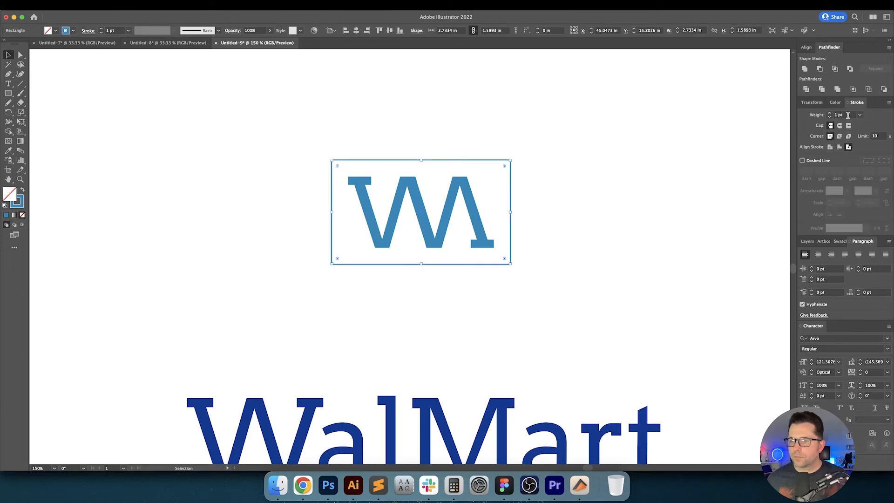
pyautogui.click(843, 114)
pyautogui.write('10')
pyautogui.press('Return')
pyautogui.press('Down')
pyautogui.press('Down')
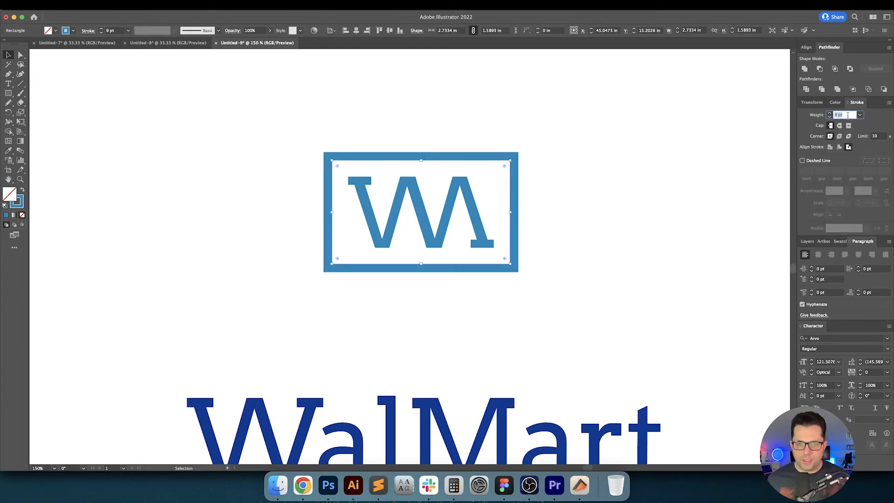
pyautogui.click(716, 202)
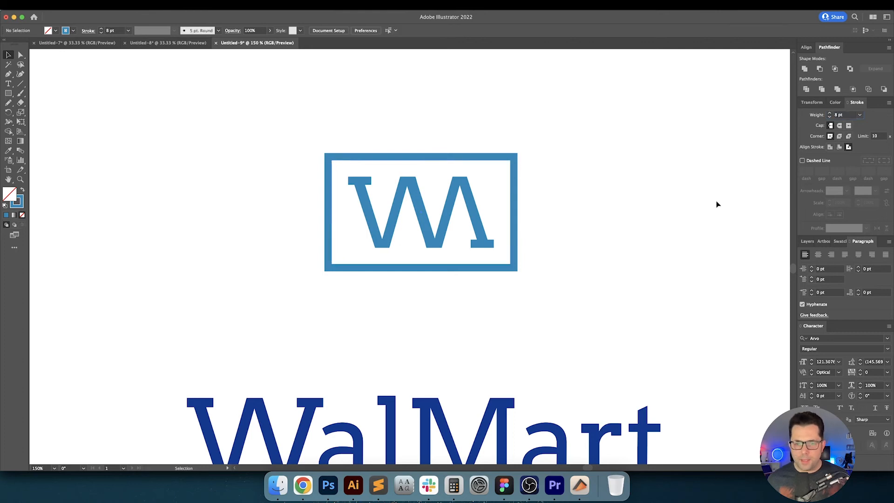
# Duplicate the boxed monogram horizontally, about 6.17 in to the right of the original.
pyautogui.press('super+minus')
pyautogui.moveTo(712, 214); pyautogui.dragTo(556, 214)
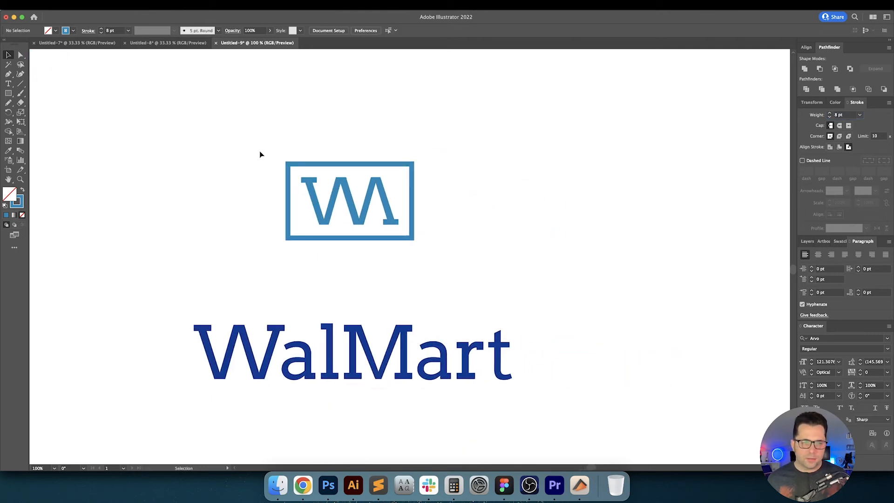
pyautogui.moveTo(259, 151)
pyautogui.mouseDown()
pyautogui.moveTo(299, 170)
pyautogui.moveTo(263, 140)
pyautogui.mouseUp()
pyautogui.click(280, 139)
pyautogui.moveTo(238, 138); pyautogui.dragTo(645, 200)
pyautogui.click(591, 118)
pyautogui.moveTo(590, 116); pyautogui.dragTo(486, 122)
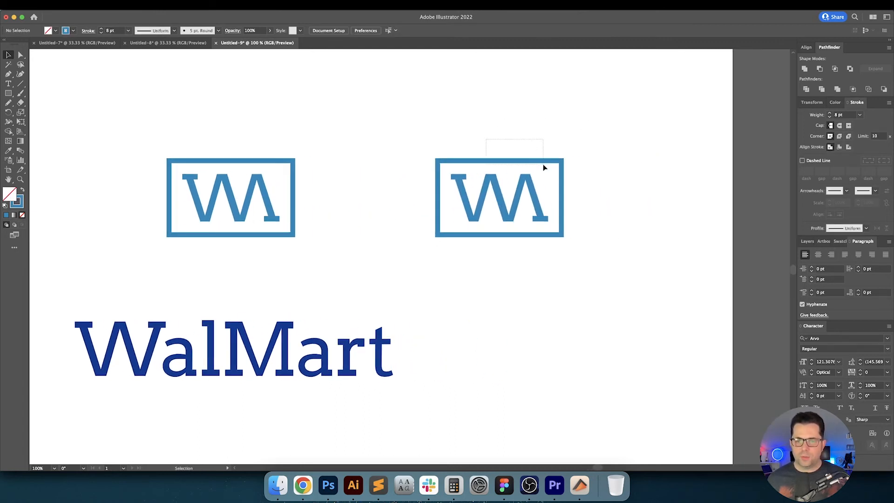
# Turn the copy's outline into a solid light-blue rectangle and recolor its monogram with white sampled from the artboard.
pyautogui.moveTo(544, 168); pyautogui.dragTo(543, 170)
pyautogui.hotkey('shift', 'x')
pyautogui.click(576, 180)
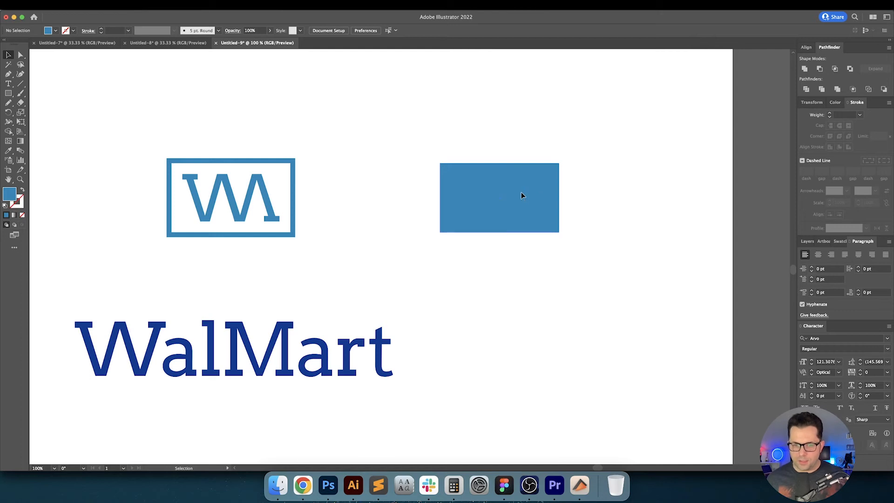
pyautogui.click(522, 192)
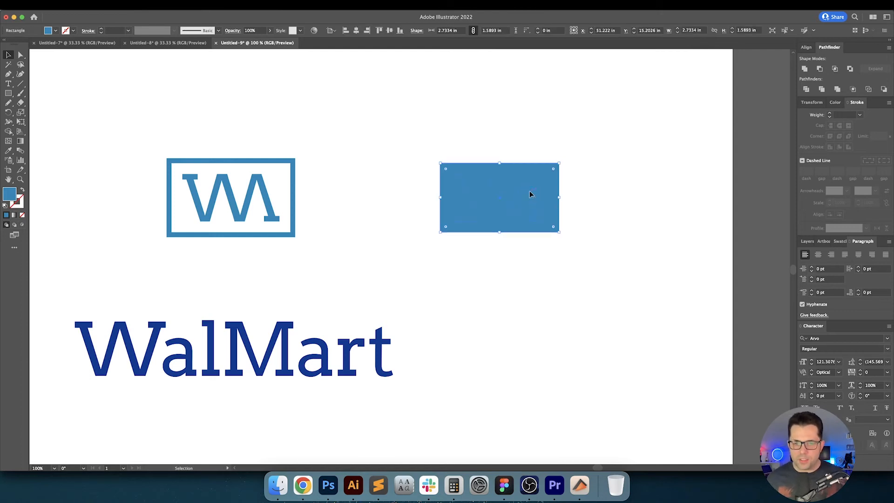
pyautogui.click(531, 191)
pyautogui.press('i')
pyautogui.click(656, 191)
pyautogui.press('v')
pyautogui.click(639, 197)
pyautogui.press('space')
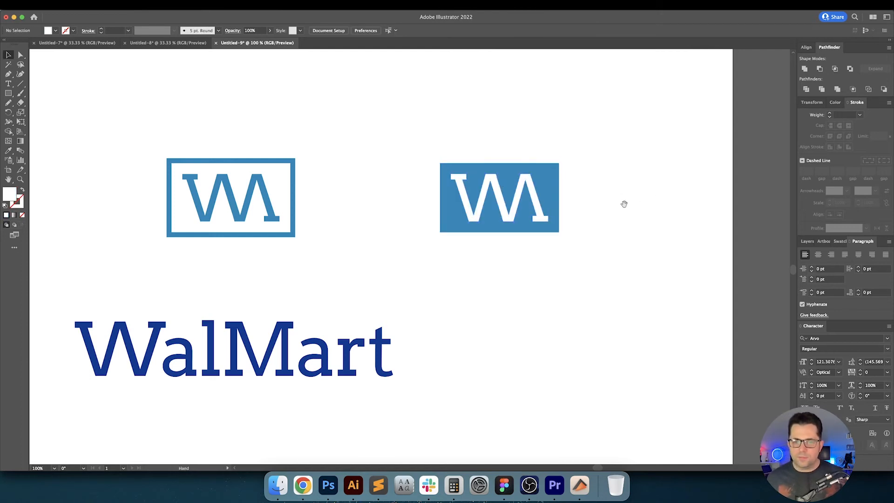
pyautogui.moveTo(624, 204); pyautogui.dragTo(659, 204)
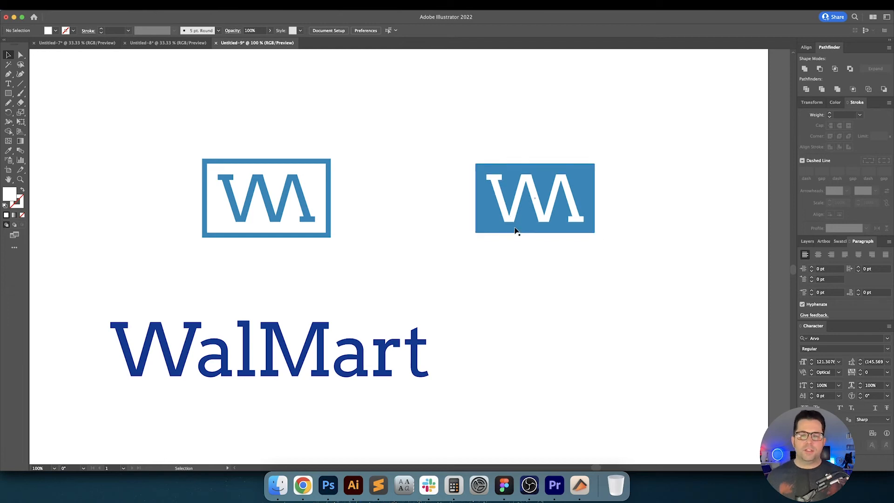
# Expand the appearance of the original boxed monogram so its outside stroke becomes a shape.
pyautogui.press('space')
pyautogui.moveTo(393, 279); pyautogui.dragTo(478, 275)
pyautogui.press('space')
pyautogui.click(327, 332)
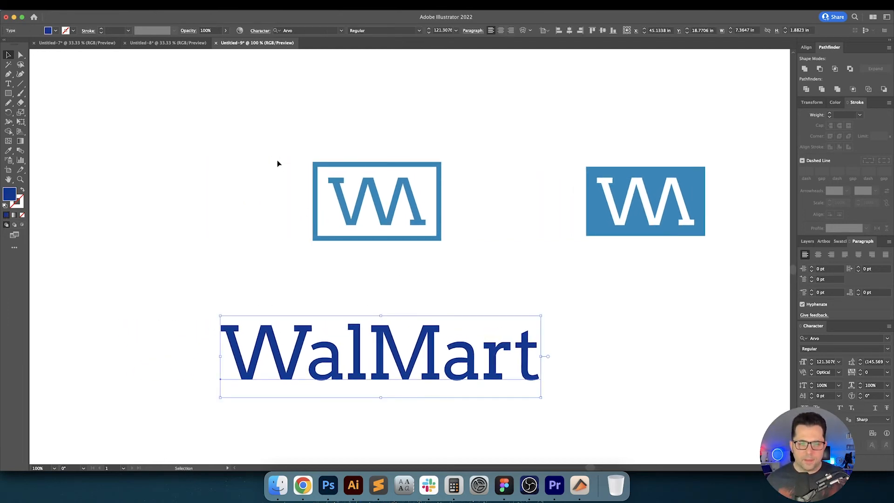
pyautogui.moveTo(278, 161); pyautogui.dragTo(443, 232)
pyautogui.click(96, 6)
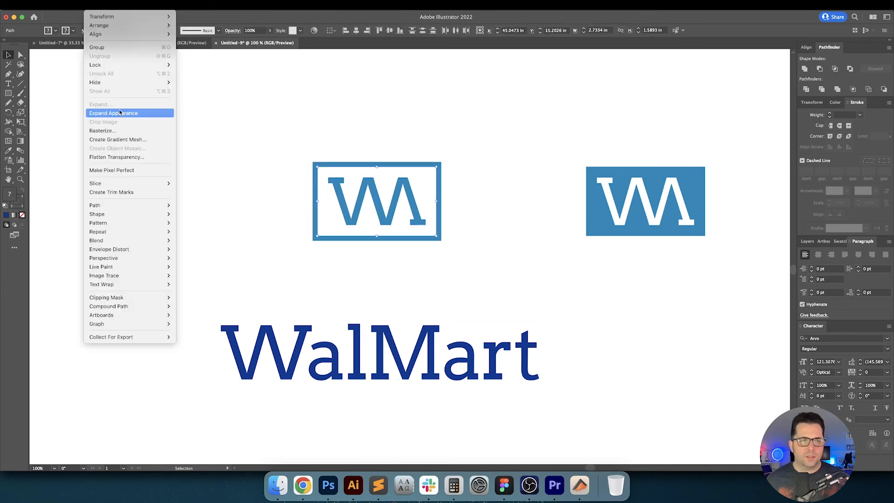
pyautogui.click(120, 115)
pyautogui.press('Return')
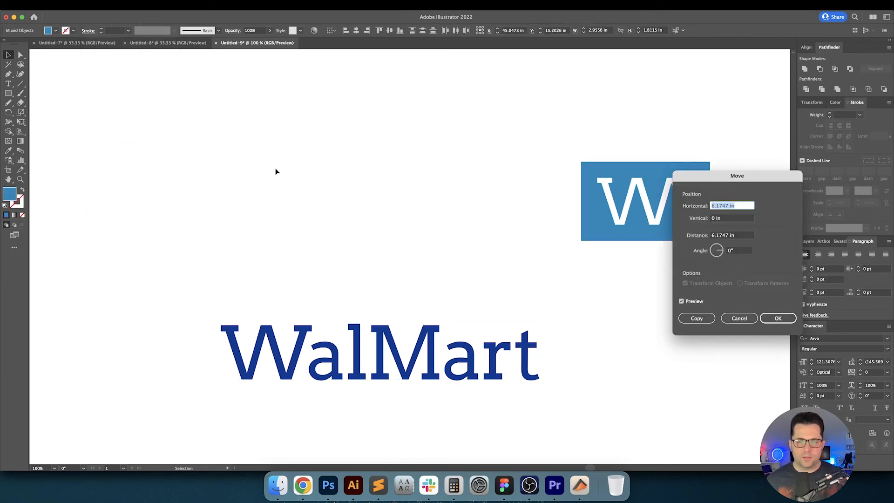
pyautogui.press('Escape')
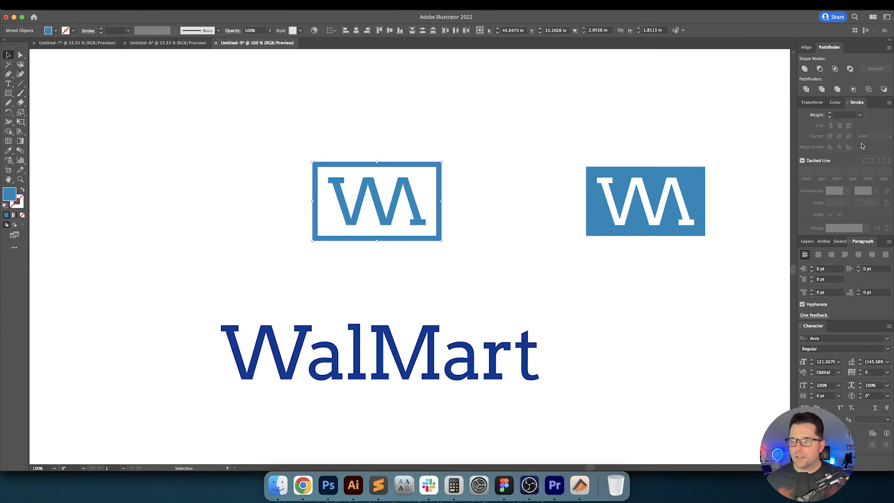
# Scale the original boxed monogram proportionally to a width of 2 in.
pyautogui.click(813, 102)
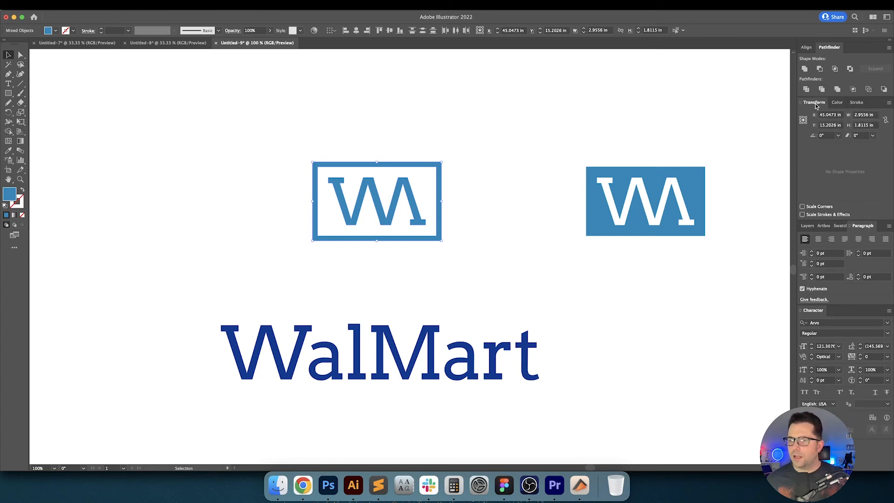
pyautogui.click(886, 120)
pyautogui.click(865, 115)
pyautogui.write('2')
pyautogui.press('Return')
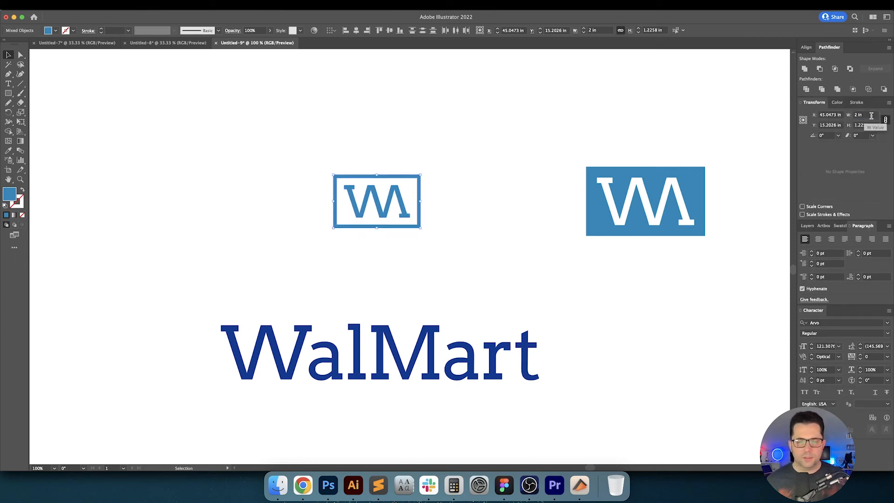
# Tighten the kerning between "W" and "a" and between "l" and "M" in the WalMart wordmark.
pyautogui.moveTo(485, 266); pyautogui.dragTo(371, 347)
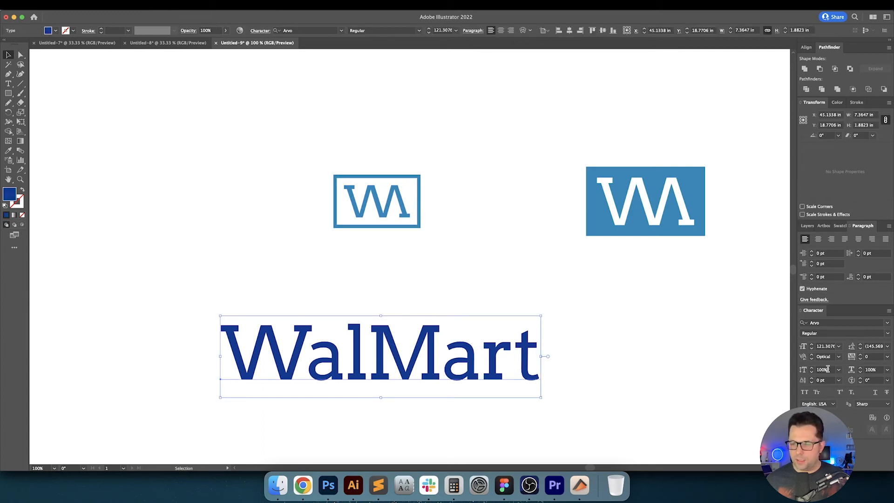
pyautogui.doubleClick(320, 362)
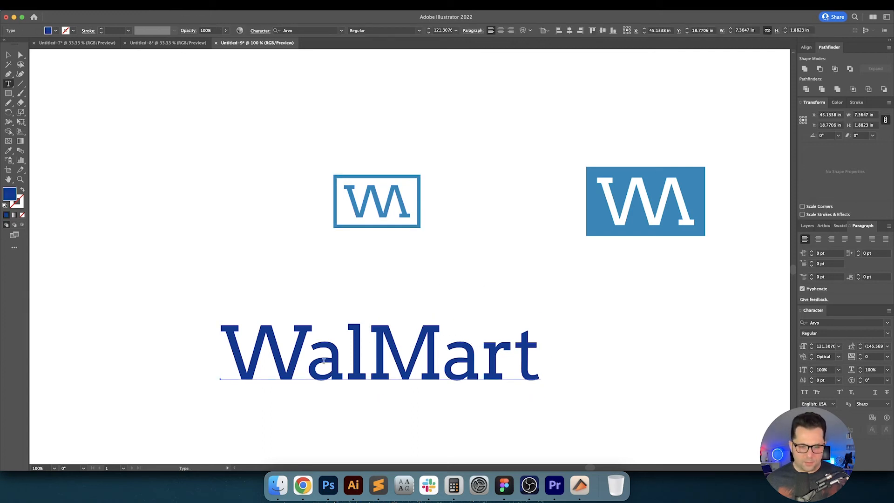
pyautogui.click(827, 357)
pyautogui.hotkey('shift', 'Down')
pyautogui.hotkey('shift', 'Down')
pyautogui.hotkey('shift', 'Down')
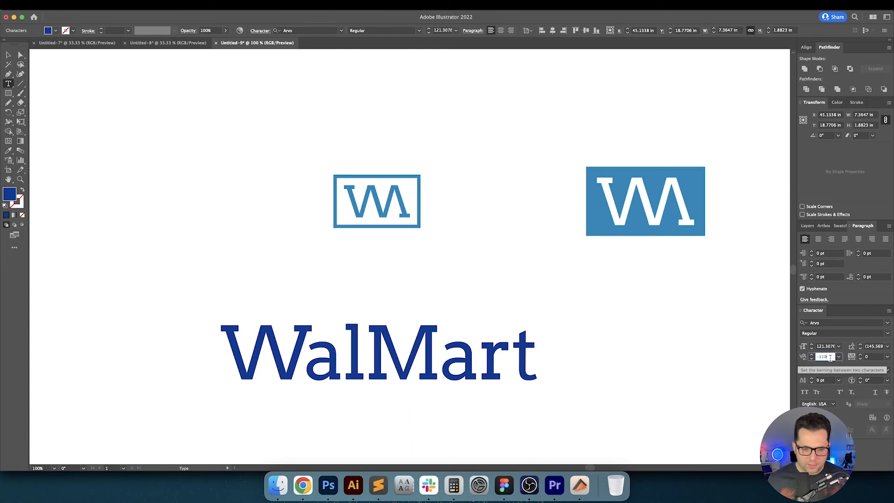
pyautogui.press('Return')
pyautogui.press('Right')
pyautogui.hotkey('alt', 'Left')
pyautogui.hotkey('alt', 'Left')
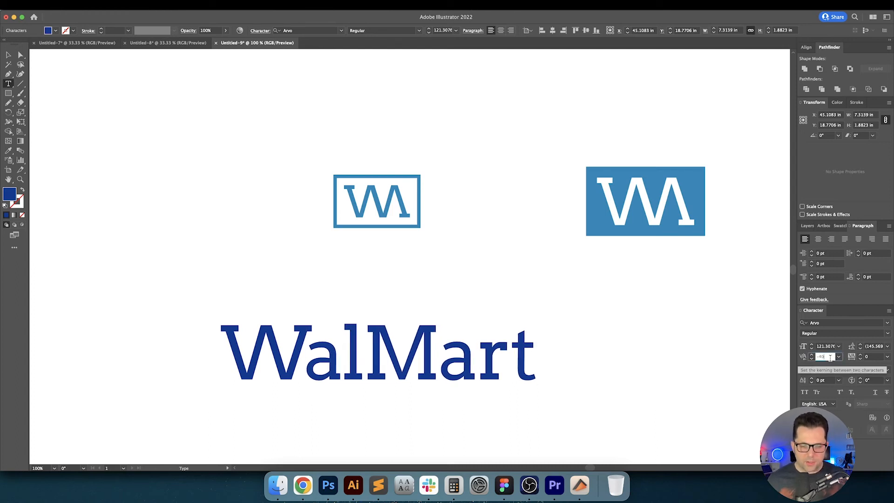
pyautogui.press('Right')
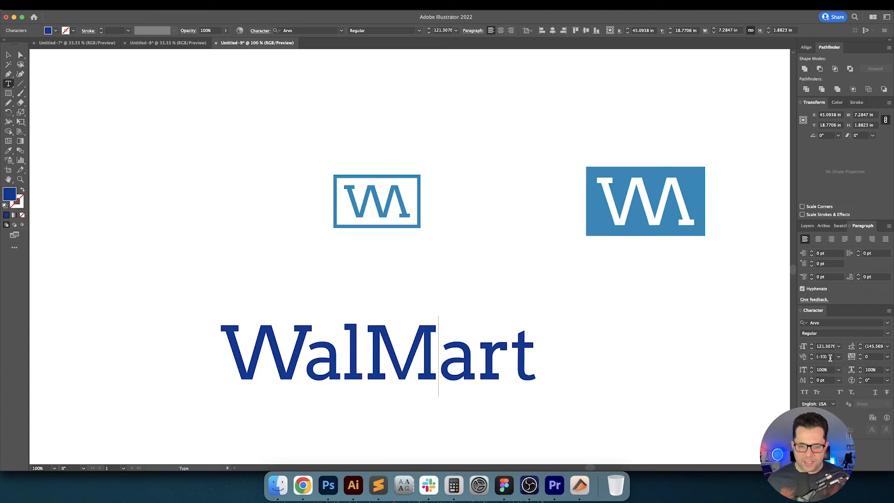
# Tighten the kerning between "M" and the following "a" in the WalMart wordmark.
pyautogui.click(830, 357)
pyautogui.hotkey('shift', 'Down')
pyautogui.hotkey('shift', 'Down')
pyautogui.hotkey('shift', 'Down')
pyautogui.hotkey('shift', 'Down')
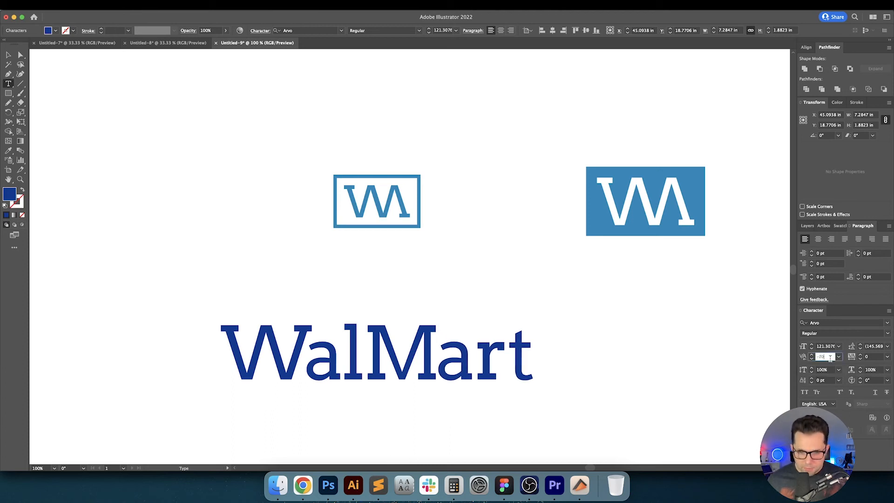
pyautogui.press('Return')
# Set the kerning between "a" and "r" in "Mart" to -50 and tighten the gap between "r" and "t".
pyautogui.press('Right')
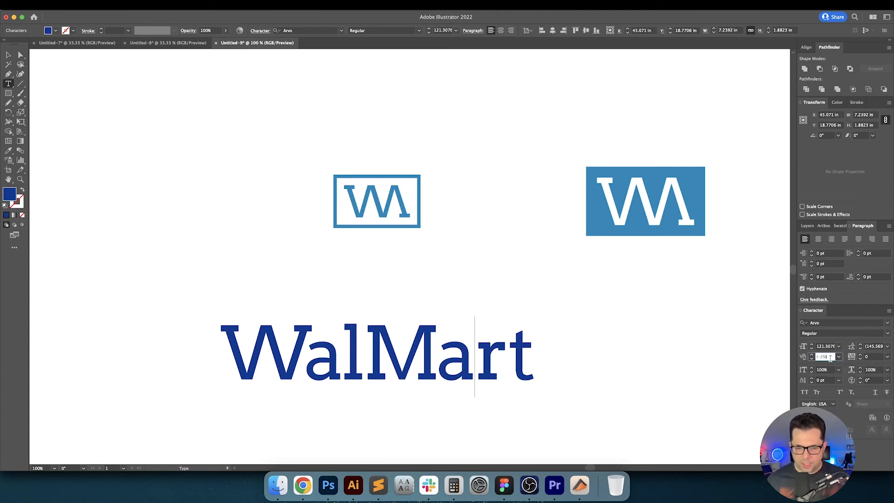
pyautogui.write('-50')
pyautogui.press('Return')
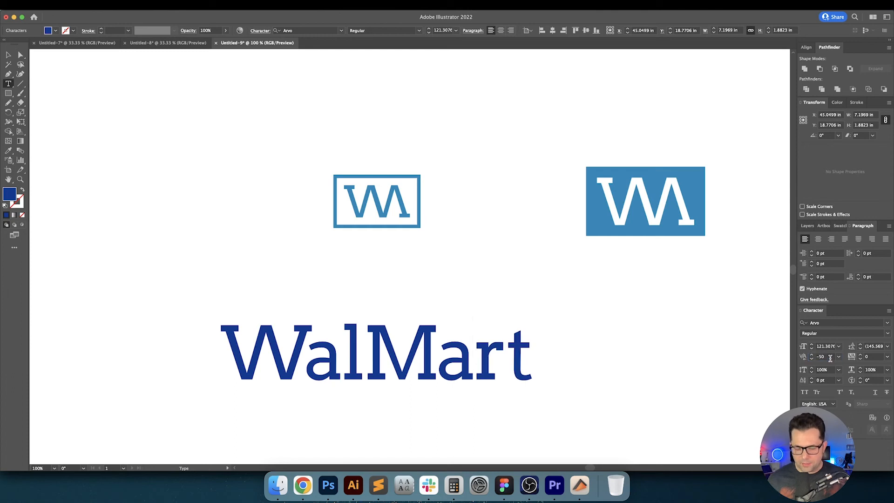
pyautogui.write('-40')
pyautogui.press('Return')
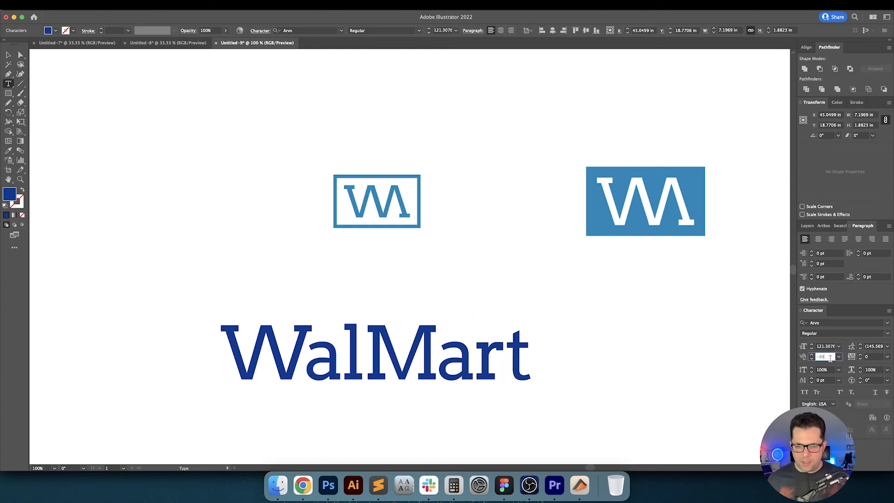
pyautogui.press('Escape')
pyautogui.click(475, 308)
pyautogui.moveTo(484, 310); pyautogui.dragTo(496, 282)
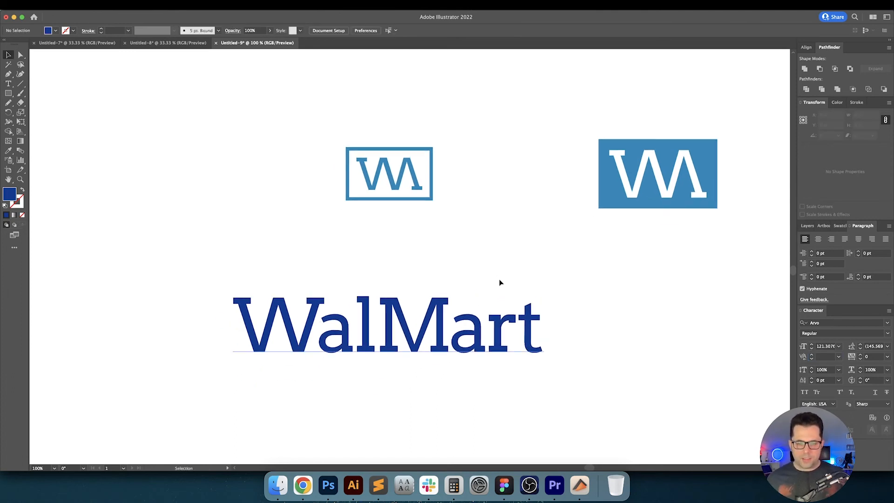
# Convert the WalMart wordmark to outlines and scale it proportionally to a height of 1 in.
pyautogui.click(320, 310)
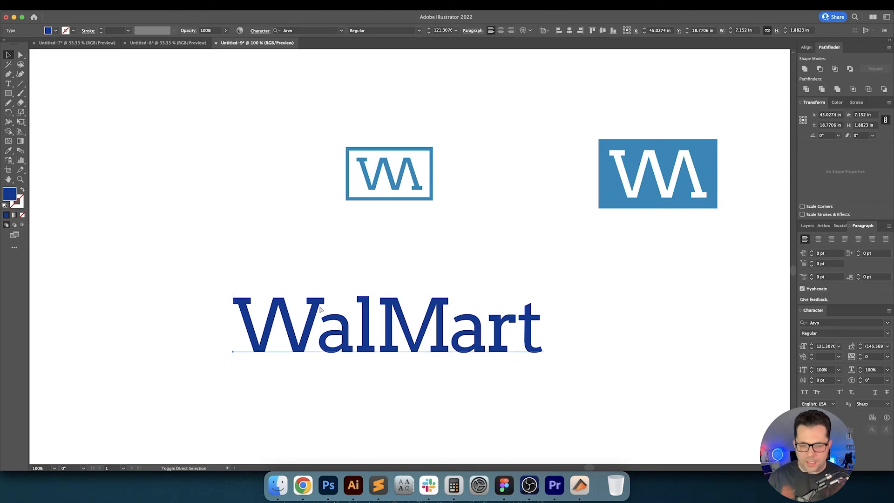
pyautogui.press('super+shift+o')
pyautogui.click(404, 200)
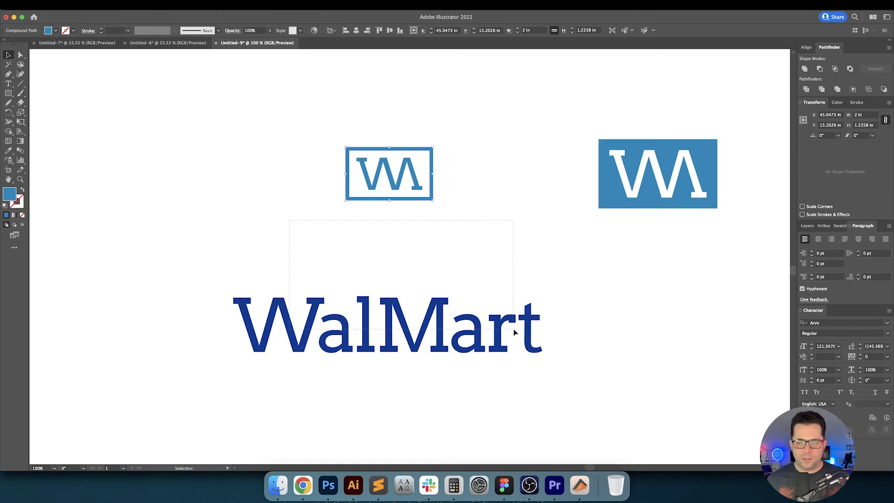
pyautogui.moveTo(515, 331); pyautogui.dragTo(515, 331)
pyautogui.click(869, 126)
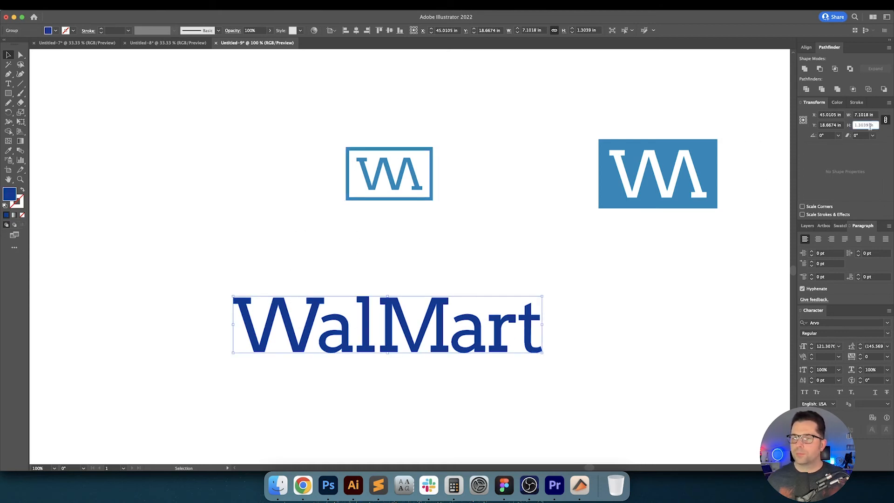
pyautogui.write('1')
pyautogui.press('Return')
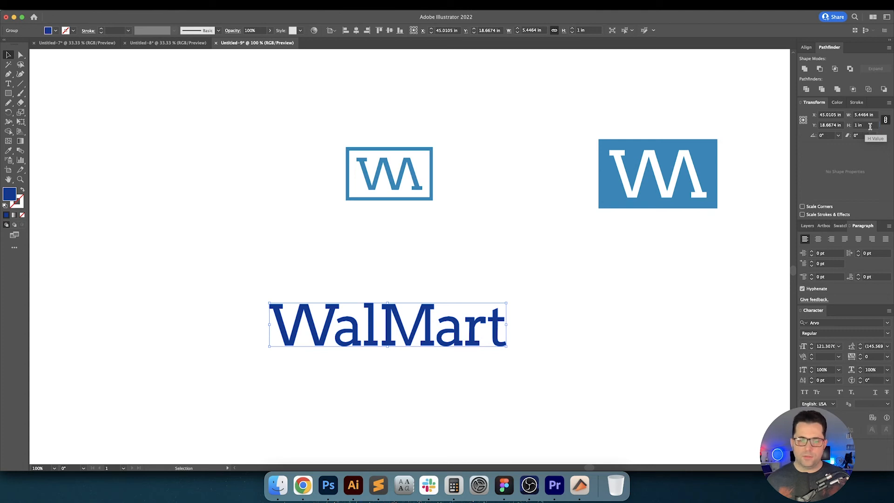
# Center the WalMart wordmark horizontally on the outlined monogram's frame, using the frame as the key object.
pyautogui.click(545, 265)
pyautogui.moveTo(545, 265); pyautogui.dragTo(555, 310)
pyautogui.click(421, 368)
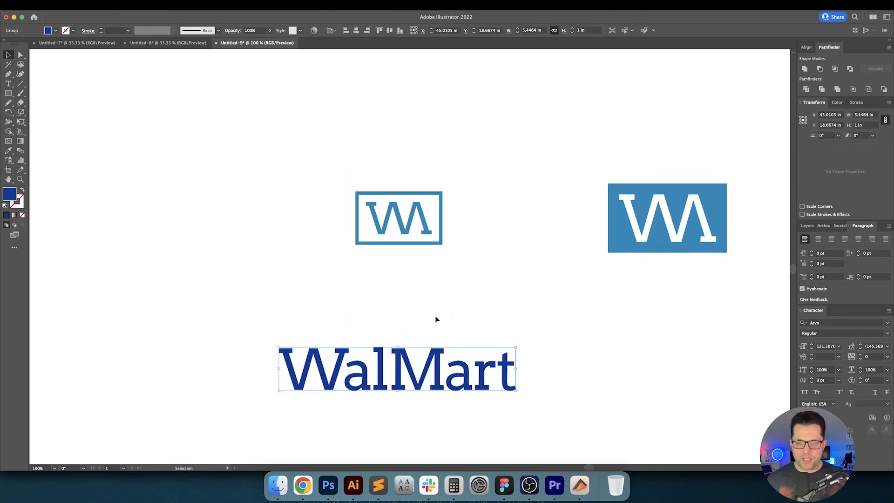
pyautogui.keyDown('shift'); pyautogui.click(438, 244); pyautogui.keyUp('shift')
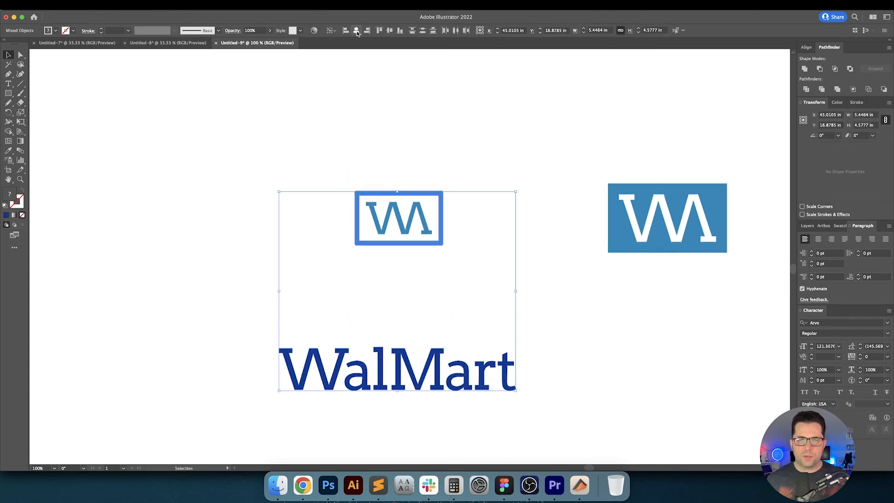
pyautogui.click(281, 174)
# Group the monogram with its frame and space the wordmark 0.5 in below it, keeping the monogram as the key object.
pyautogui.moveTo(477, 278); pyautogui.dragTo(477, 279)
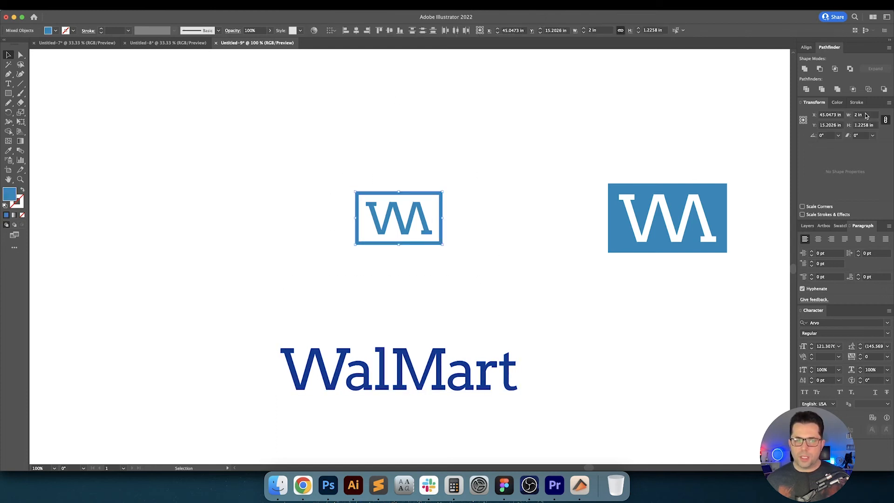
pyautogui.click(810, 69)
pyautogui.moveTo(489, 146); pyautogui.dragTo(311, 402)
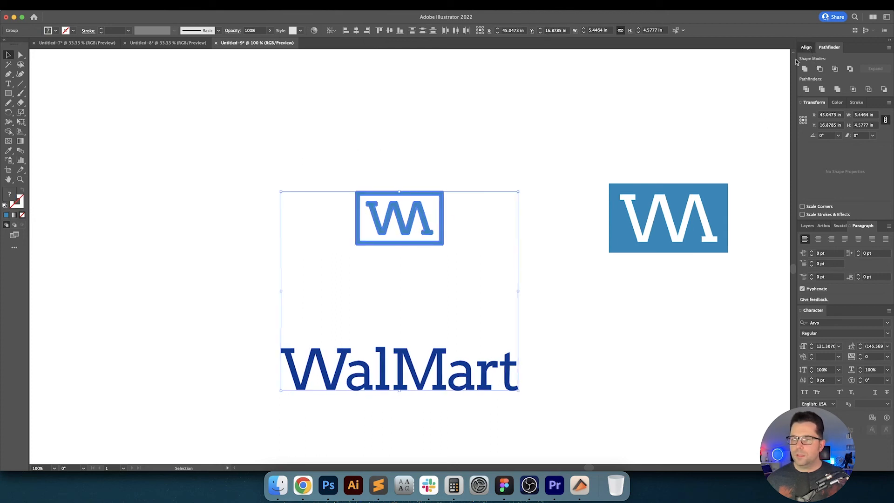
pyautogui.click(806, 48)
pyautogui.moveTo(571, 144); pyautogui.dragTo(357, 421)
pyautogui.click(415, 246)
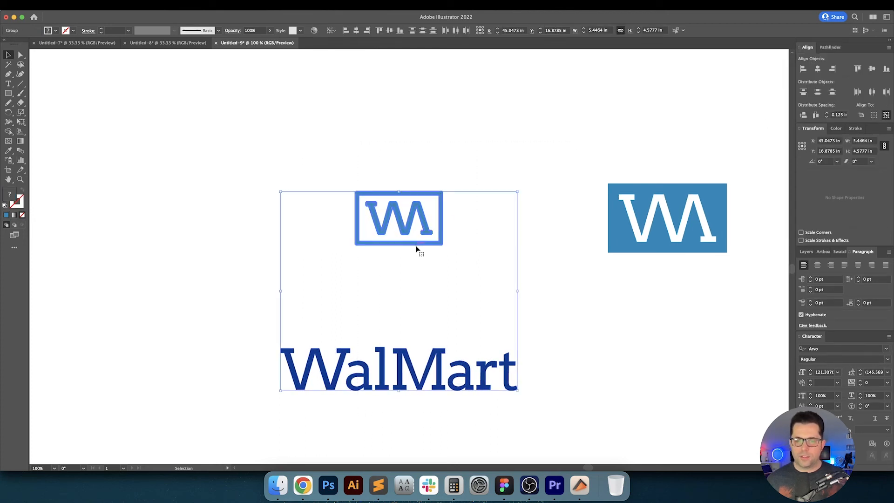
pyautogui.click(816, 115)
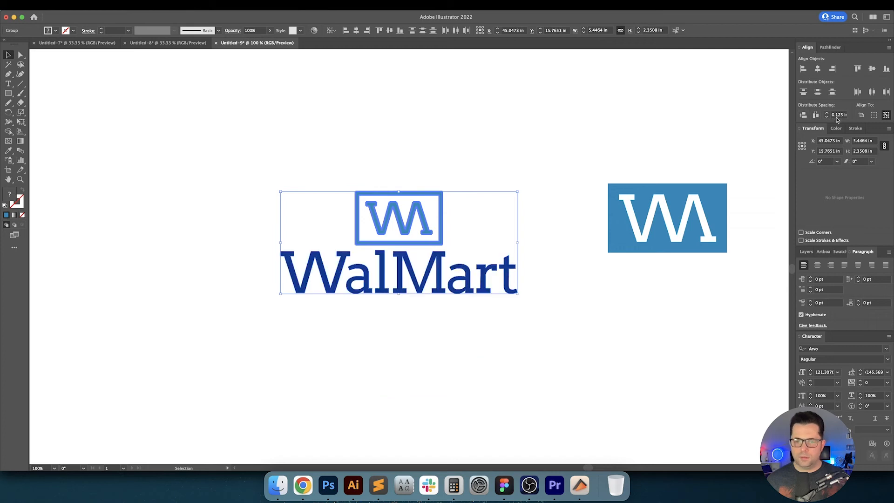
pyautogui.click(838, 115)
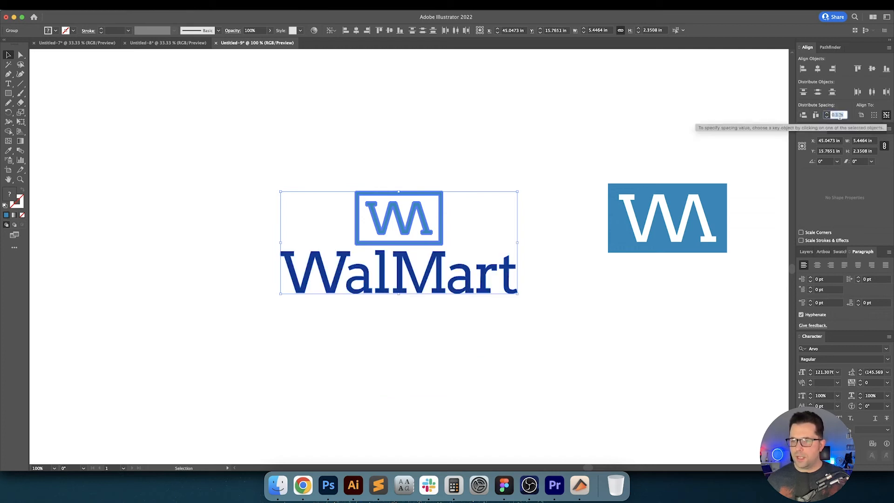
pyautogui.write('0.5')
pyautogui.click(803, 115)
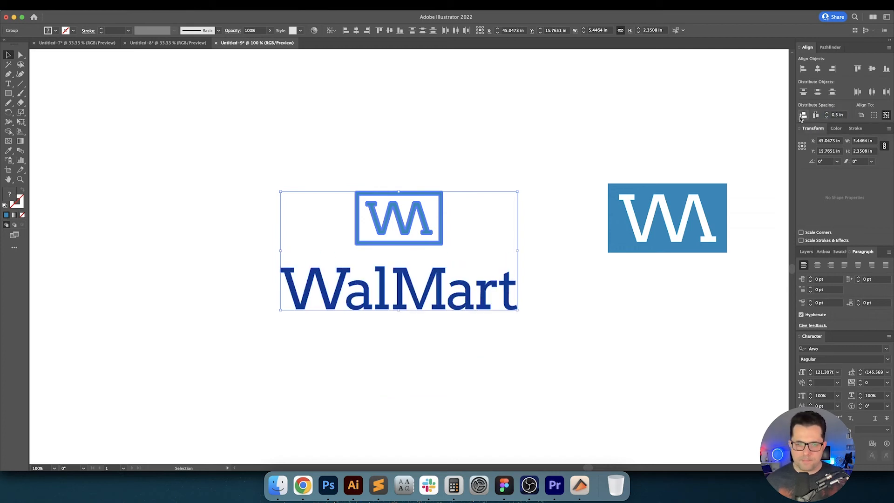
# Scale the outlined monogram proportionally to a height of 1 in from its bottom-center reference point.
pyautogui.click(532, 154)
pyautogui.moveTo(385, 182); pyautogui.dragTo(455, 242)
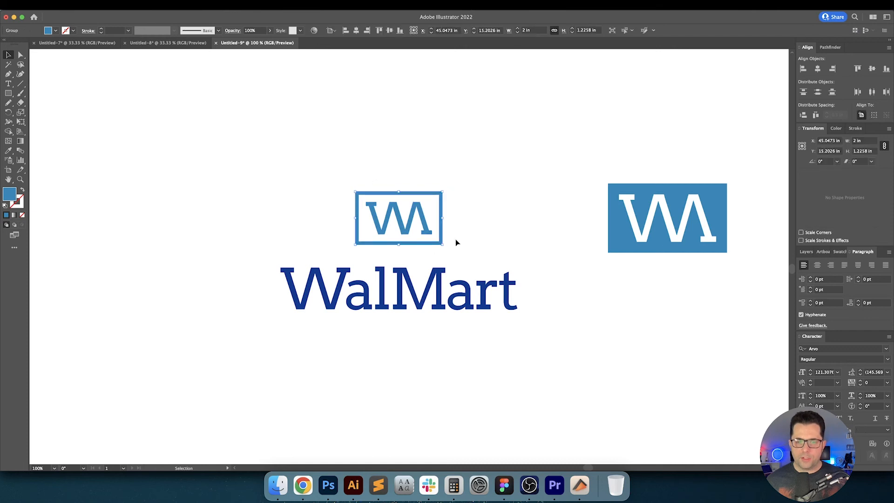
pyautogui.click(802, 150)
pyautogui.click(871, 151)
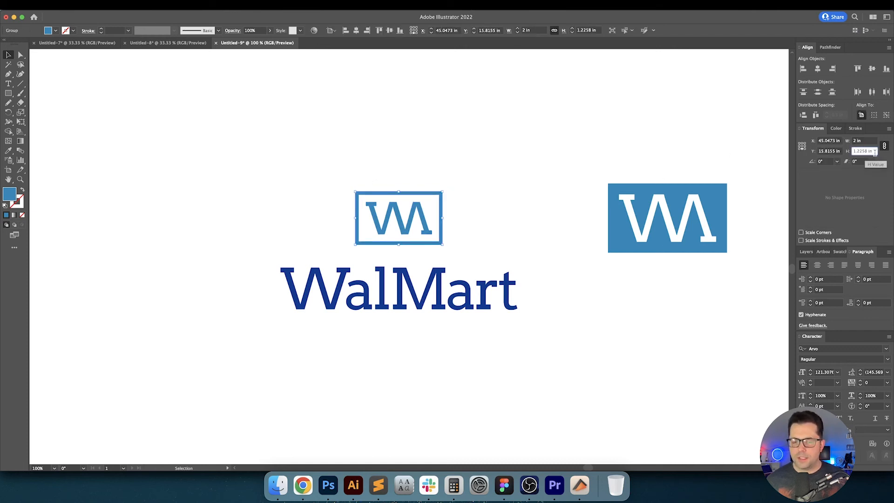
pyautogui.write('1')
pyautogui.press('Return')
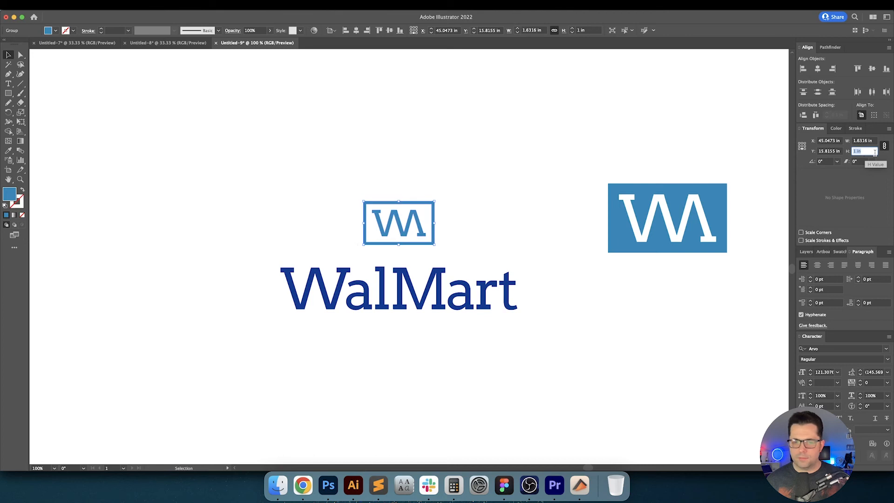
pyautogui.click(475, 172)
# Duplicate the stacked logo below the original and place the copy's monogram to the left of its wordmark.
pyautogui.hscroll(-3, 537, 195)
pyautogui.moveTo(407, 205); pyautogui.dragTo(516, 209)
pyautogui.moveTo(449, 104); pyautogui.dragTo(258, 325)
pyautogui.click(513, 261)
pyautogui.click(274, 269)
pyautogui.moveTo(274, 269); pyautogui.dragTo(312, 287)
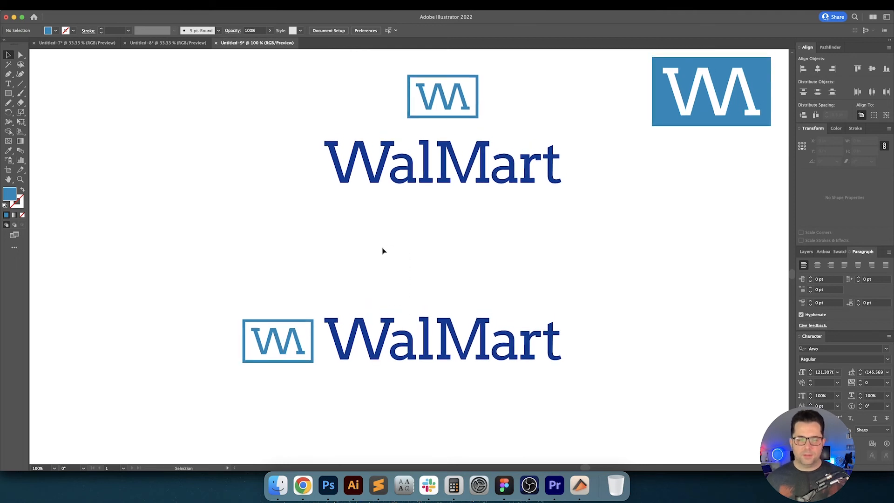
# Ungroup the lower wordmark and recolor its "W" and "M" with the monogram's light blue using the Eyedropper.
pyautogui.click(371, 341)
pyautogui.click(394, 302)
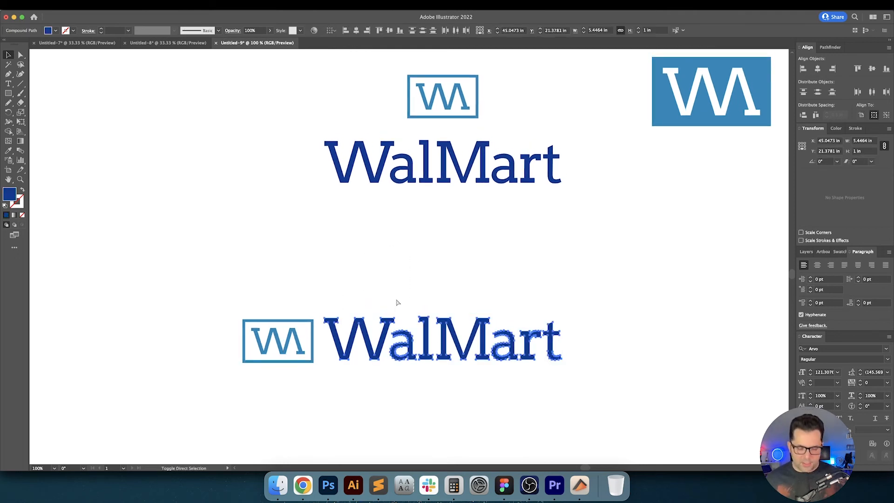
pyautogui.click(371, 343)
pyautogui.keyDown('shift'); pyautogui.click(467, 356); pyautogui.keyUp('shift')
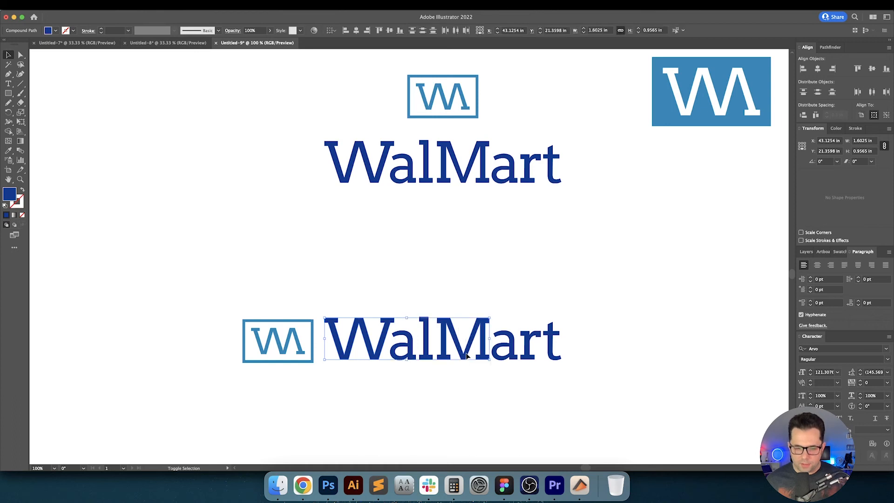
pyautogui.press('i')
pyautogui.click(312, 321)
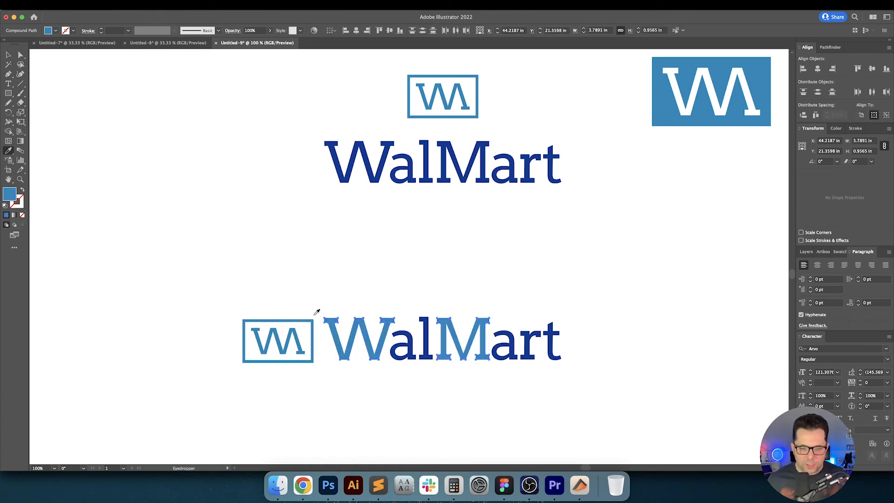
pyautogui.press('v')
pyautogui.click(387, 288)
pyautogui.moveTo(387, 288); pyautogui.dragTo(359, 282)
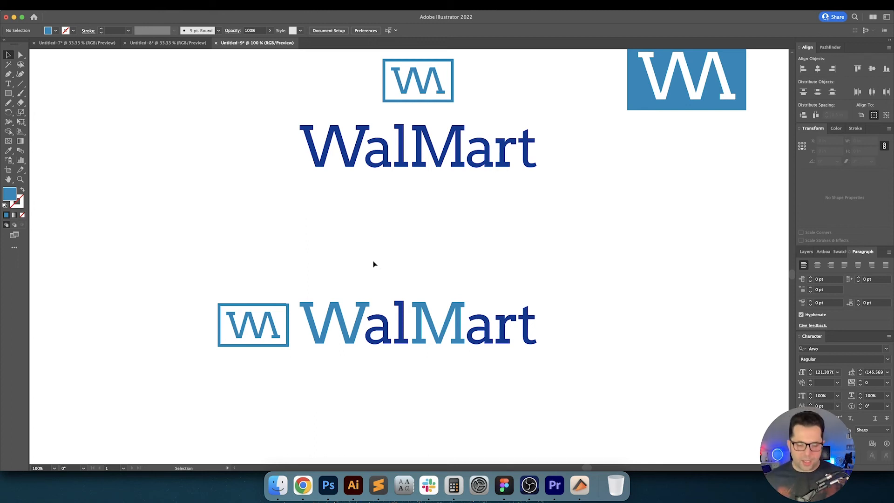
pyautogui.moveTo(373, 266); pyautogui.dragTo(380, 210)
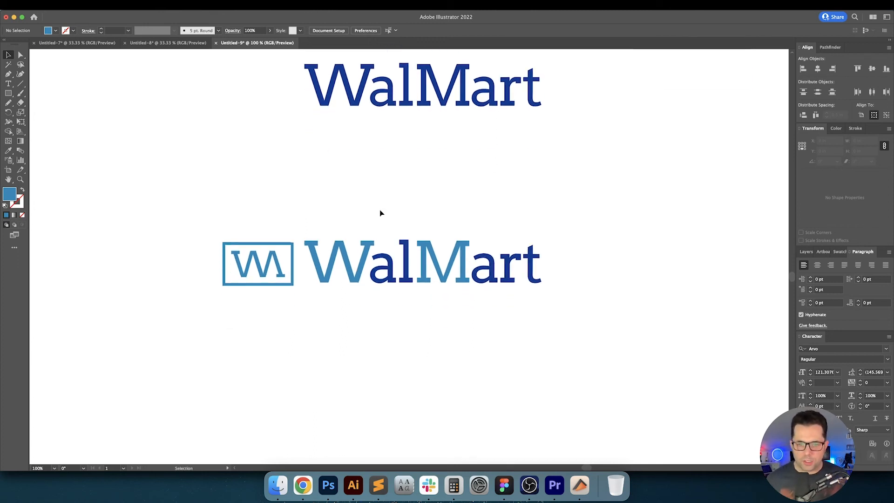
pyautogui.scroll(3, 379, 210)
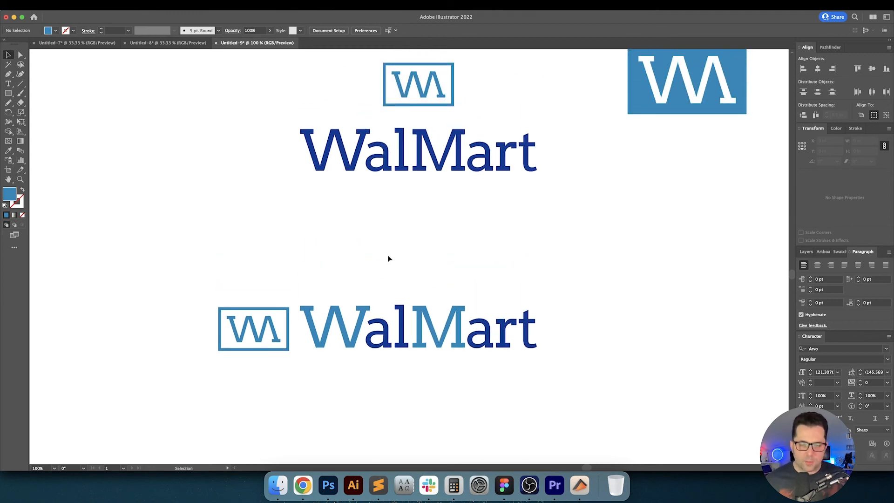
# Switch to Chrome, check the time left on the countdown timer and return to the Adobe Color wheel.
pyautogui.click(303, 485)
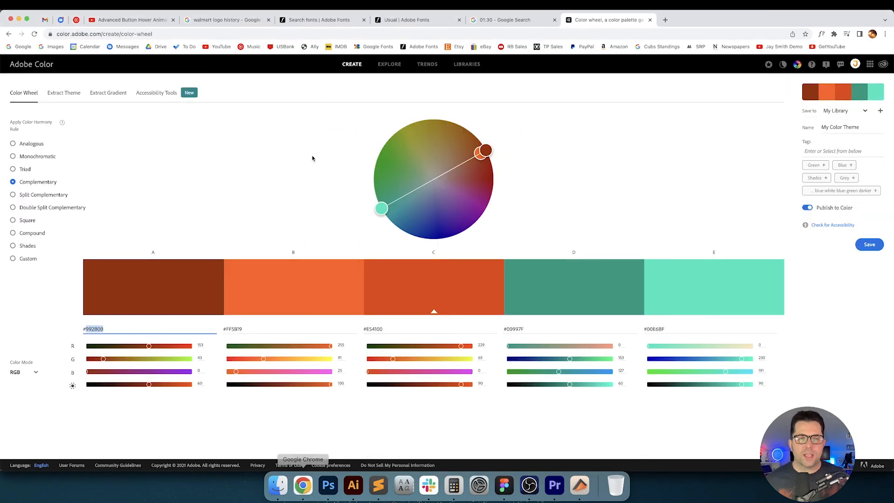
pyautogui.click(512, 22)
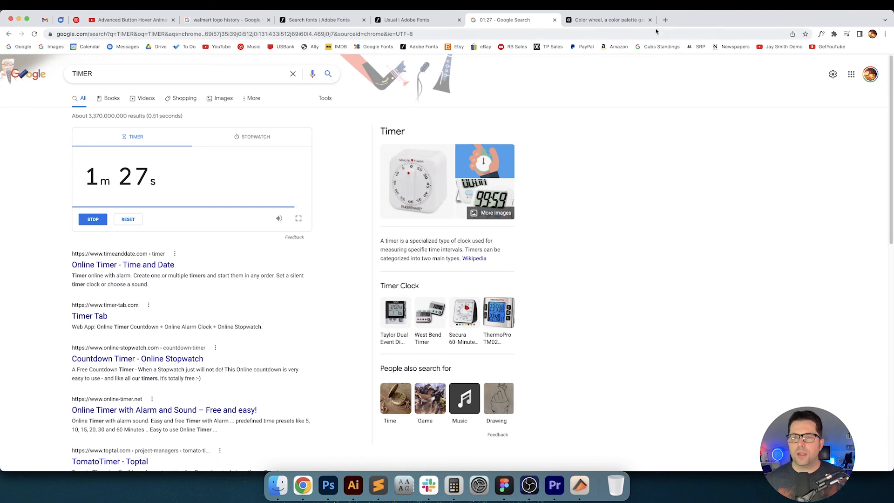
pyautogui.click(629, 20)
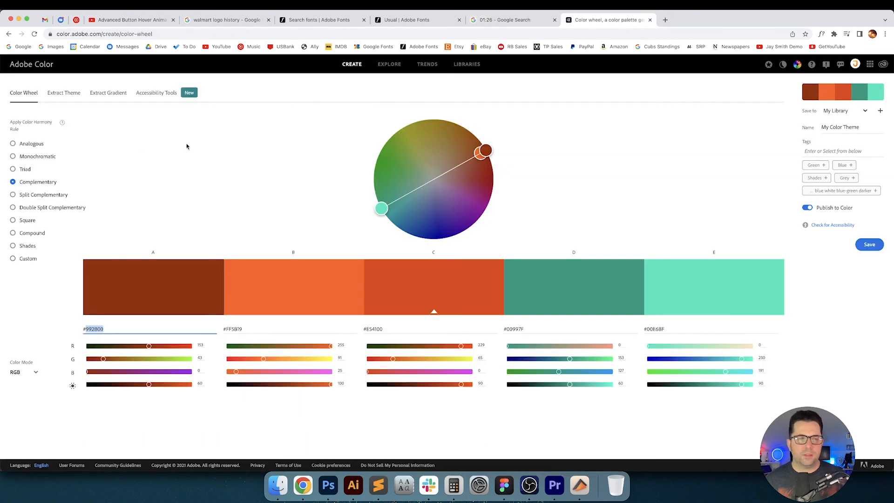
# Apply the Triad harmony rule and make the blue swatch D, #172CE6, the base color.
pyautogui.click(24, 171)
pyautogui.doubleClick(515, 329)
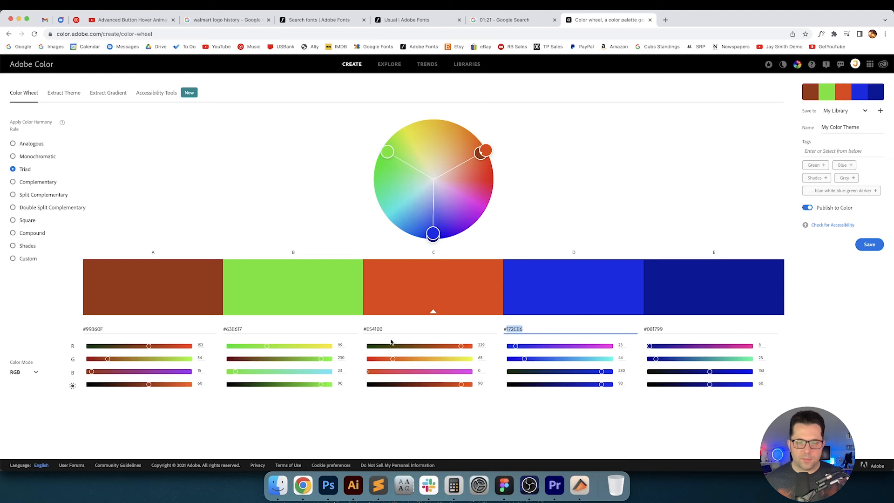
pyautogui.click(586, 311)
pyautogui.click(574, 311)
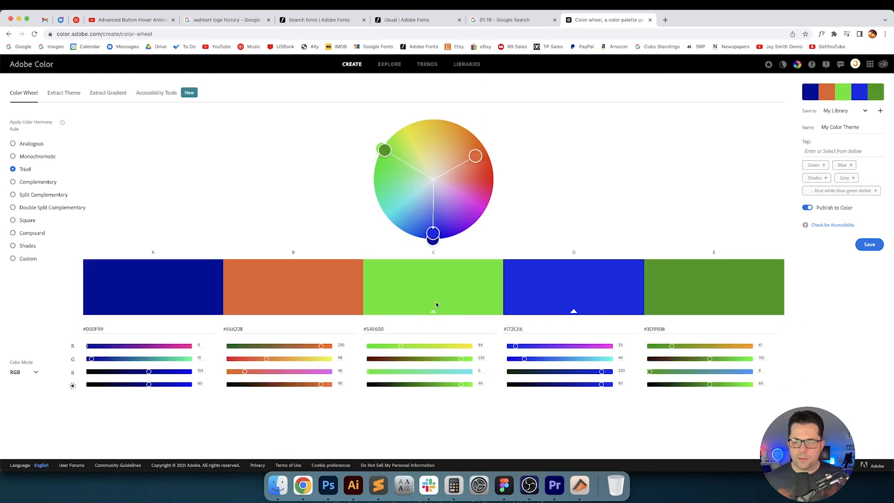
# Try the Shades, Compound and Square harmony rules, and settle on Double Split Complementary.
pyautogui.click(27, 246)
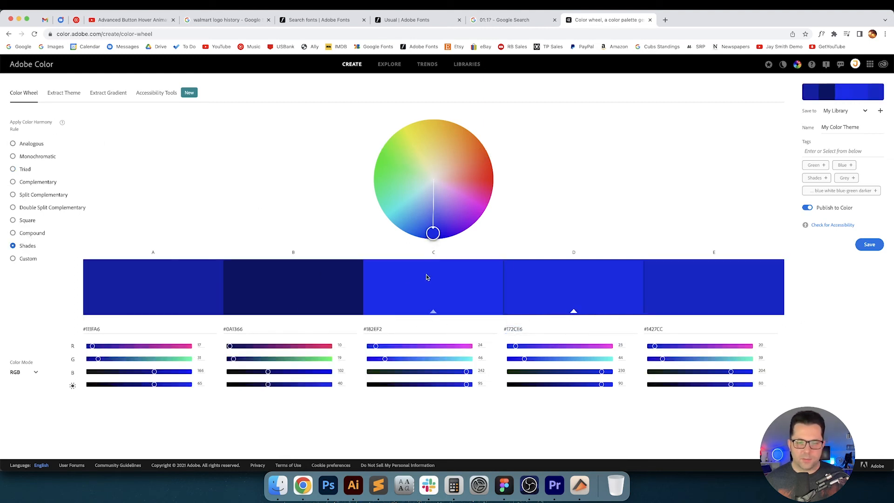
pyautogui.click(32, 232)
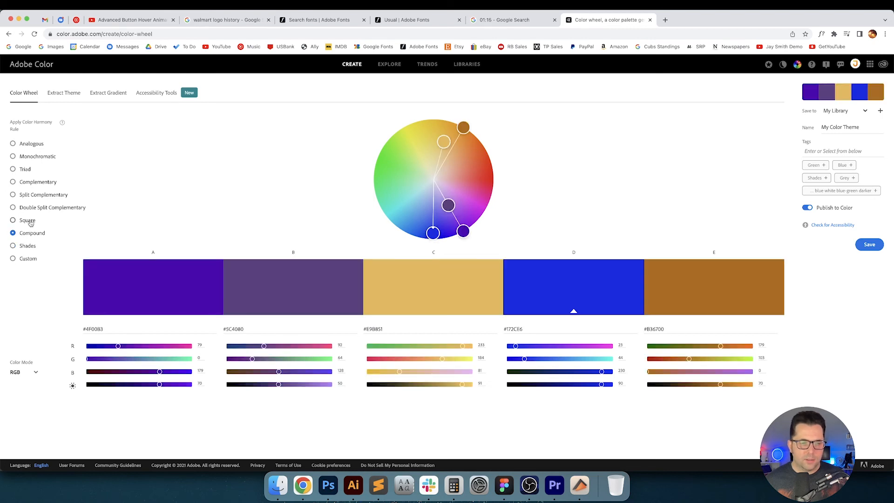
pyautogui.click(13, 221)
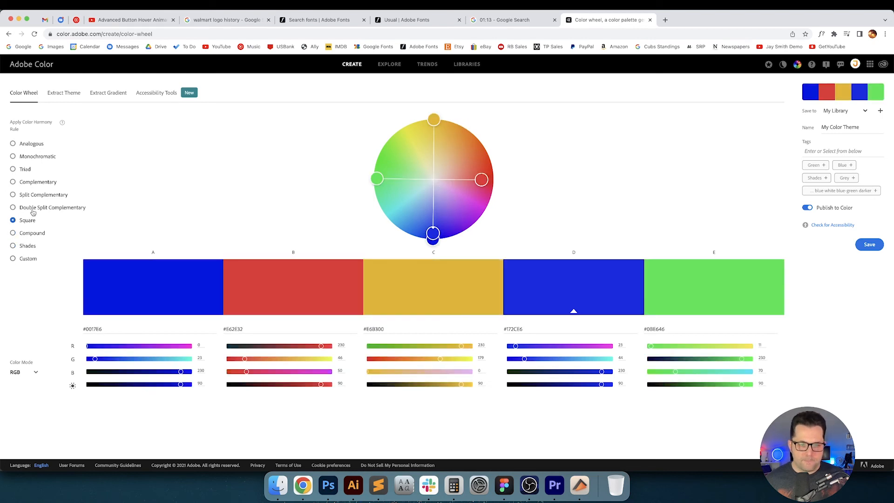
pyautogui.click(34, 208)
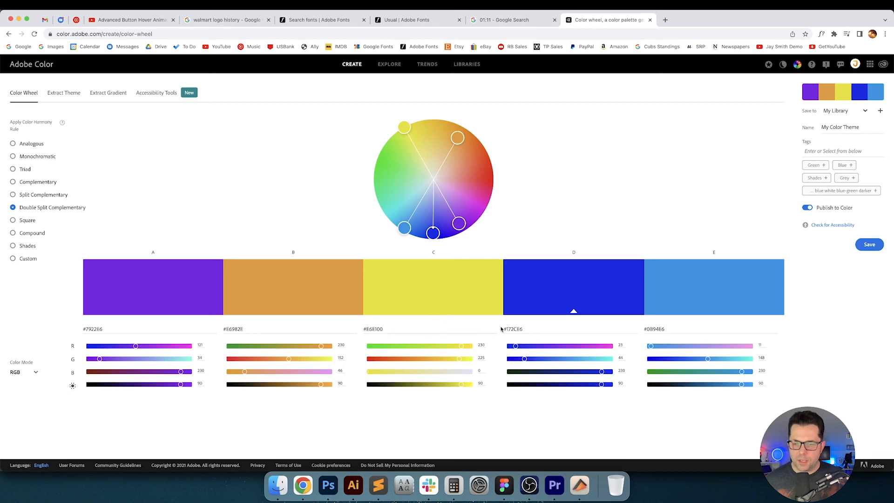
# Switch to Illustrator and fill the letters "al" and "art" of the lower wordmark with #172CE6.
pyautogui.click(353, 485)
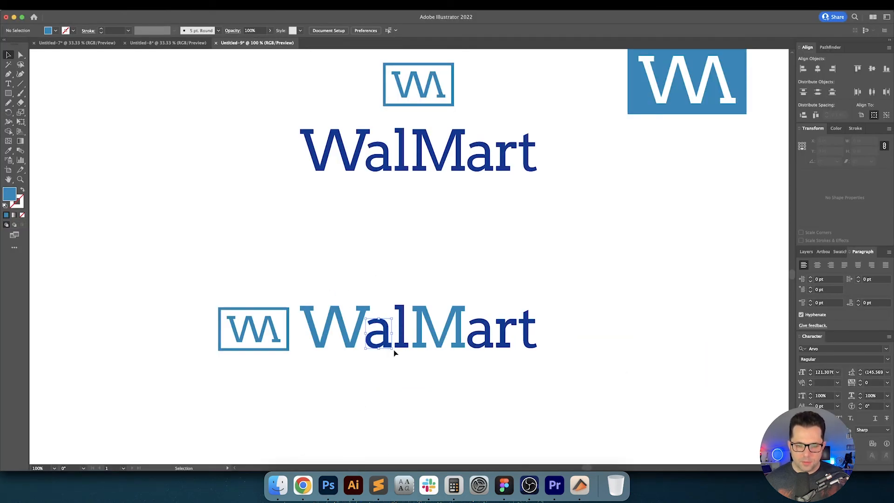
pyautogui.click(393, 351)
pyautogui.keyDown('shift'); pyautogui.click(401, 318); pyautogui.keyUp('shift')
pyautogui.moveTo(481, 294); pyautogui.dragTo(540, 372)
pyautogui.doubleClick(13, 198)
pyautogui.press('super+v')
pyautogui.press('Return')
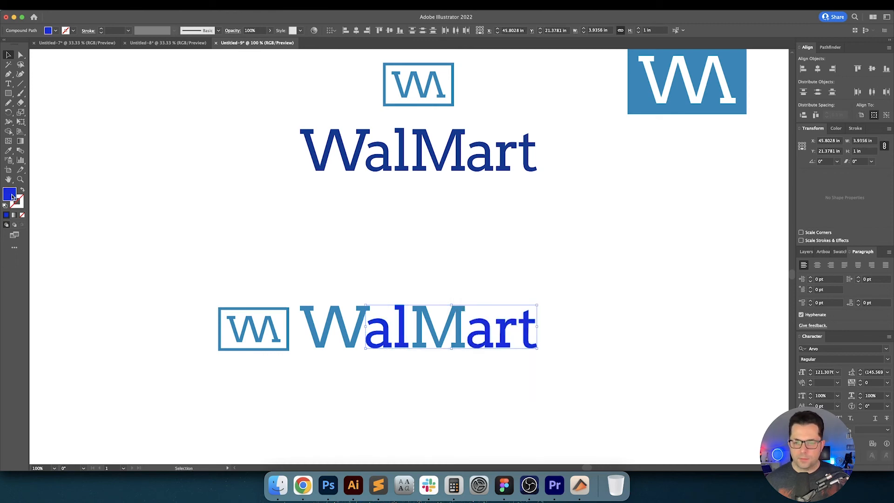
pyautogui.click(339, 383)
# Switch to Adobe Color in Chrome and copy the hex code #0B94E6 of swatch E.
pyautogui.click(303, 486)
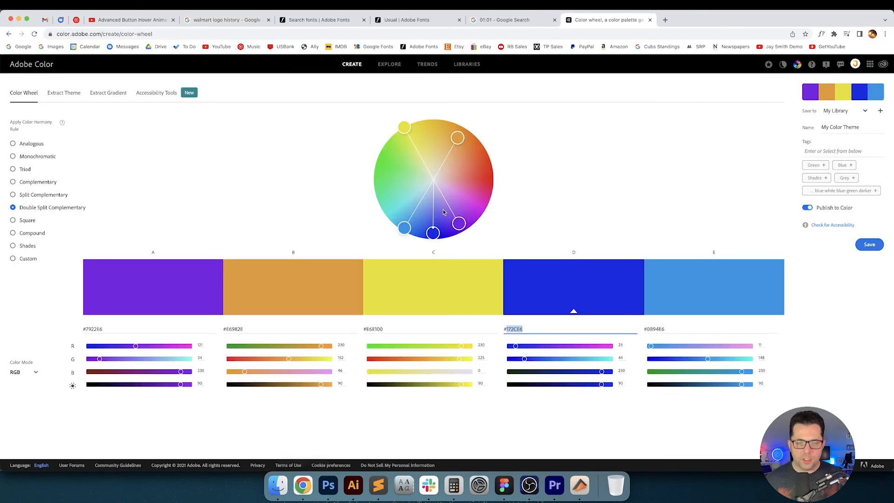
pyautogui.click(658, 328)
pyautogui.press('super+c')
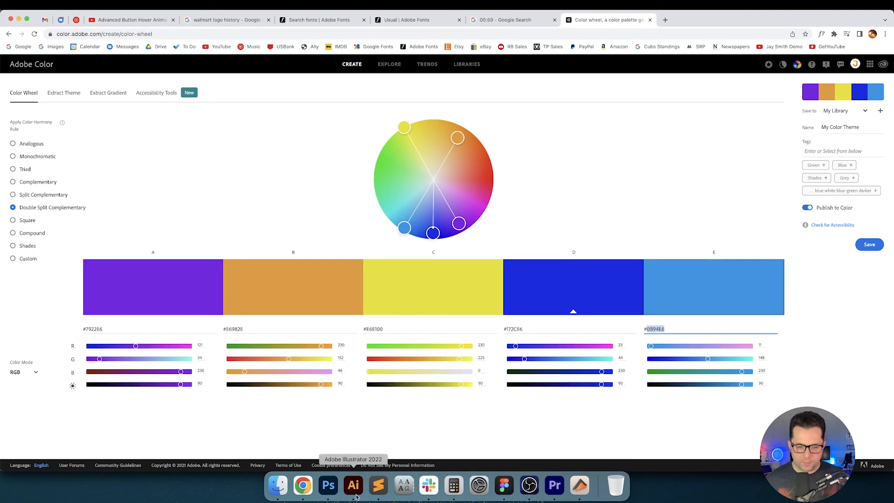
# Switch to Illustrator and fill the lower lockup's boxed monogram and the letters W and M with #0B94E6.
pyautogui.click(353, 485)
pyautogui.click(354, 338)
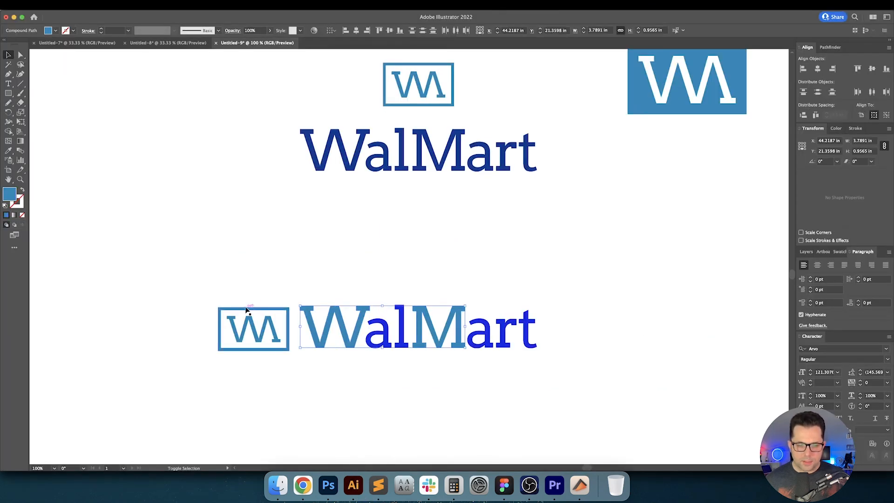
pyautogui.moveTo(267, 292); pyautogui.dragTo(237, 365)
pyautogui.doubleClick(12, 193)
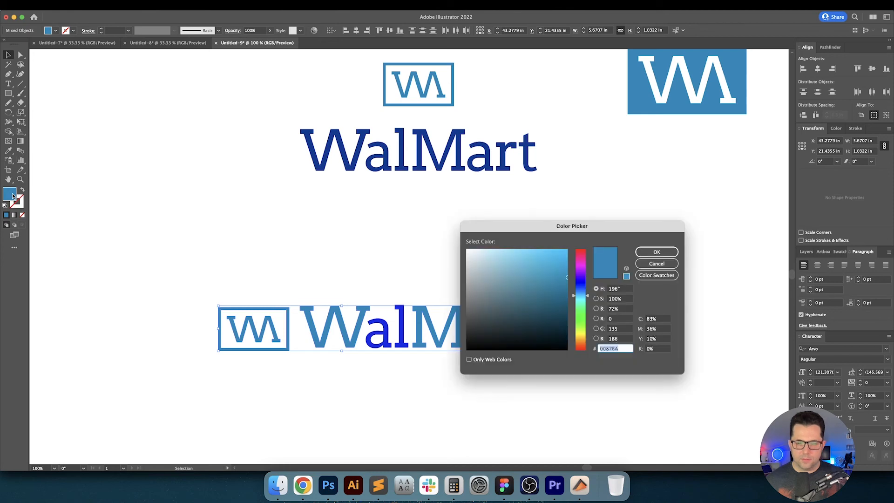
pyautogui.press('super+v')
pyautogui.press('Return')
pyautogui.click(236, 252)
pyautogui.moveTo(239, 252); pyautogui.dragTo(231, 212)
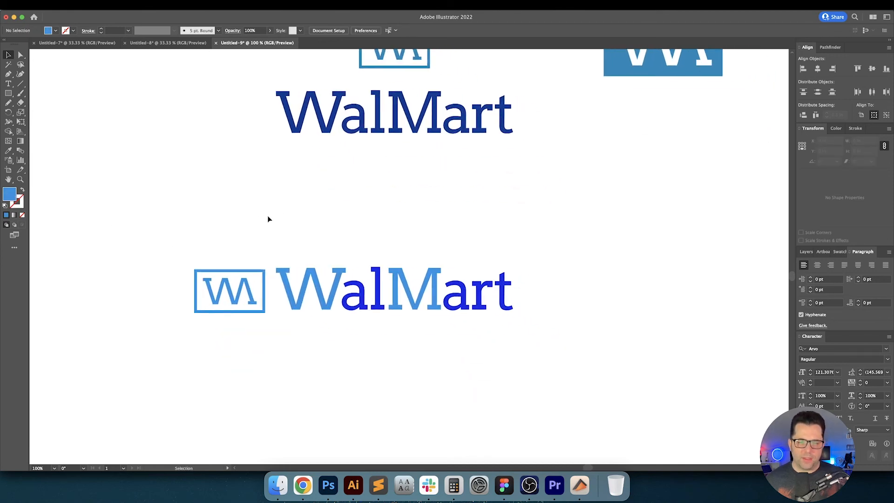
# Switch to Adobe Color in Chrome, apply the Complementary harmony rule and copy the hex code #3347FF of swatch B.
pyautogui.click(303, 485)
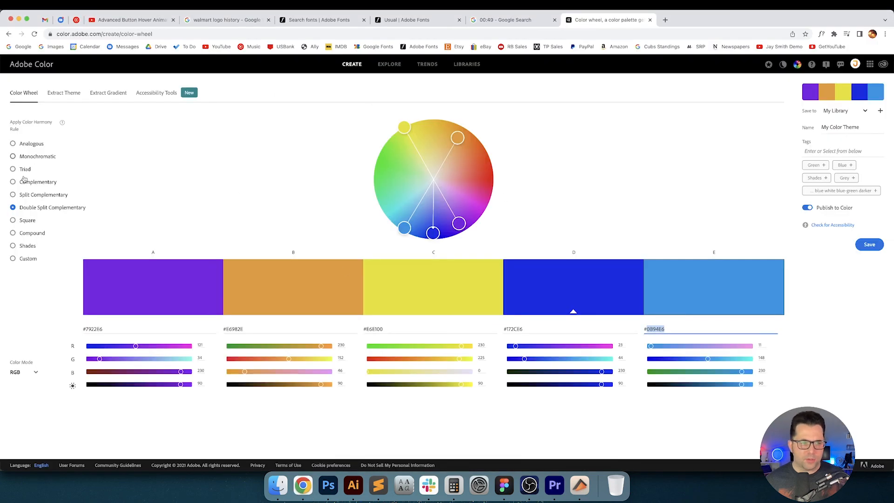
pyautogui.click(34, 195)
pyautogui.click(37, 182)
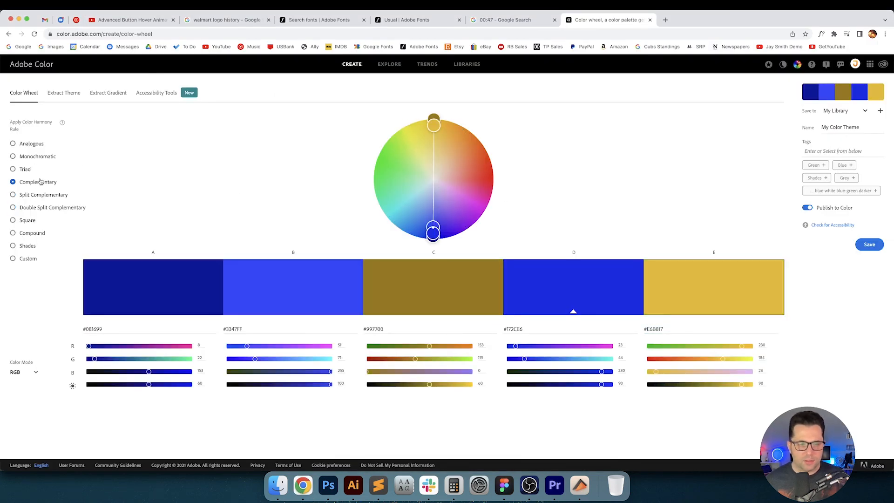
pyautogui.doubleClick(233, 329)
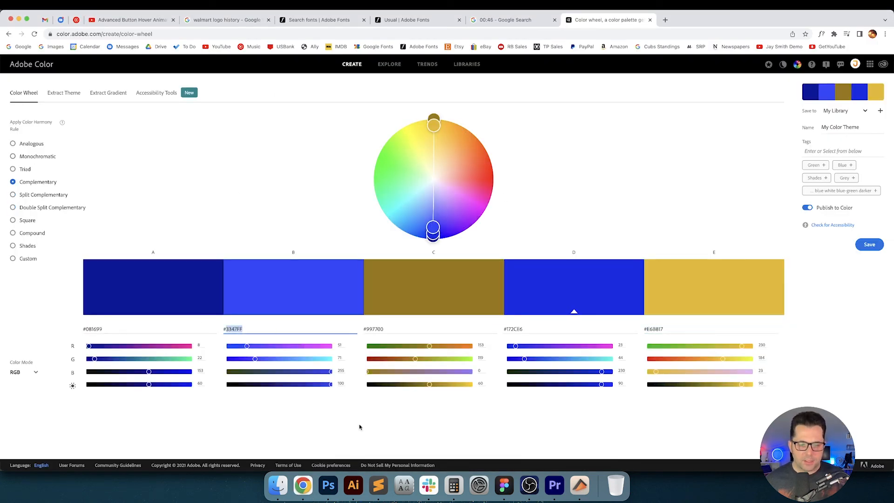
# Switch to Illustrator and fill the lower lockup's boxed monogram and the letters W and M with #3347FF.
pyautogui.click(354, 485)
pyautogui.moveTo(323, 317); pyautogui.dragTo(325, 320)
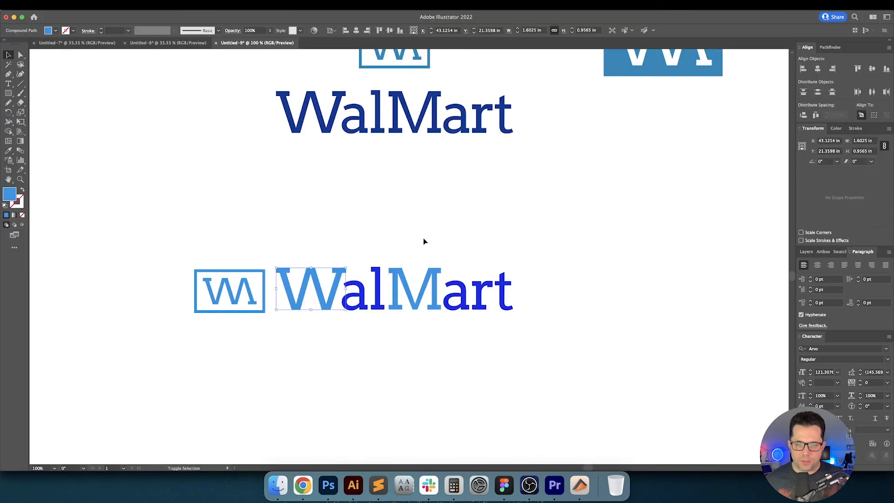
pyautogui.moveTo(424, 239); pyautogui.dragTo(435, 330)
pyautogui.moveTo(243, 332); pyautogui.dragTo(243, 332)
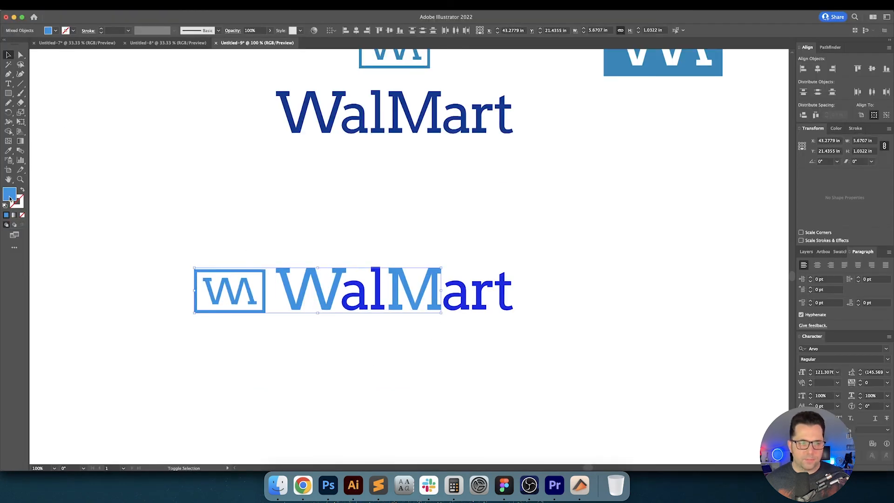
pyautogui.doubleClick(10, 199)
pyautogui.press('super+v')
pyautogui.press('Return')
pyautogui.click(253, 359)
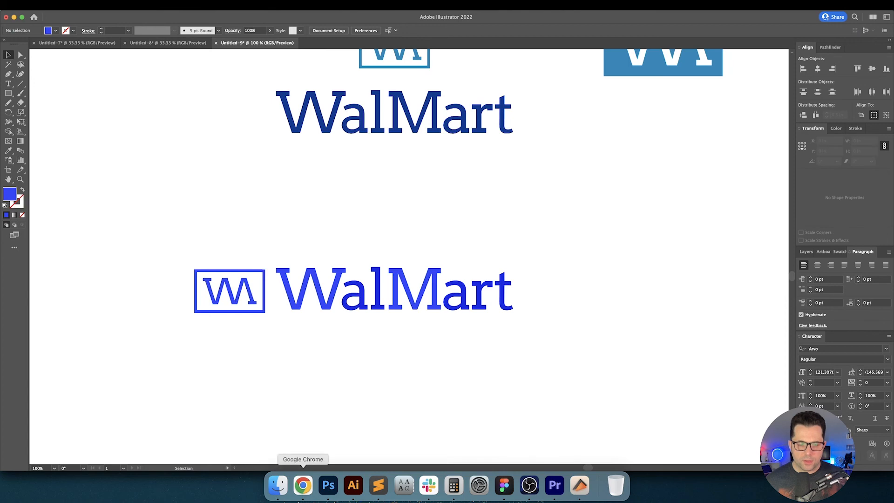
# Copy the hex code #081699 of swatch A in Adobe Color and fill the lower wordmark's "al" and "art" with it in Illustrator.
pyautogui.click(299, 499)
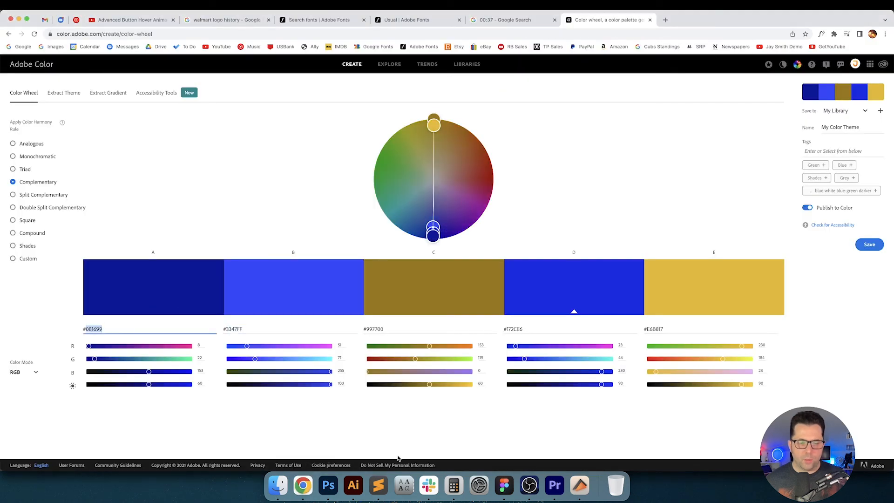
pyautogui.click(354, 486)
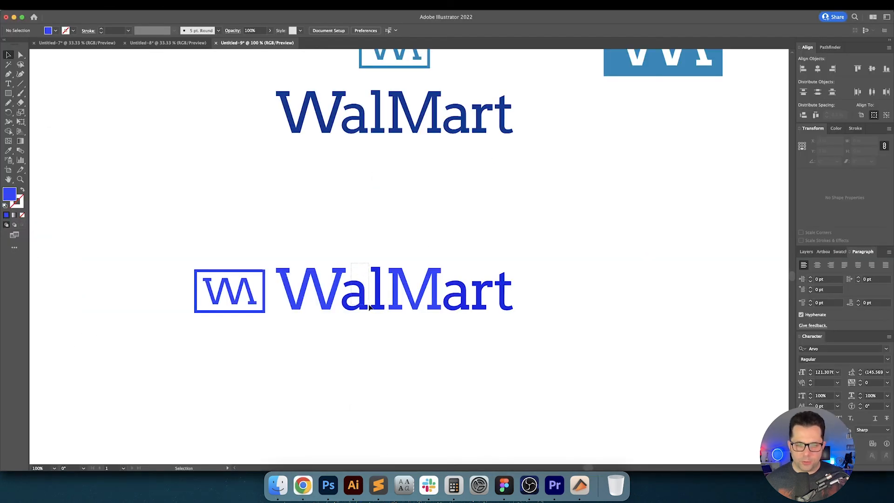
pyautogui.moveTo(369, 305); pyautogui.dragTo(376, 317)
pyautogui.moveTo(455, 252); pyautogui.dragTo(524, 329)
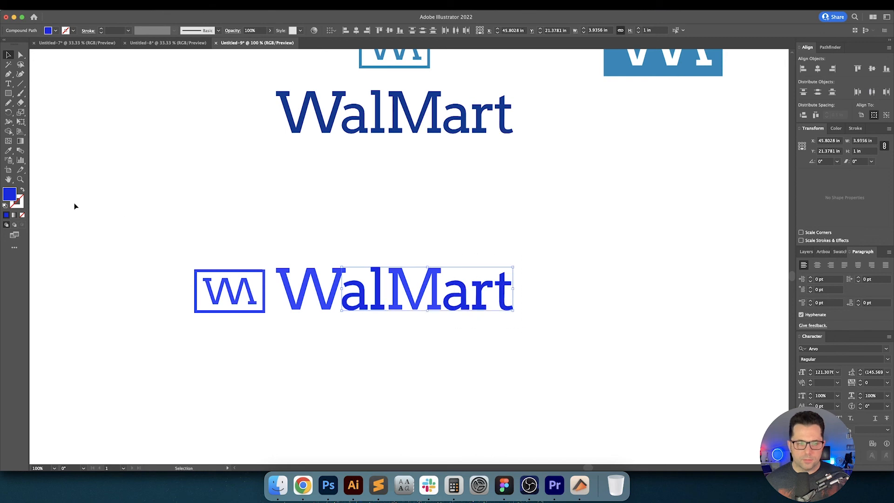
pyautogui.doubleClick(14, 194)
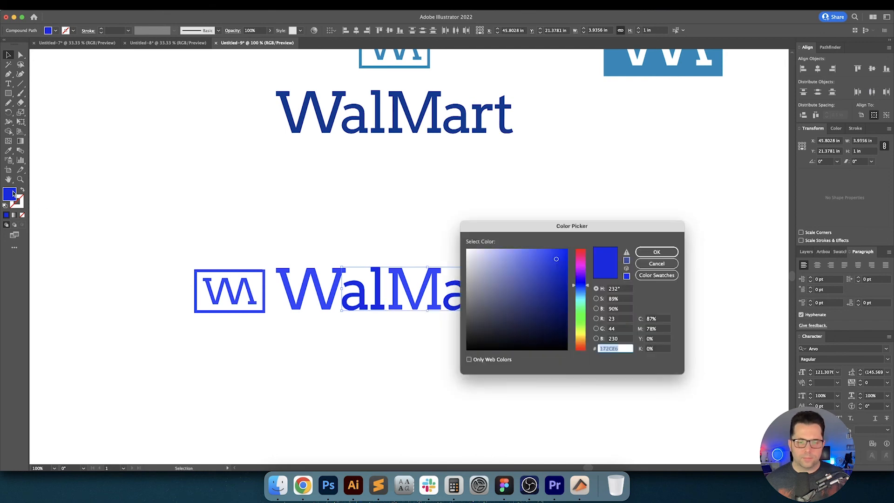
pyautogui.click(294, 207)
pyautogui.moveTo(295, 208); pyautogui.dragTo(309, 199)
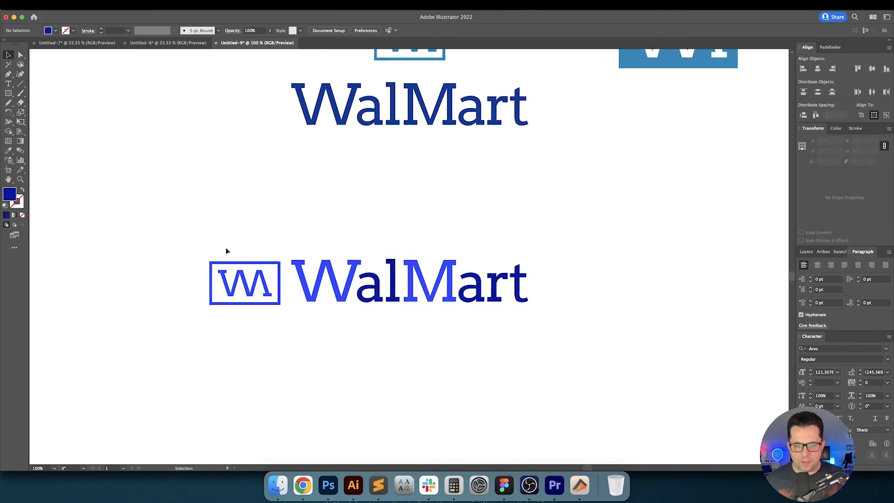
# Sample the dark blue #081699 onto the lower lockup's boxed monogram, W and M, and lighten their fill to a brighter blue.
pyautogui.moveTo(211, 241); pyautogui.dragTo(321, 337)
pyautogui.moveTo(414, 229); pyautogui.dragTo(433, 282)
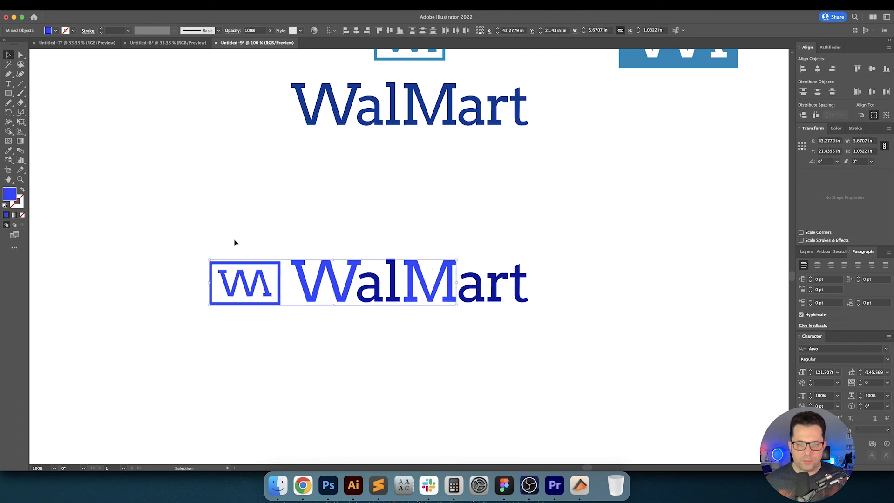
pyautogui.press('i')
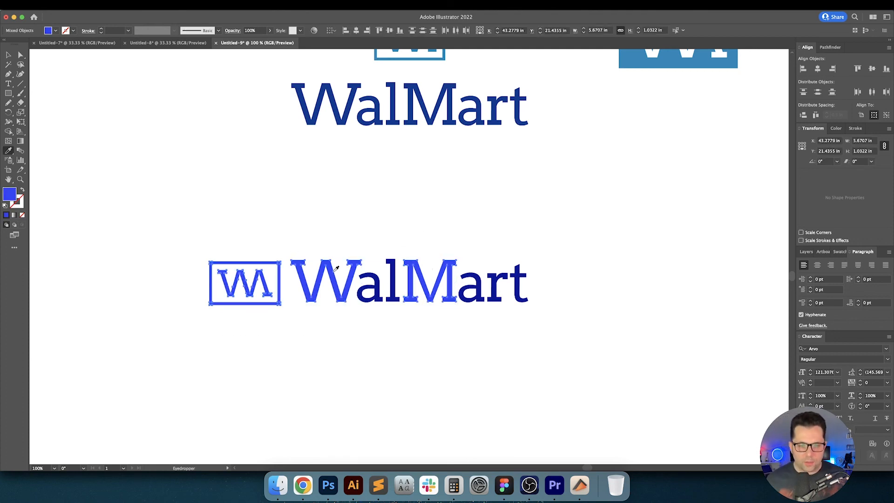
pyautogui.click(367, 274)
pyautogui.doubleClick(10, 194)
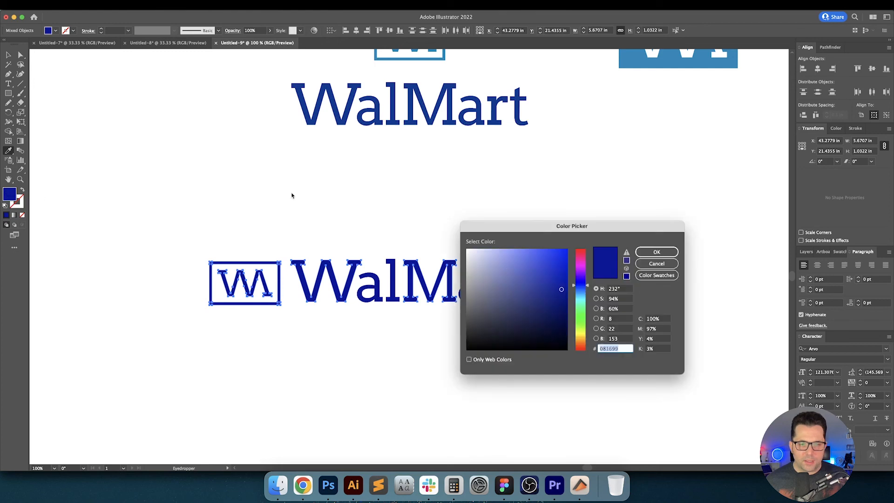
pyautogui.moveTo(531, 285)
pyautogui.mouseDown()
pyautogui.moveTo(534, 255)
pyautogui.moveTo(546, 246)
pyautogui.moveTo(569, 295)
pyautogui.mouseUp()
pyautogui.press('Return')
pyautogui.press('v')
pyautogui.click(585, 260)
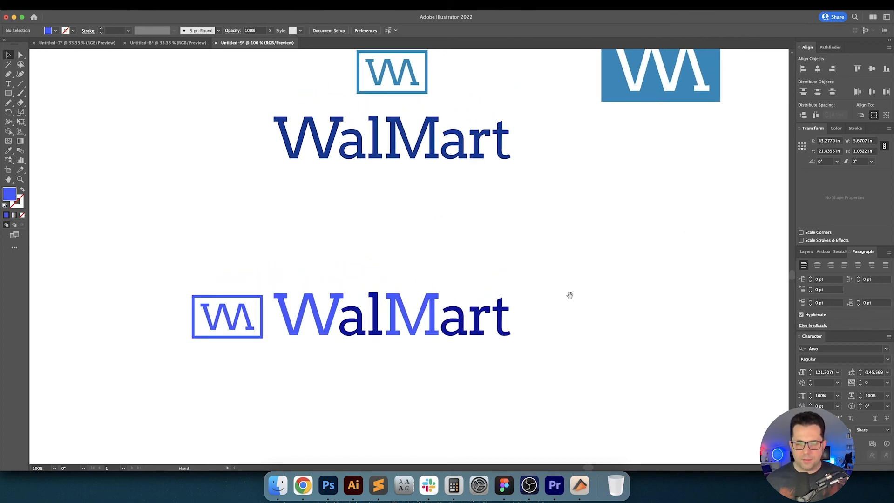
# Place a copy of the horizontal lockup about 2.5 in below the original and fill the whole copy with the wordmark's dark blue.
pyautogui.scroll(-2, 237, 236)
pyautogui.hscroll(-2, 237, 236)
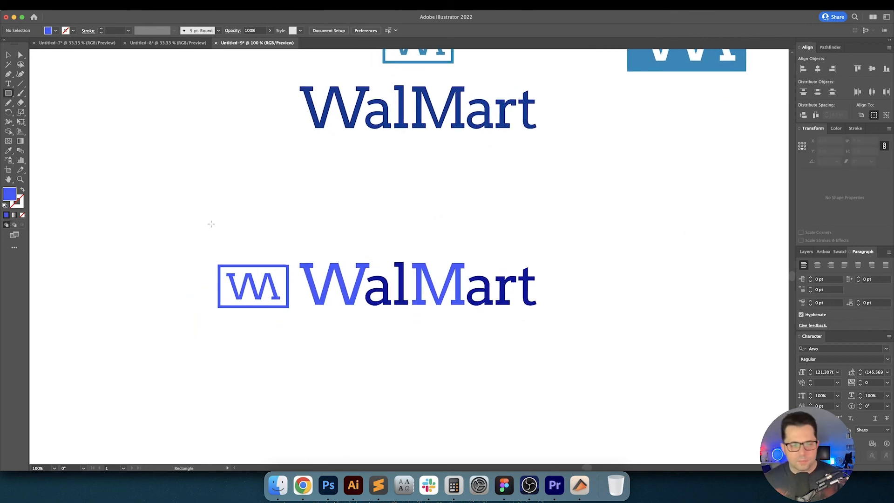
pyautogui.scroll(-3, 221, 239)
pyautogui.moveTo(190, 186); pyautogui.dragTo(525, 296)
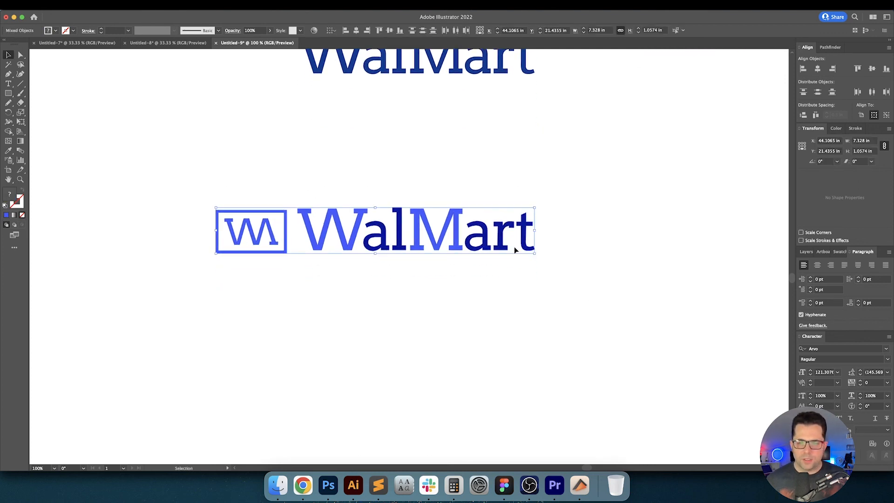
pyautogui.moveTo(524, 236); pyautogui.dragTo(525, 346)
pyautogui.press('i')
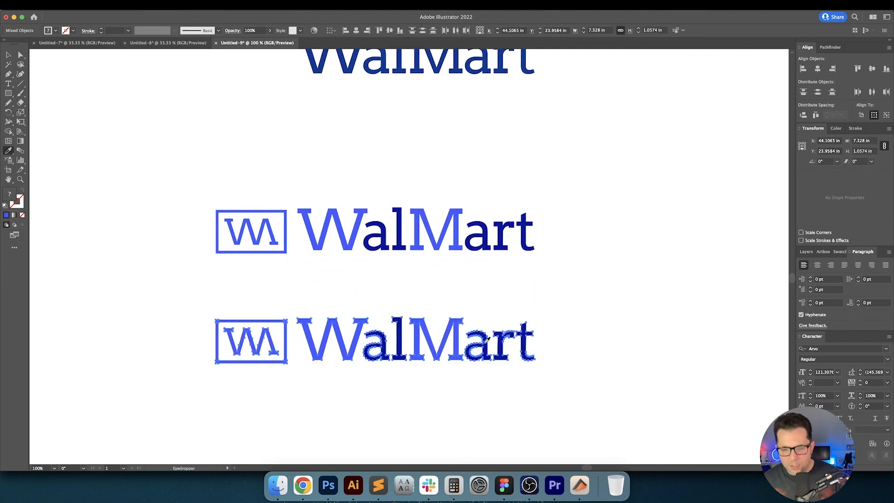
pyautogui.click(489, 342)
pyautogui.press('v')
pyautogui.click(466, 309)
# Compare the two horizontal lockups with the stacked lockup and the solid monogram box.
pyautogui.press('space')
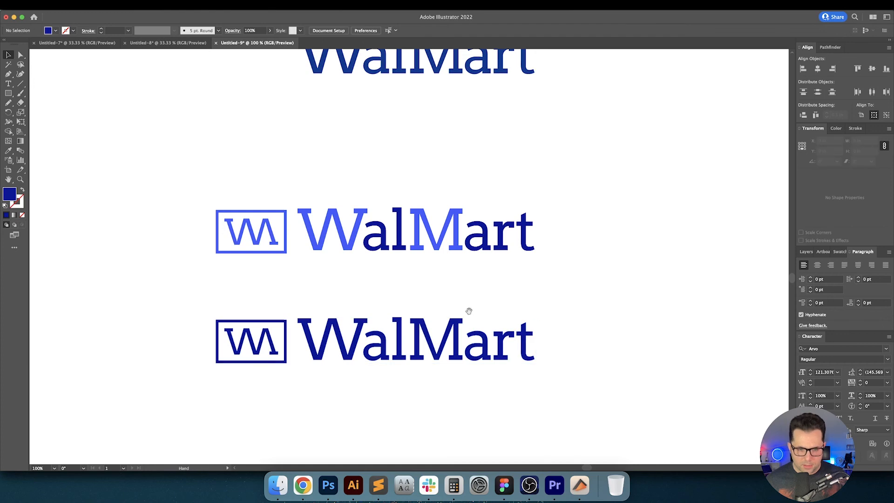
pyautogui.moveTo(469, 311); pyautogui.dragTo(490, 370)
pyautogui.moveTo(443, 223); pyautogui.dragTo(438, 279)
pyautogui.press('space')
pyautogui.moveTo(387, 245); pyautogui.dragTo(356, 246)
pyautogui.scroll(-1, 386, 219)
pyautogui.press('space')
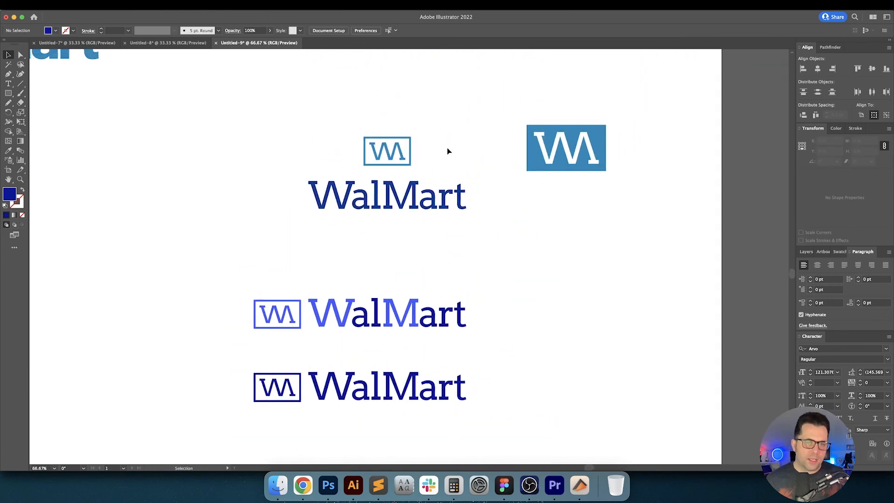
pyautogui.scroll(1, 335, 289)
pyautogui.scroll(3, 331, 244)
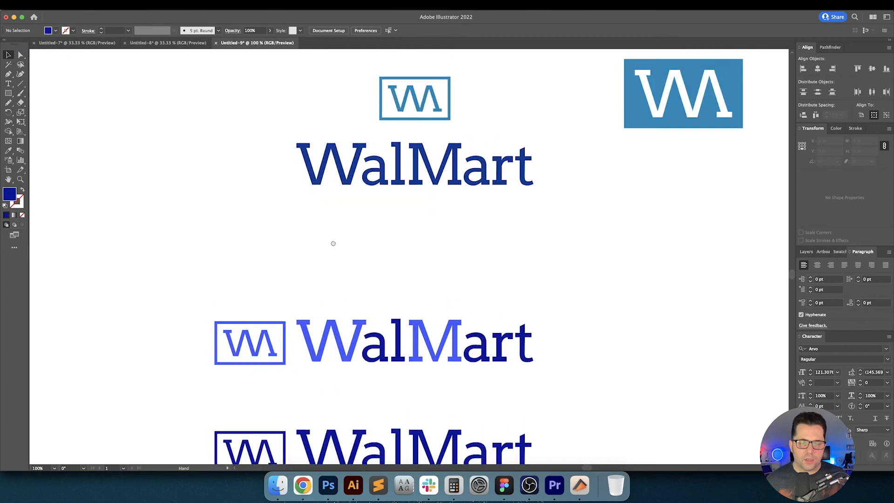
# Switch to Chrome, close the finished Google timer tab and return to Illustrator.
pyautogui.click(303, 485)
pyautogui.click(512, 20)
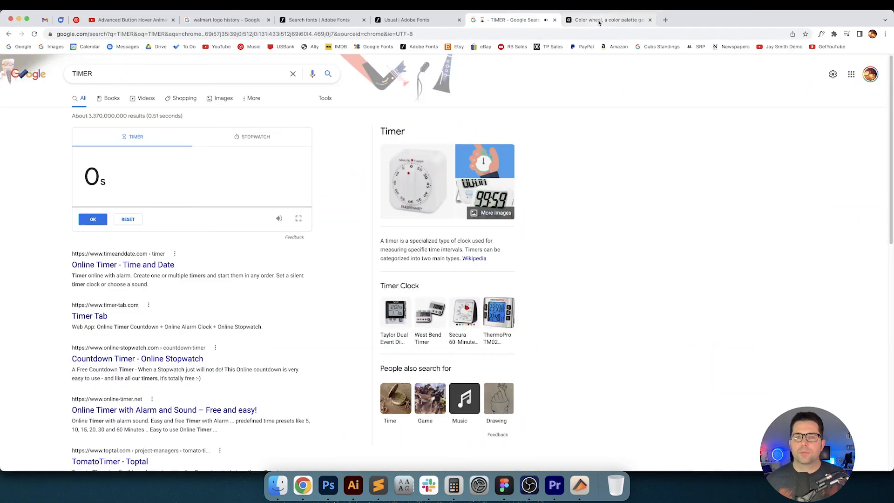
pyautogui.click(554, 19)
pyautogui.click(554, 496)
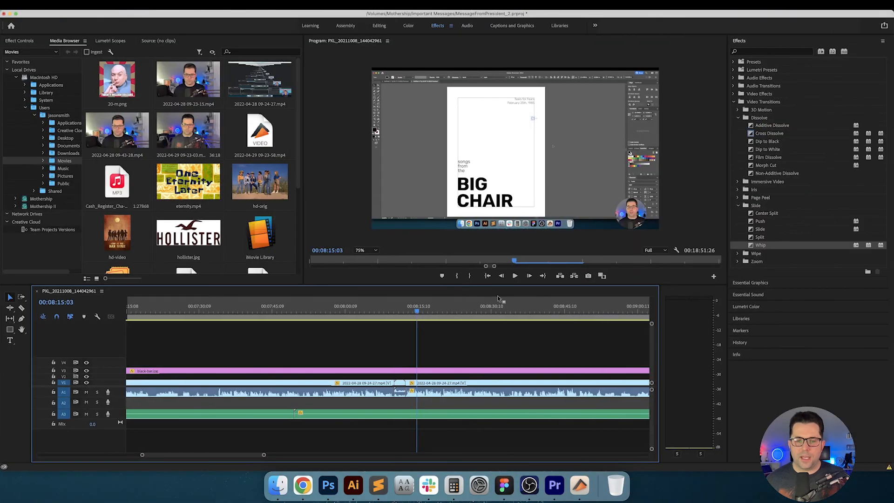
pyautogui.click(357, 489)
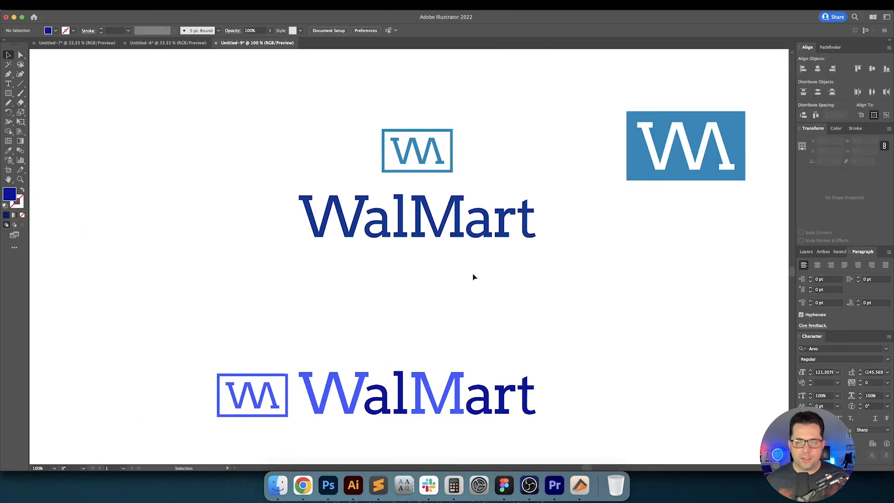
# Review the WM lockups, the solid monogram box and the earlier star and plain Walmart wordmark variations across the artboard.
pyautogui.press('super+minus')
pyautogui.press('super+minus')
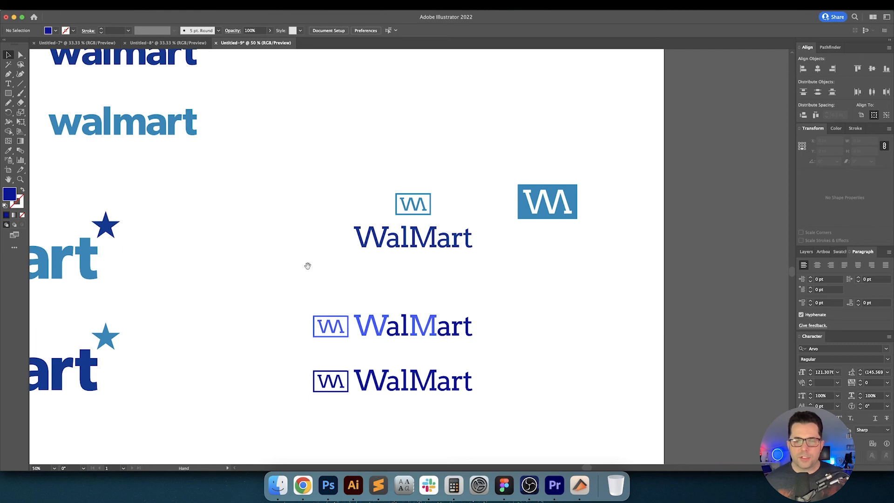
pyautogui.moveTo(306, 264); pyautogui.dragTo(388, 281)
pyautogui.press('a')
pyautogui.press('super+minus')
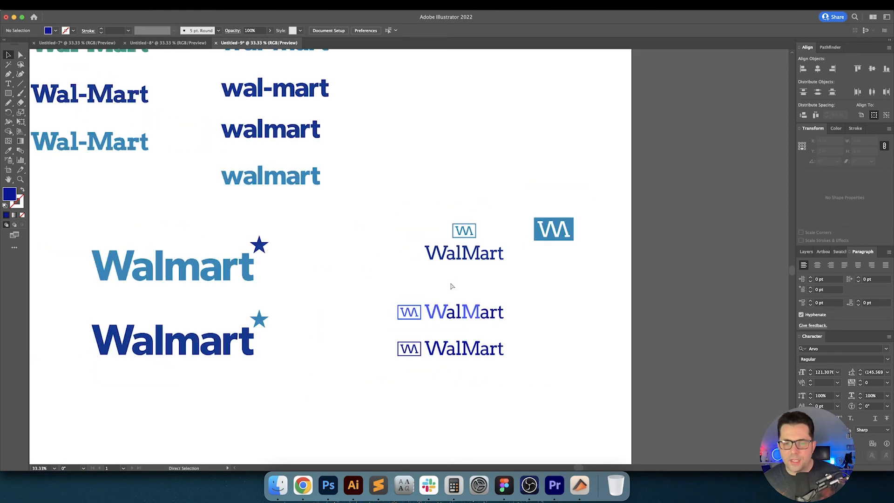
pyautogui.press('super+equal')
pyautogui.press('super+equal')
pyautogui.moveTo(583, 309); pyautogui.dragTo(483, 271)
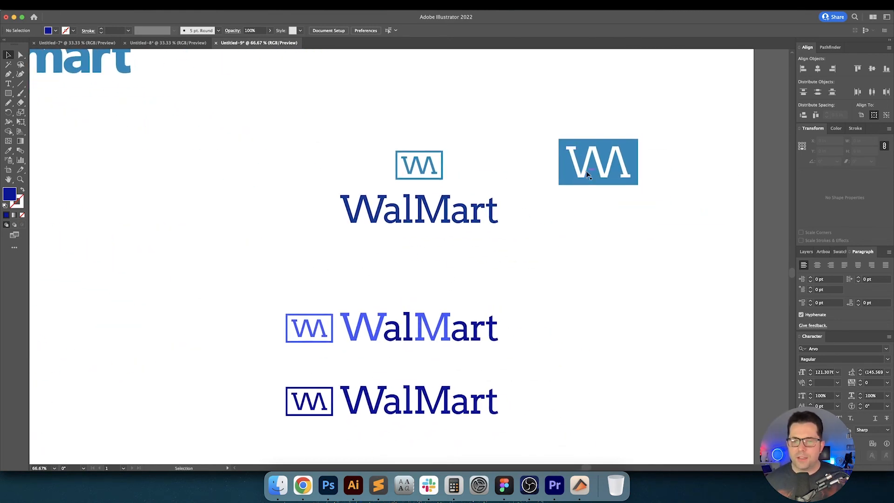
pyautogui.moveTo(523, 156); pyautogui.dragTo(511, 165)
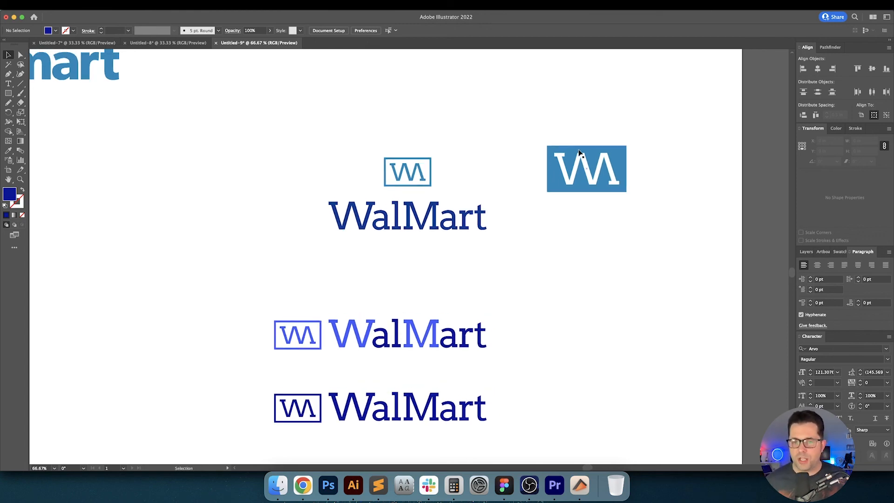
pyautogui.moveTo(641, 134); pyautogui.dragTo(593, 187)
pyautogui.click(641, 186)
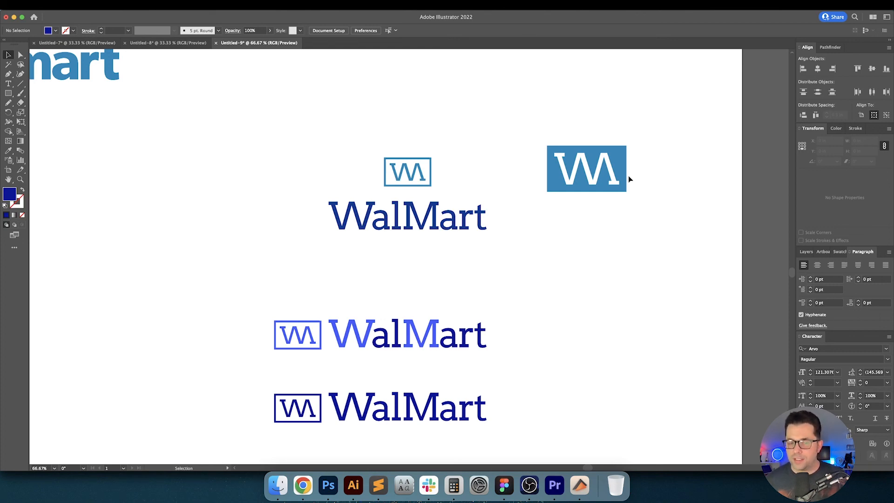
pyautogui.press('super+minus')
pyautogui.press('super+minus')
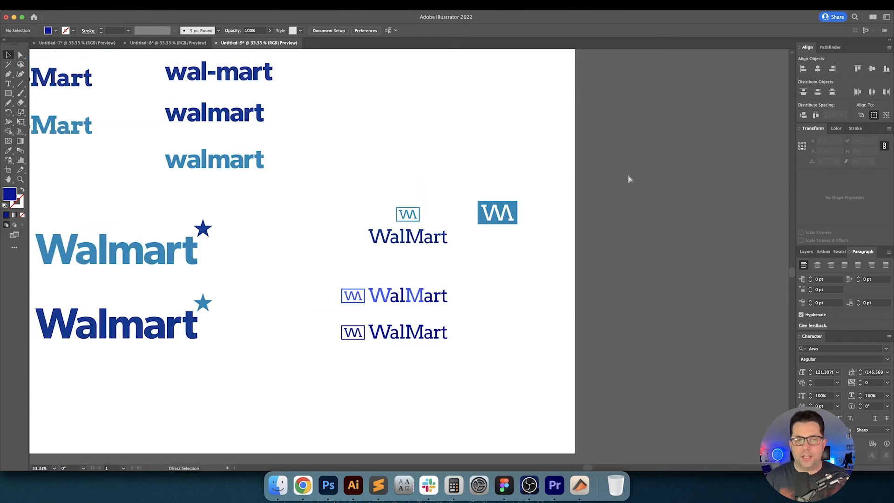
pyautogui.press('space')
pyautogui.moveTo(317, 169); pyautogui.dragTo(531, 228)
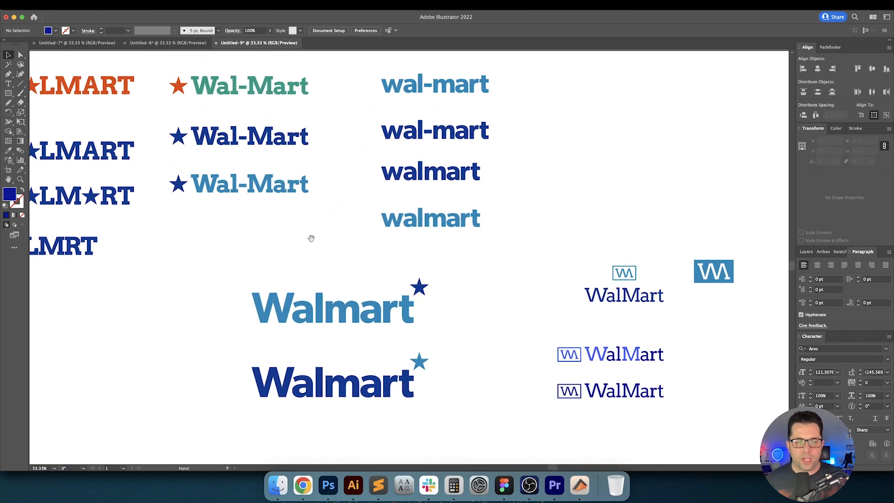
pyautogui.moveTo(312, 239); pyautogui.dragTo(432, 260)
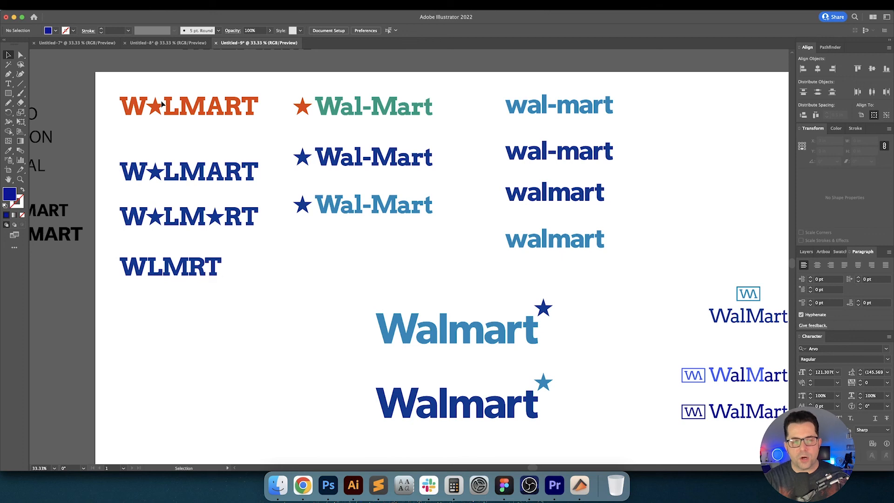
# Compare the star, hyphenated and lowercase Walmart wordmark variations with the reference chart of historic logos above the artboard.
pyautogui.scroll(5, 326, 144)
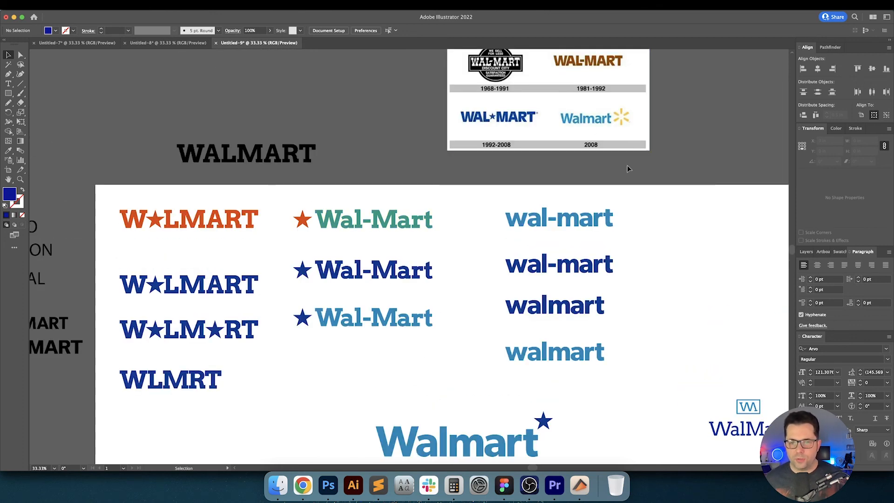
pyautogui.scroll(1, 558, 149)
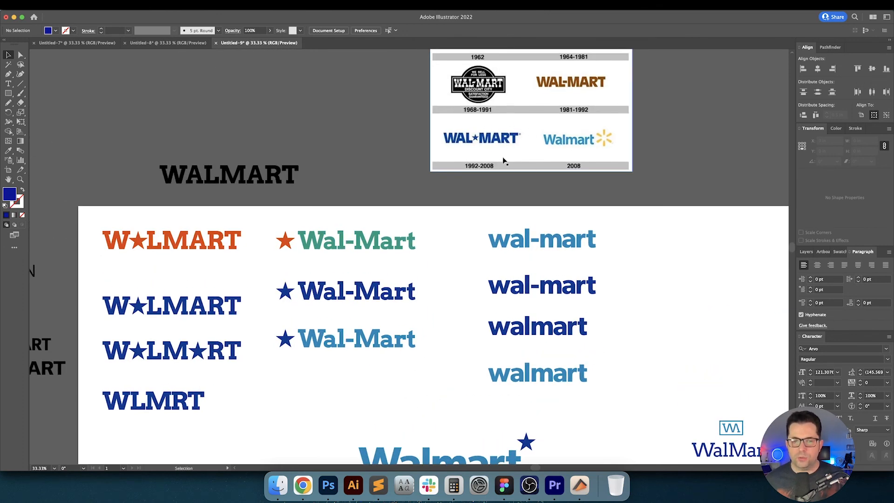
pyautogui.moveTo(447, 236); pyautogui.dragTo(453, 199)
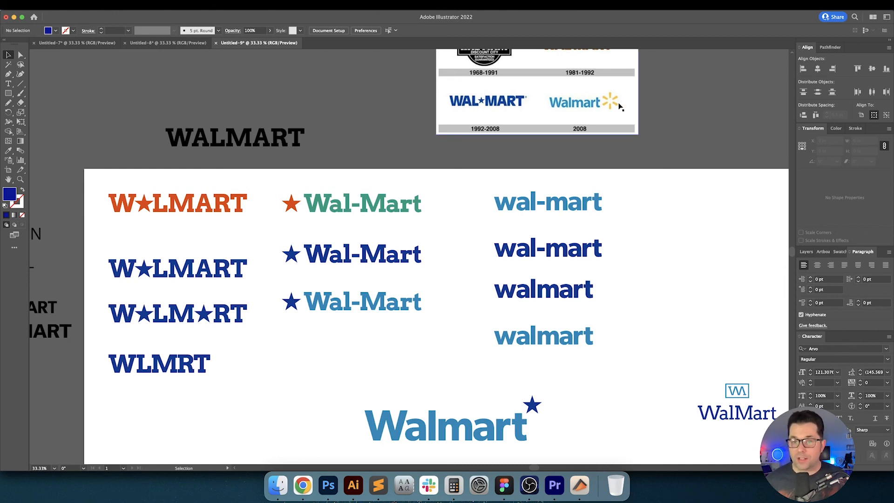
pyautogui.moveTo(456, 254); pyautogui.dragTo(459, 187)
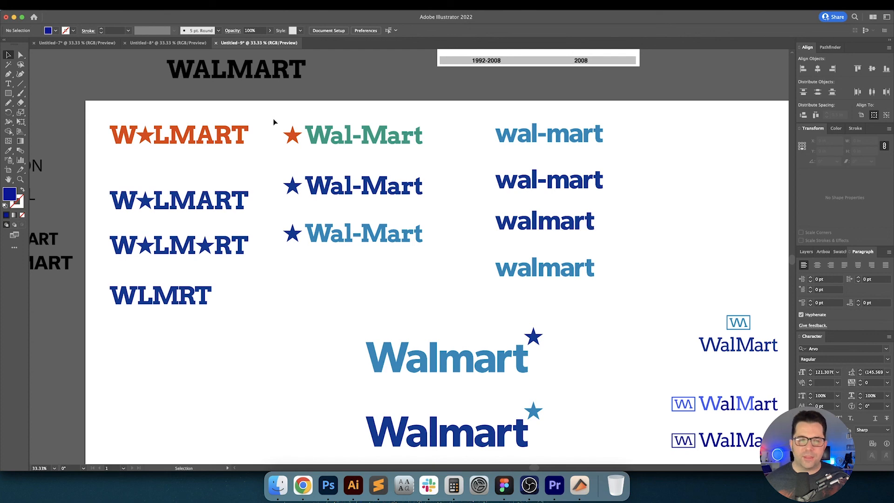
pyautogui.click(406, 151)
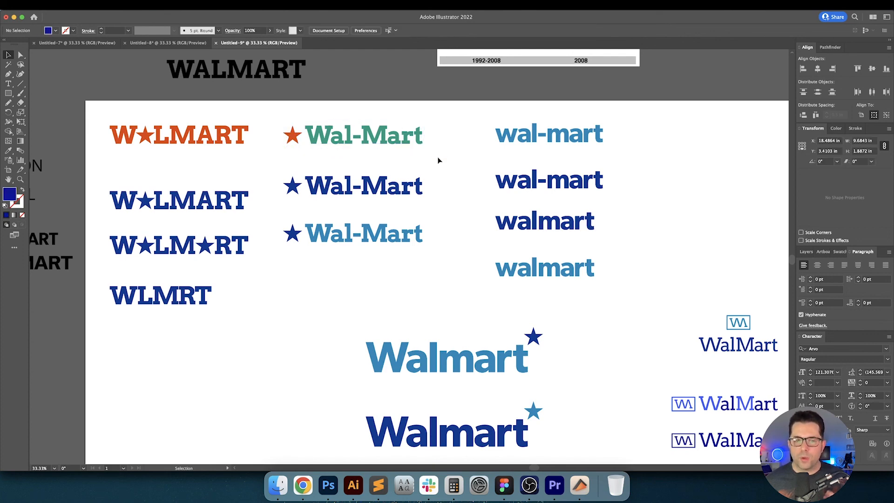
pyautogui.click(438, 161)
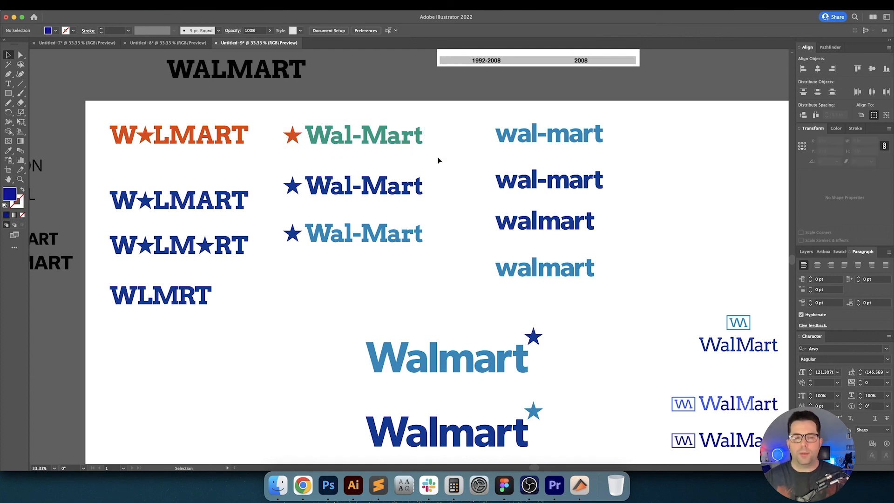
pyautogui.moveTo(457, 176); pyautogui.dragTo(475, 199)
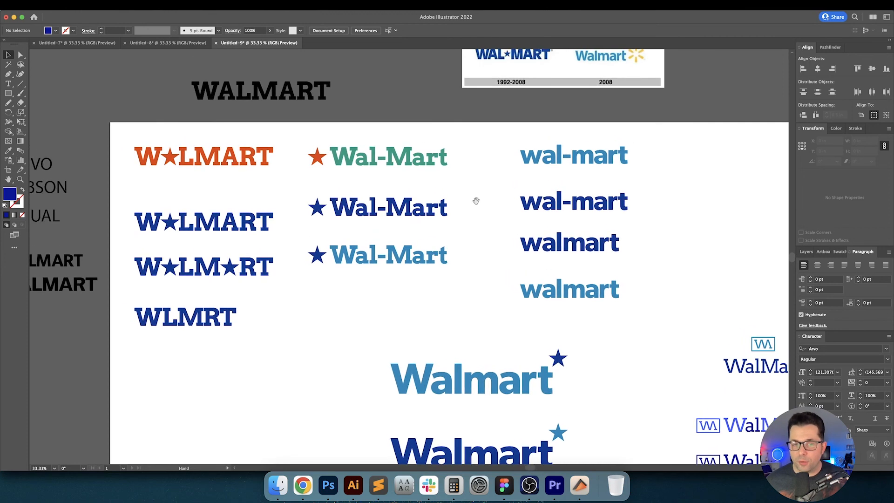
pyautogui.moveTo(220, 190); pyautogui.dragTo(281, 180)
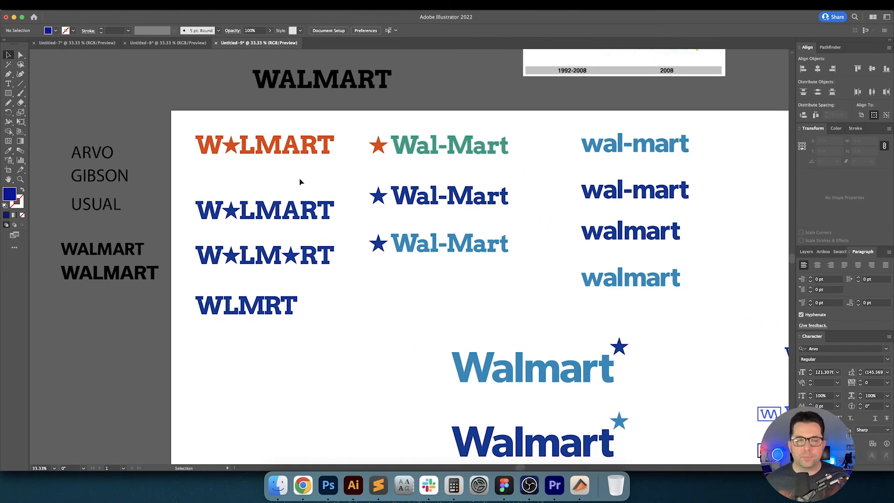
# Examine the stacked and horizontal WM monogram lockups and the solid monogram box up close.
pyautogui.hscroll(10, 410, 233)
pyautogui.scroll(-3, 410, 233)
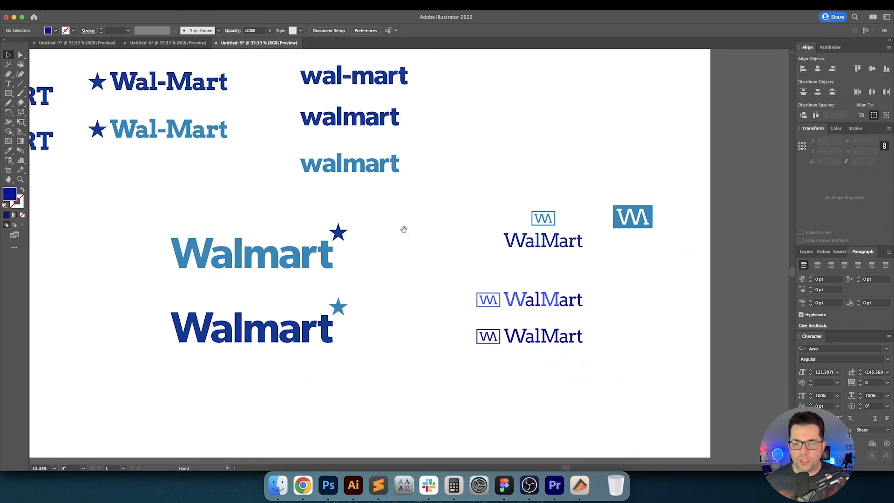
pyautogui.press('super+equal')
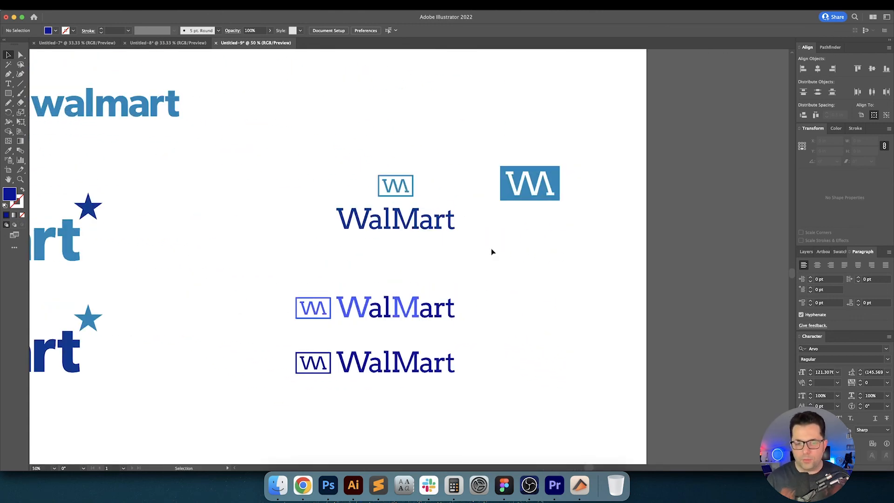
pyautogui.hscroll(2, 492, 252)
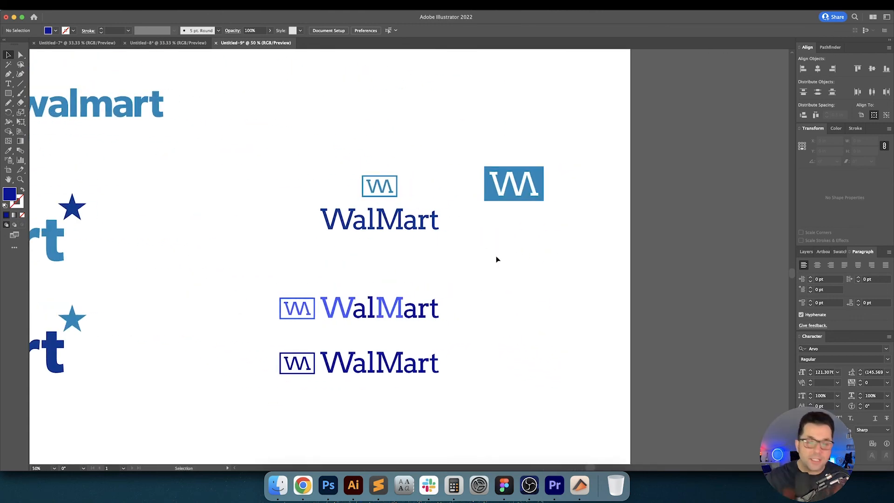